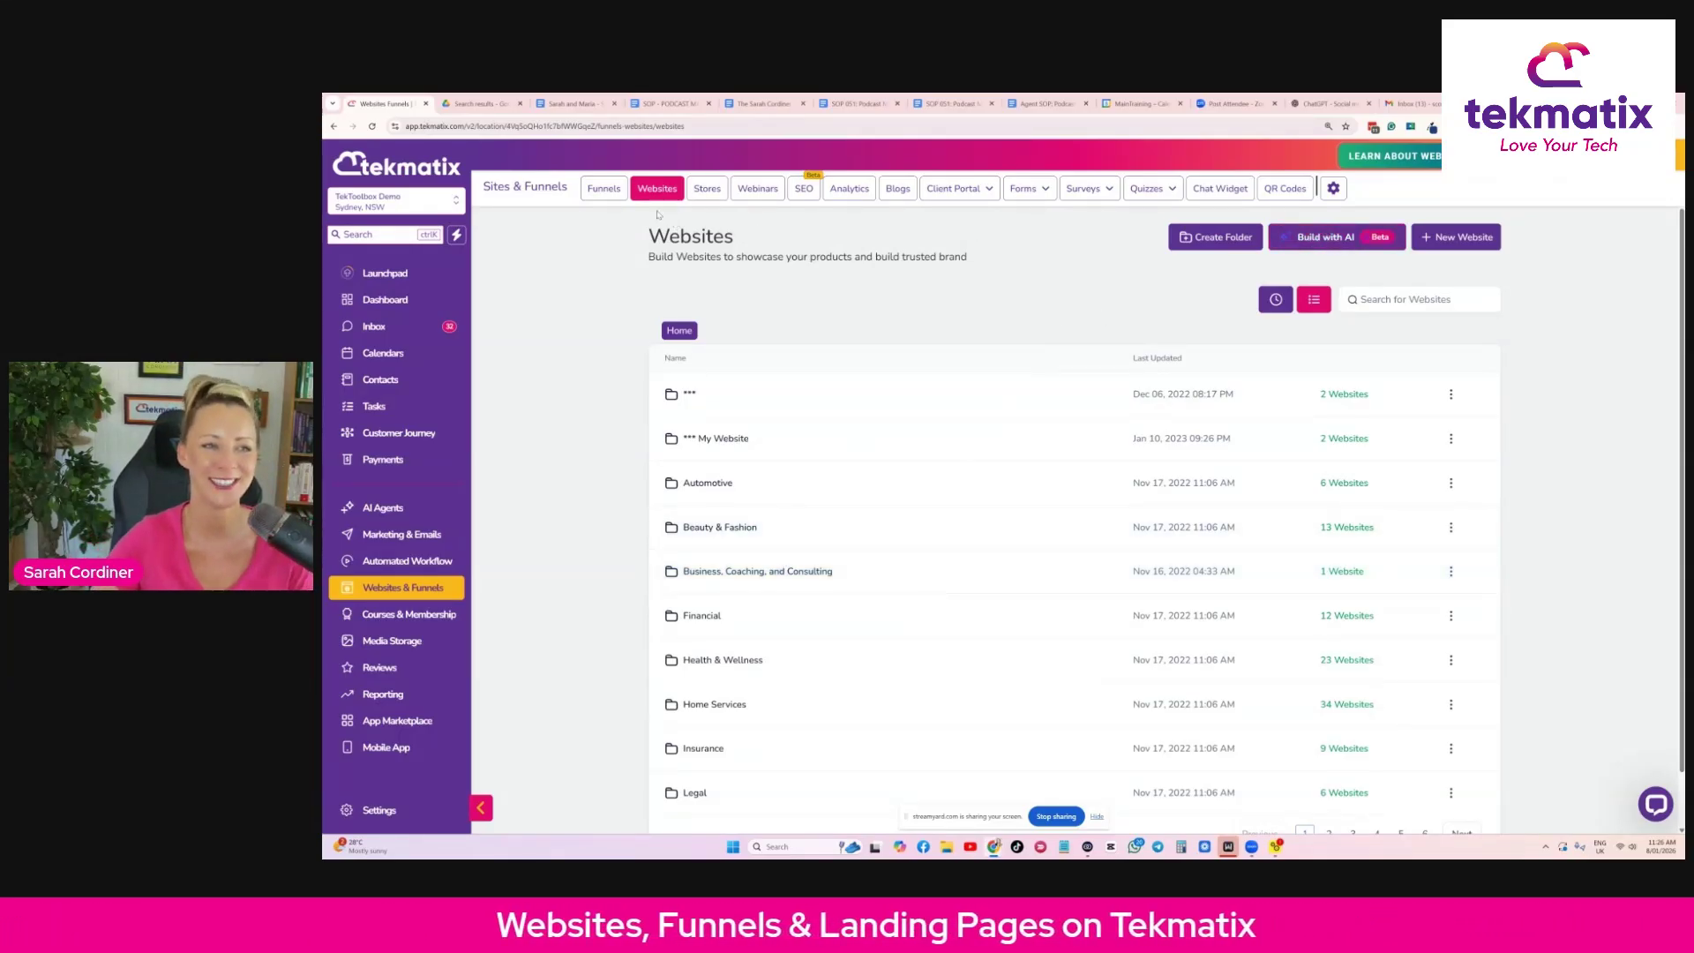
Start an AI-built website and examine the Assist form's setup questions, including the options for the page's goal.
click(1317, 237)
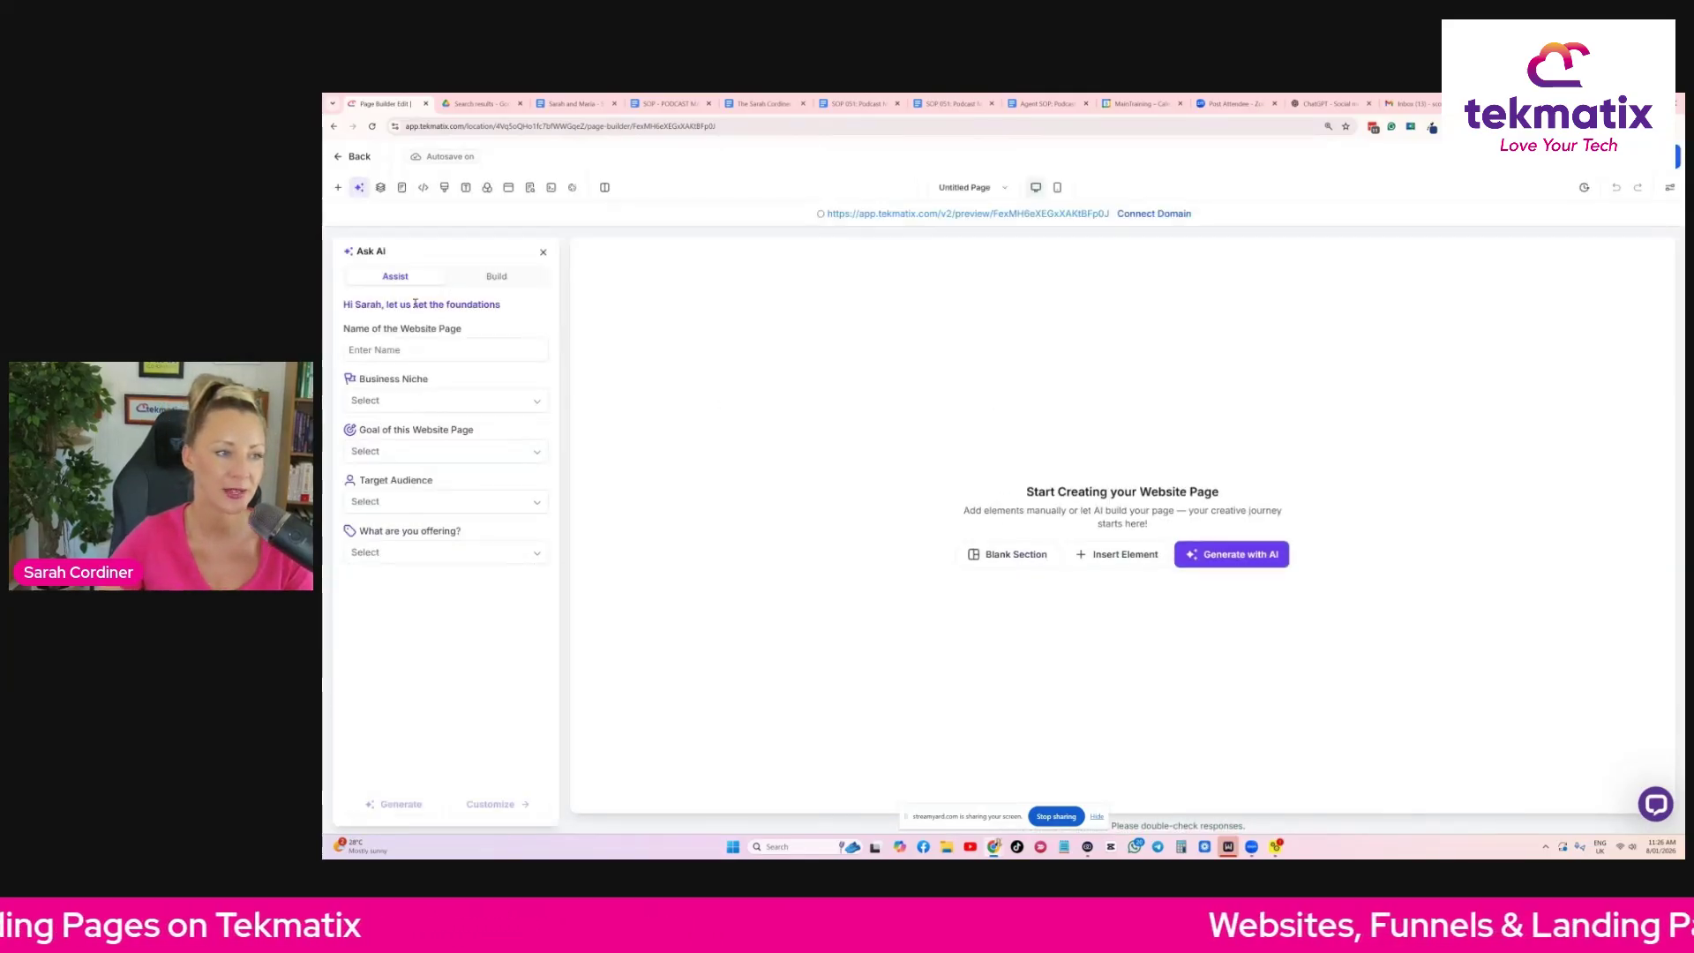
click(414, 348)
click(521, 398)
click(521, 386)
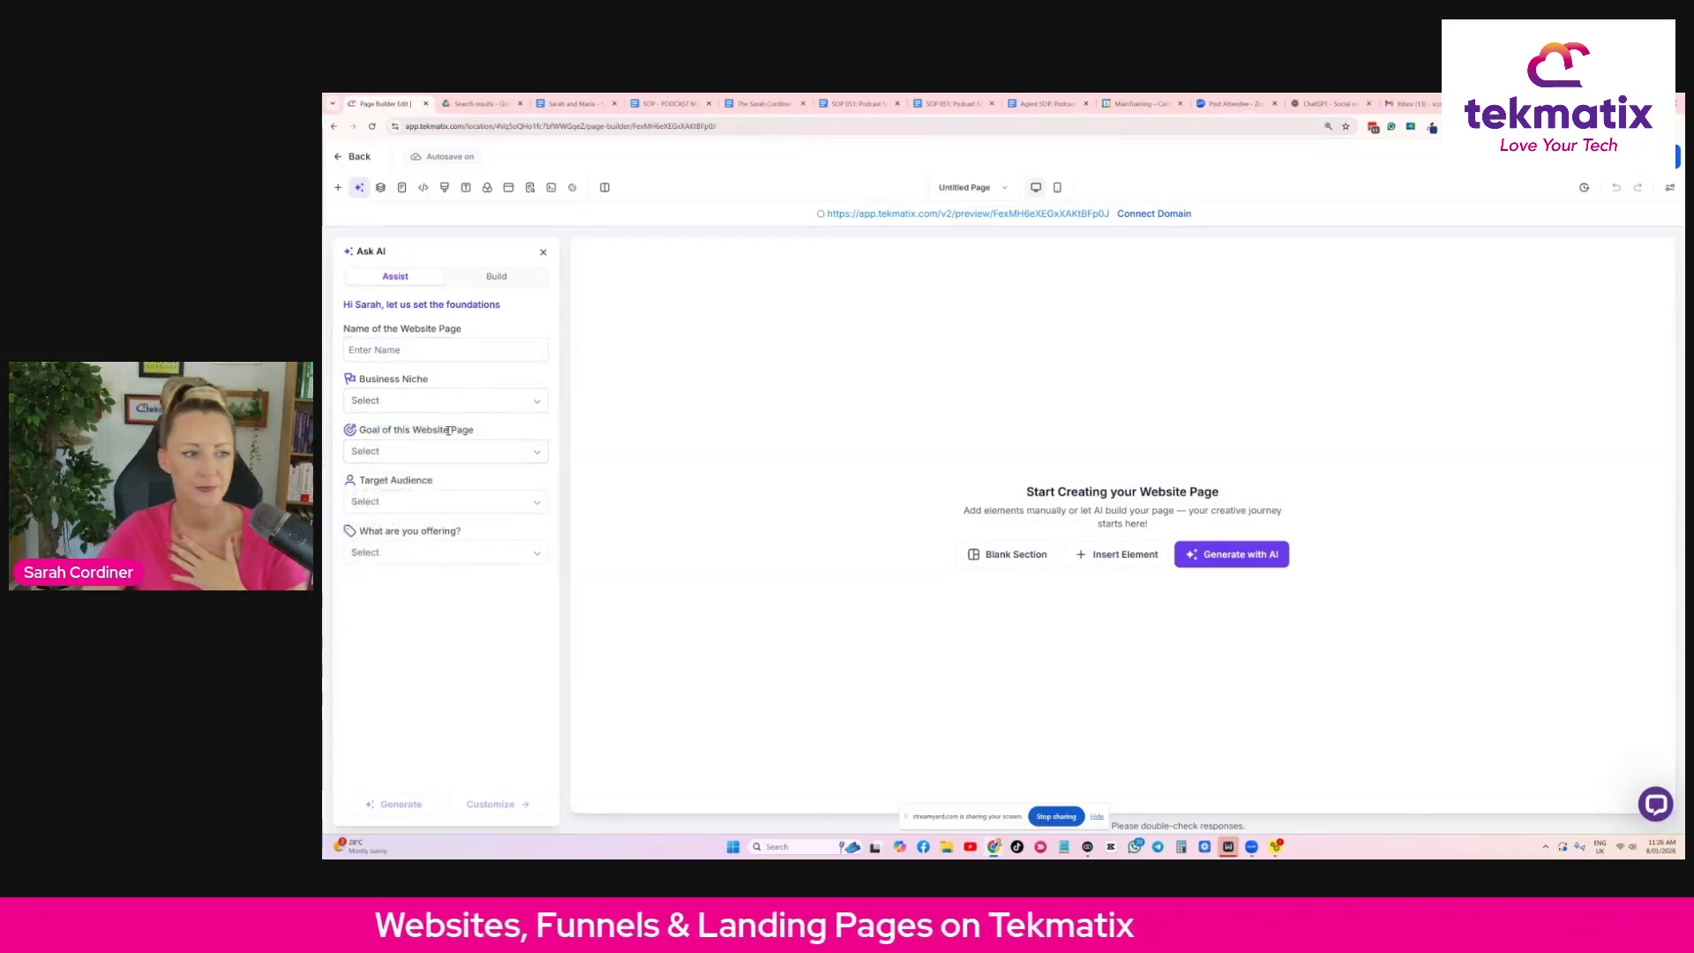
click(465, 458)
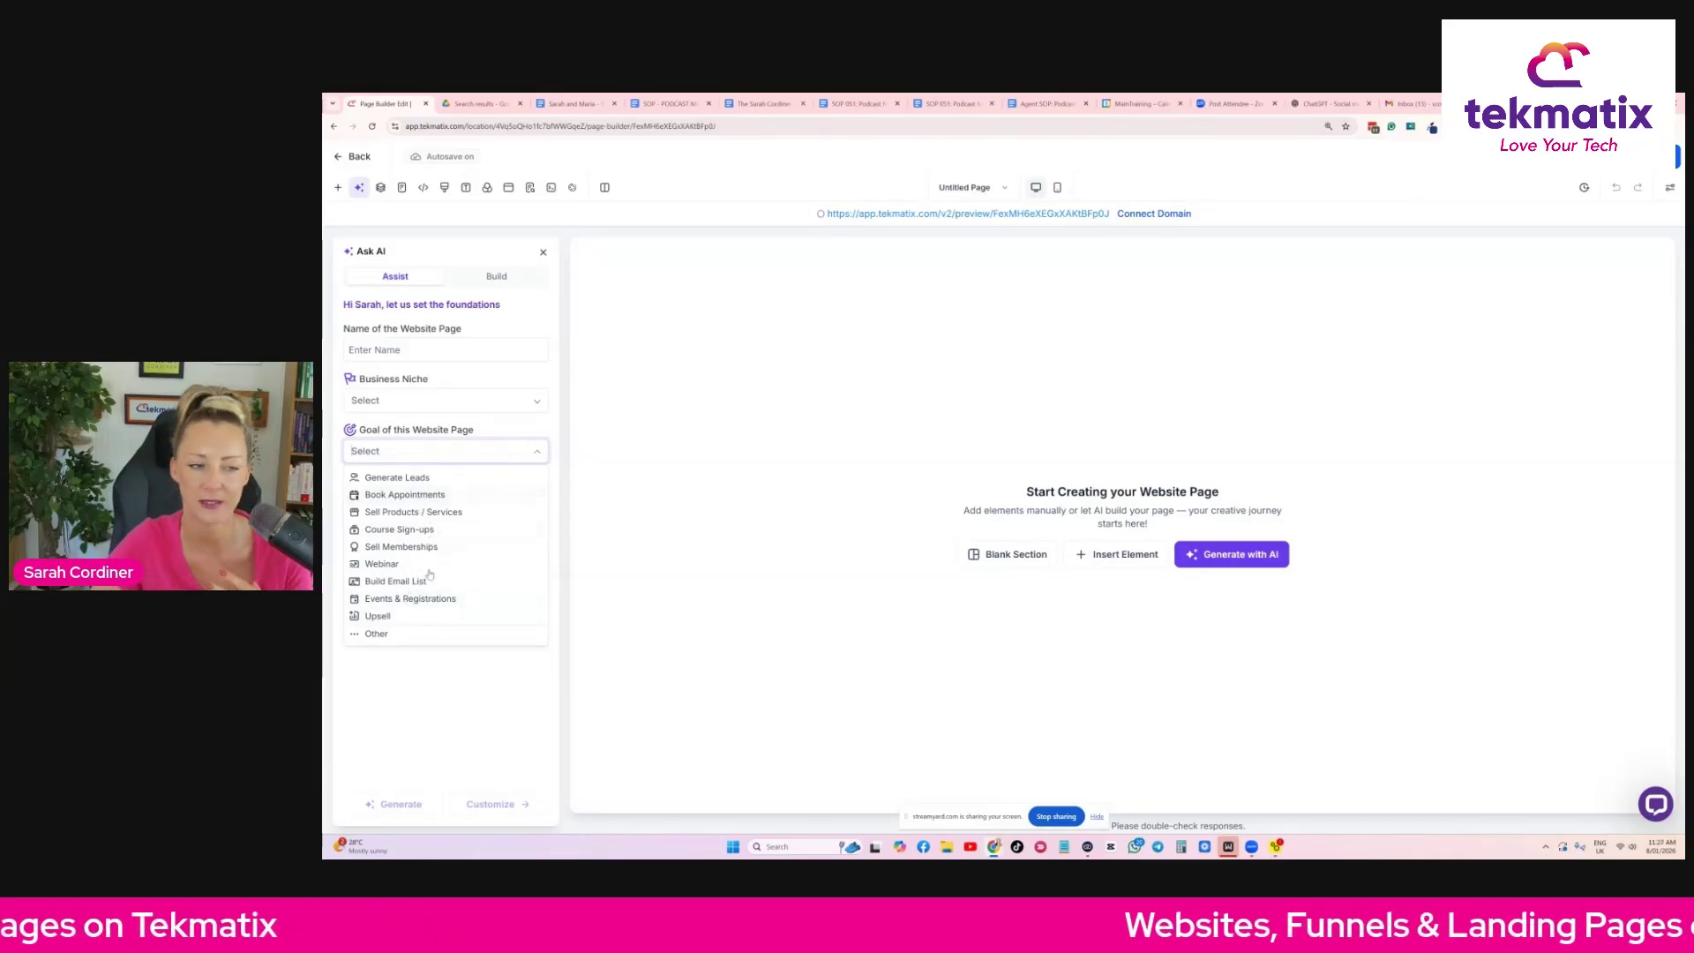
click(447, 453)
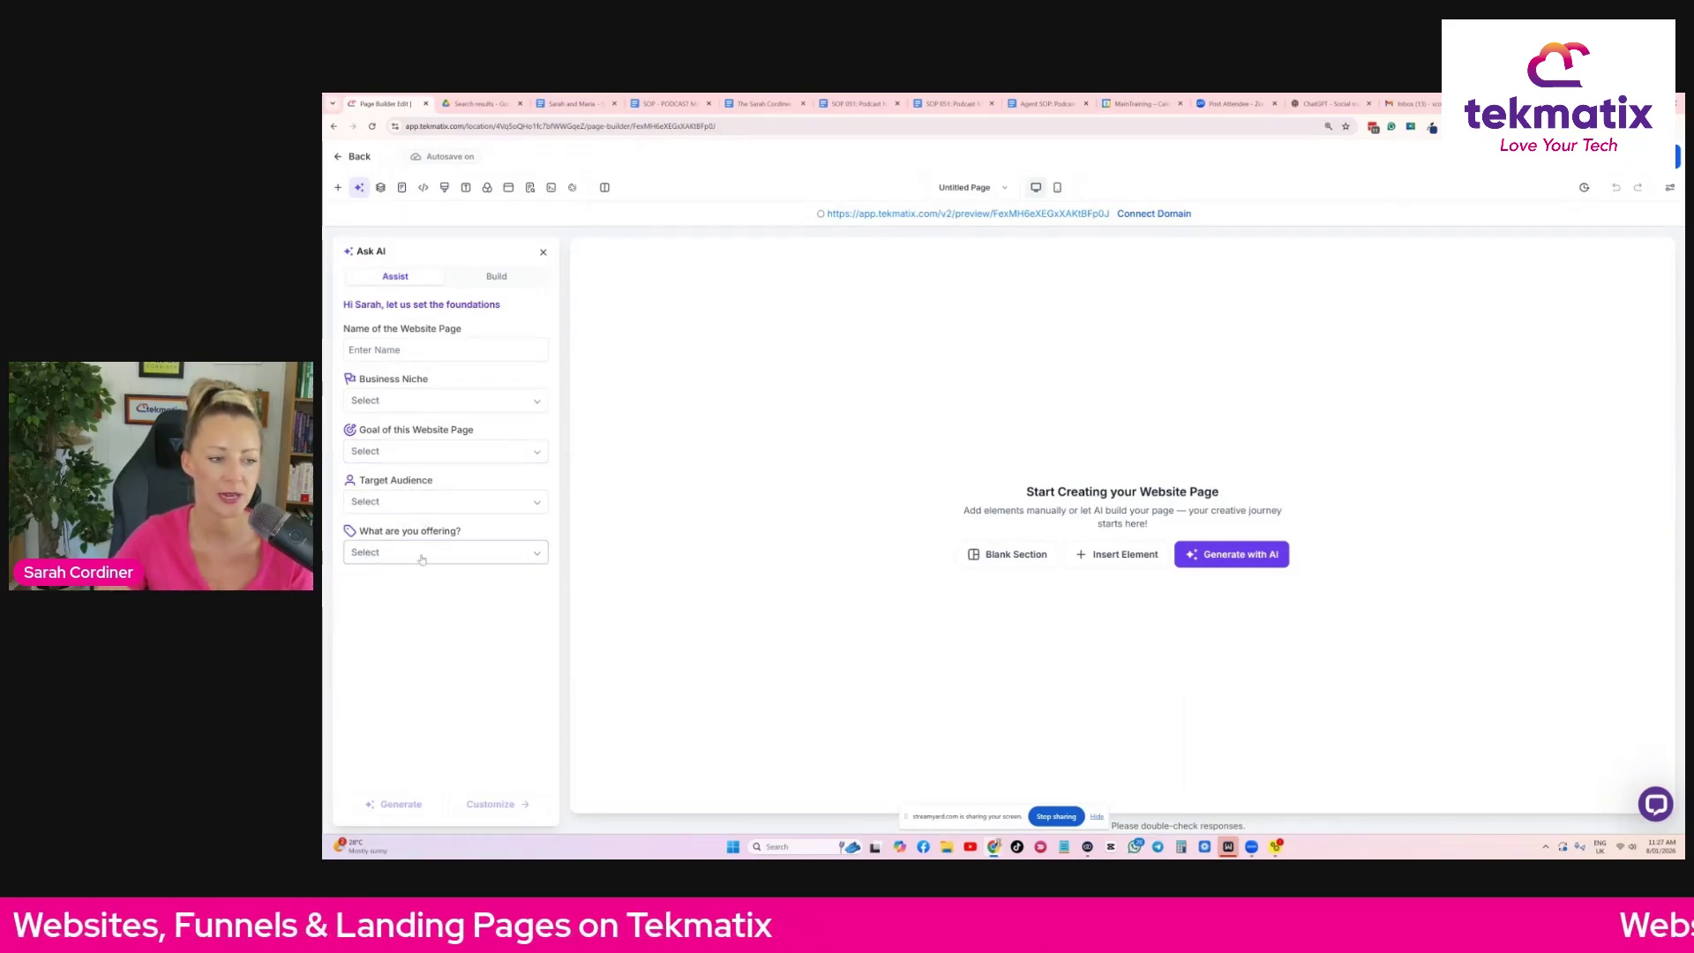
View the AI assistant's Build mode with its free-text request box, and exit the page builder.
click(496, 278)
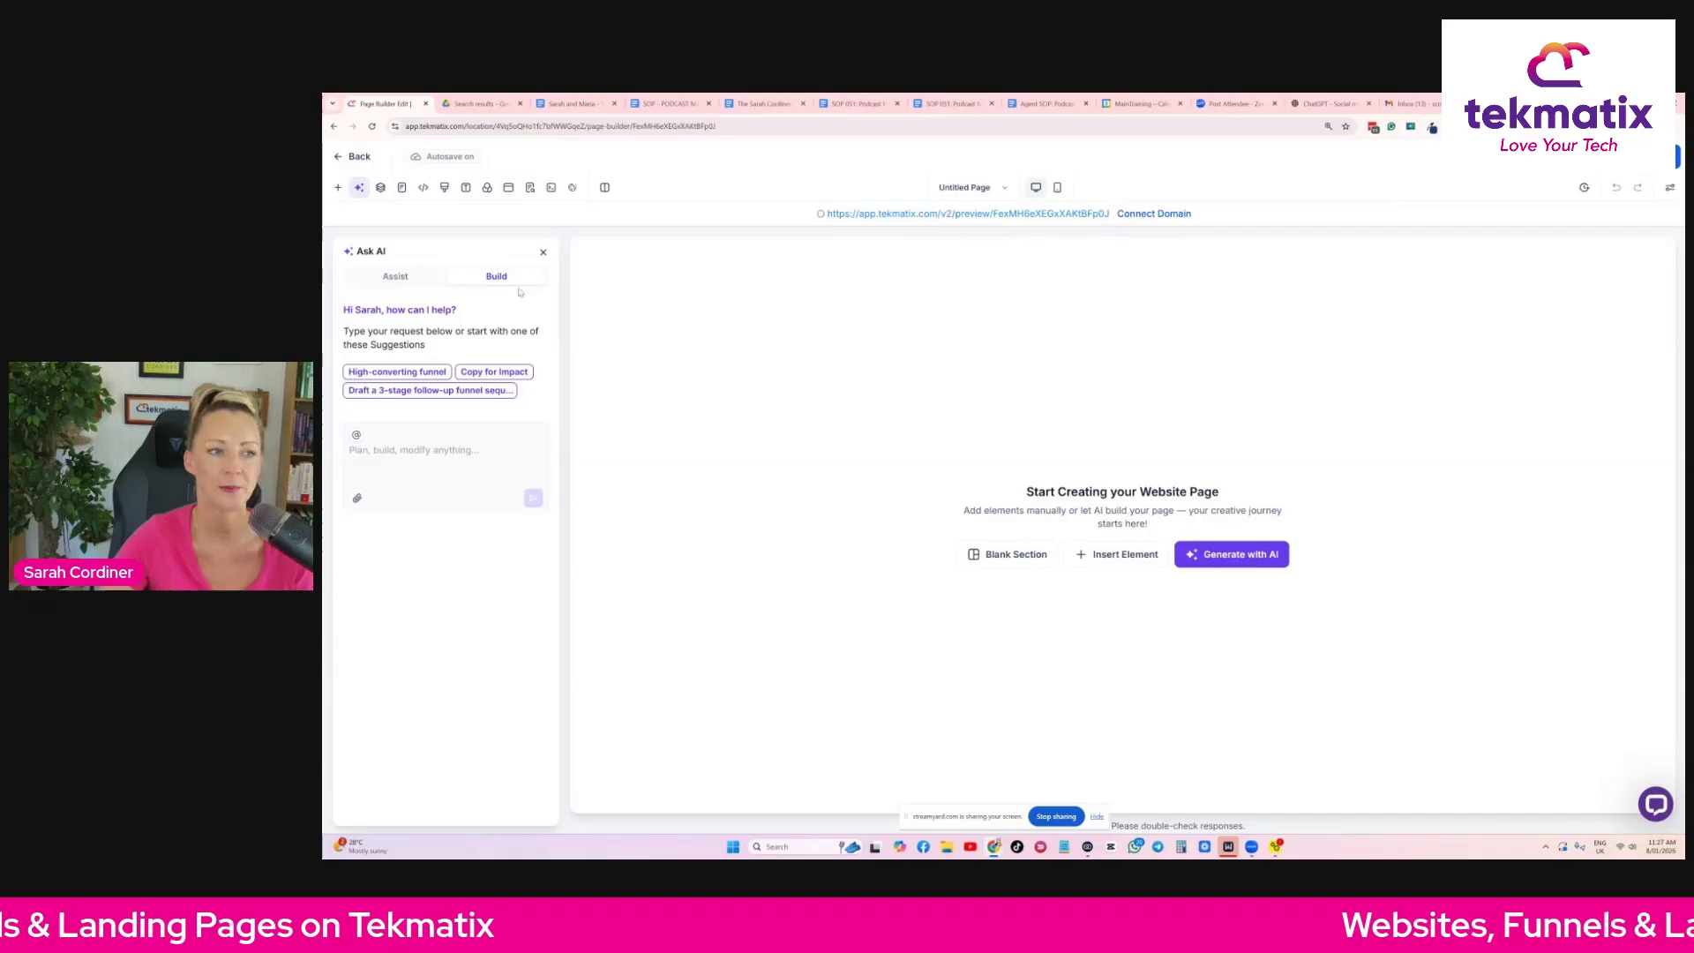
click(415, 458)
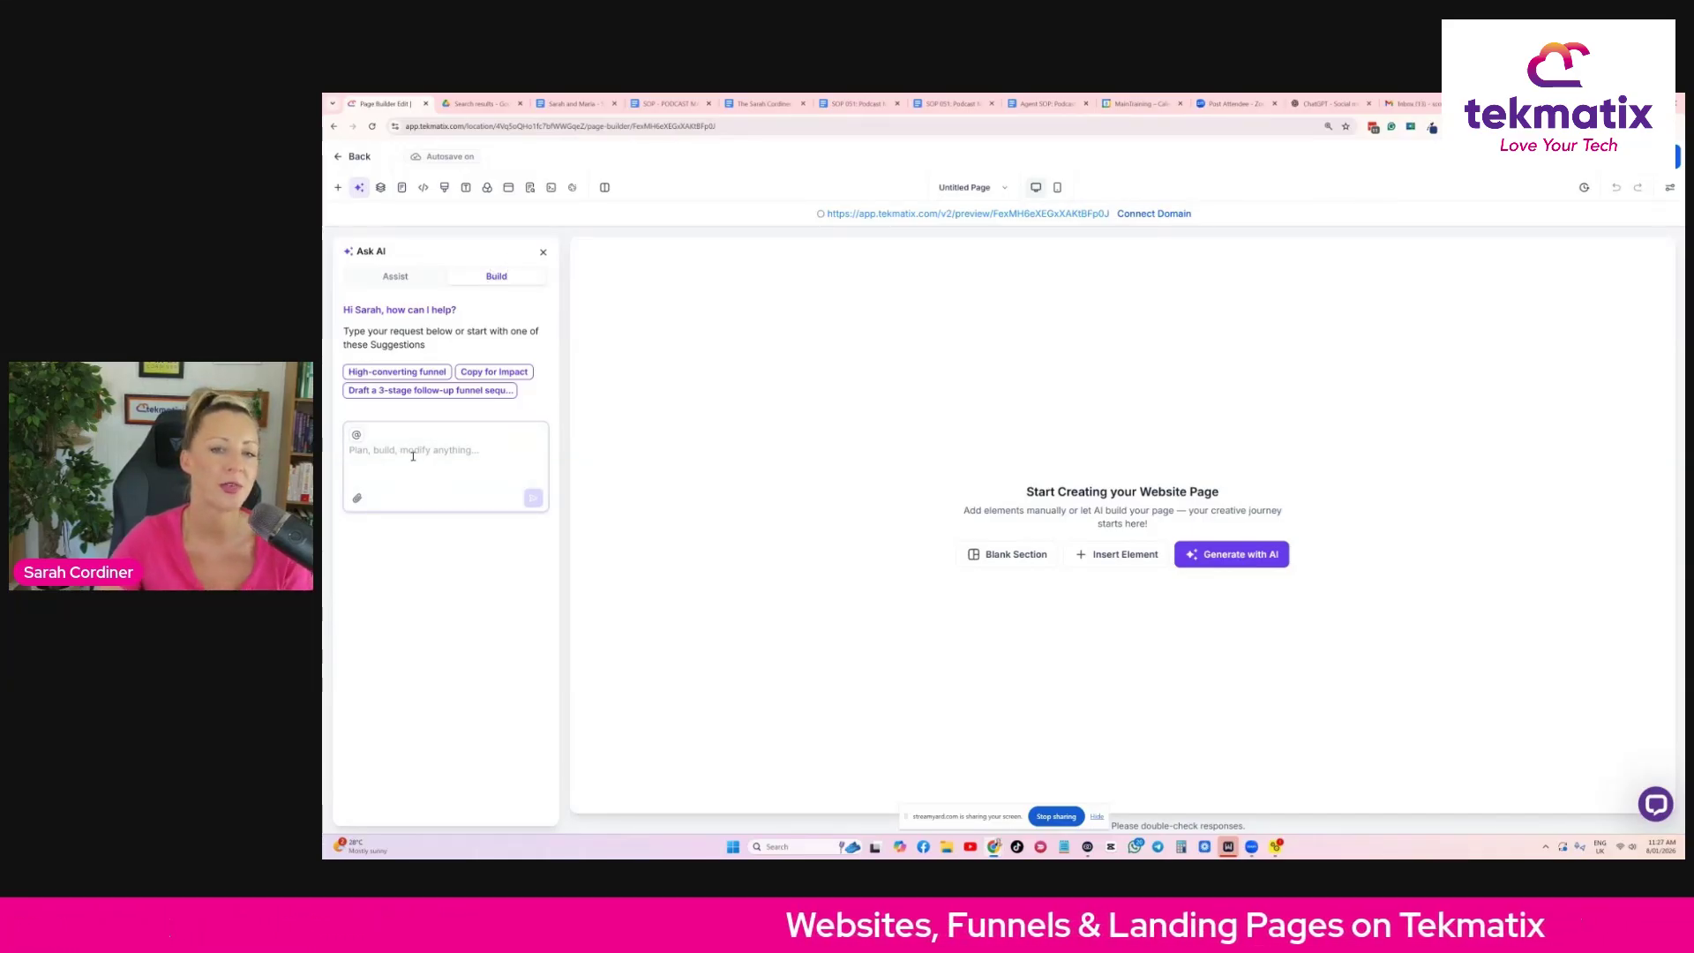
click(335, 157)
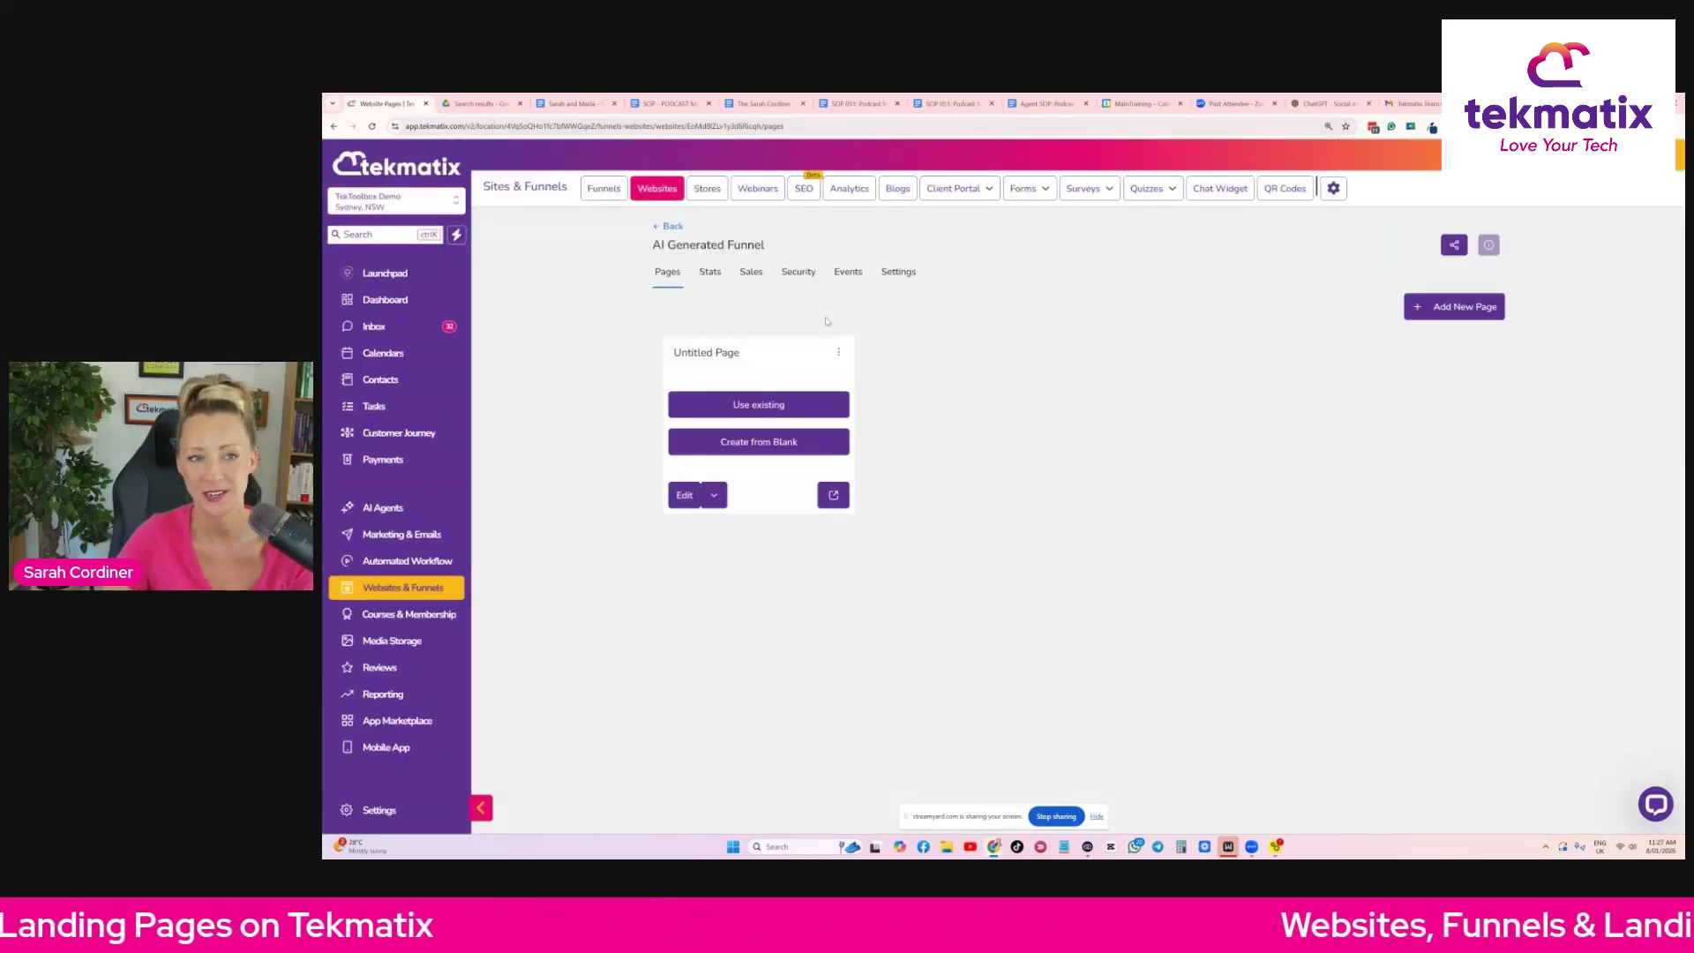
Search the funnels for "3 step" and open "Sales Funnel - 3 Step Sales Funnel TEMPLATE Copy".
click(599, 190)
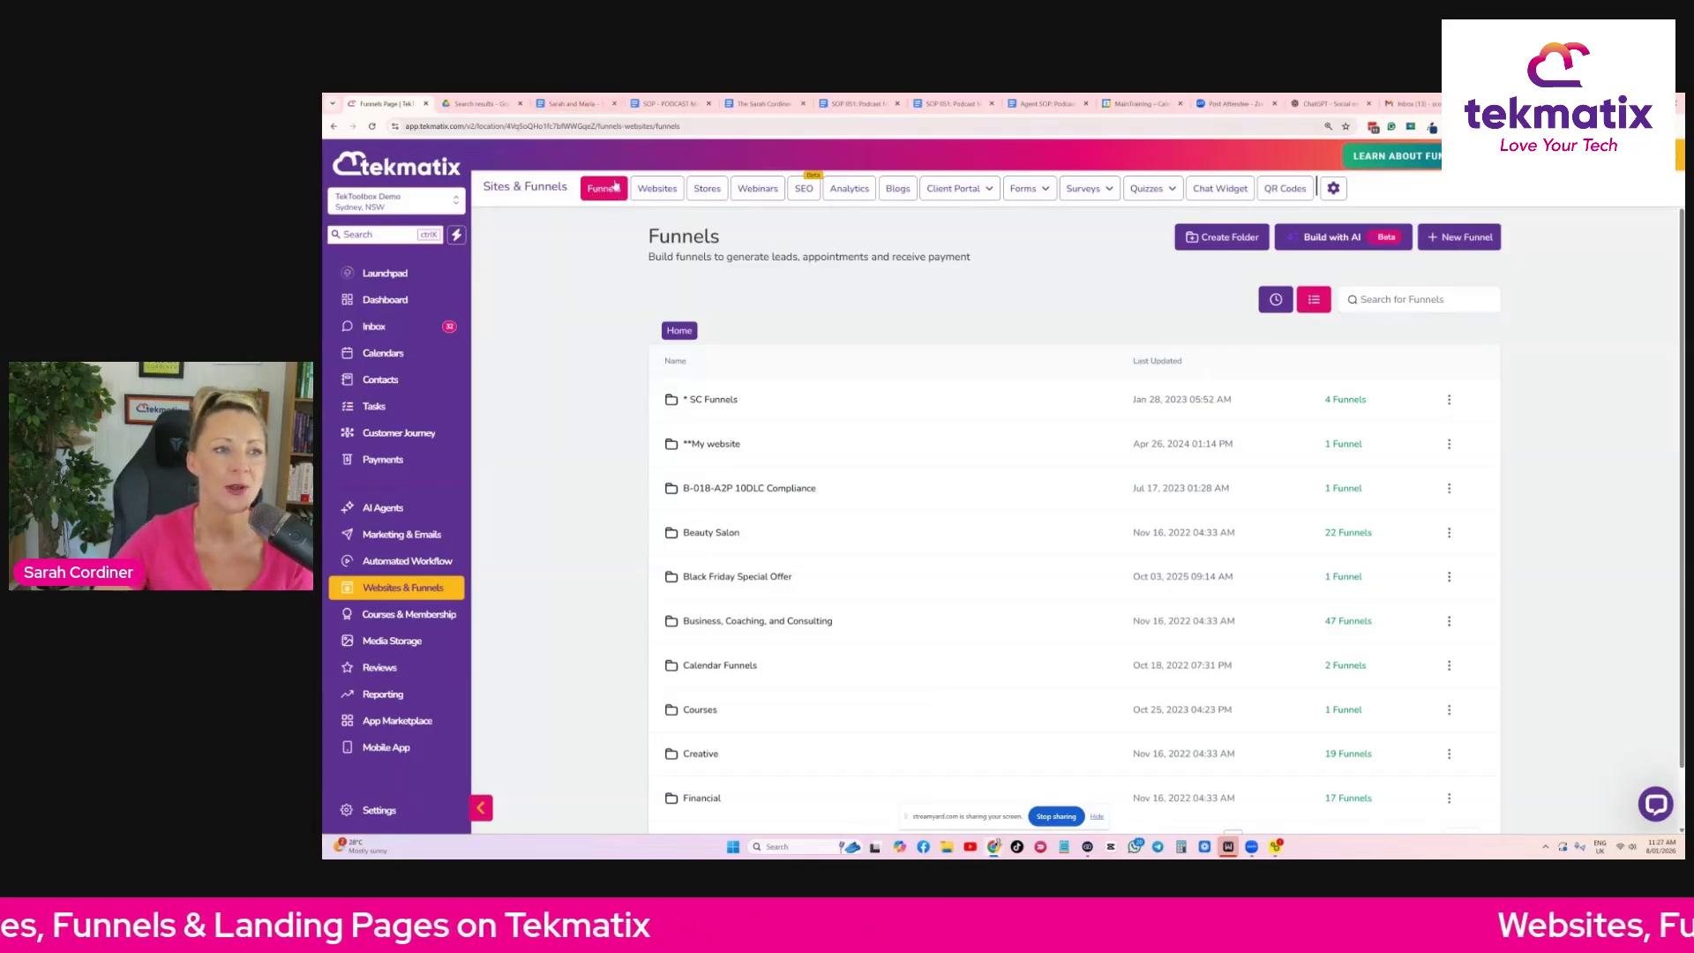
scroll(865, 482, down, 1)
scroll(866, 482, up, 1)
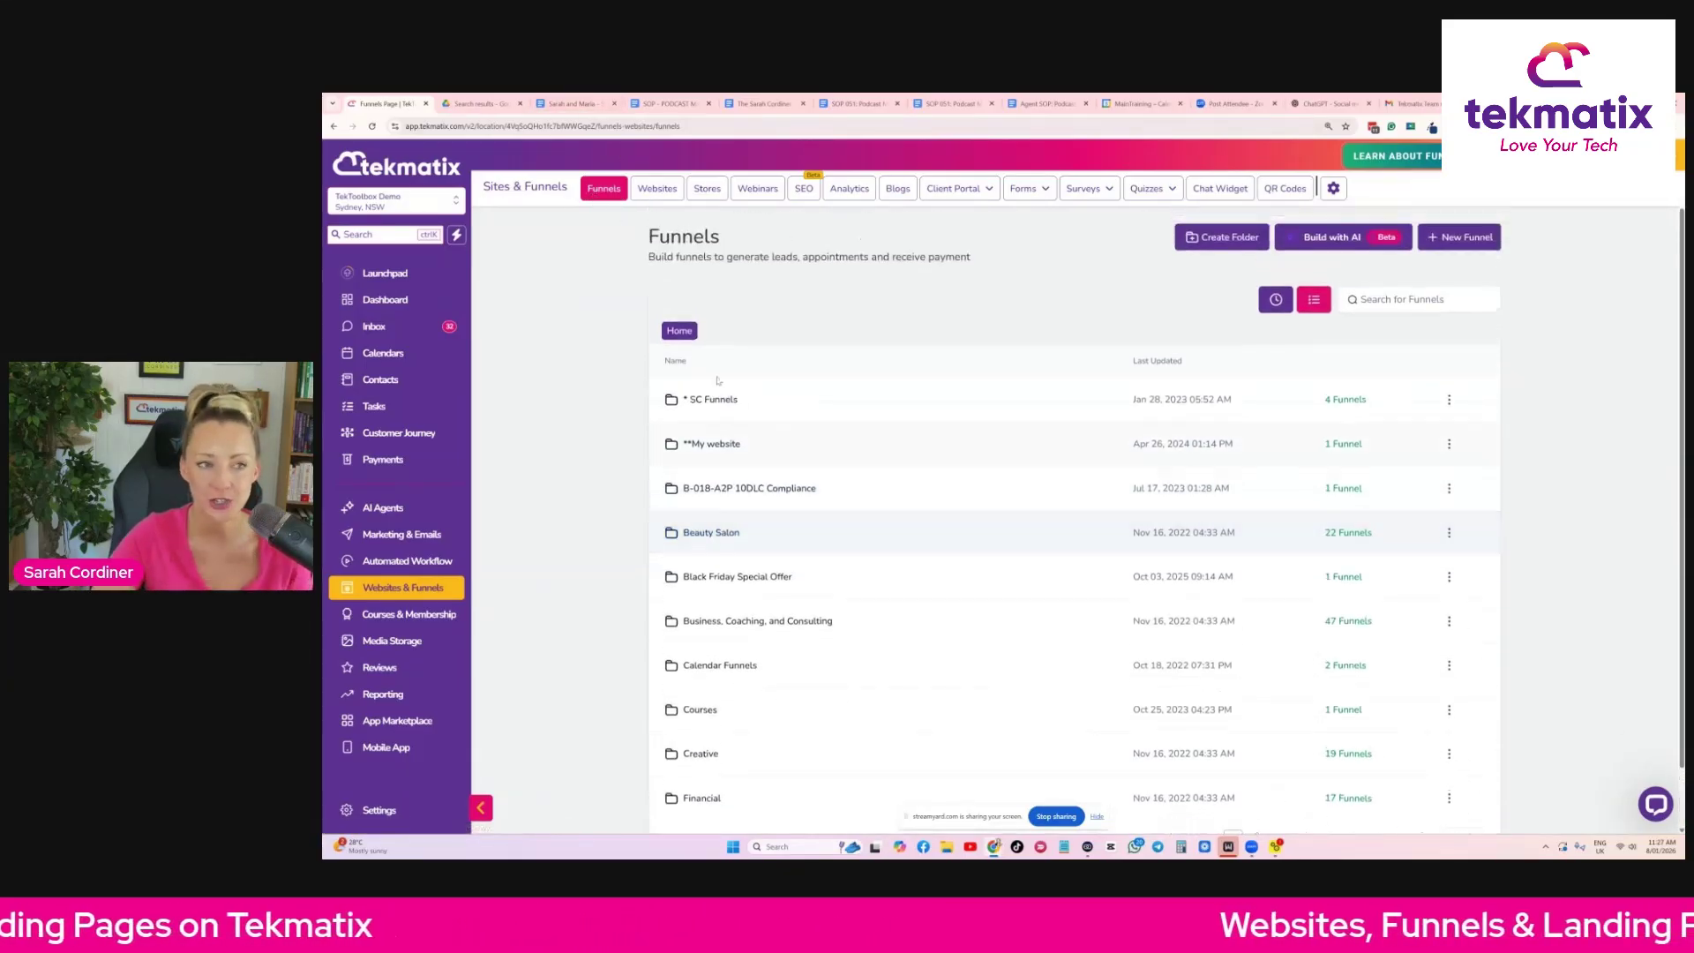
click(1409, 298)
text(3 step)
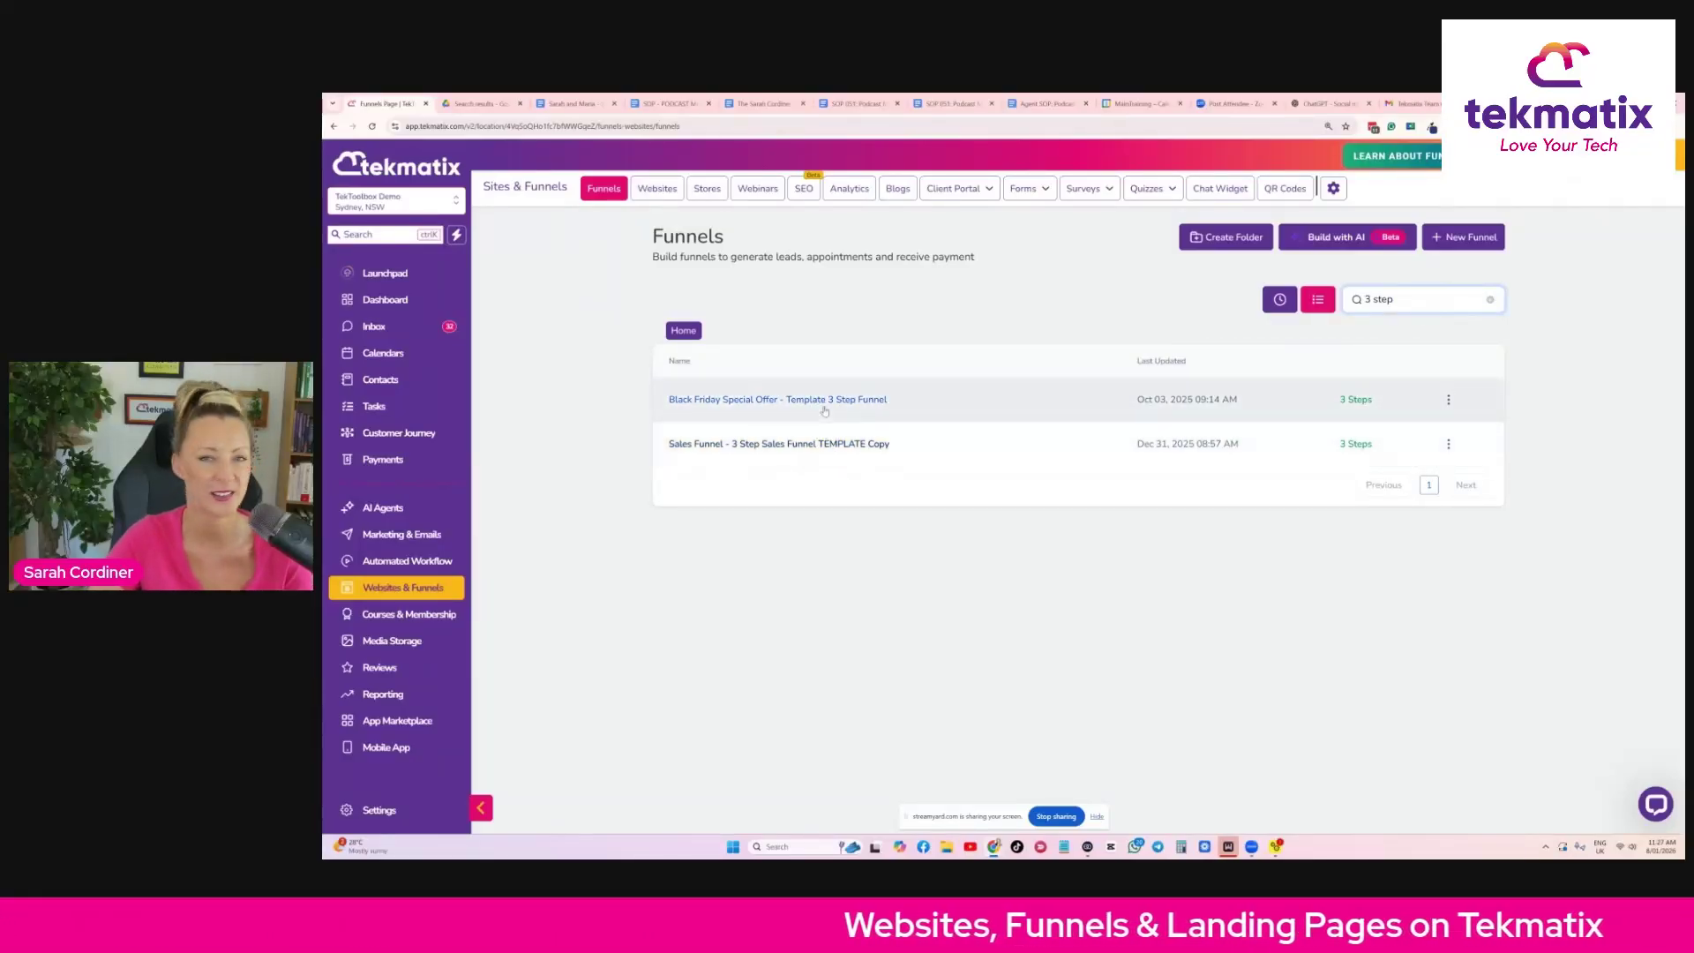
click(802, 446)
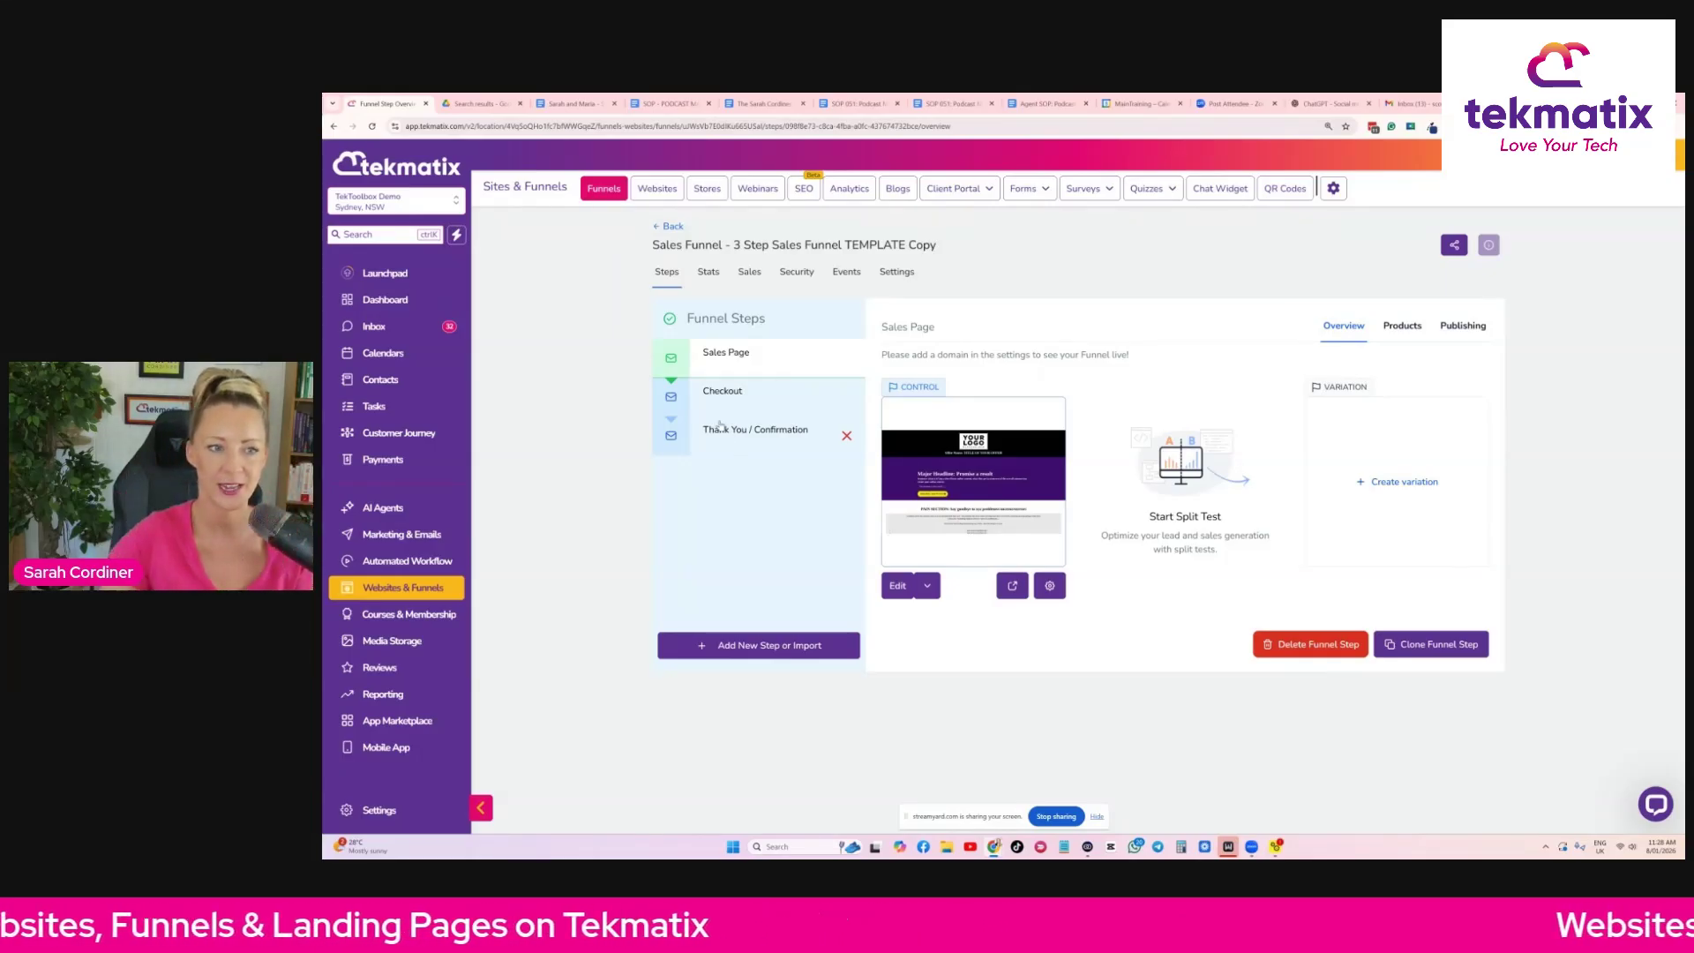
Look through the funnel's Checkout and Thank You / Confirmation steps and return to the Sales Page step.
click(737, 392)
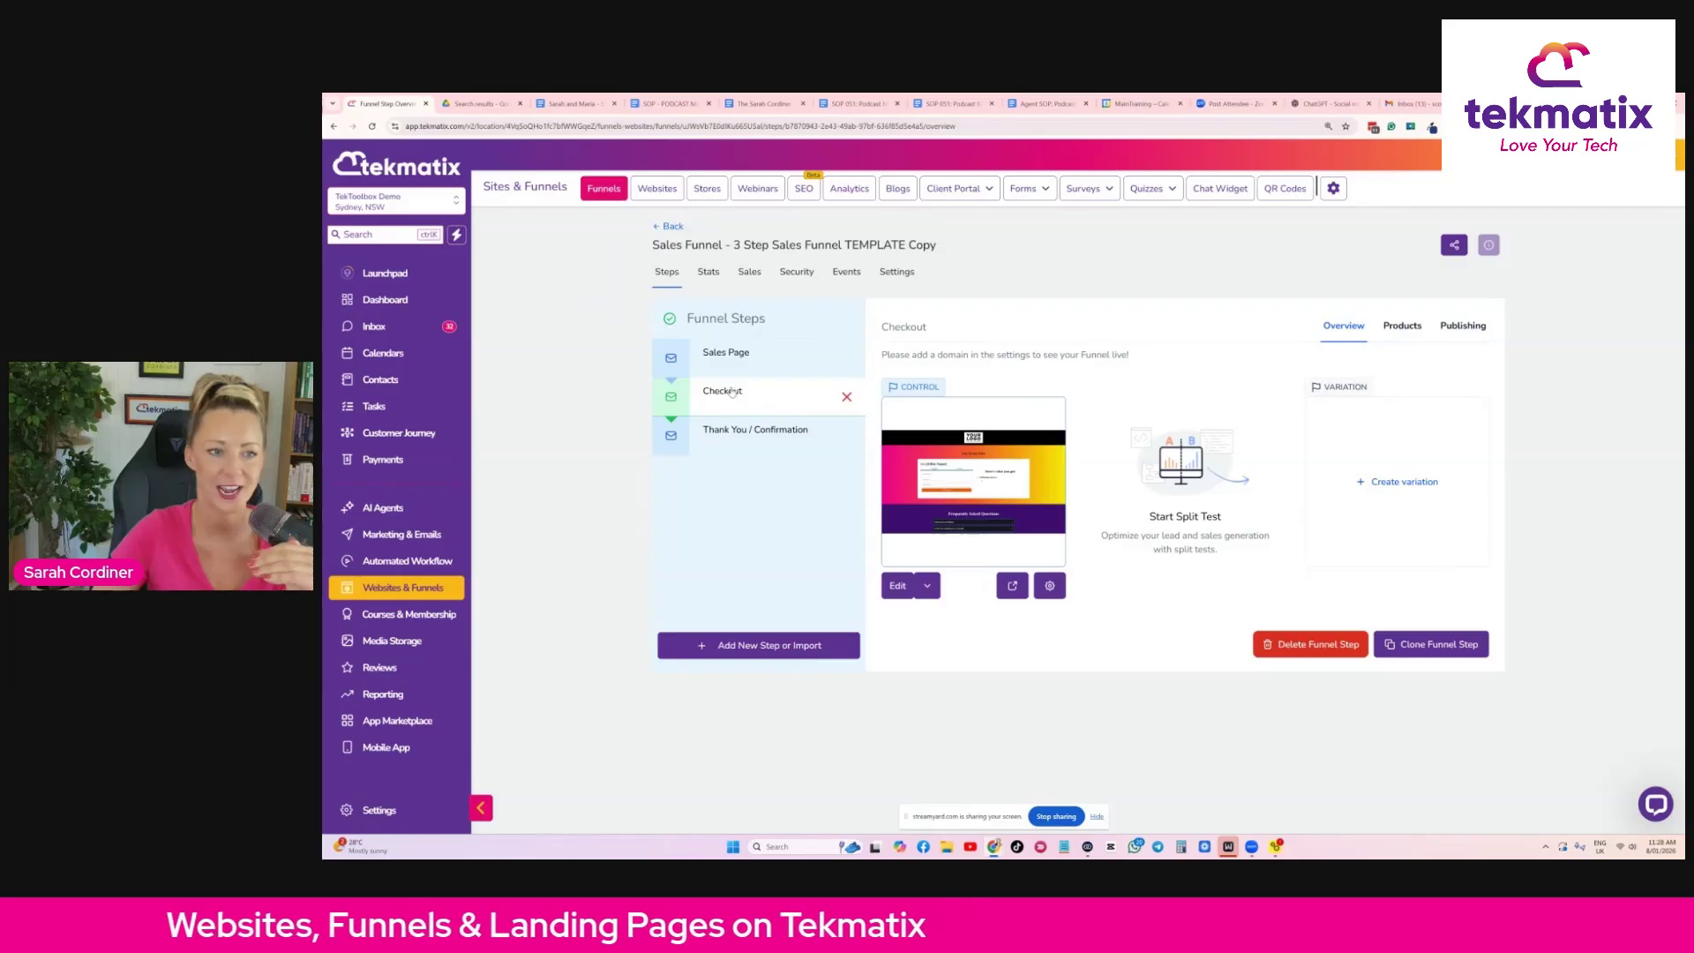
click(776, 435)
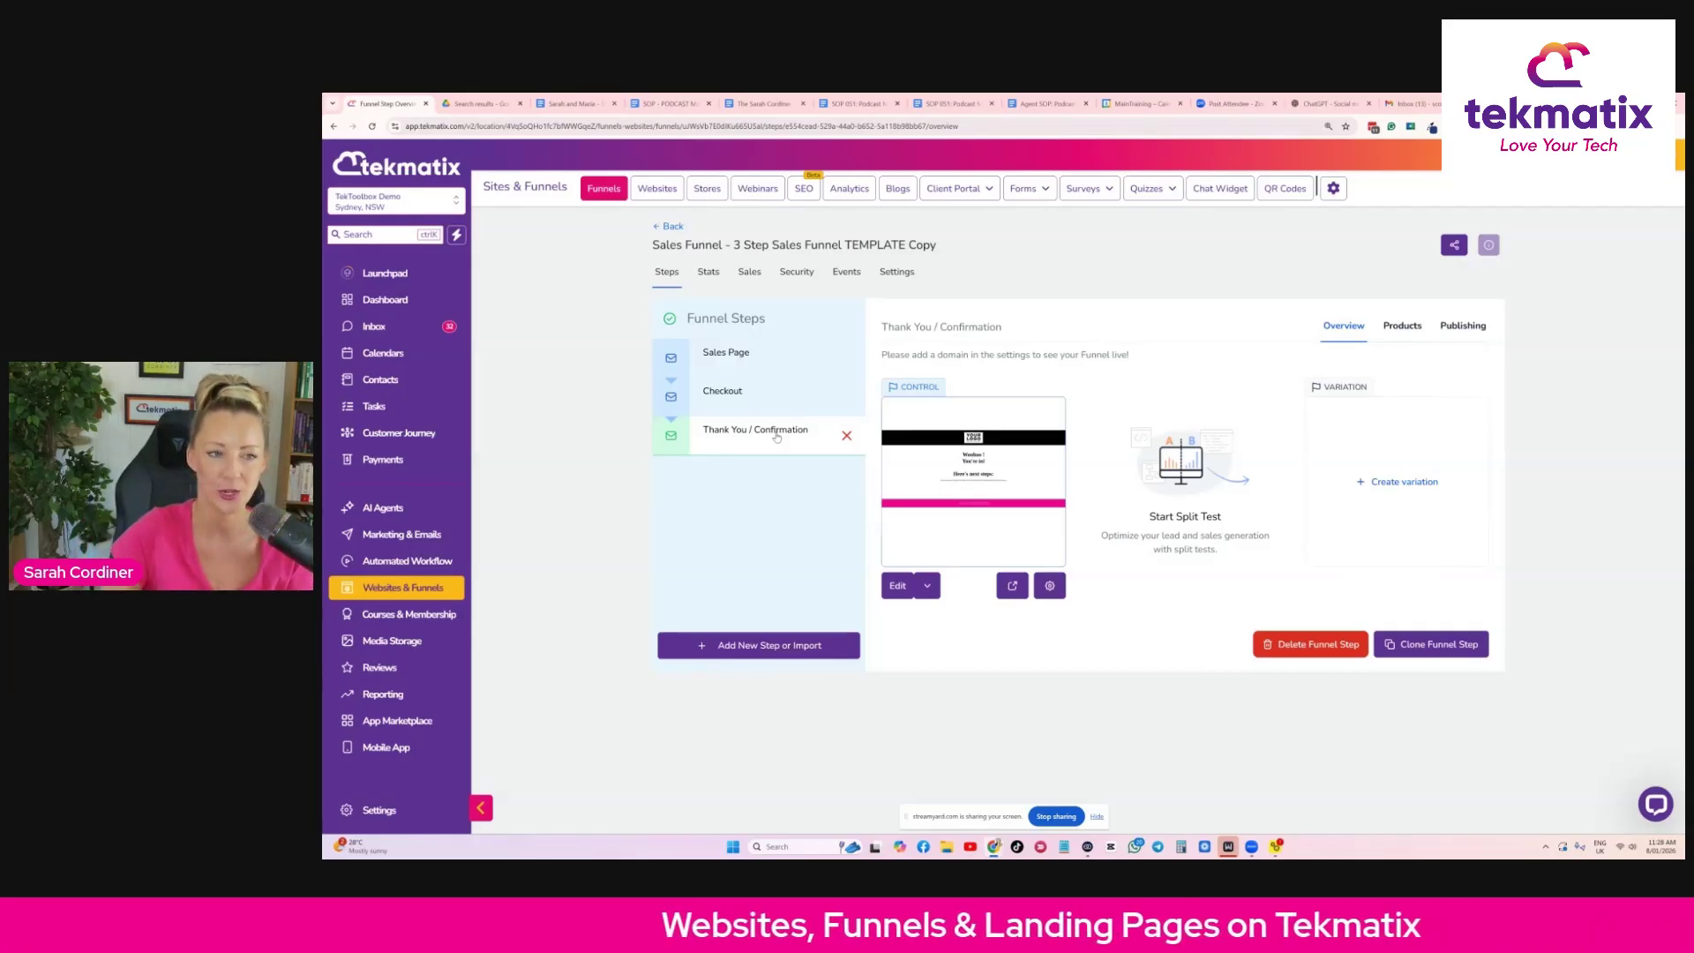
click(754, 352)
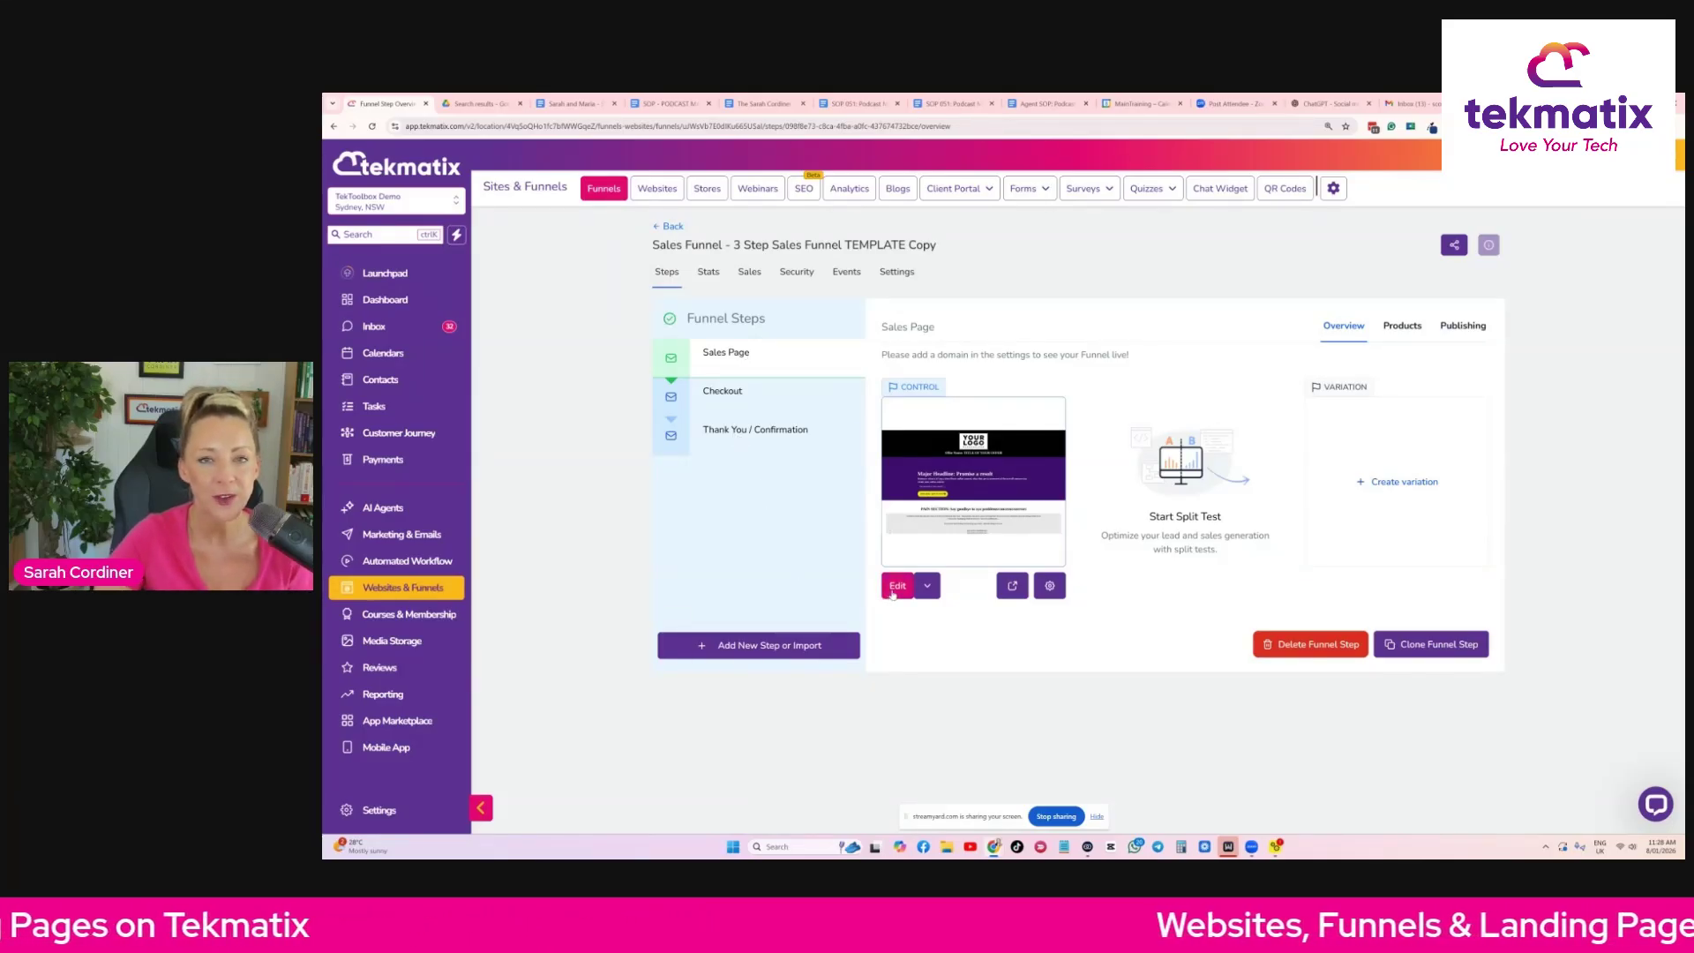
Open the funnel's Sales Page in the page builder and close the Ask AI assistant.
click(897, 586)
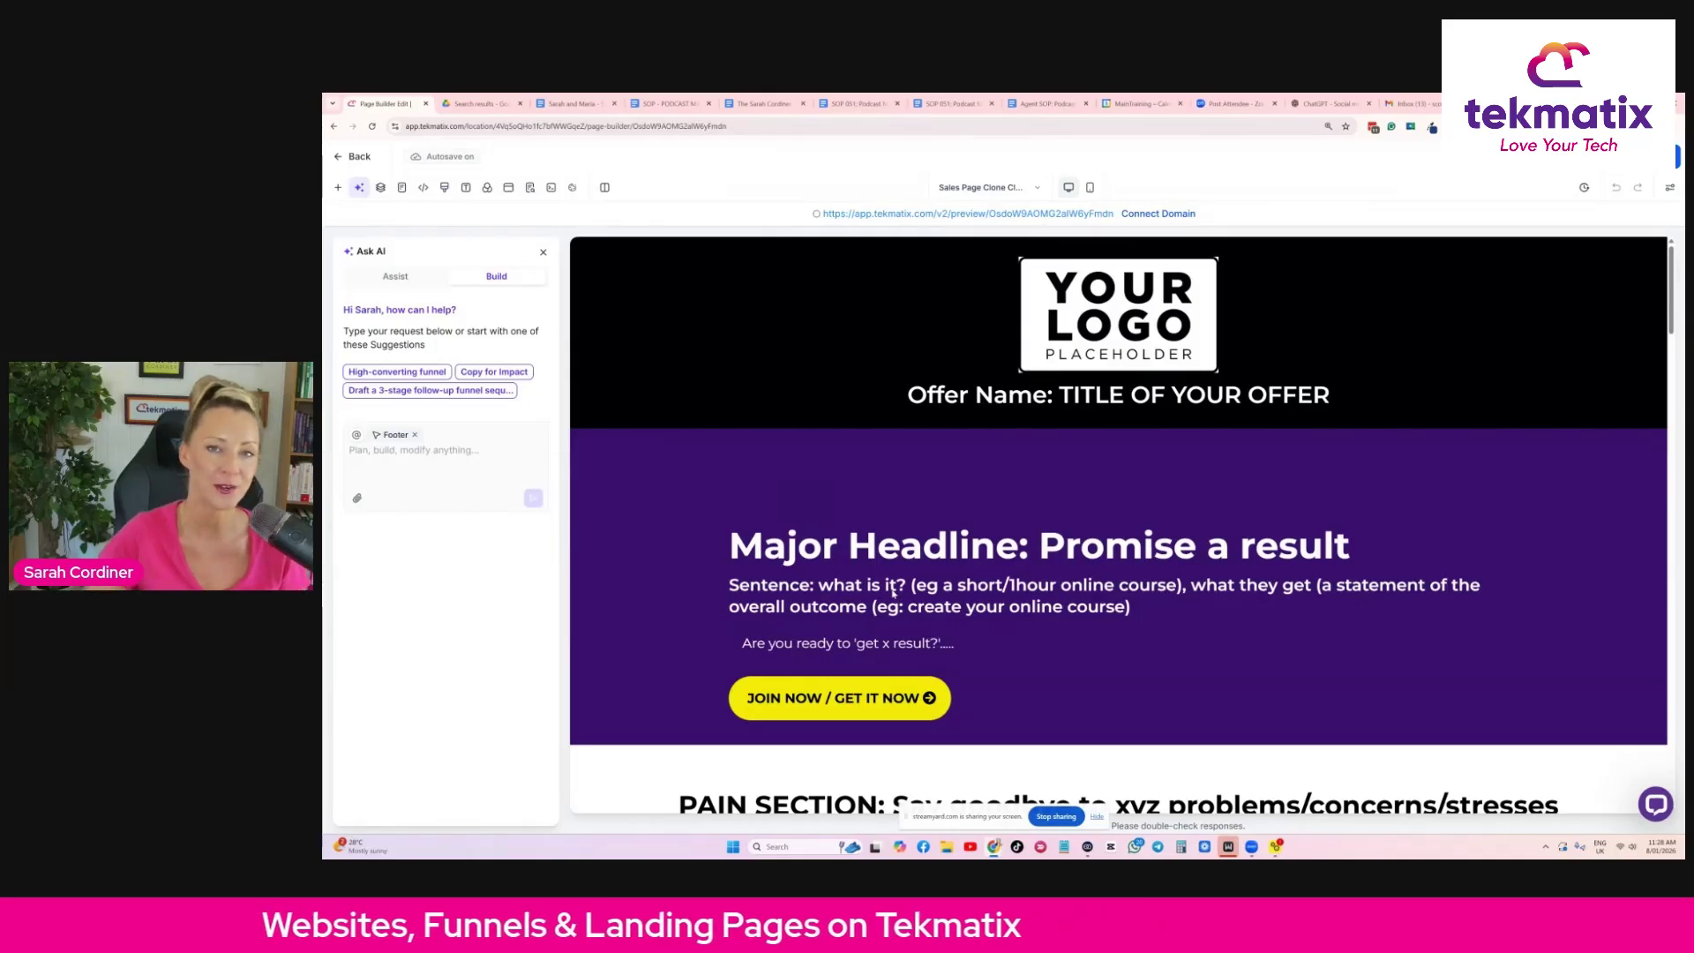
click(544, 254)
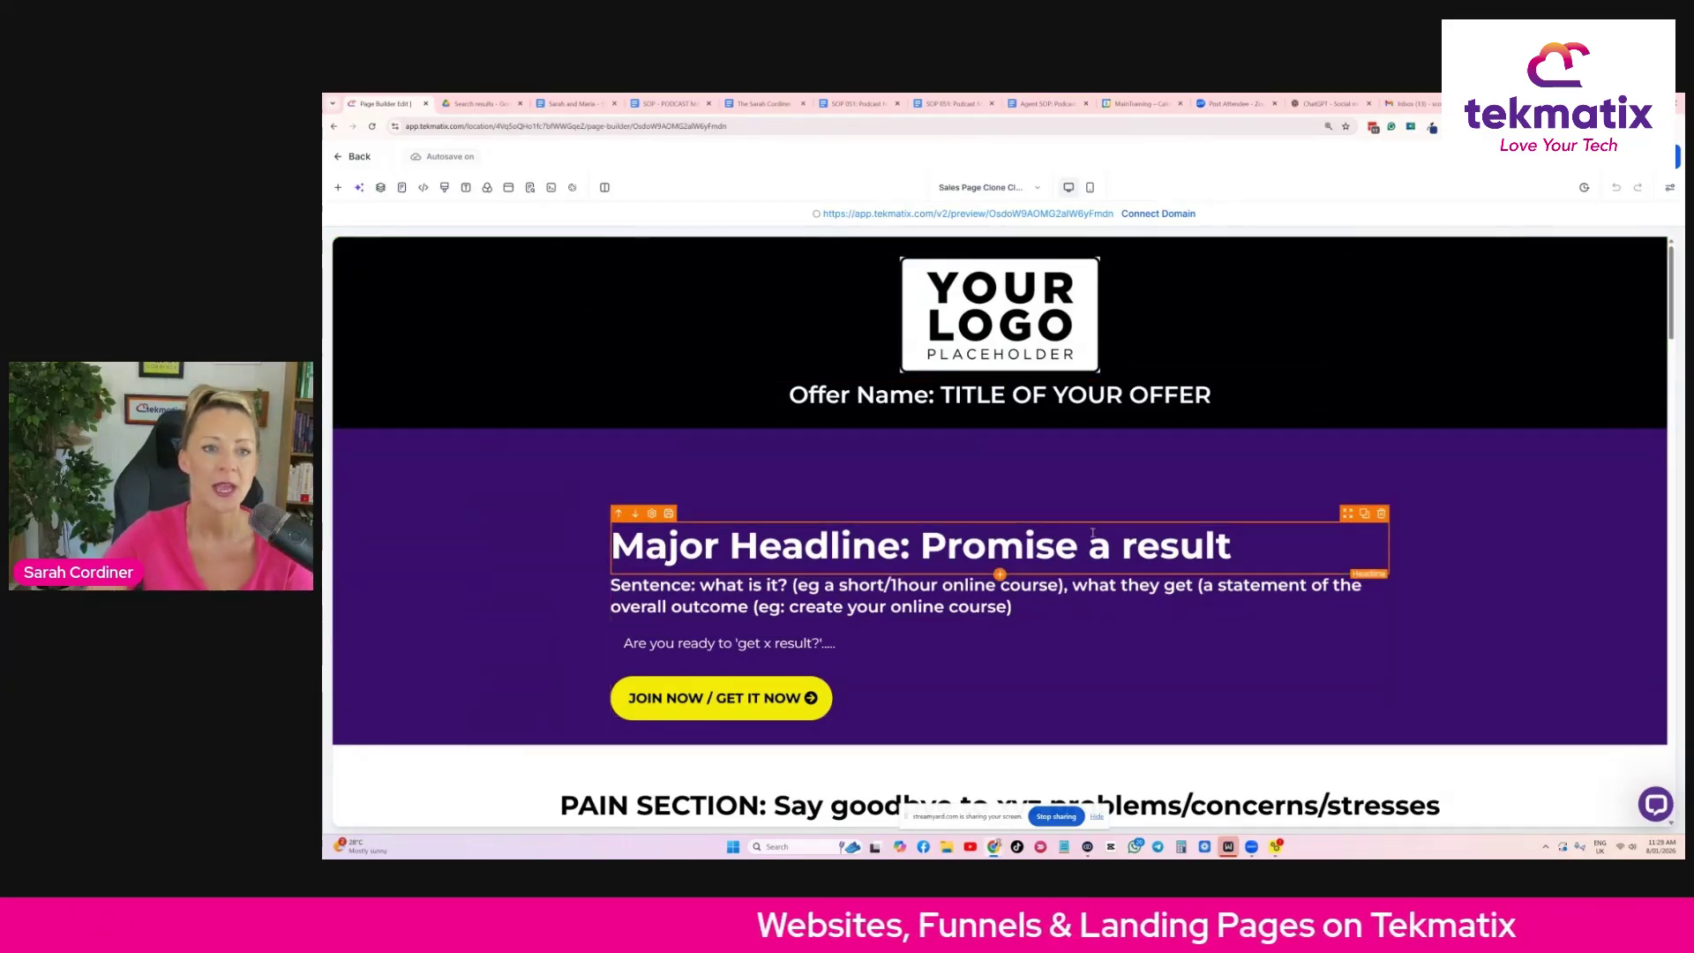
scroll(932, 360, down, 1)
scroll(931, 359, up, 1)
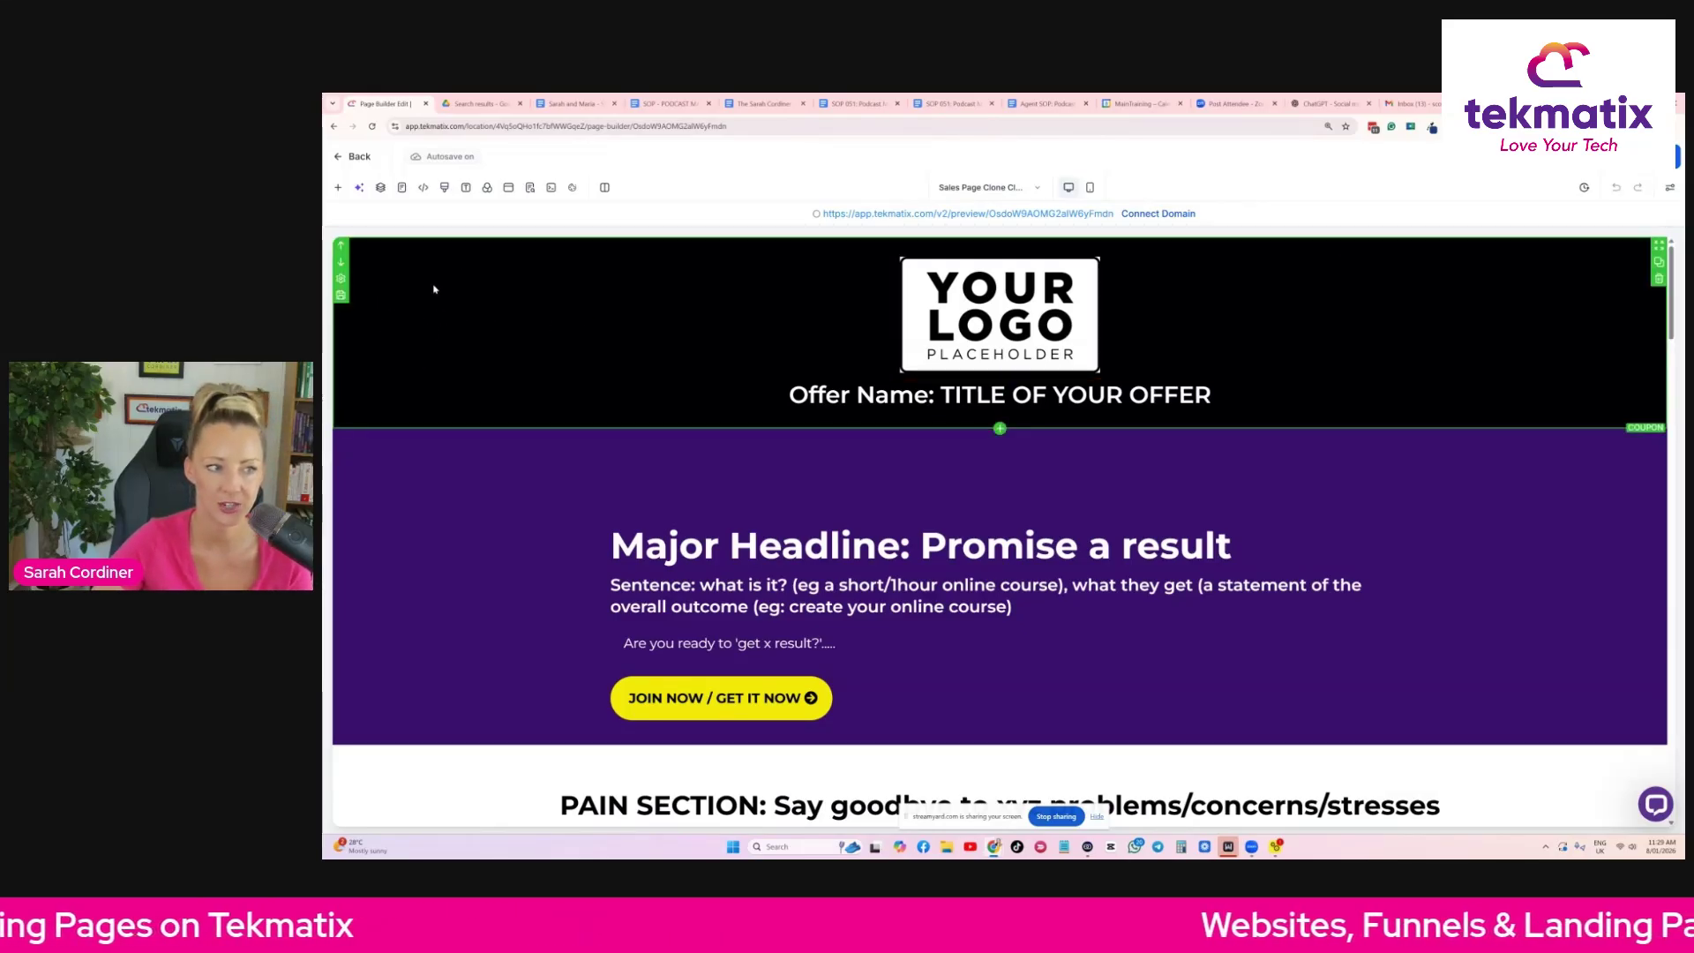
Set the background color of the page's header section, named COUPON, to the default red #e93d3d.
click(474, 250)
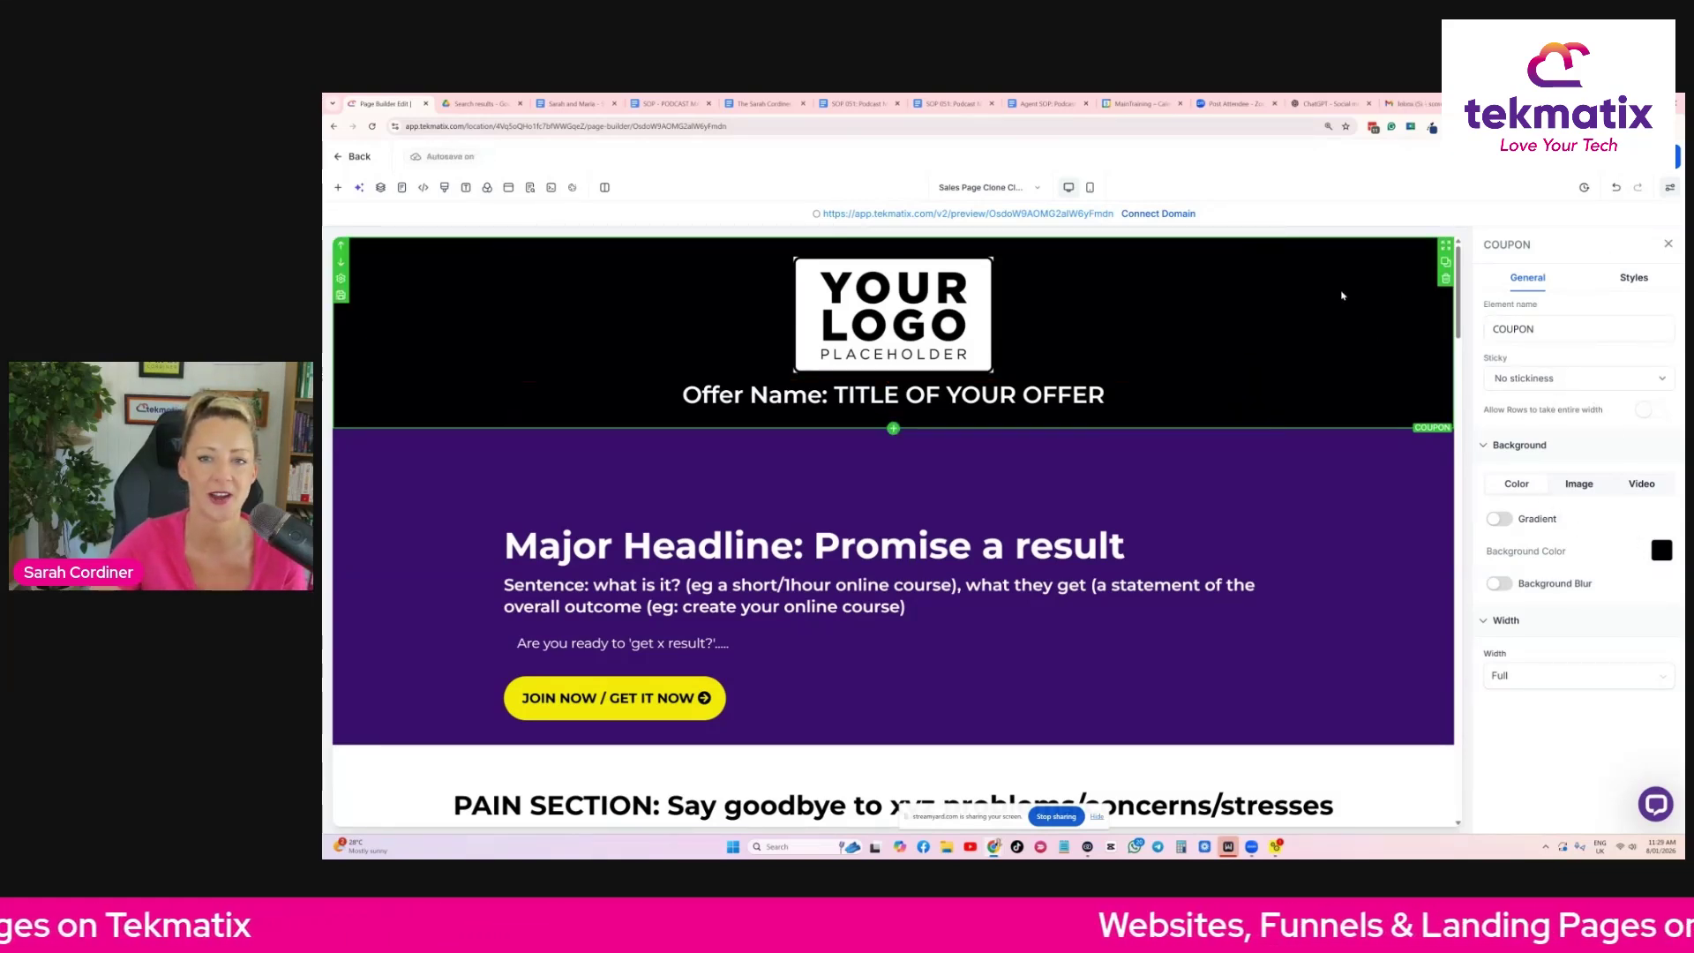
click(1661, 549)
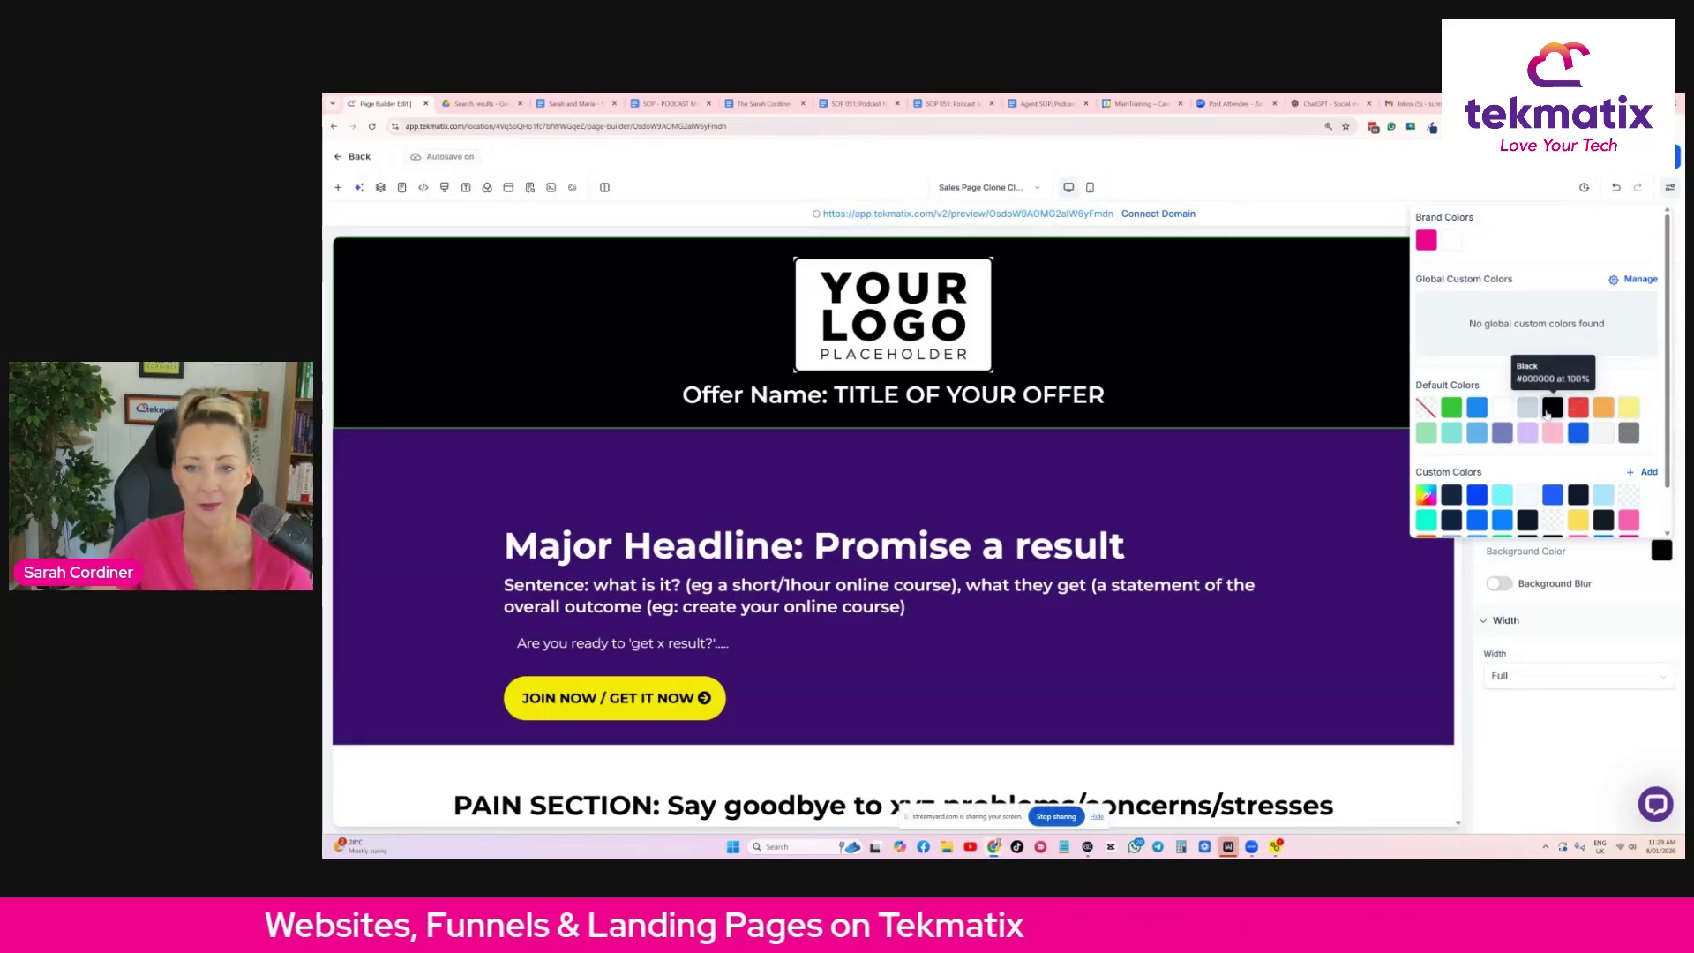
click(1577, 410)
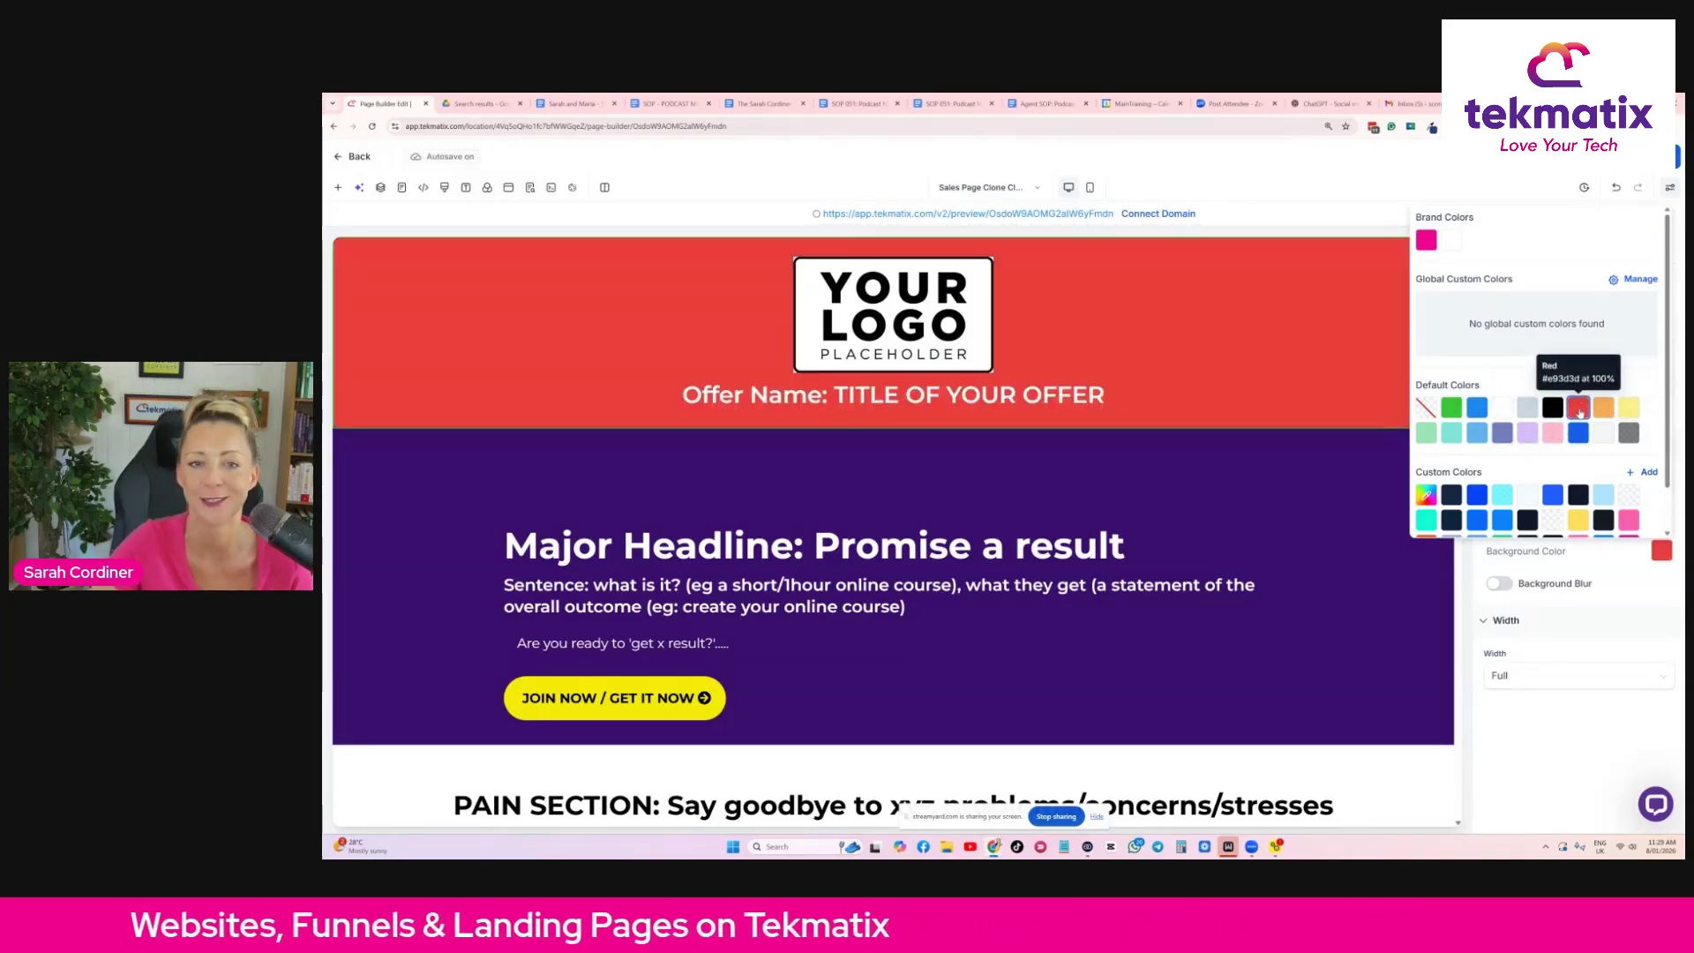
click(1361, 493)
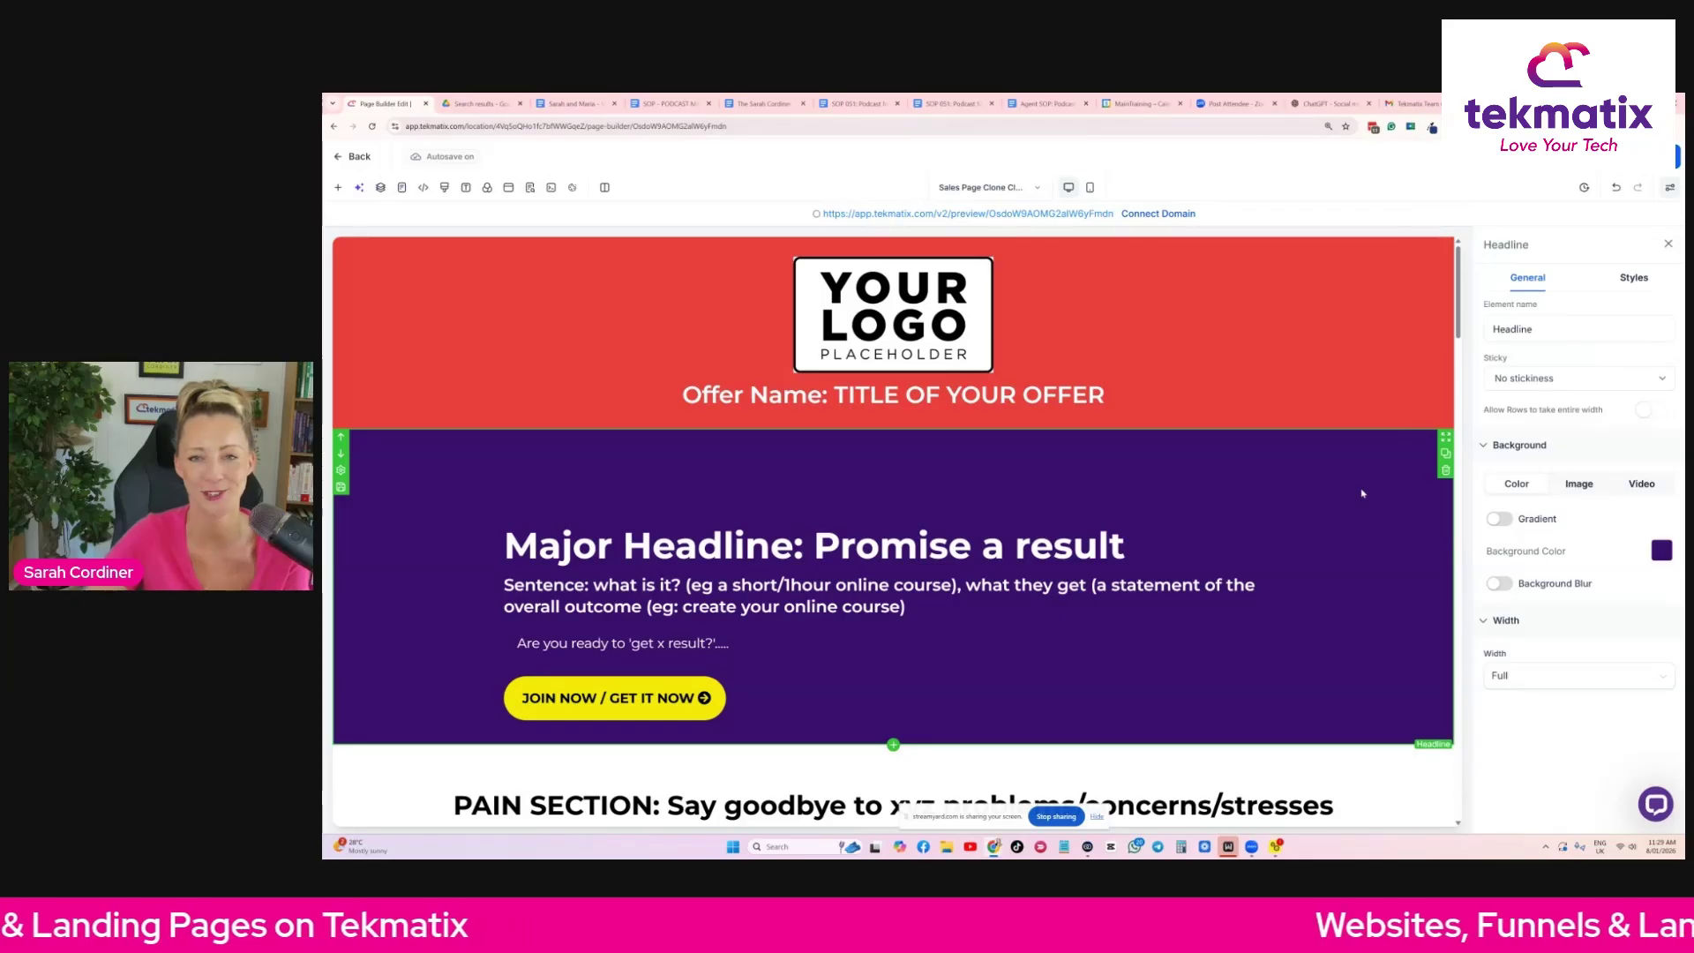
Replace the placeholder logo in the header section with the black portrait-format logo from media storage.
click(1032, 318)
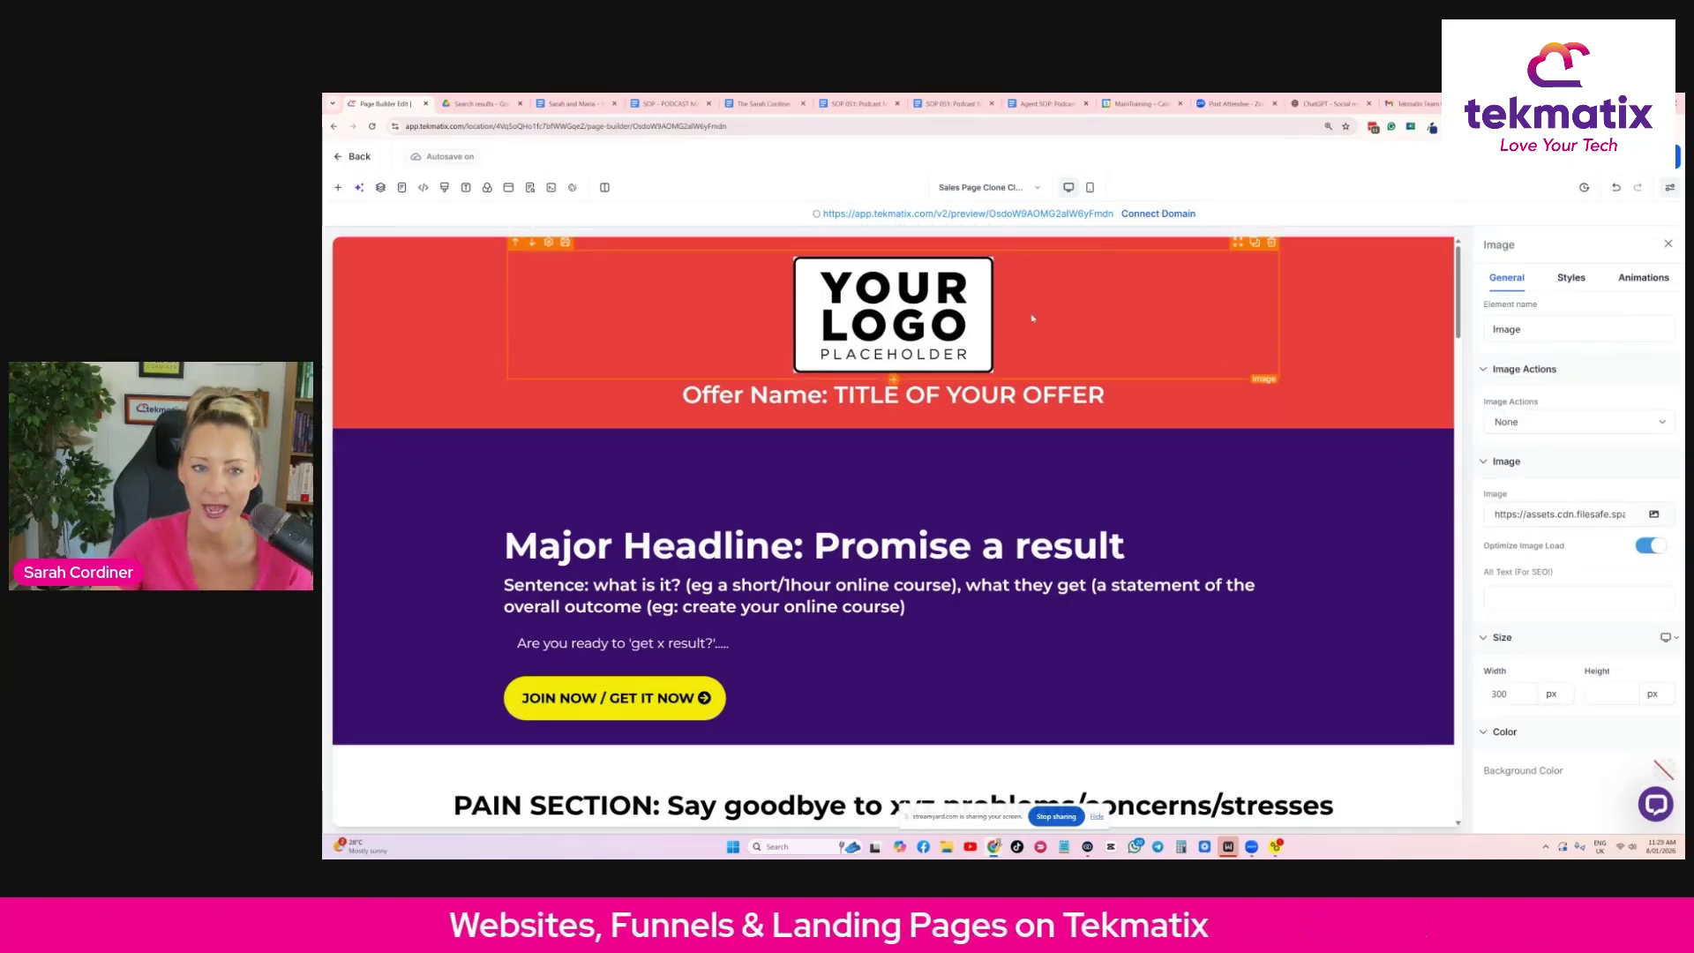
drag(1495, 465, 1507, 471)
click(1526, 466)
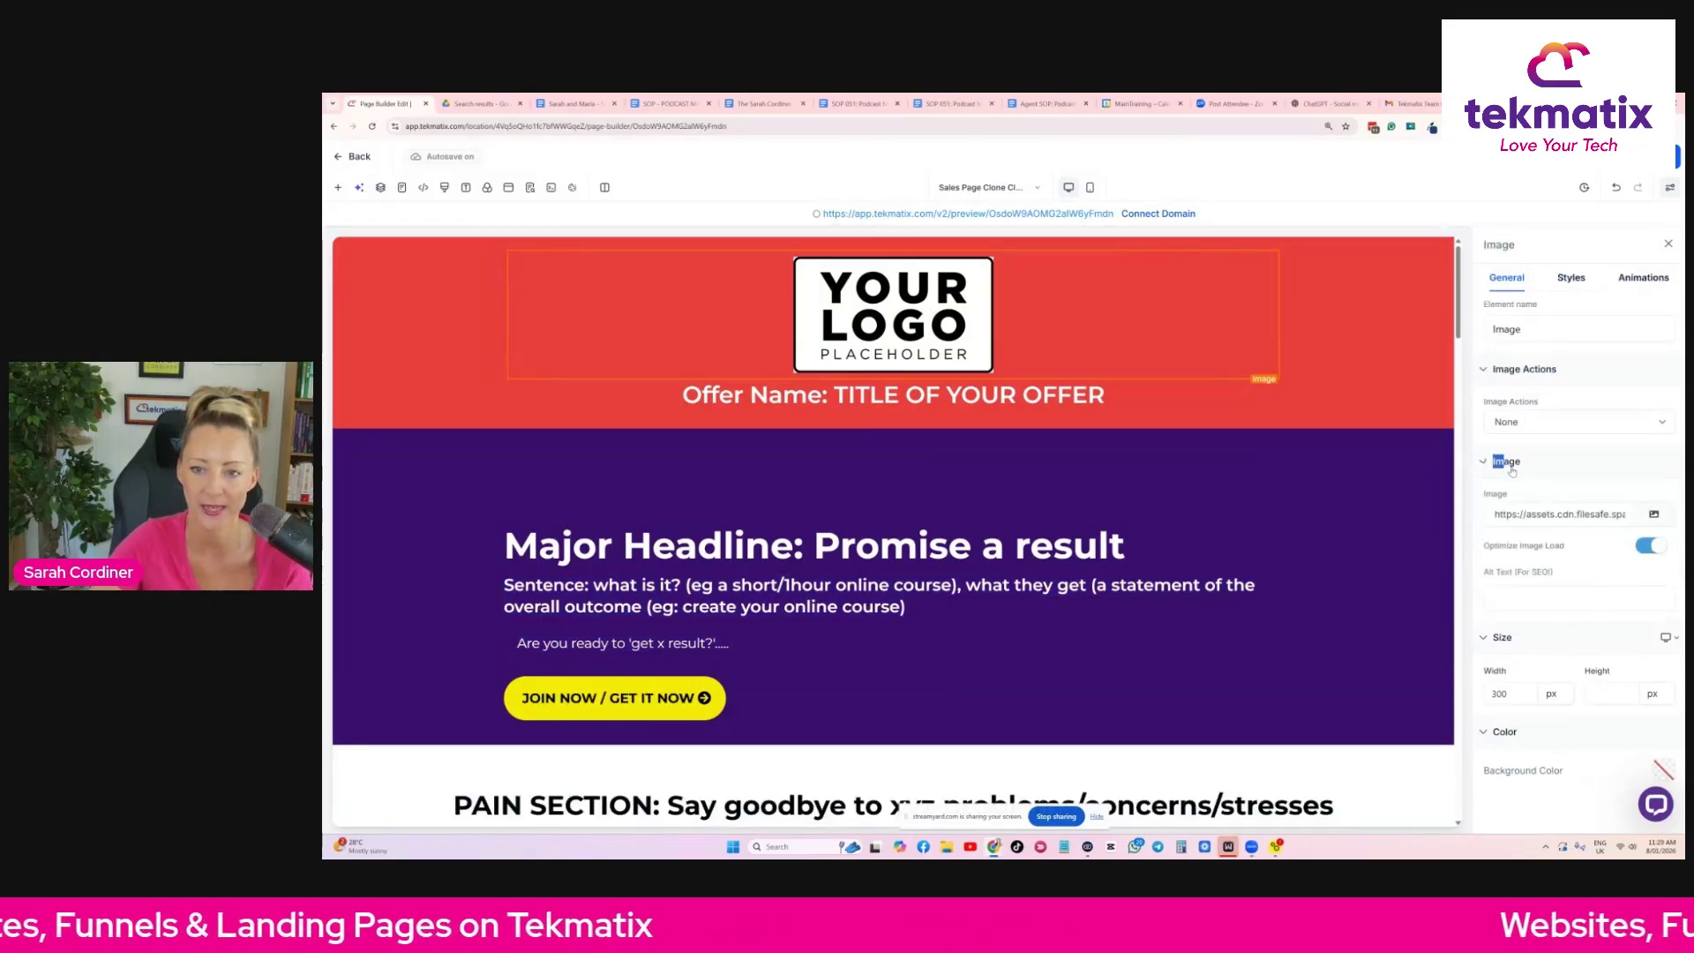
click(1653, 514)
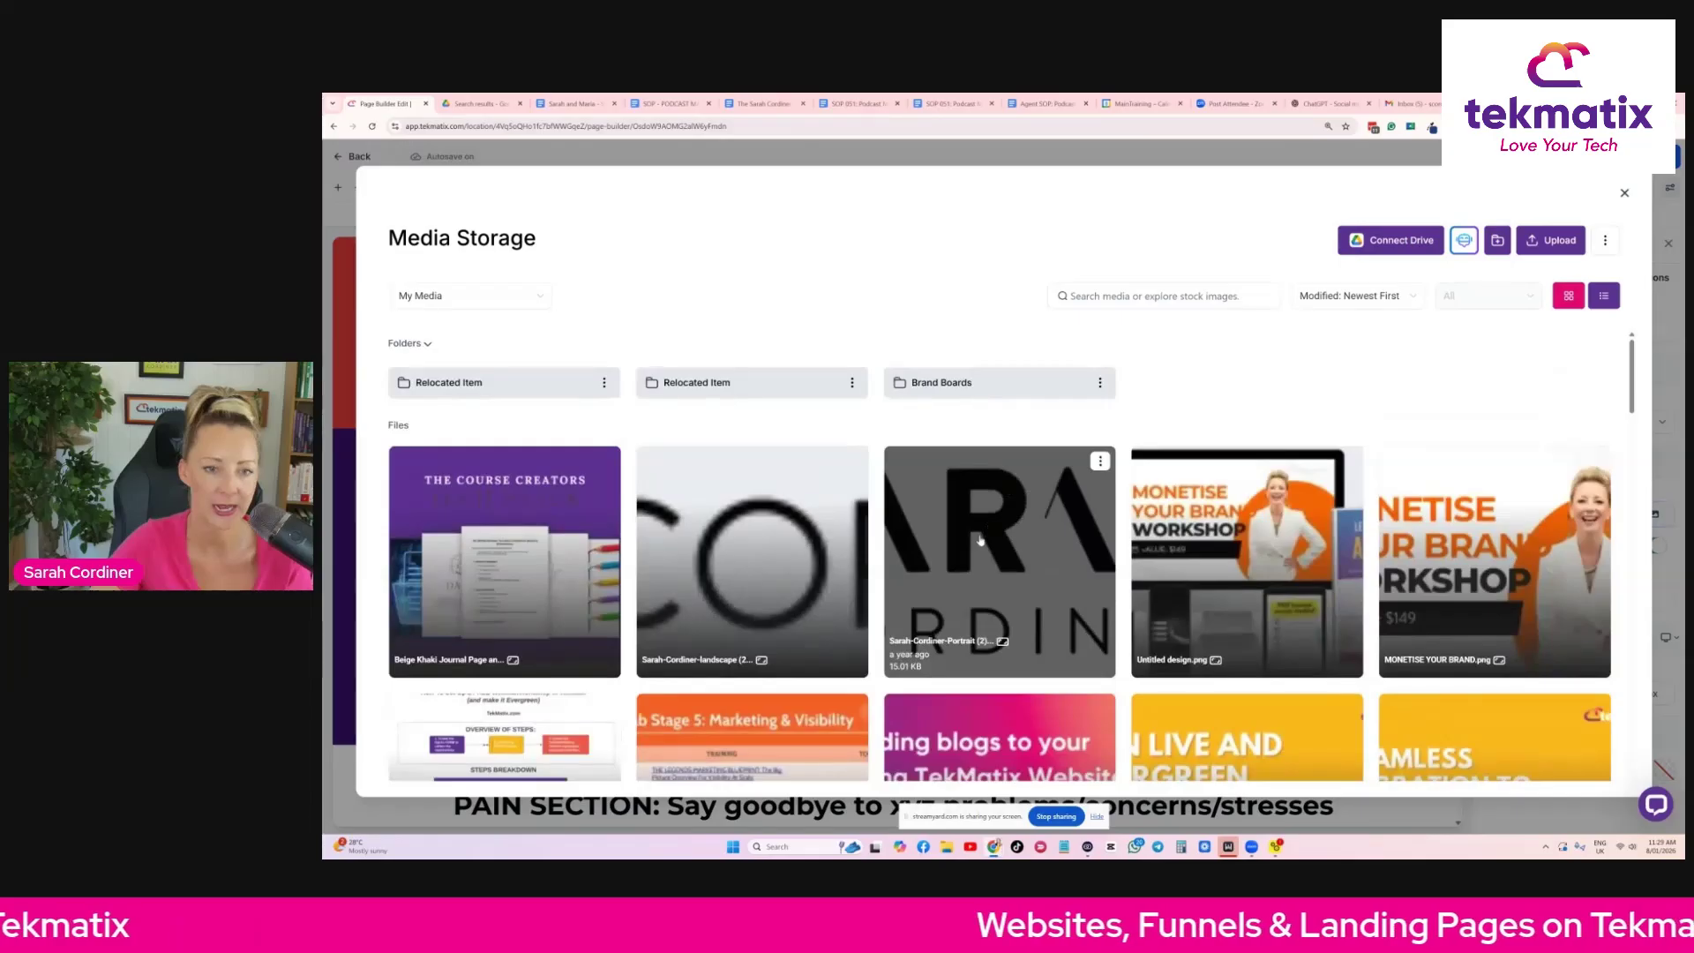
click(992, 531)
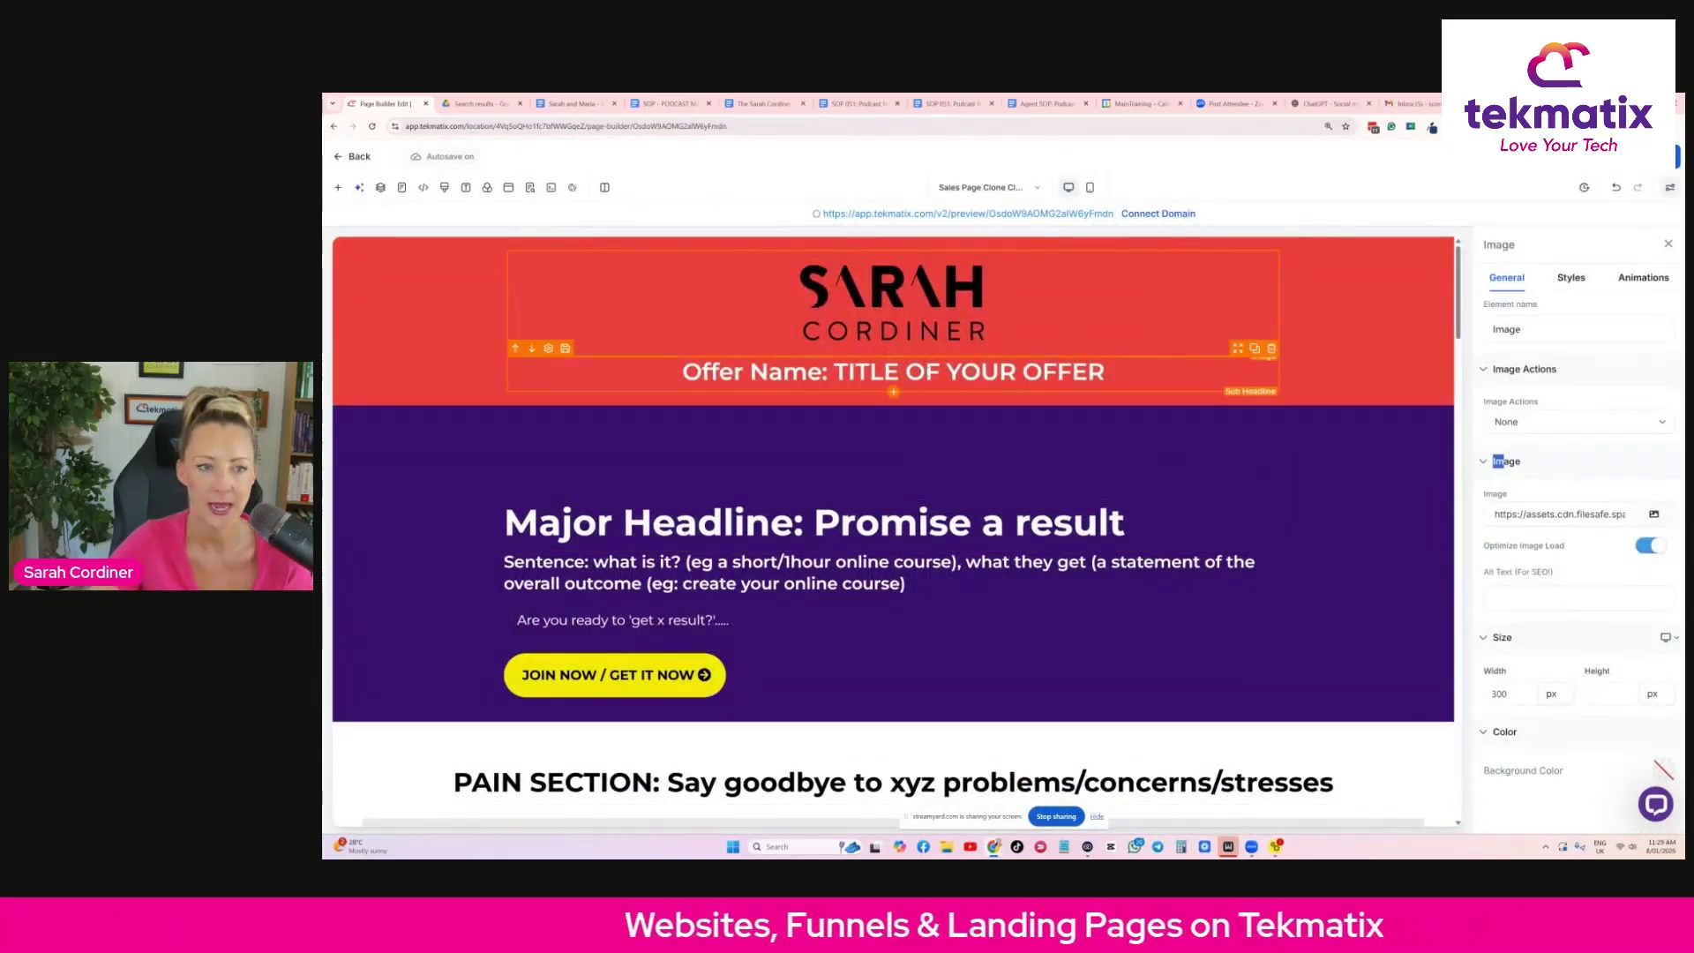
Append "****" to the header's "Offer Name: TITLE OF YOUR OFFER" text.
click(994, 371)
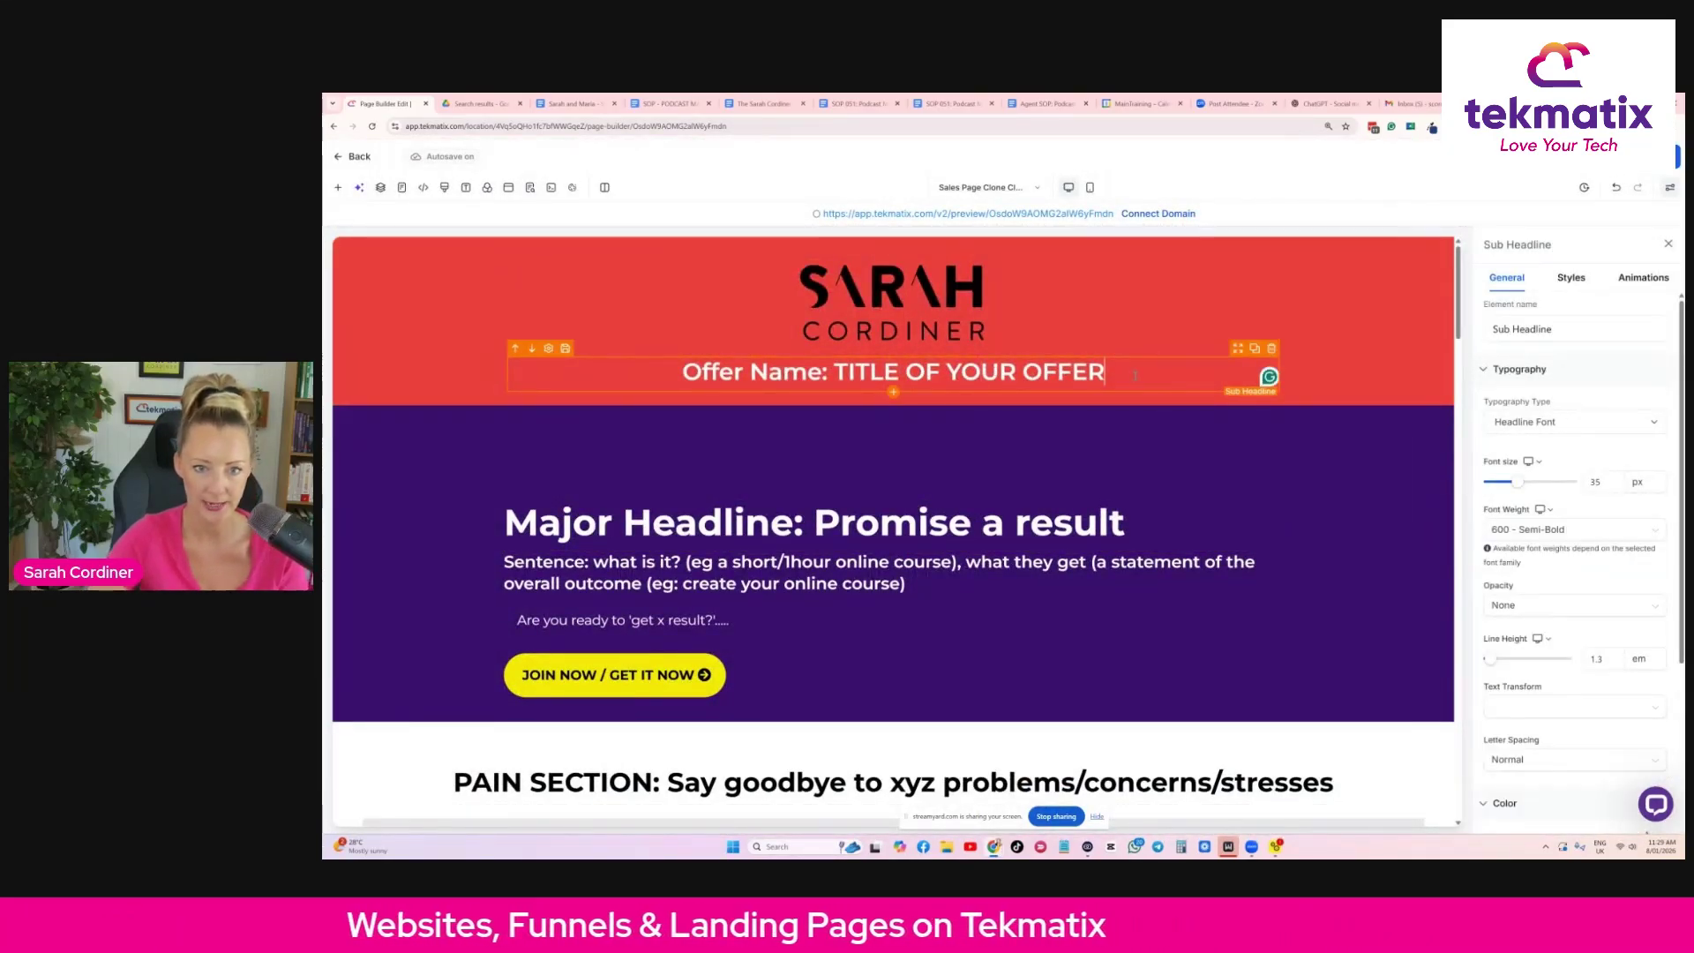
text(****)
Give the Major Headline section a background image, using the forest picture from media storage.
click(1025, 445)
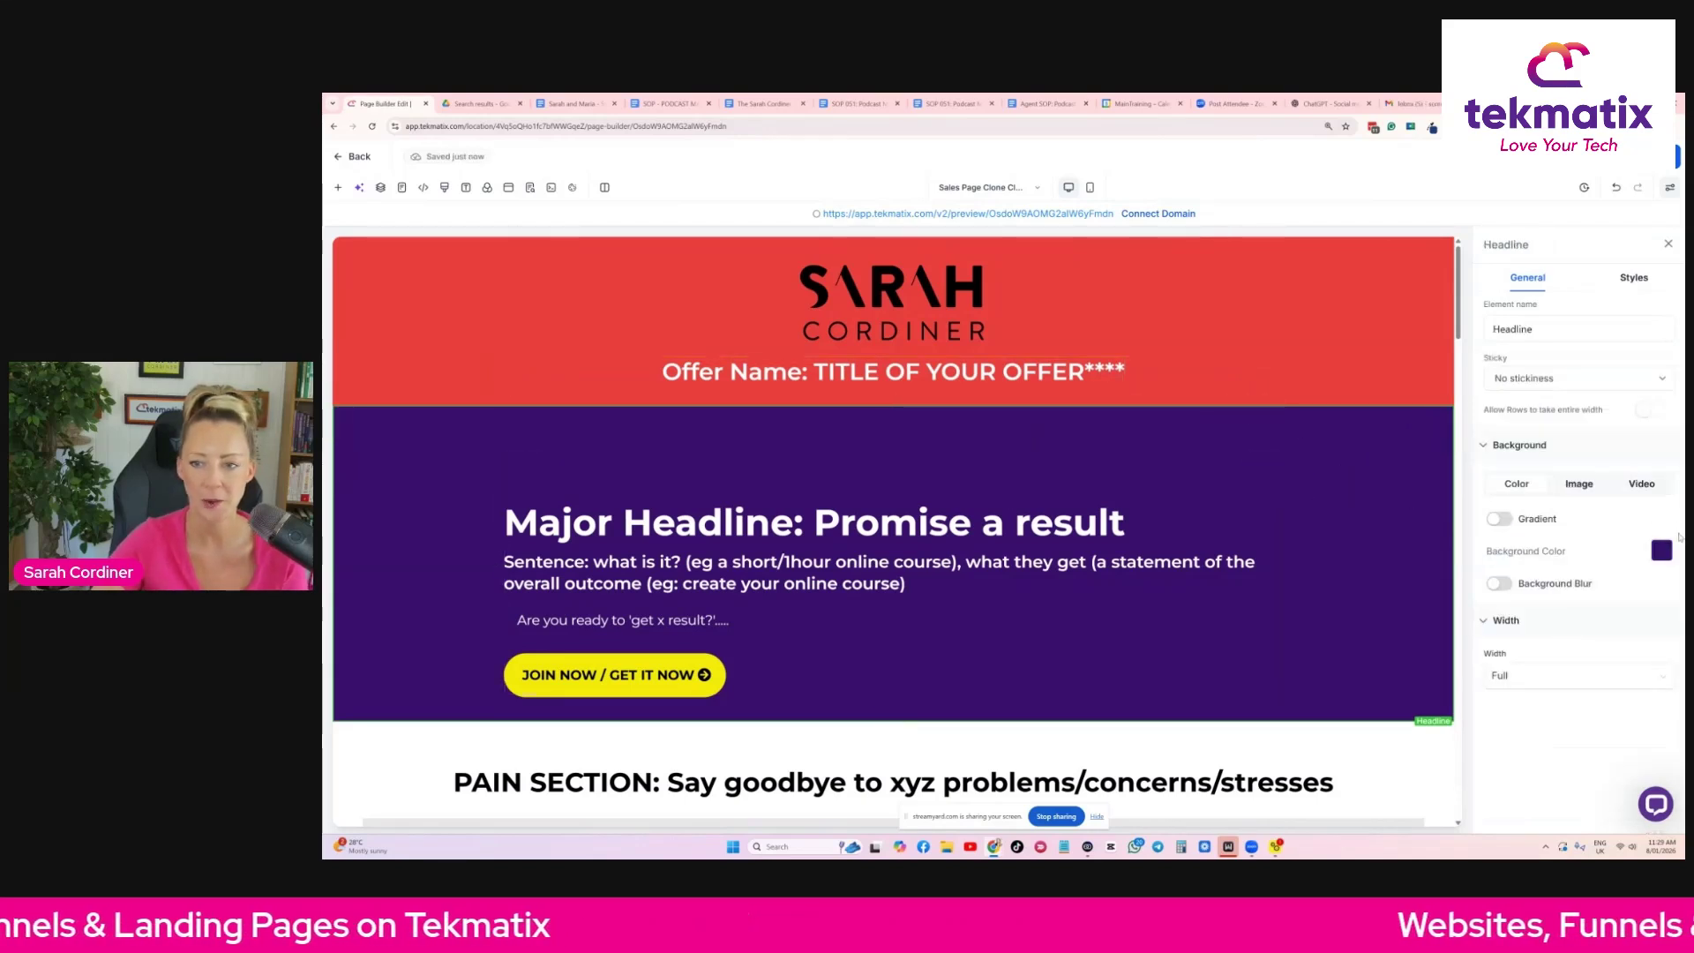
click(1581, 488)
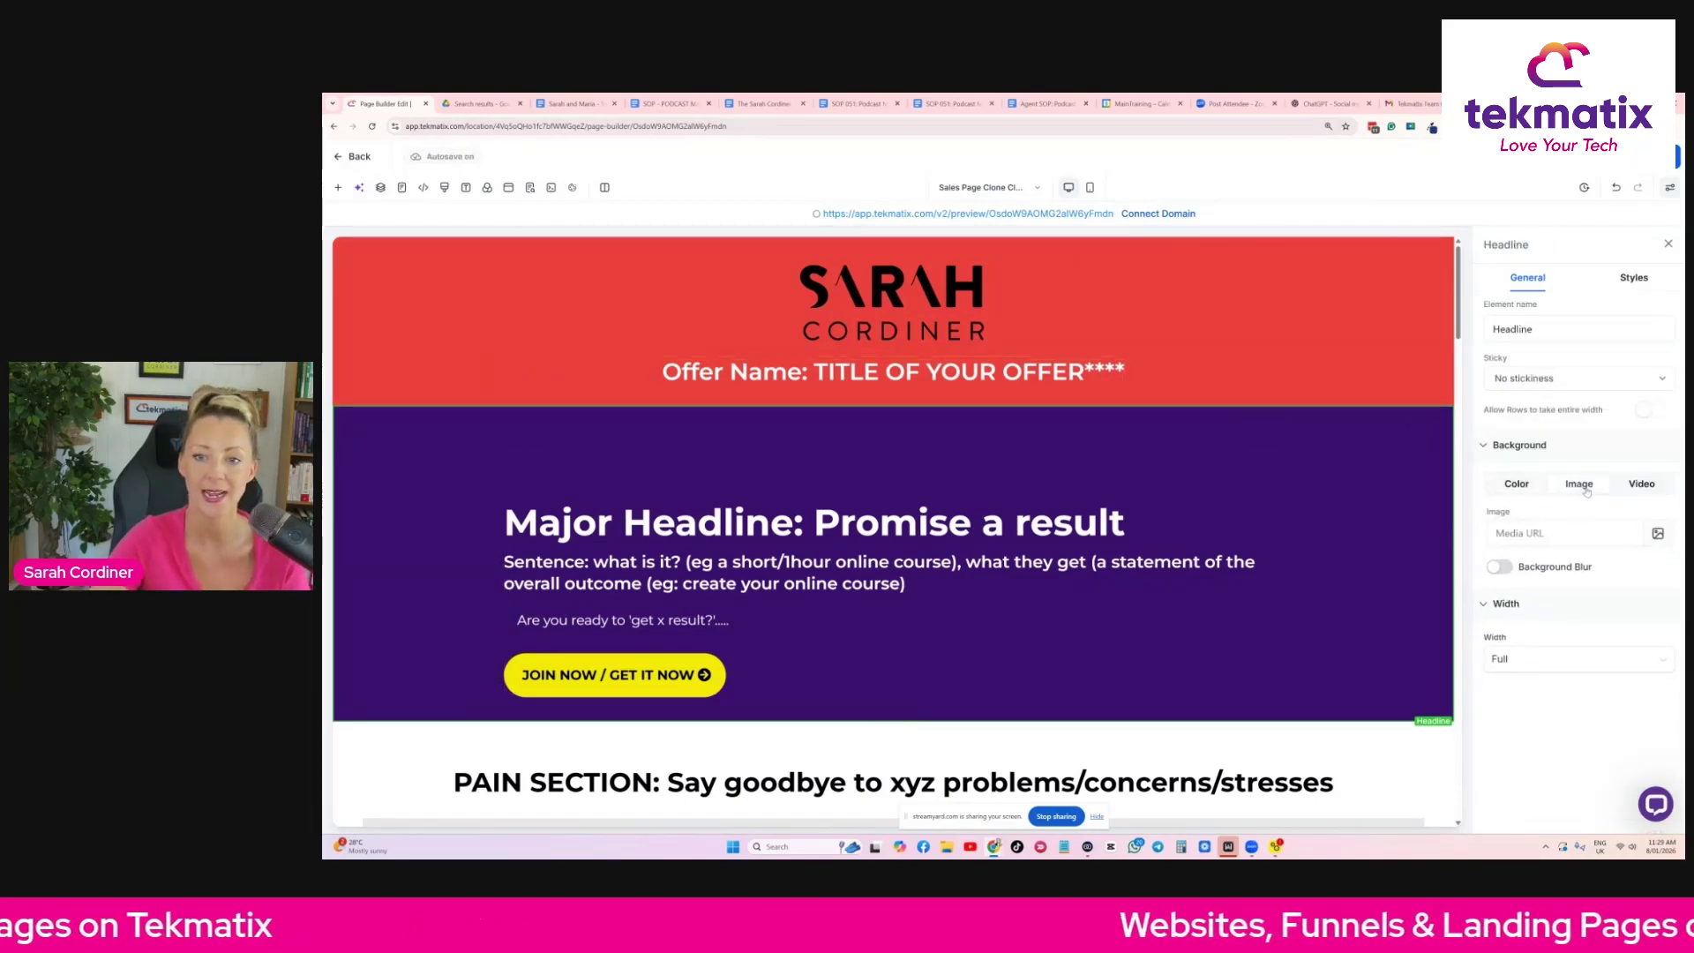
click(1642, 544)
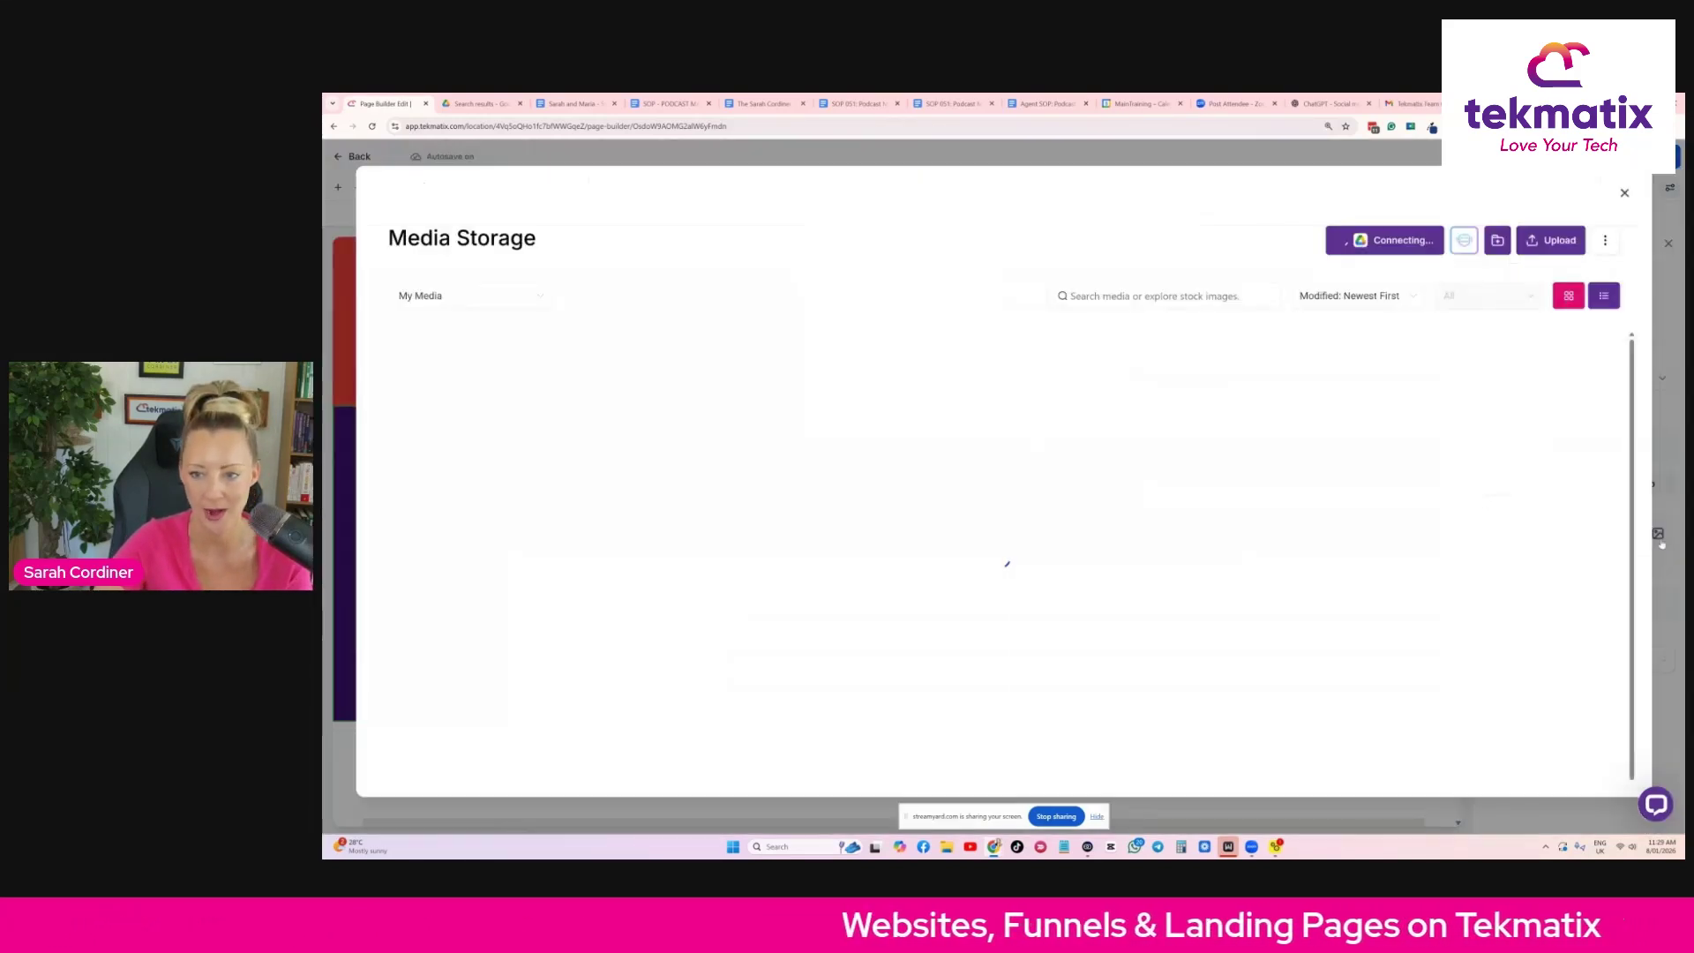
scroll(1114, 529, down, 3)
scroll(1114, 529, down, 4)
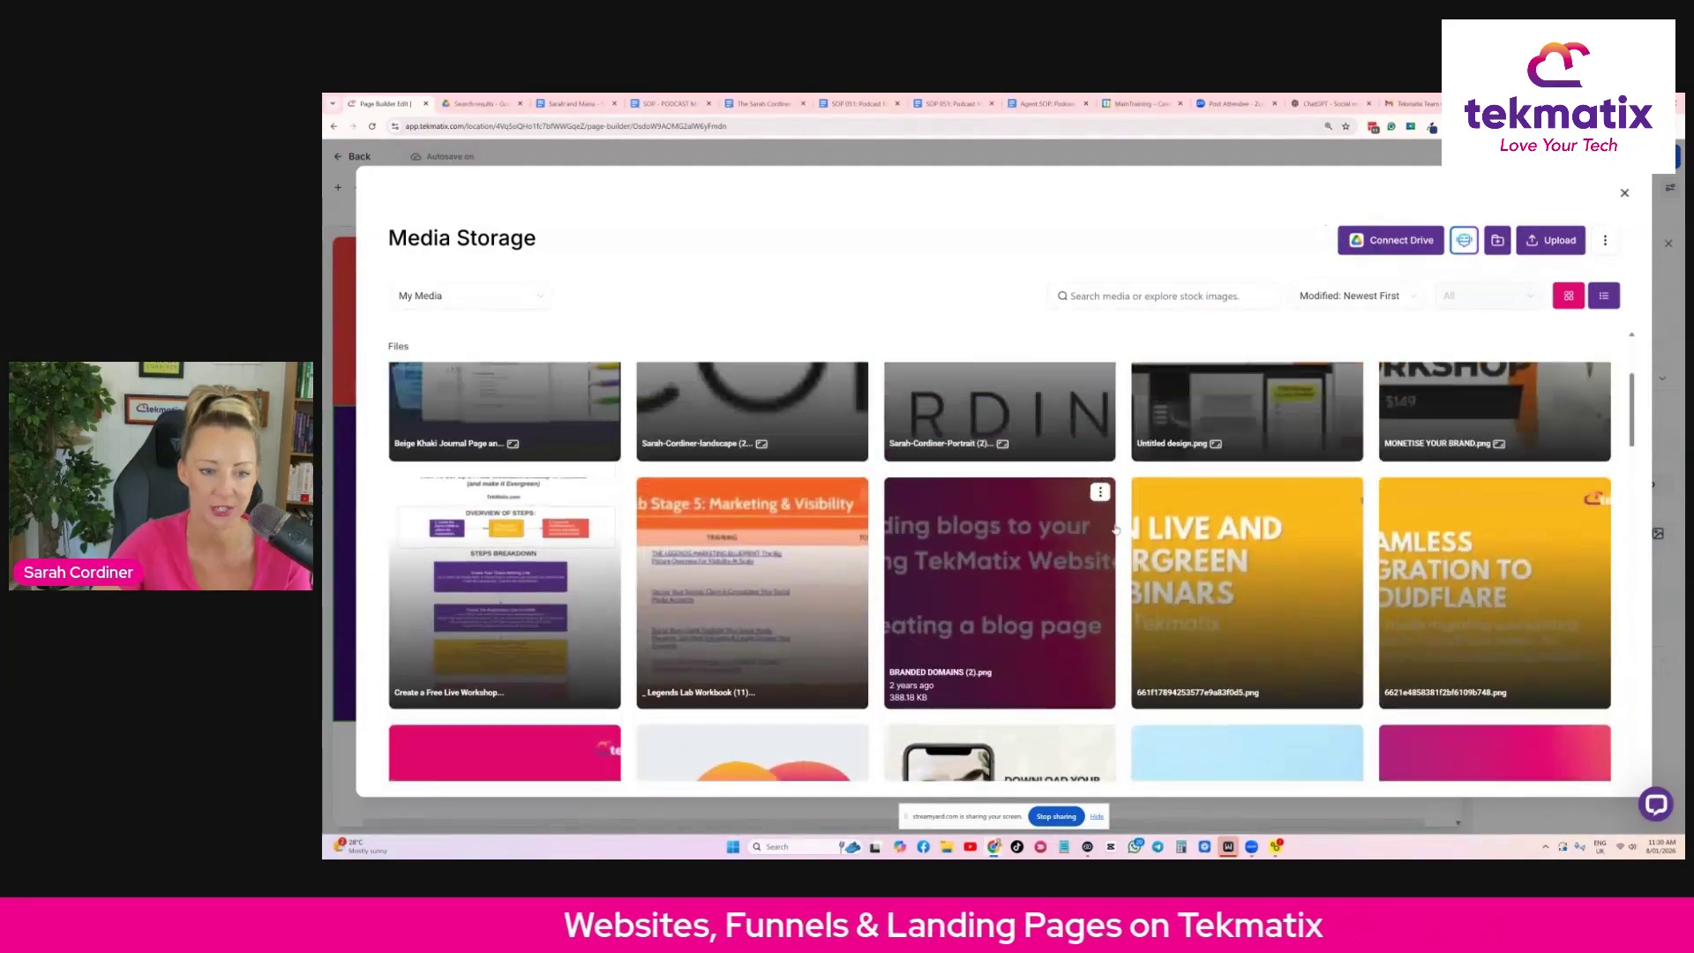
click(1306, 563)
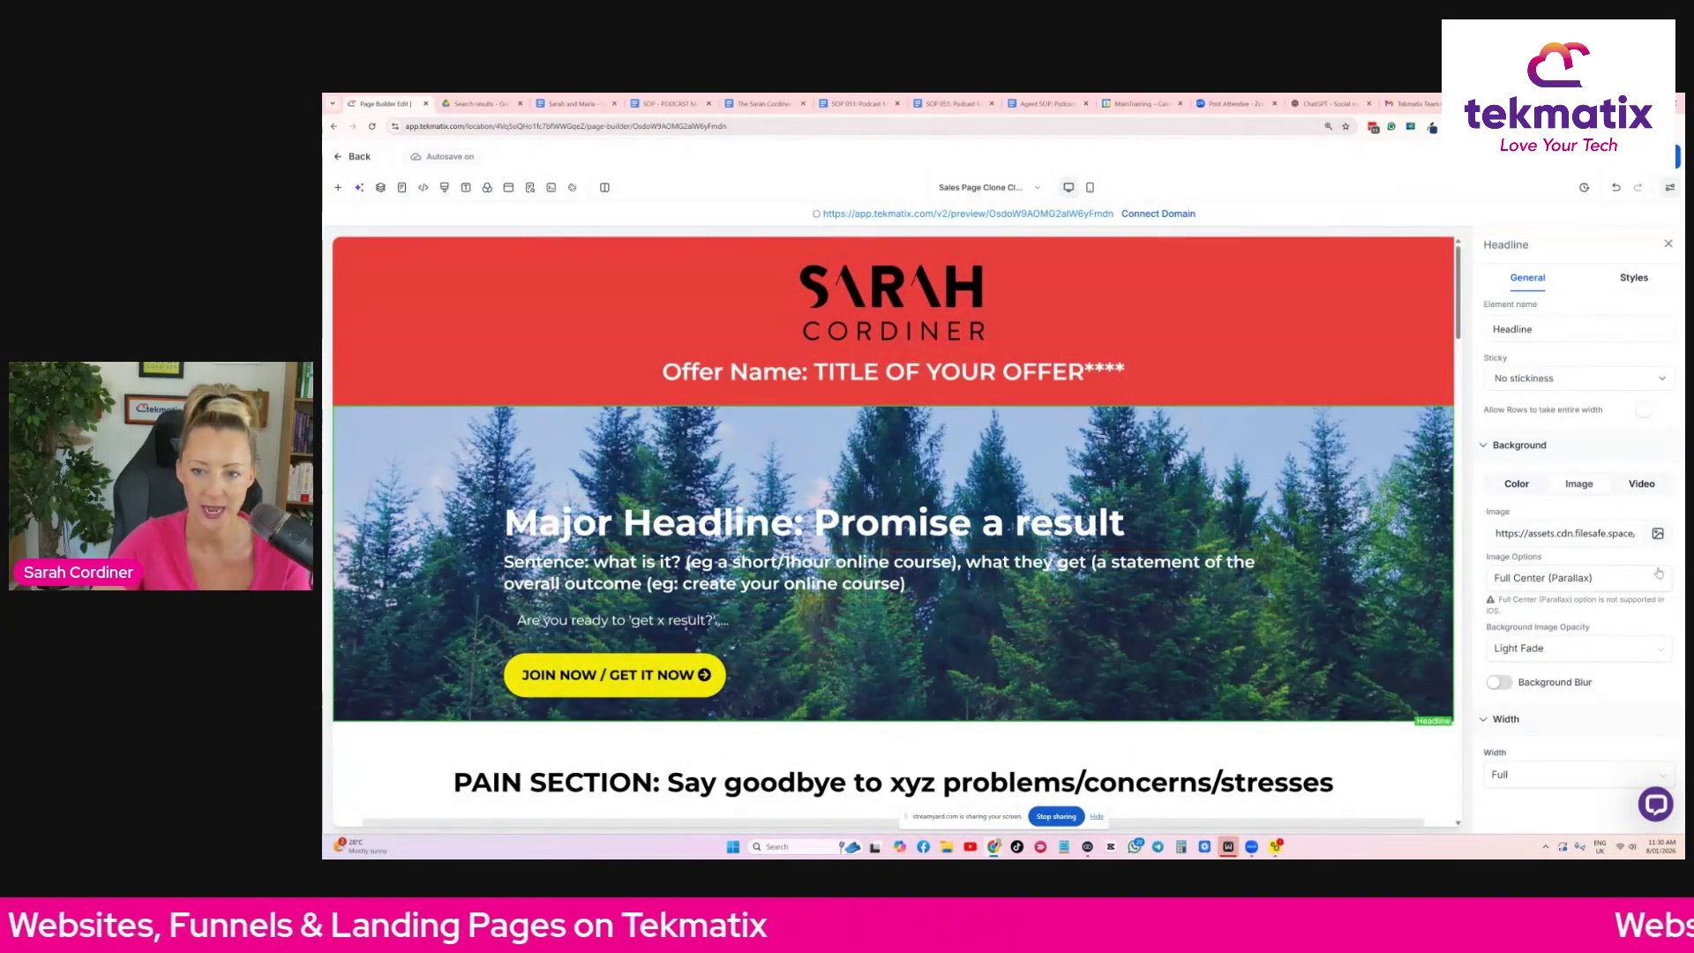
Set the Major Headline section's background image opacity to Half Fade and check how it looks on the page.
click(1571, 653)
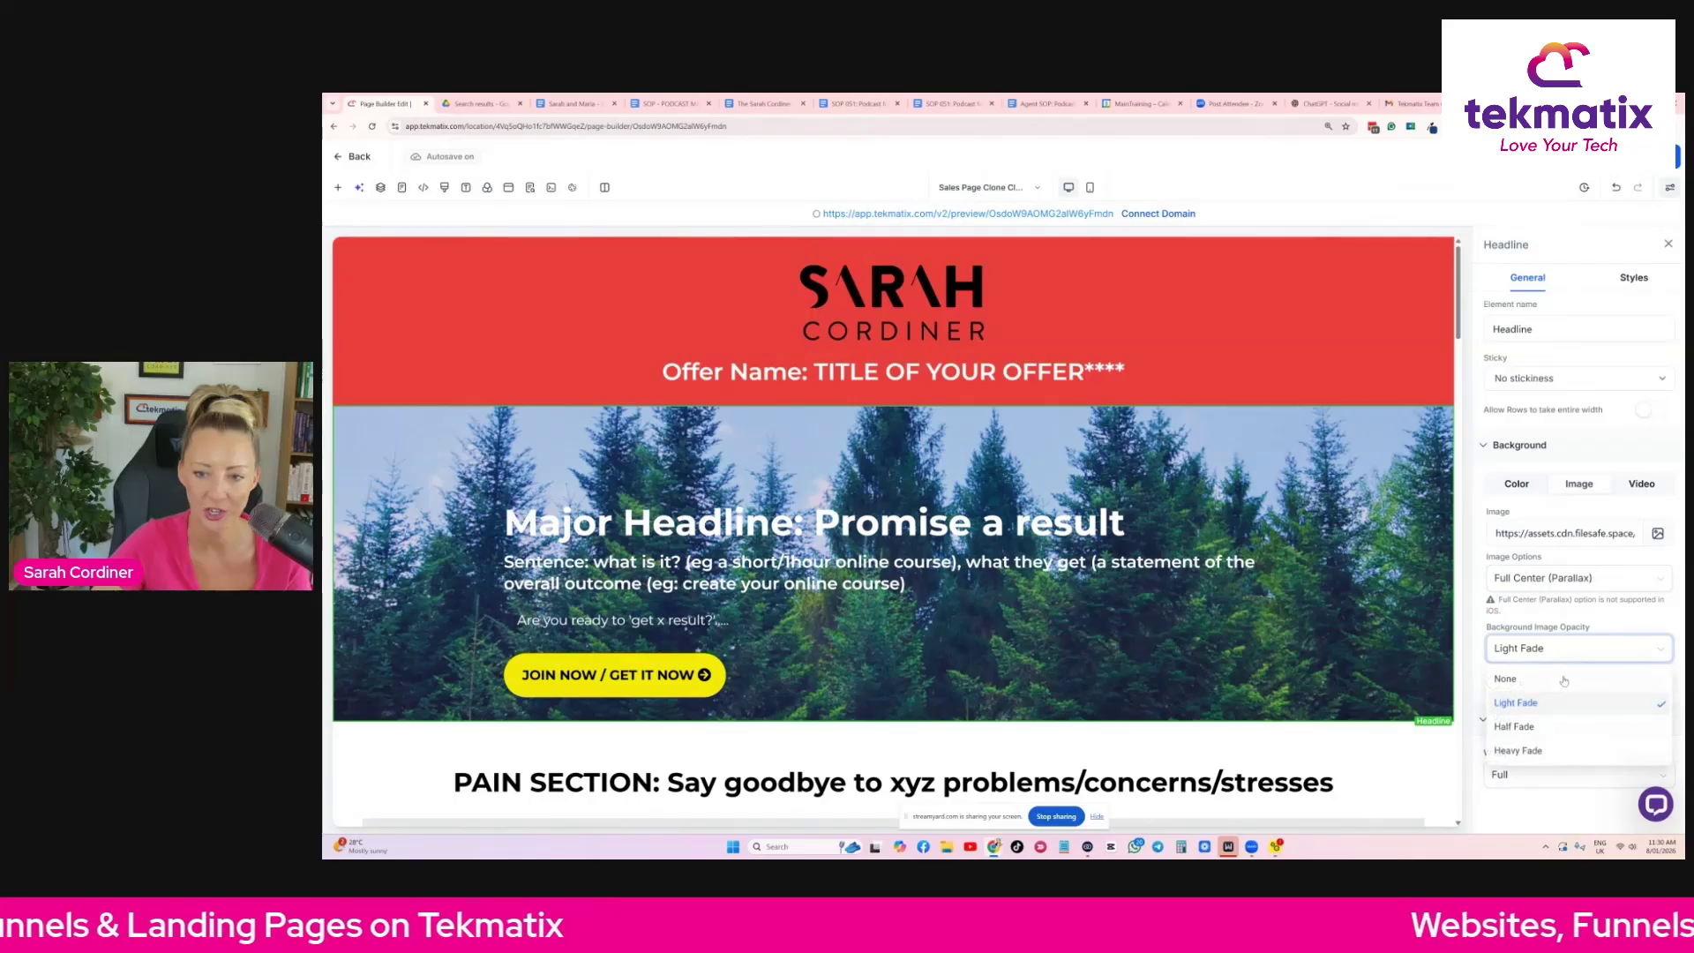
click(1535, 727)
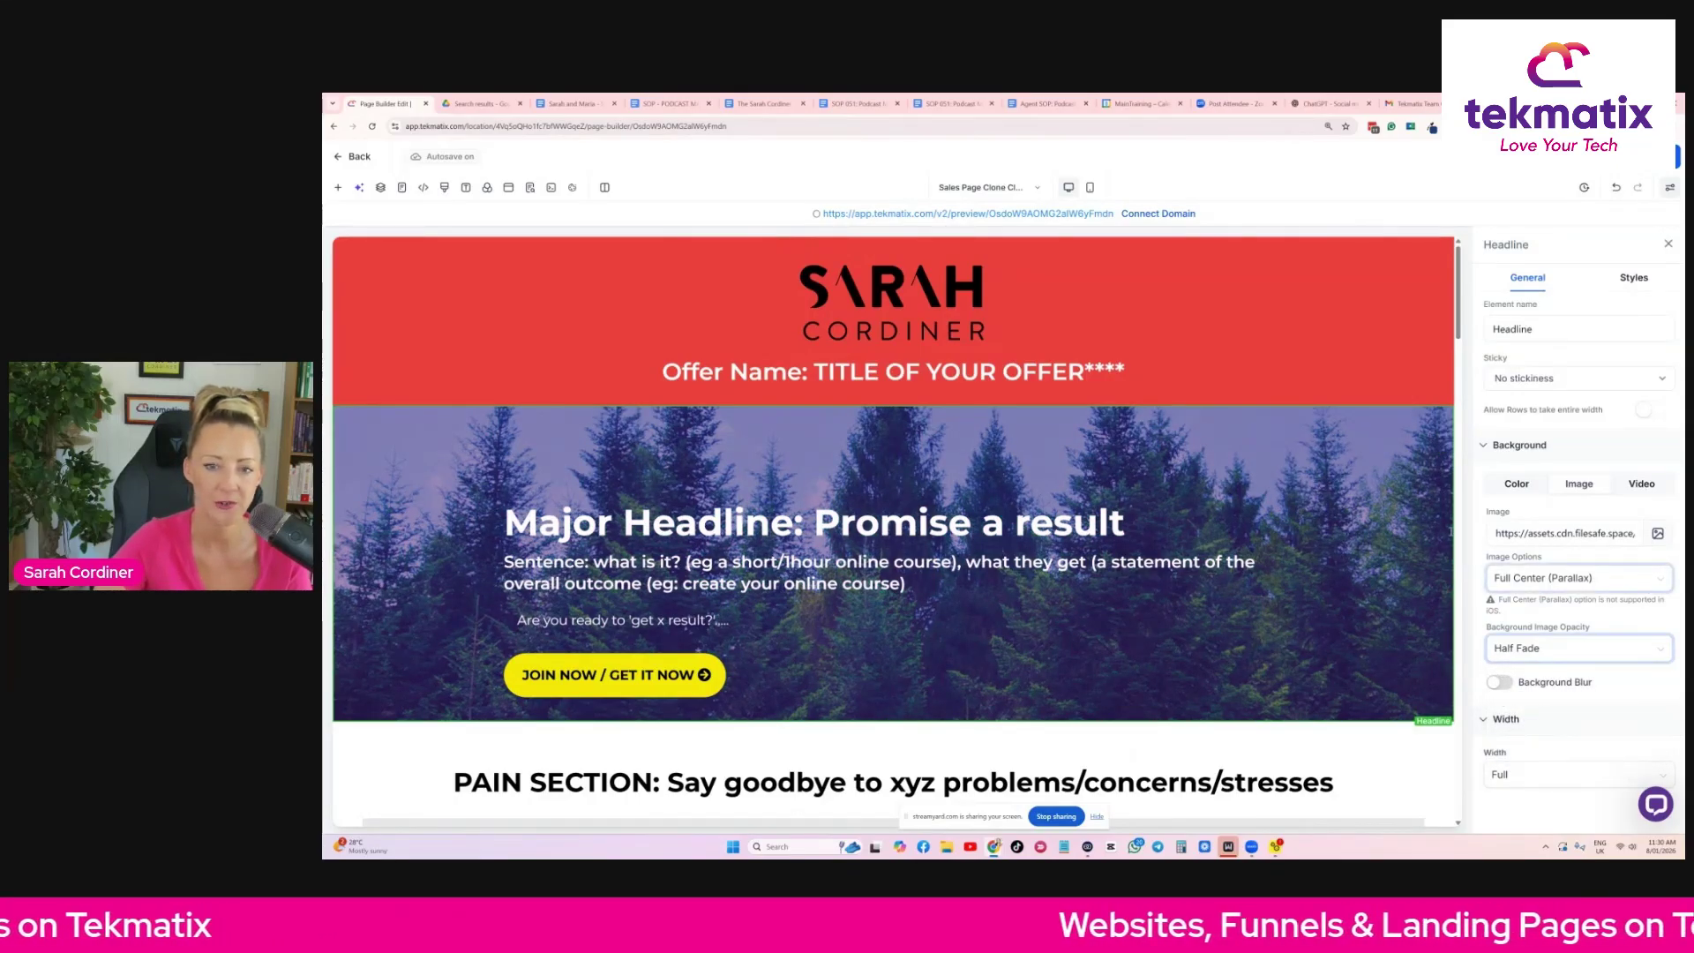
scroll(734, 370, down, 3)
scroll(734, 317, up, 2)
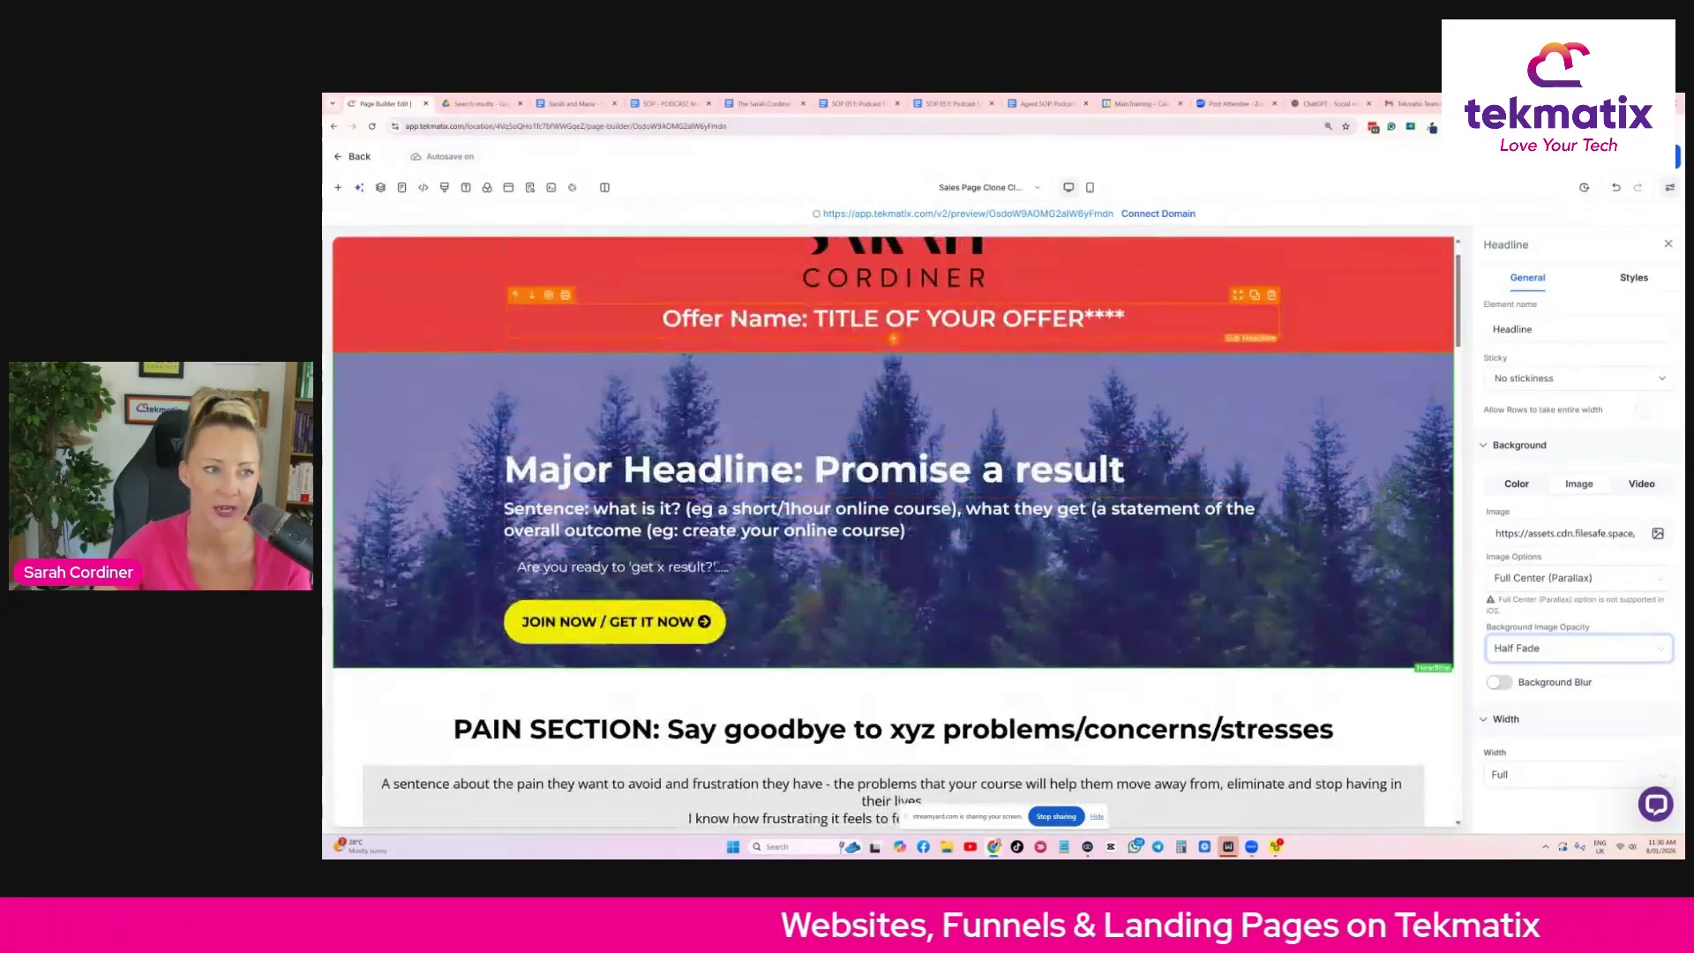
Select the PAIN SECTION headline text and look through the fonts available for it, leaving the font as it is.
scroll(1204, 487, down, 5)
scroll(1204, 487, down, 1)
scroll(1058, 466, up, 3)
click(1059, 466)
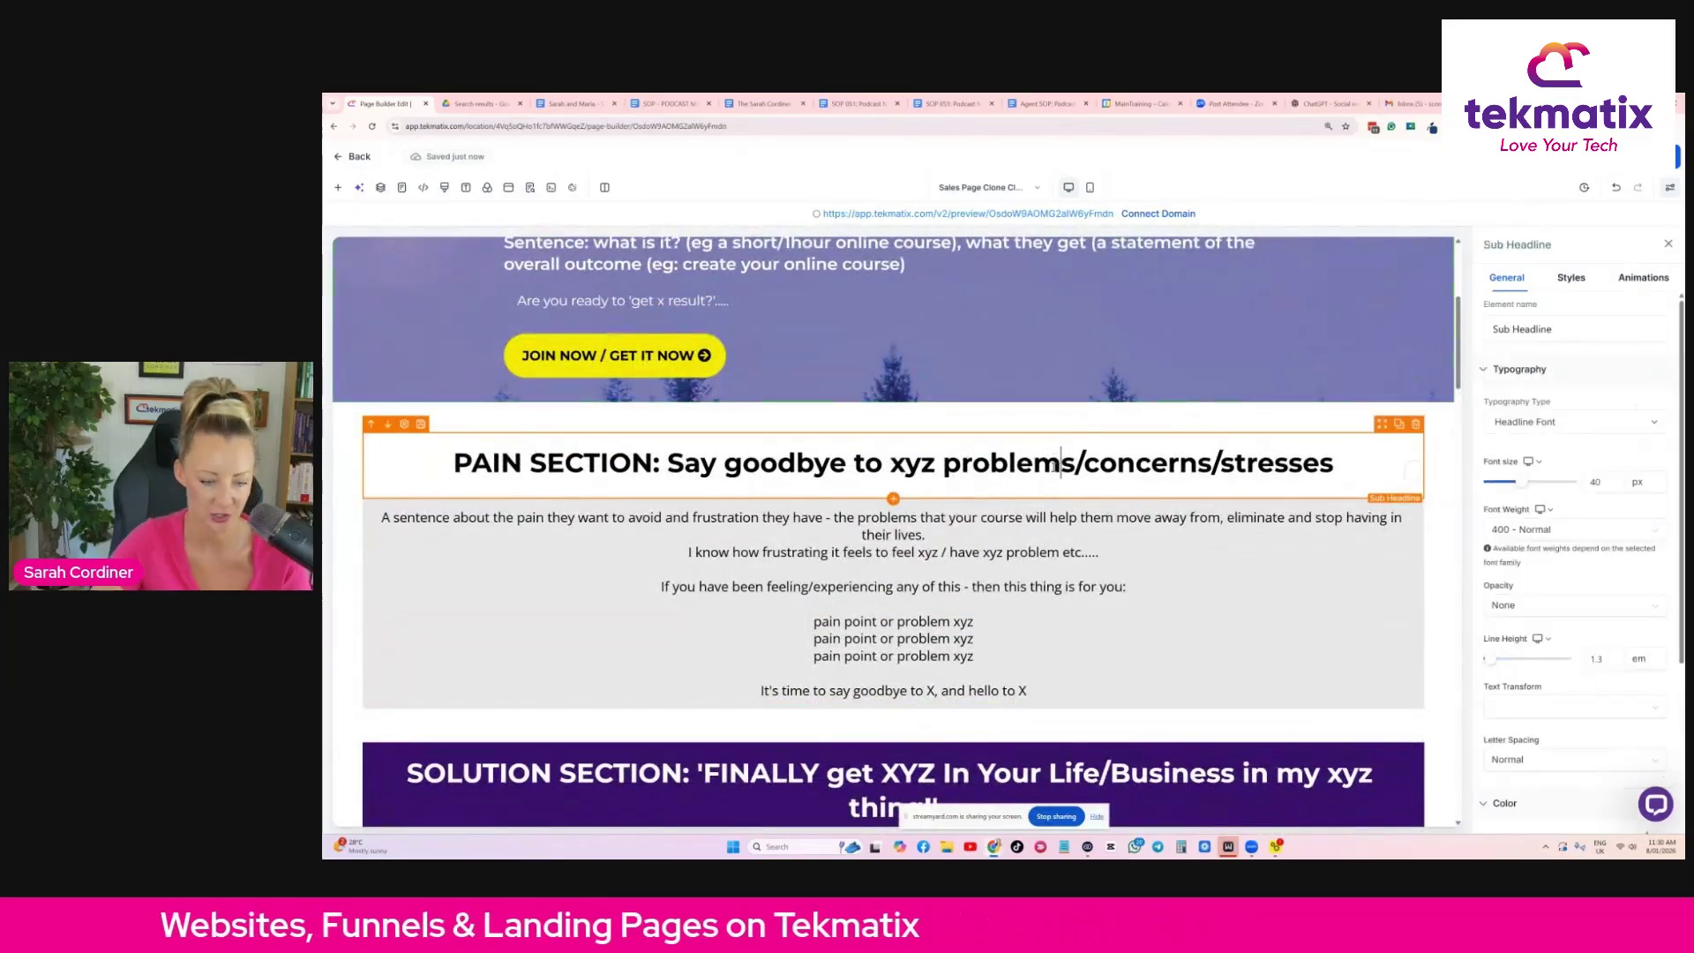
triple_click(1061, 463)
click(794, 501)
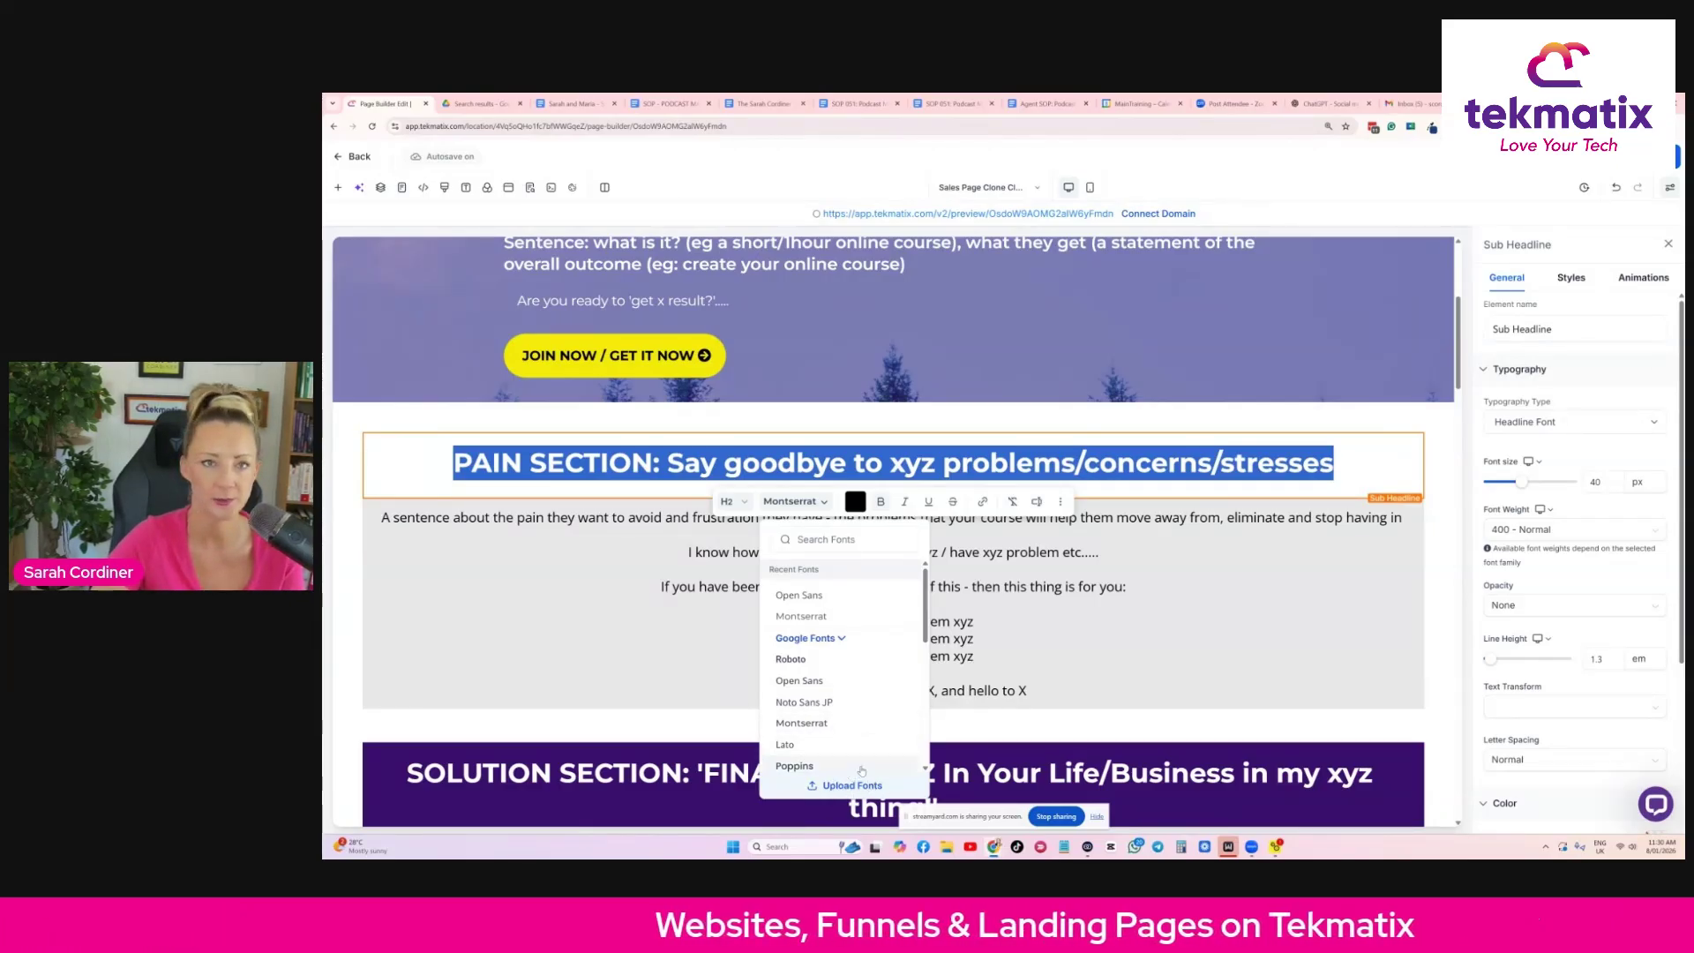
click(1256, 564)
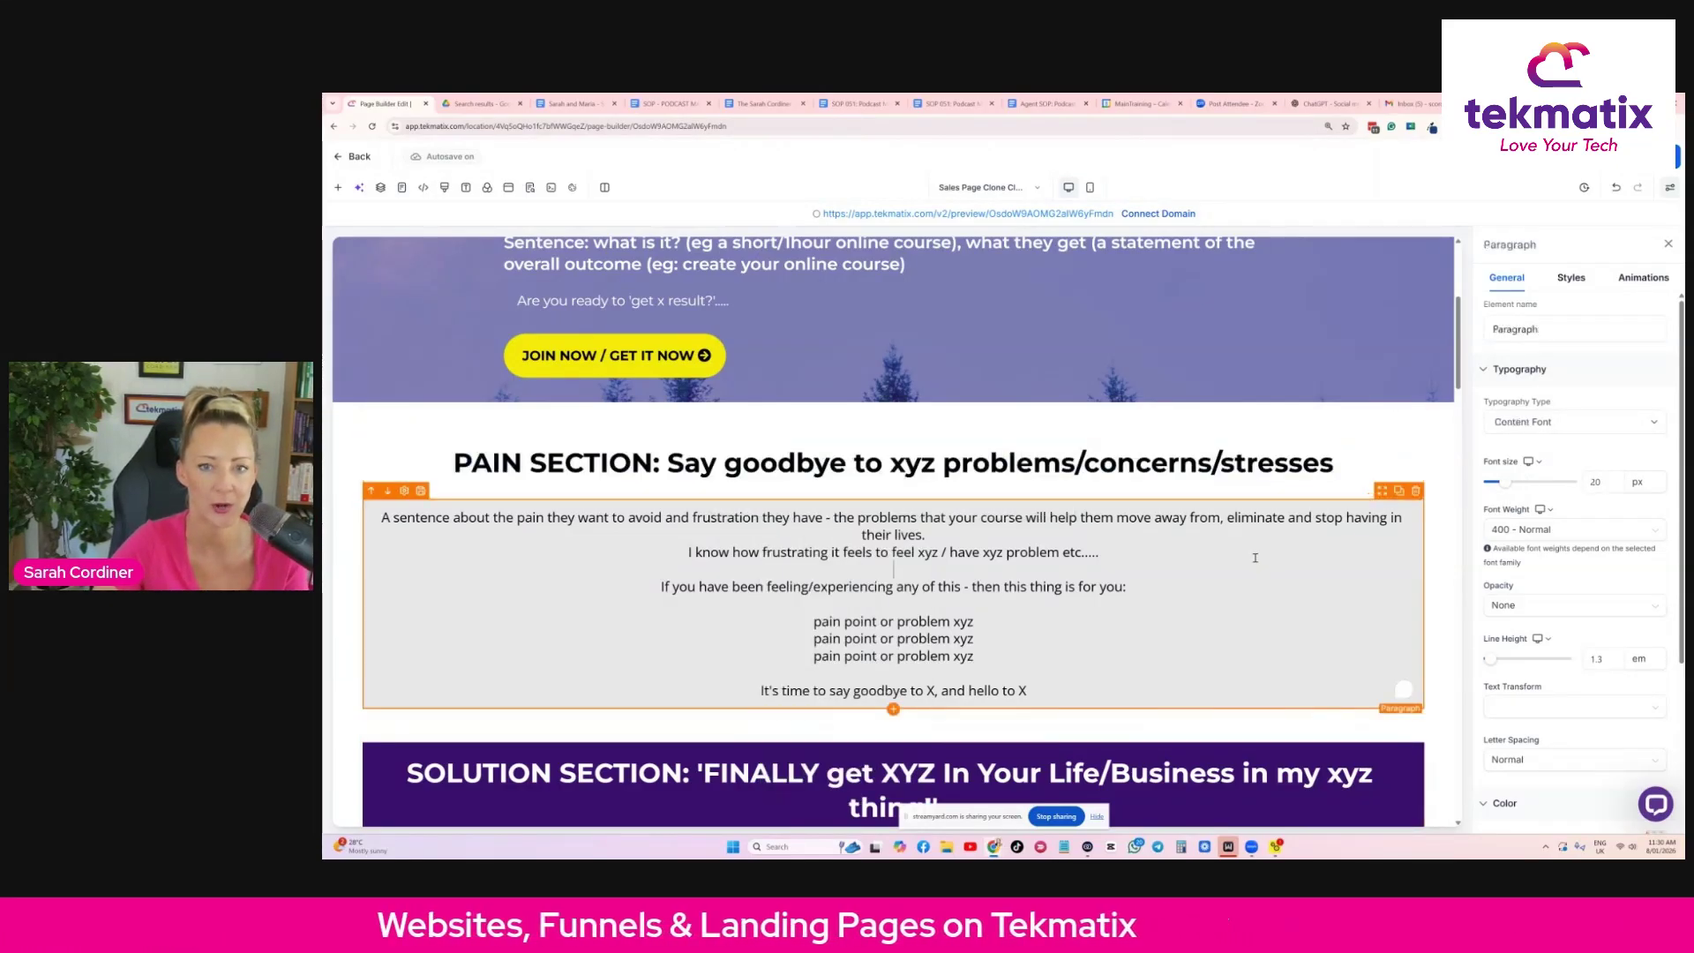
scroll(1257, 563, up, 4)
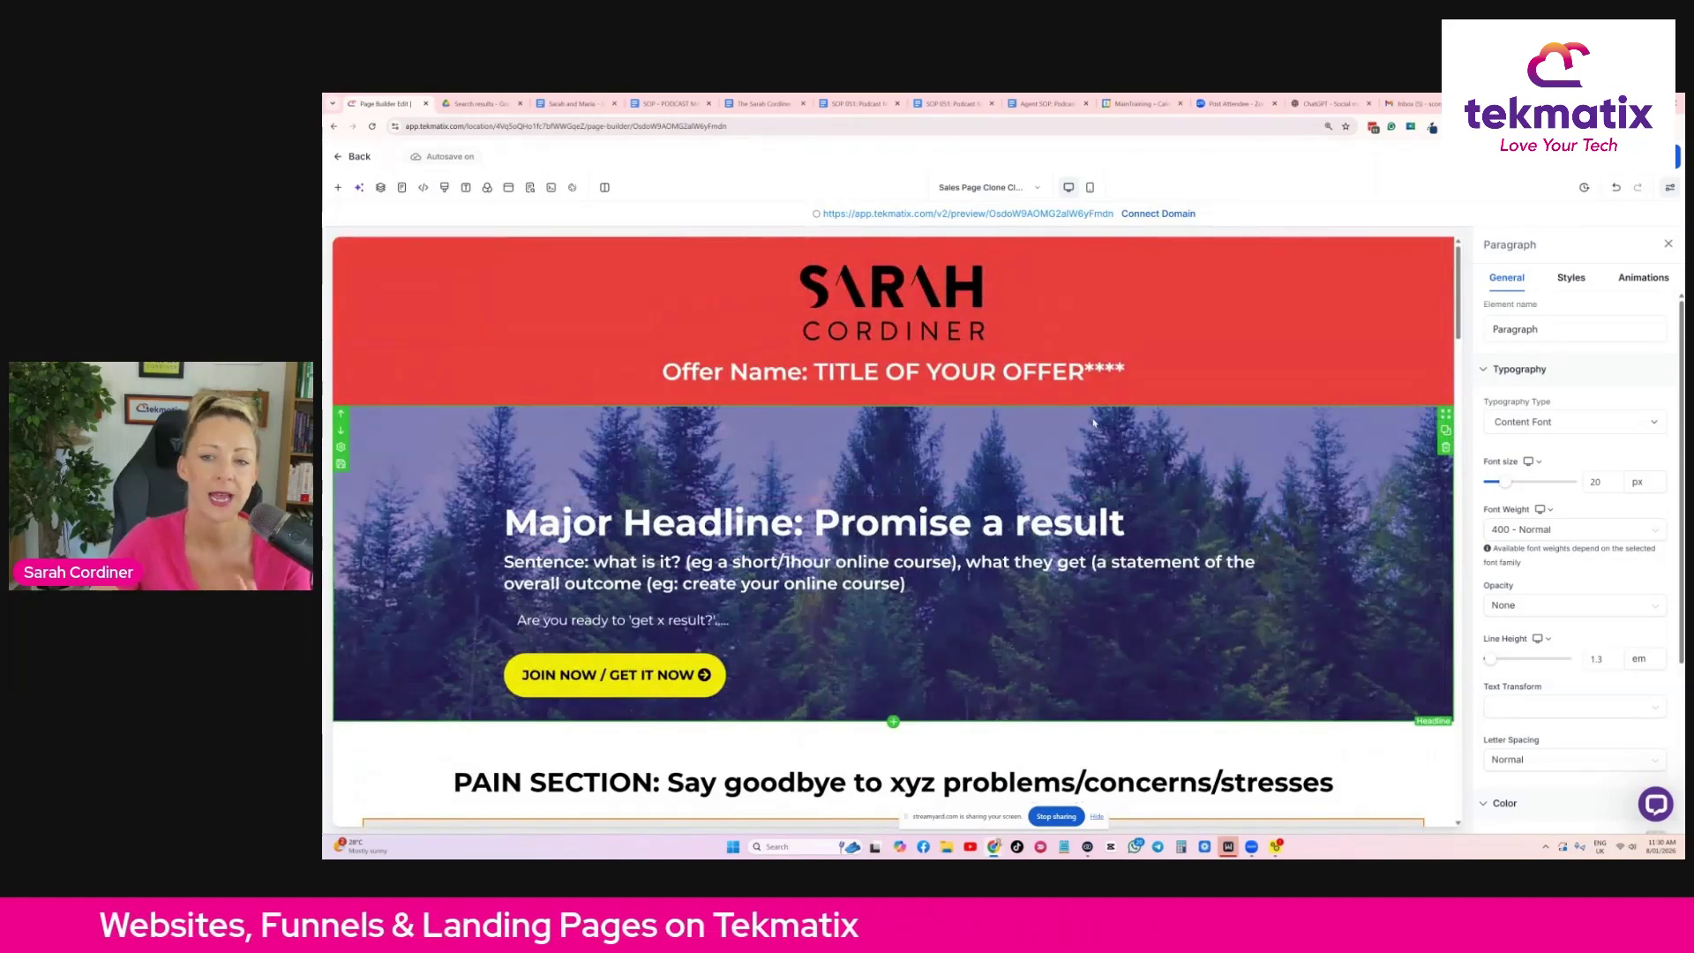
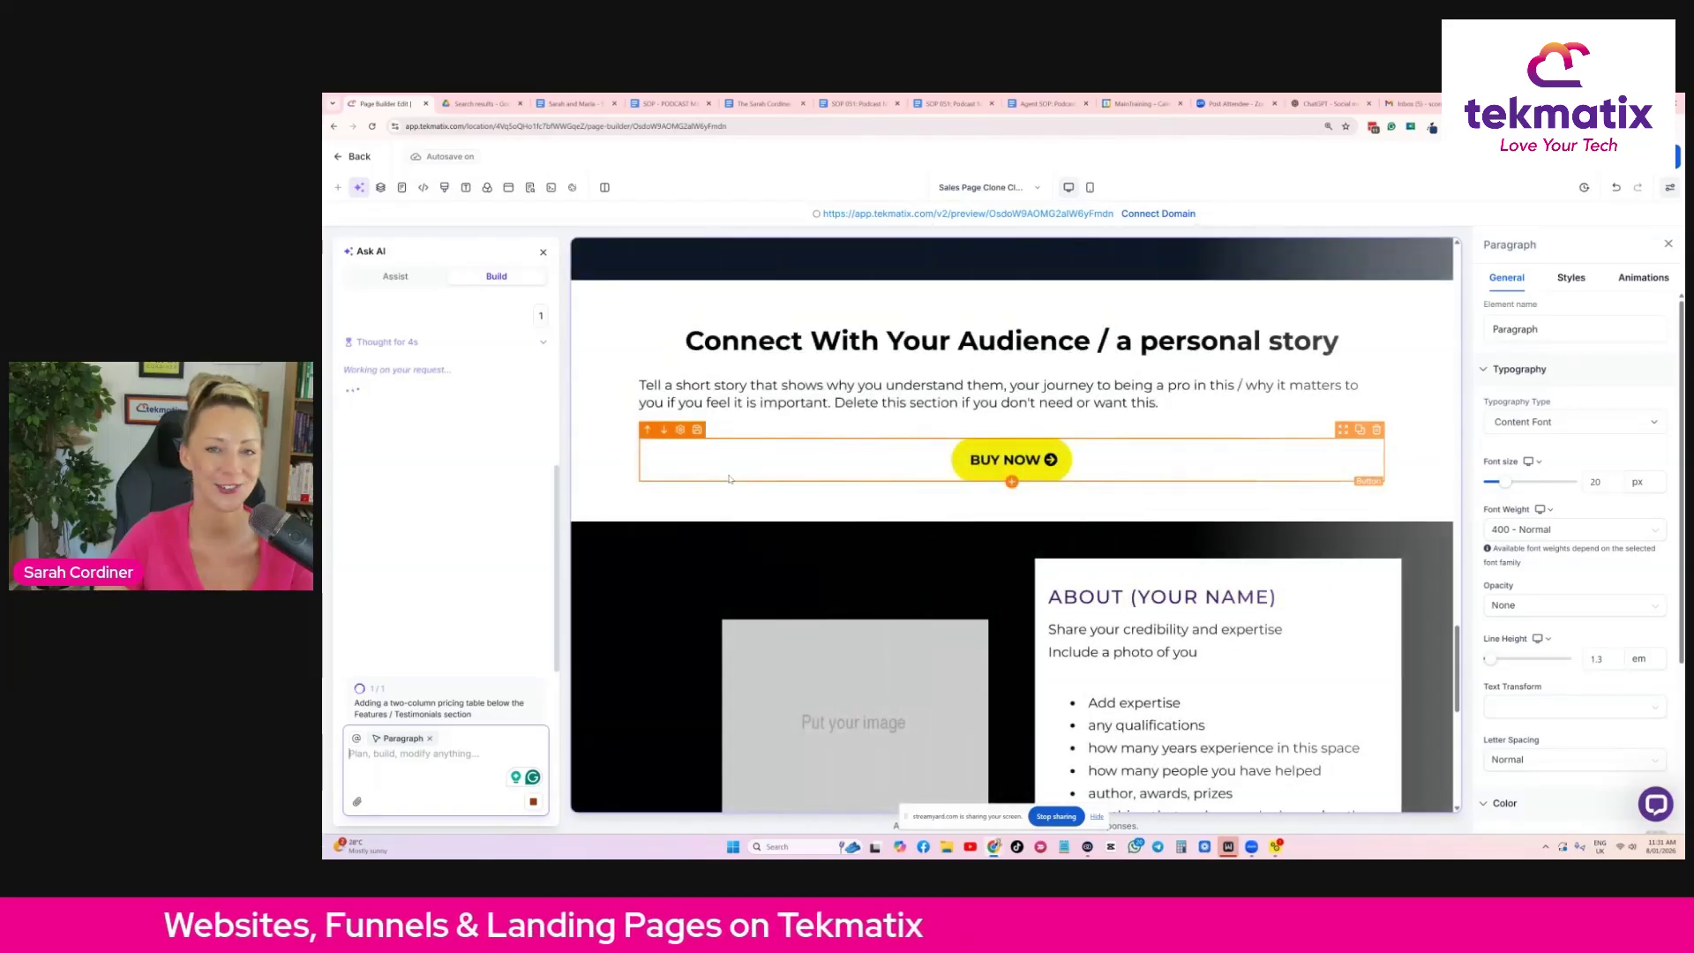
Examine the AI-generated pricing table with Standard and VIP plans below the Client Testimonials section.
scroll(947, 487, up, 15)
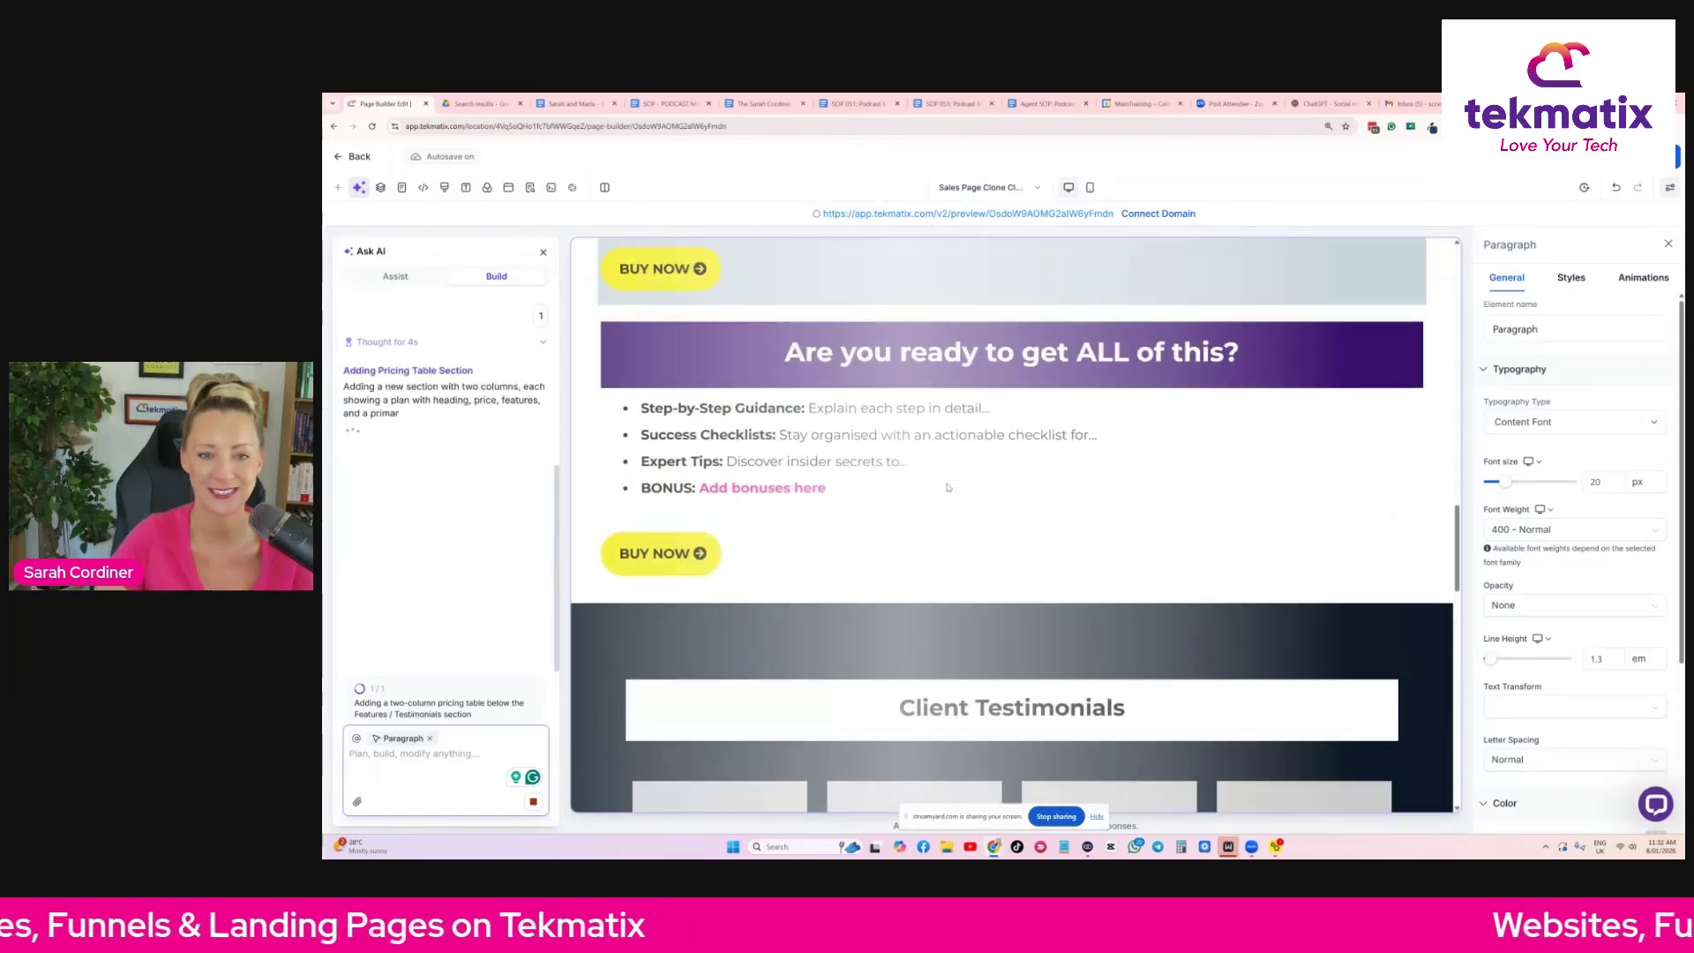
scroll(948, 487, up, 2)
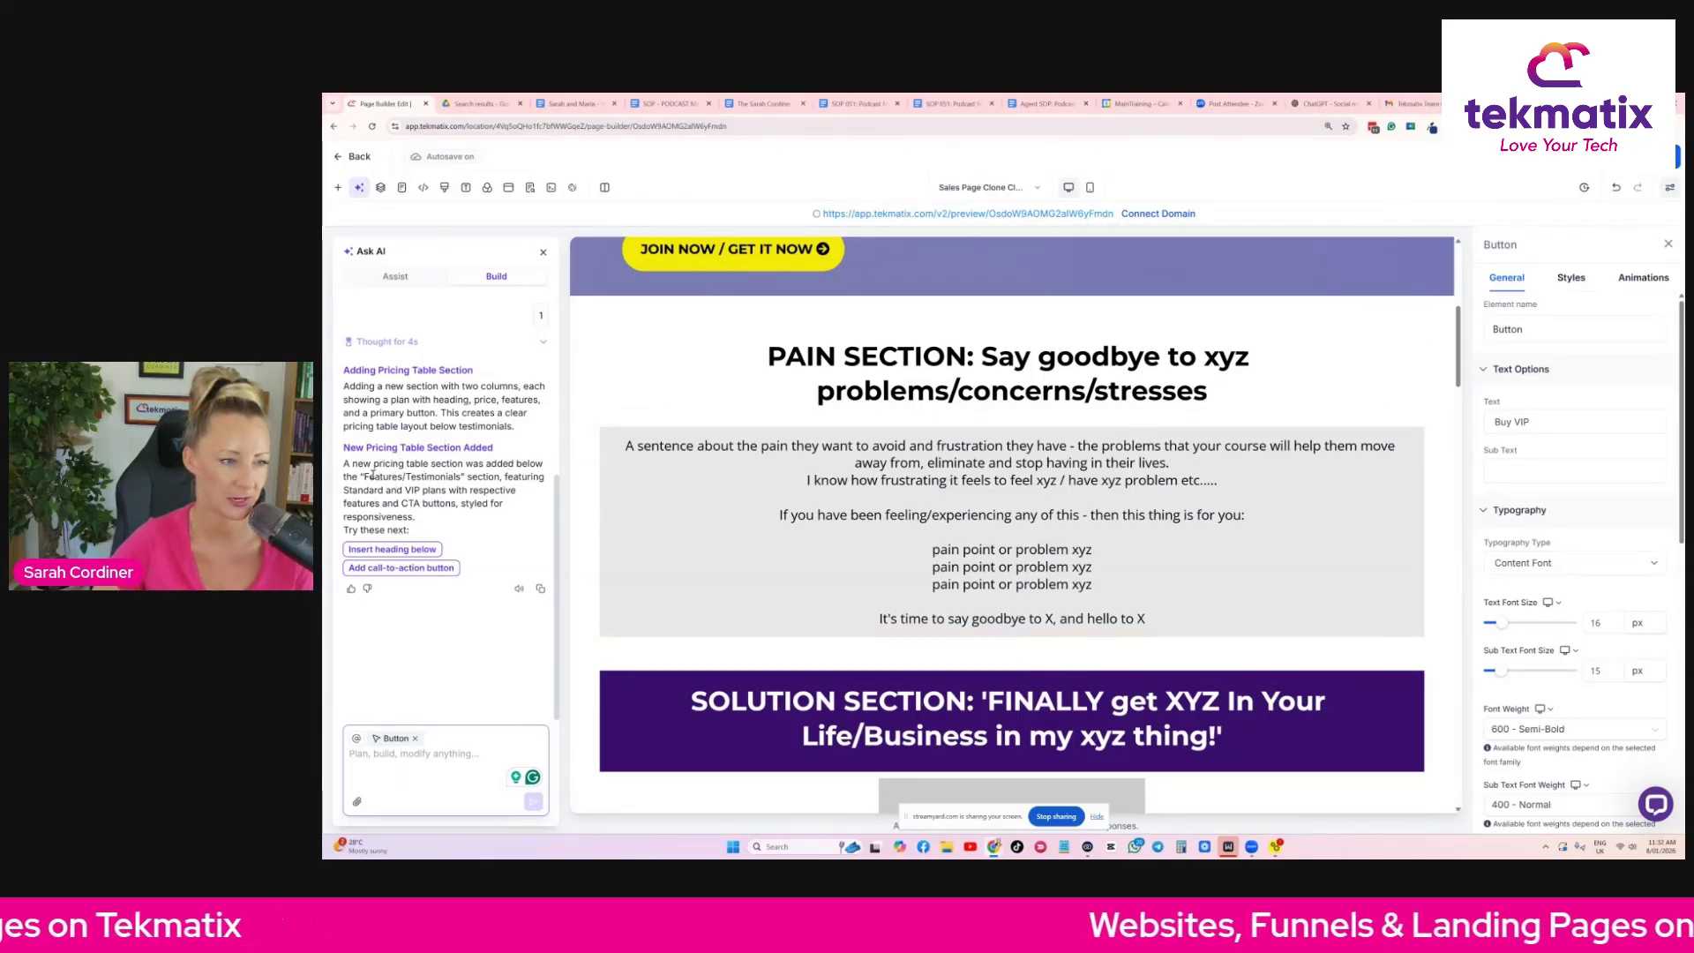
drag(371, 475, 464, 477)
scroll(885, 460, down, 7)
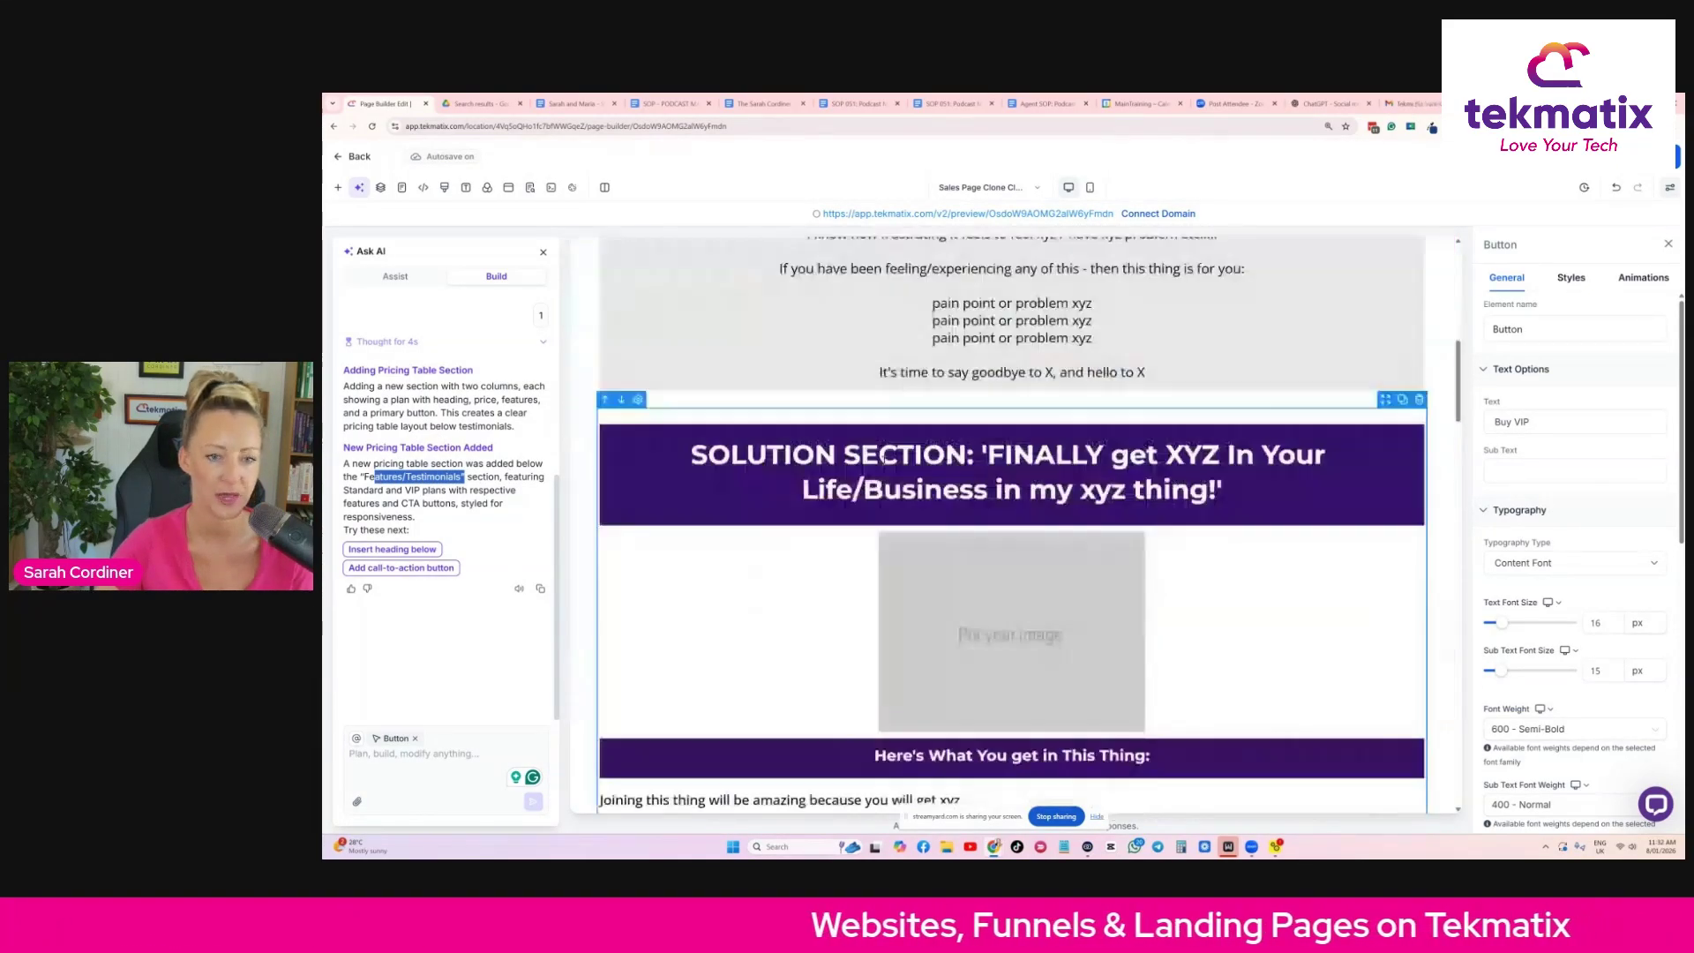
scroll(885, 460, down, 6)
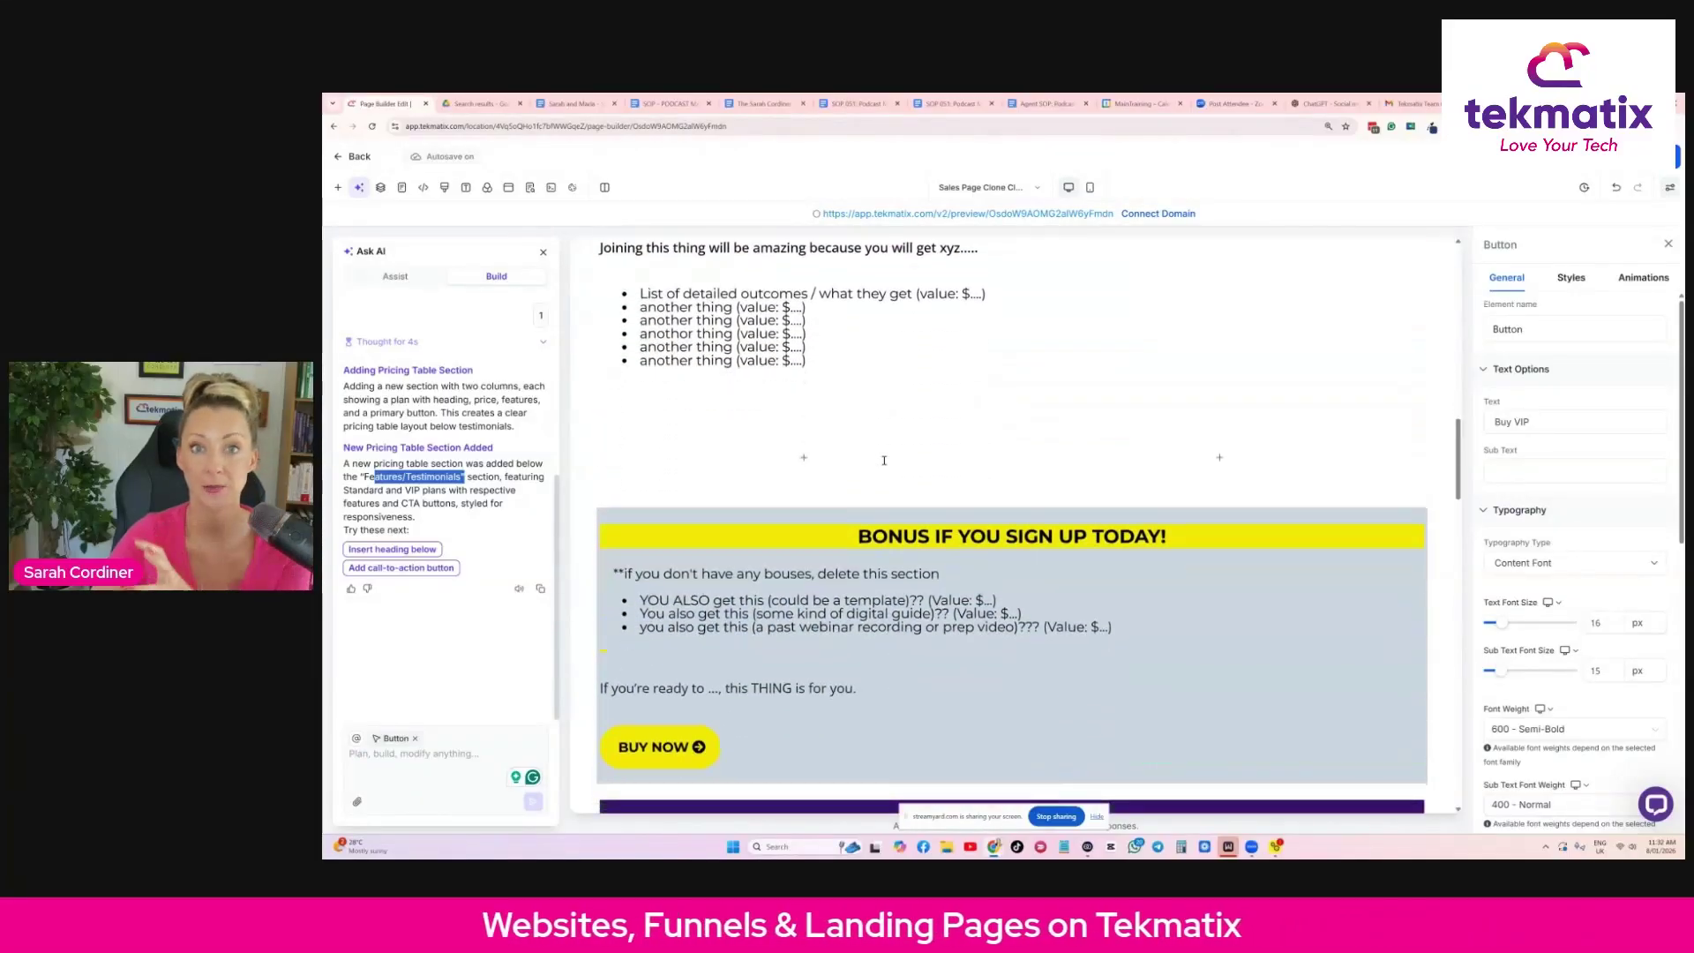
scroll(884, 460, down, 12)
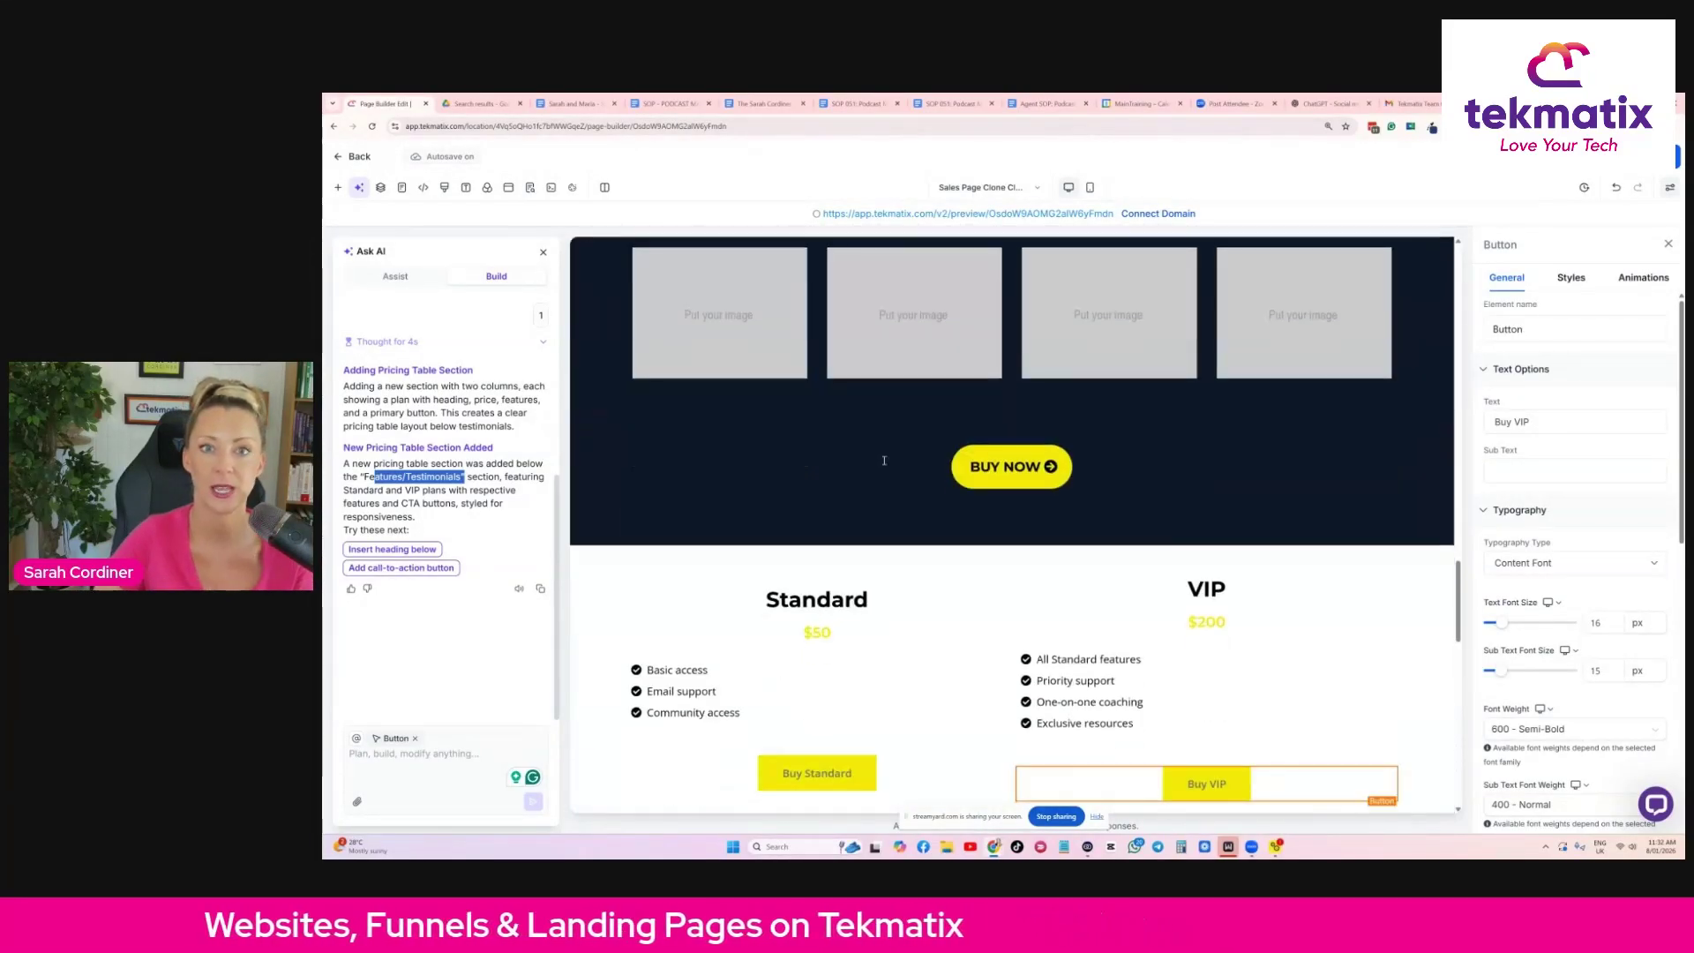
scroll(884, 460, down, 2)
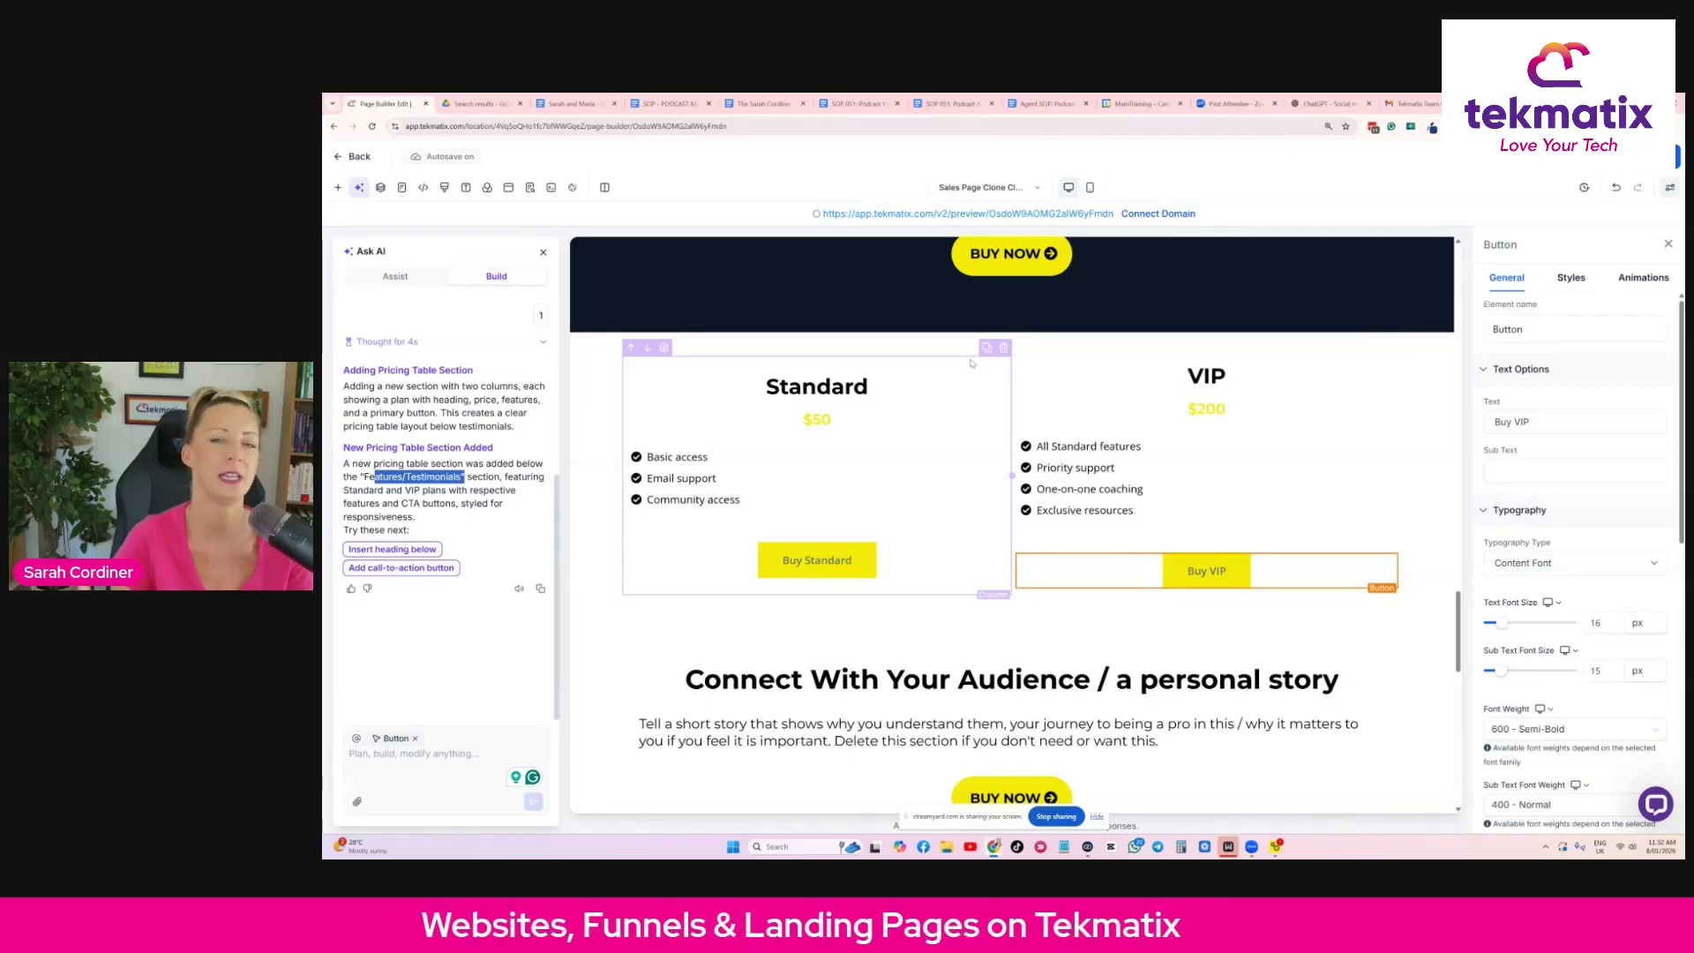
Set the background color of the pricing table's Standard column to black.
click(902, 376)
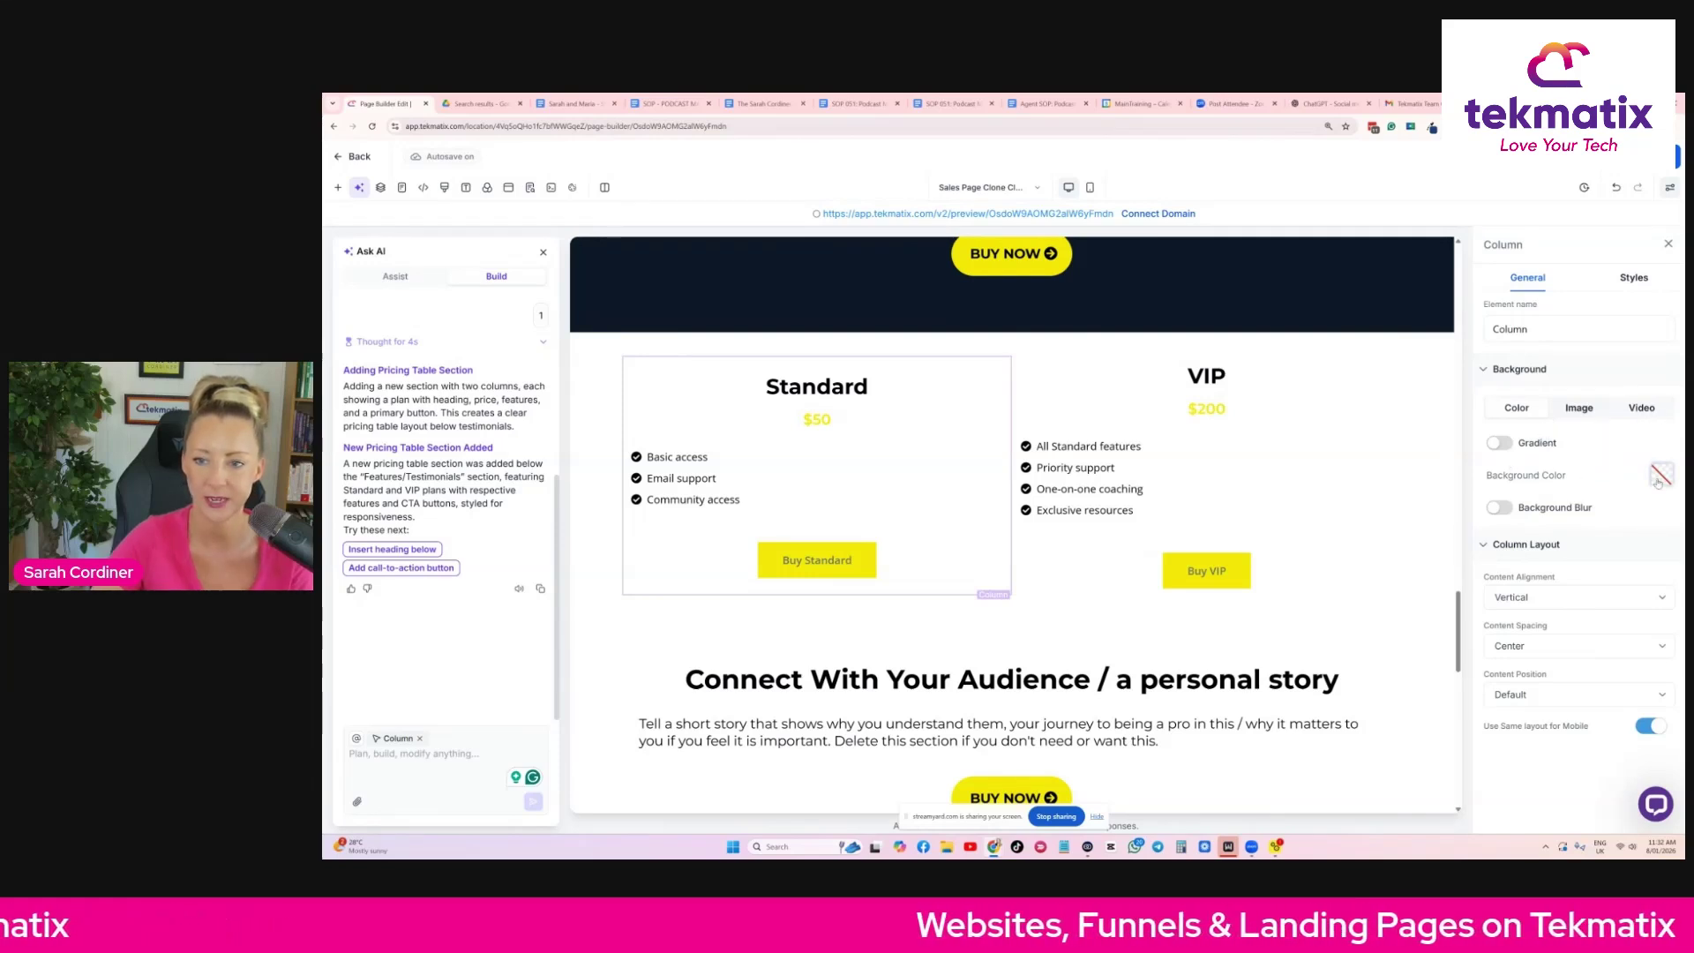
click(1659, 477)
click(1552, 689)
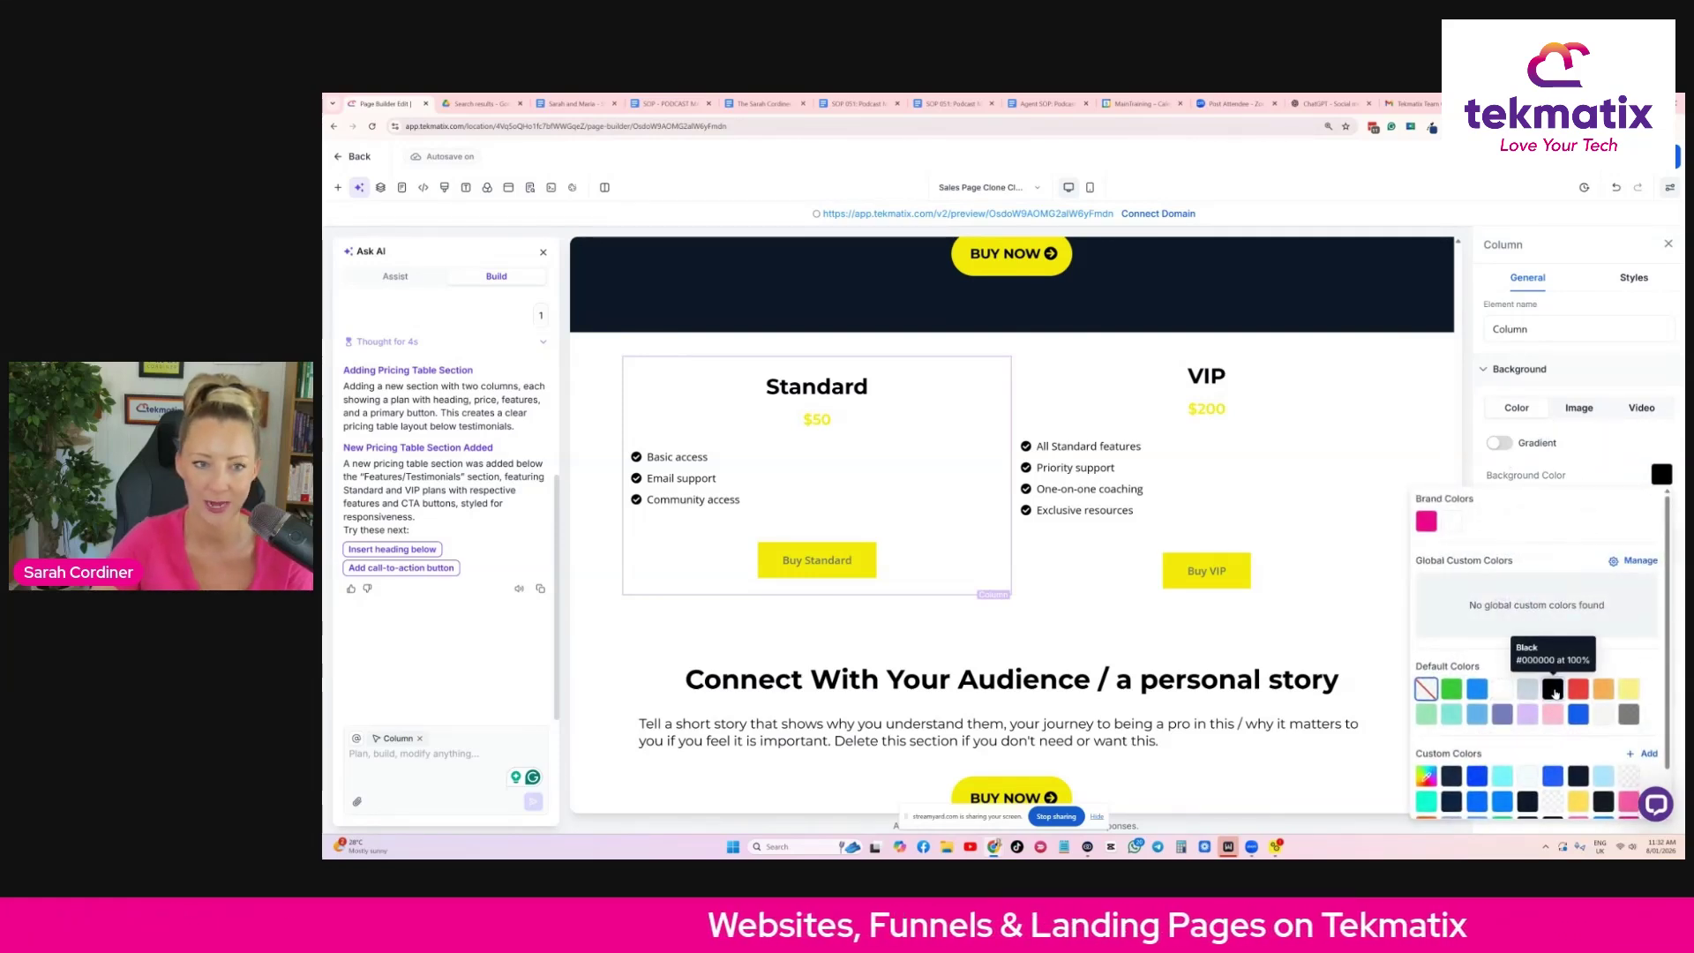
Change the text color of the Standard headline and the bullet list beneath it to white.
double_click(864, 388)
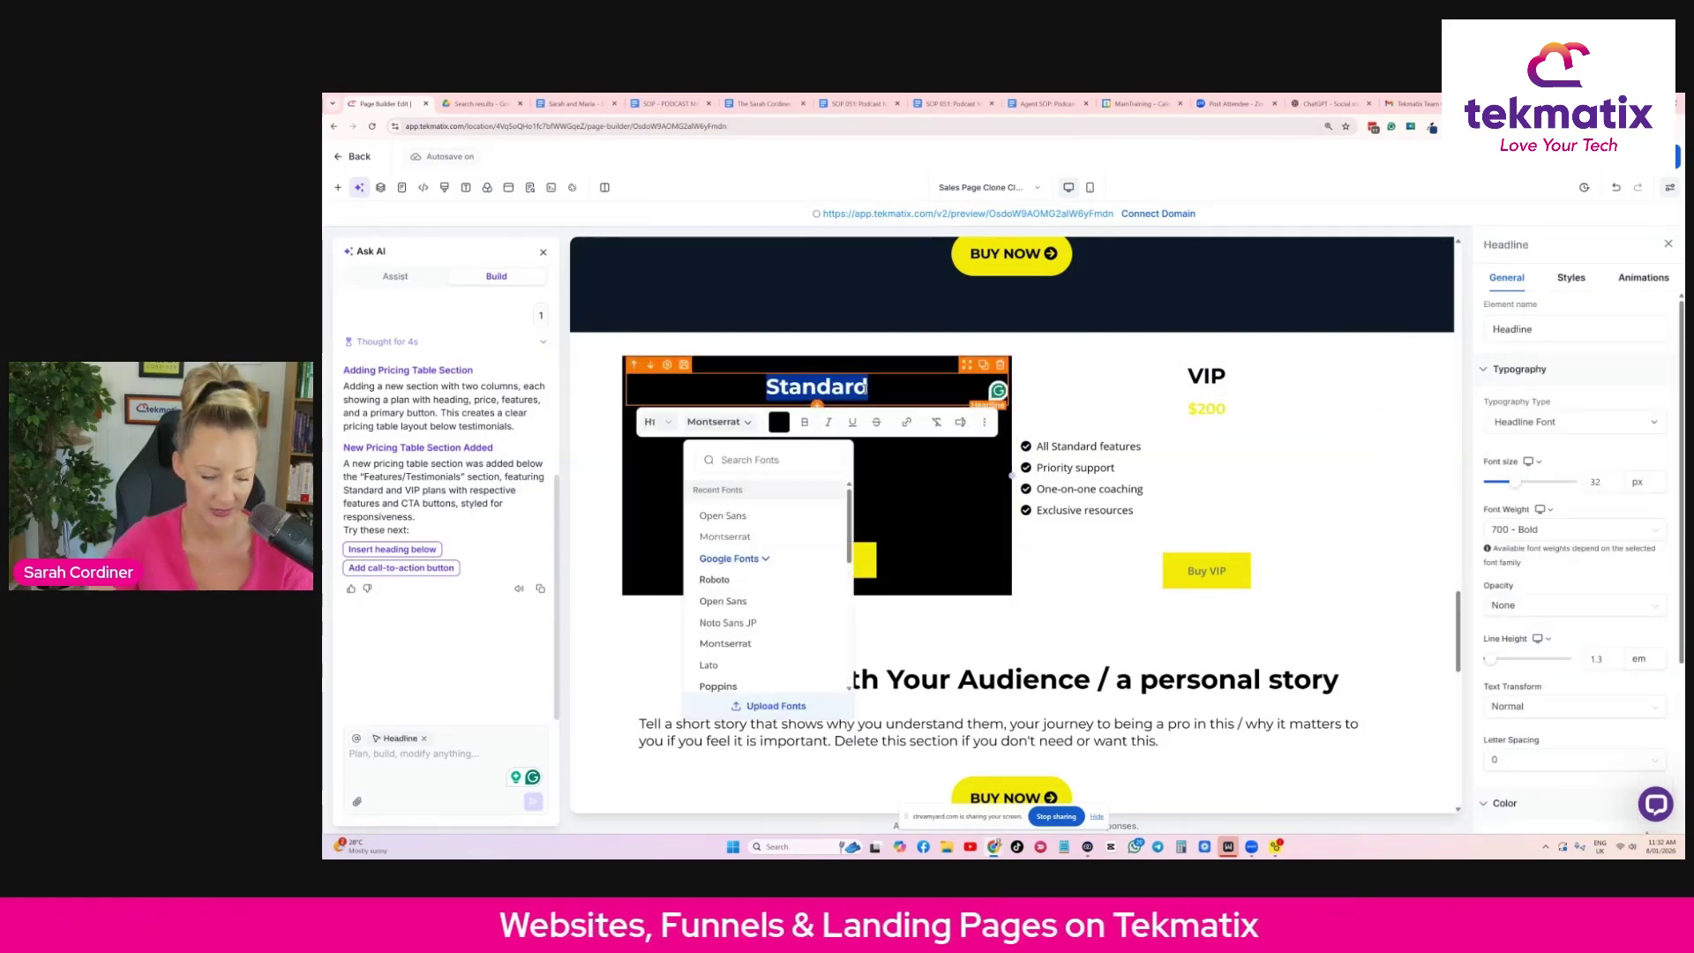
click(779, 423)
click(861, 636)
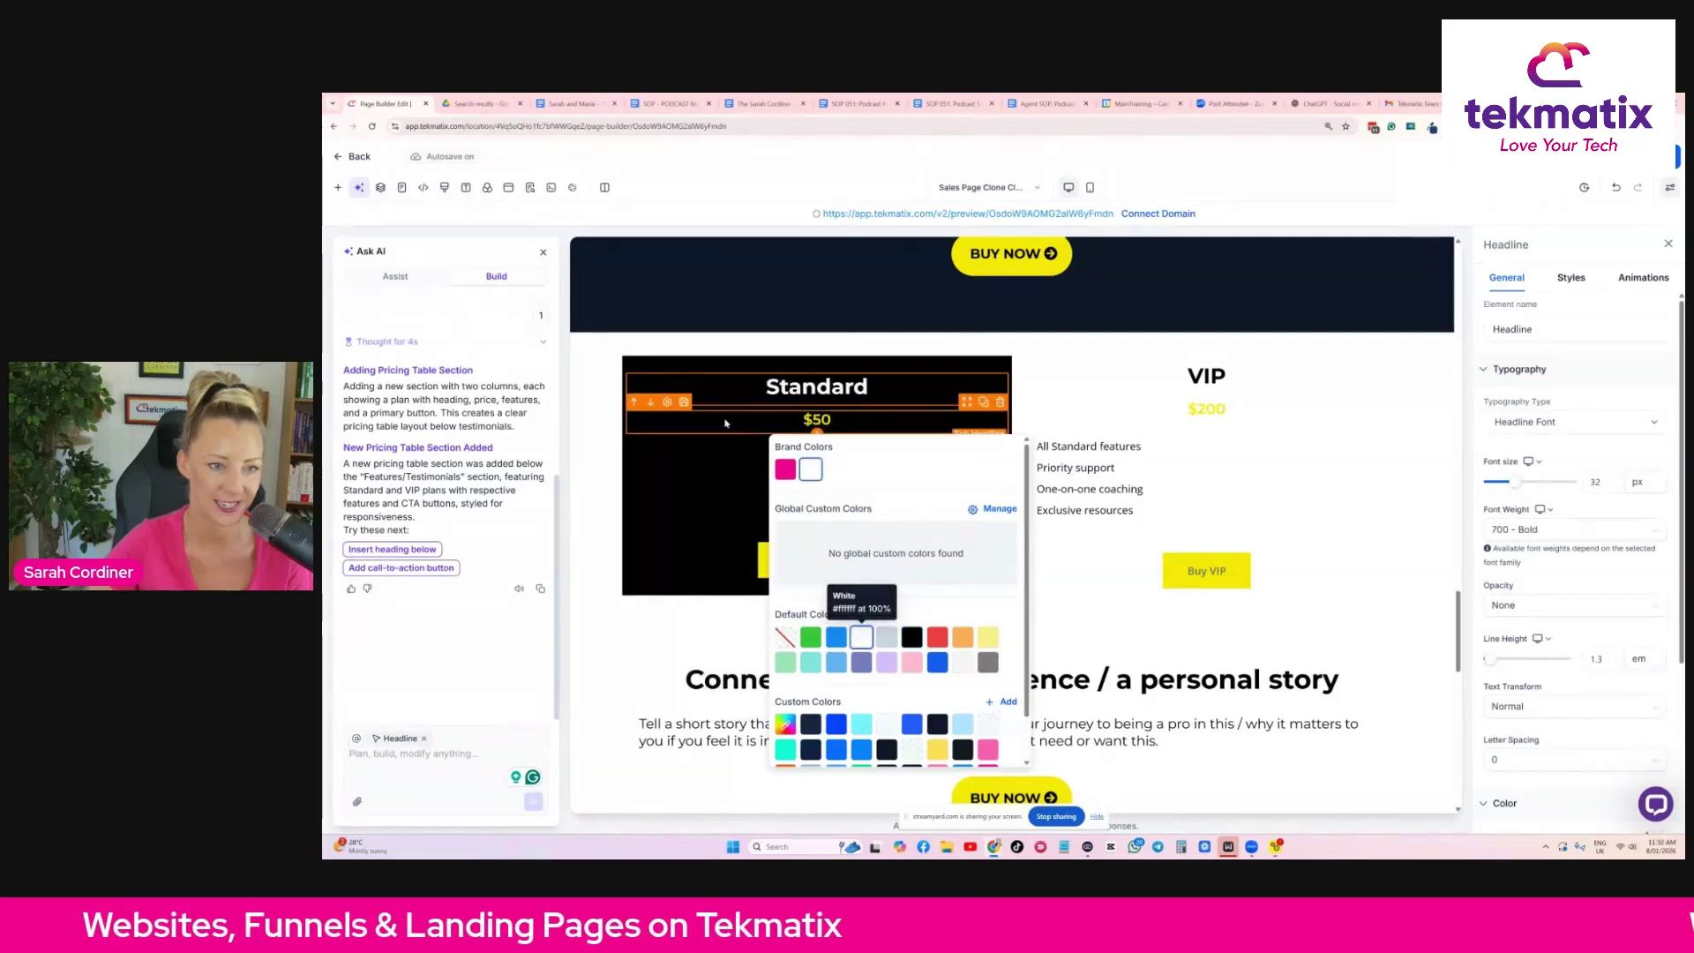
click(711, 458)
key(ctrl+a)
click(728, 532)
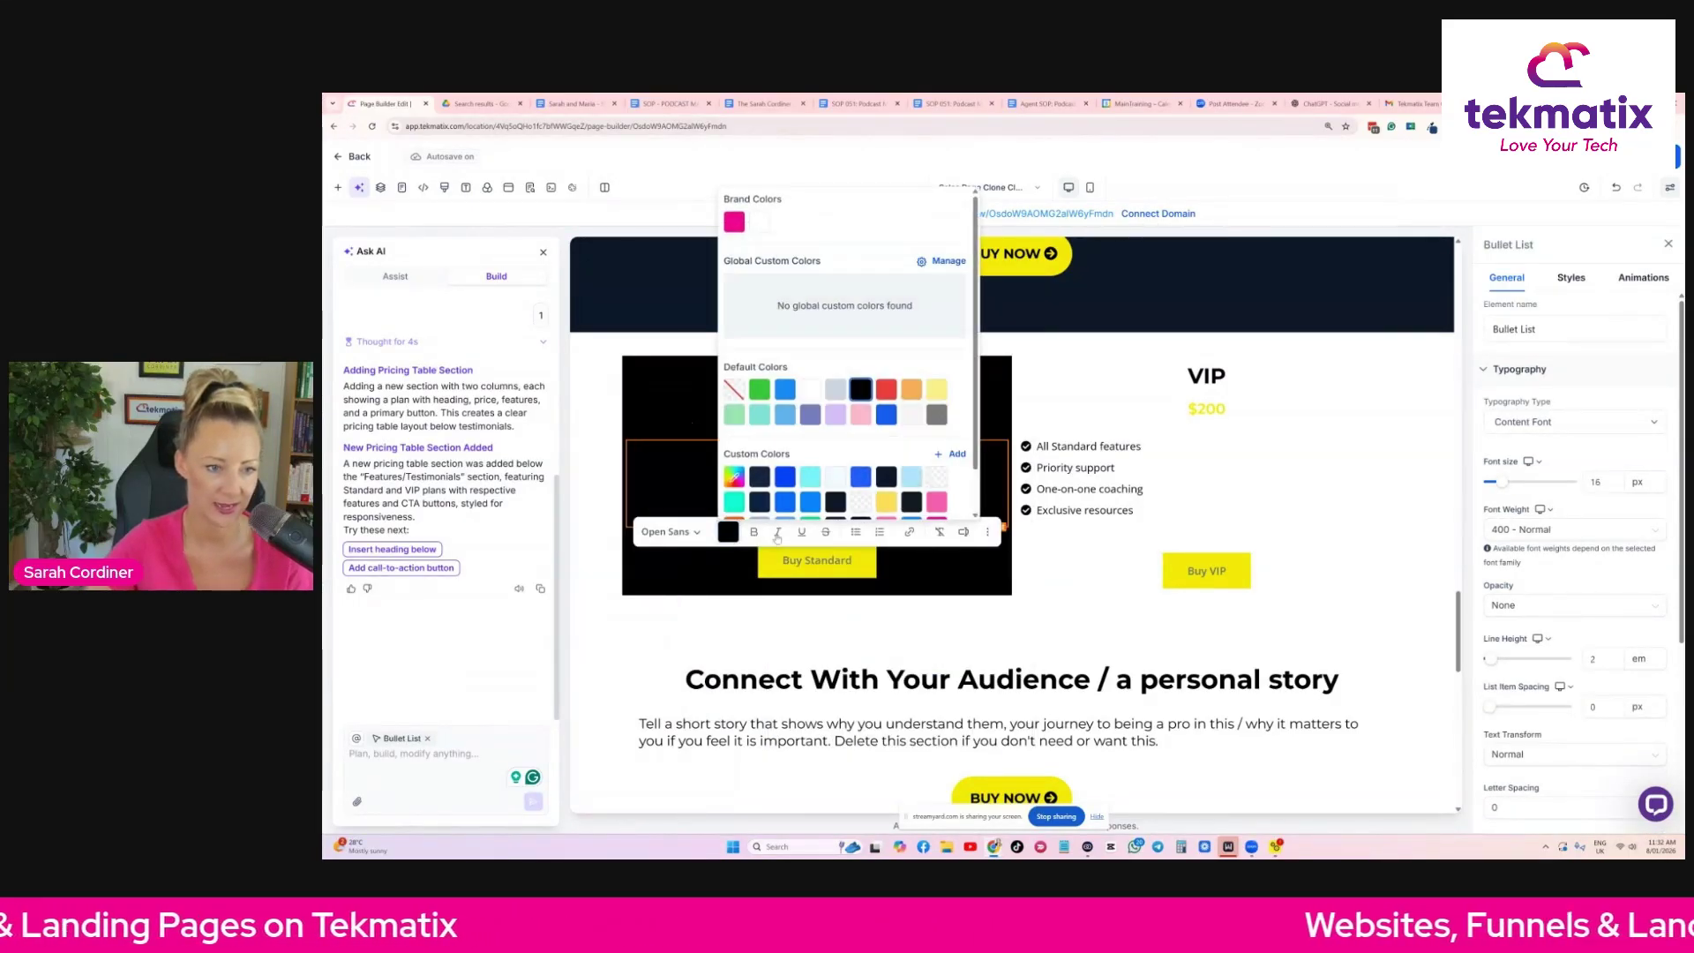
click(810, 390)
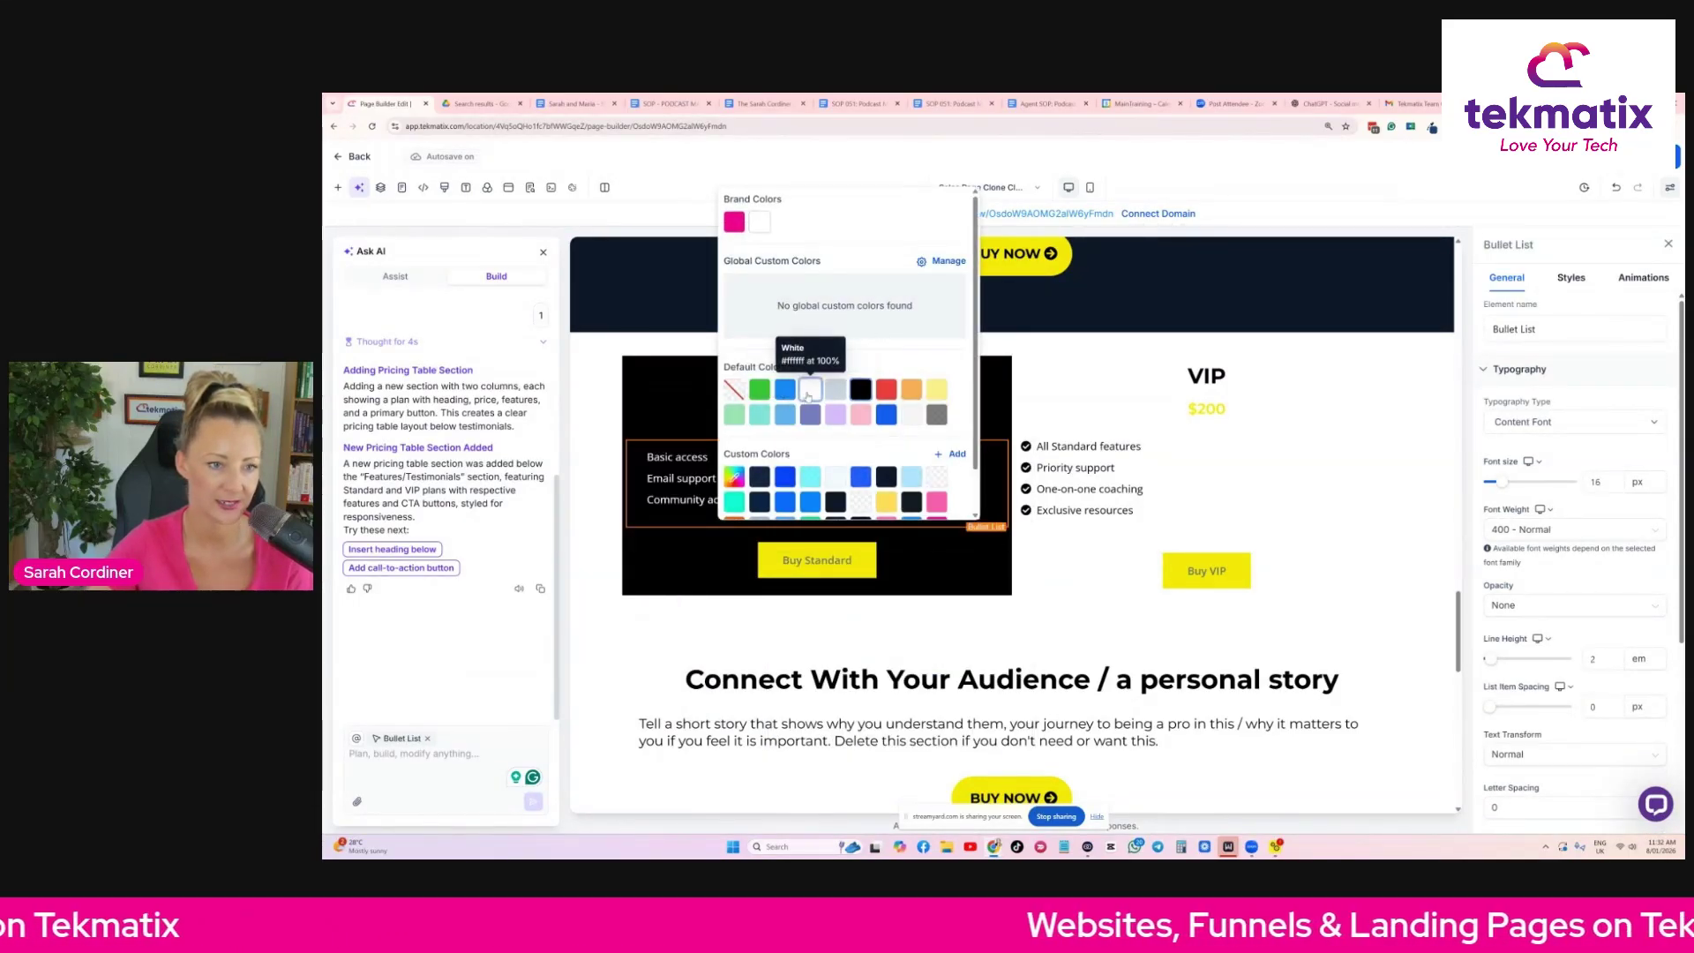
click(699, 392)
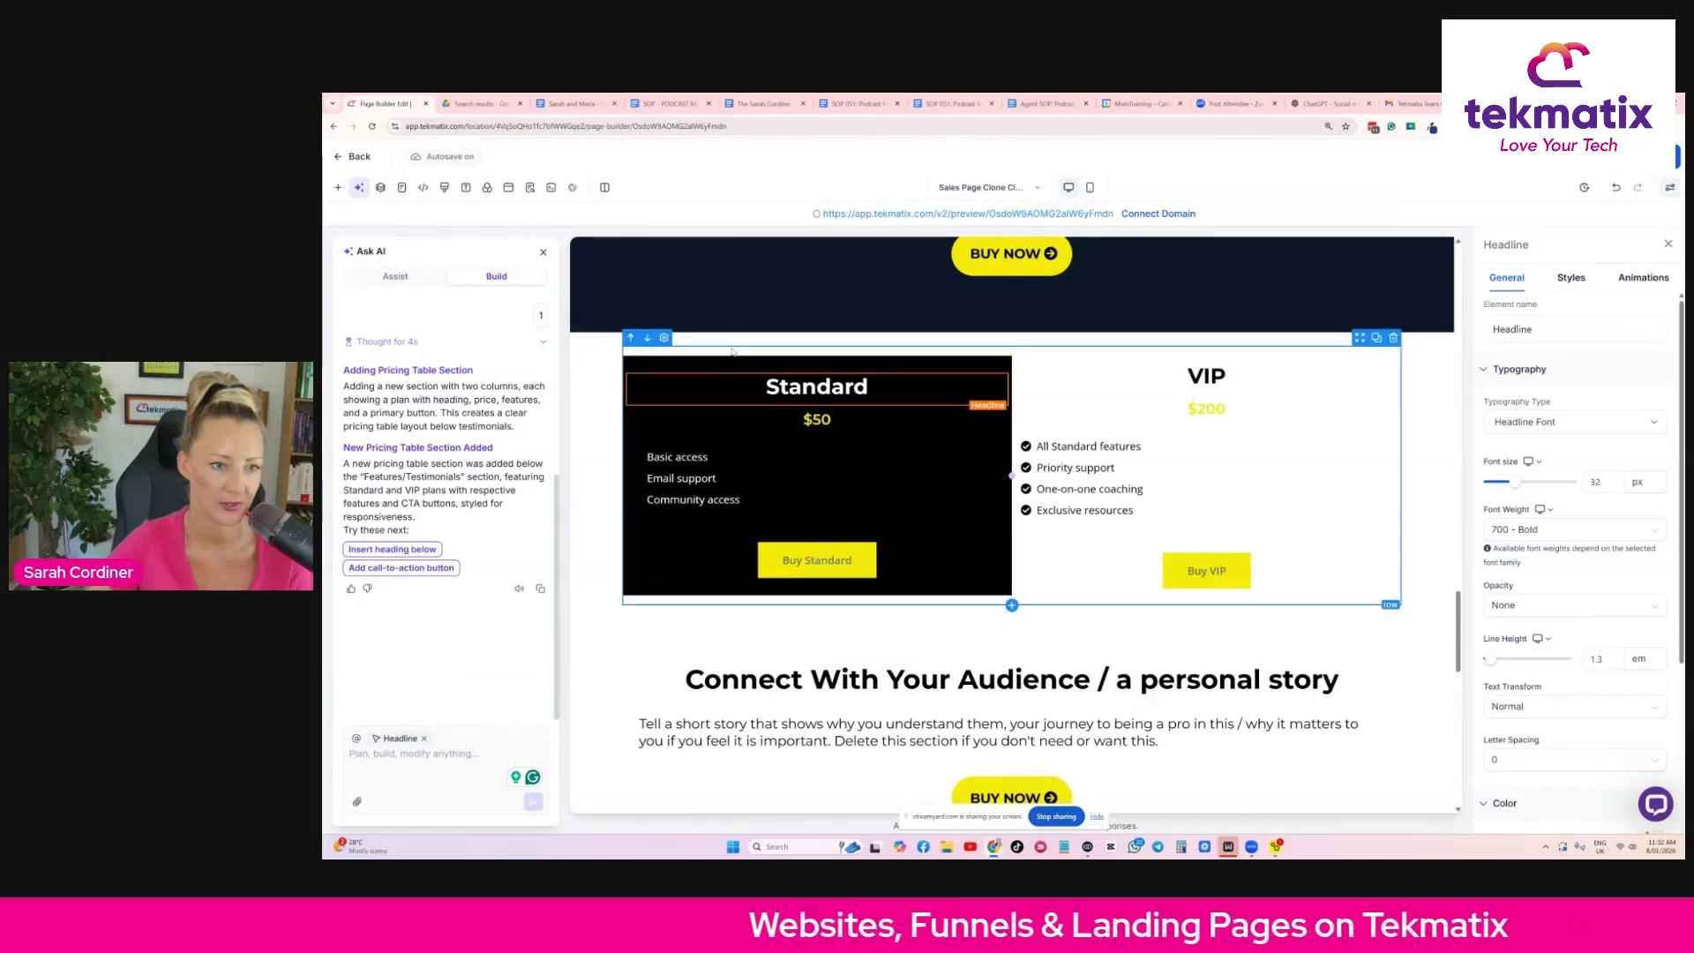
Give the Standard column a full, solid border 3px wide in the pink brand color.
click(750, 371)
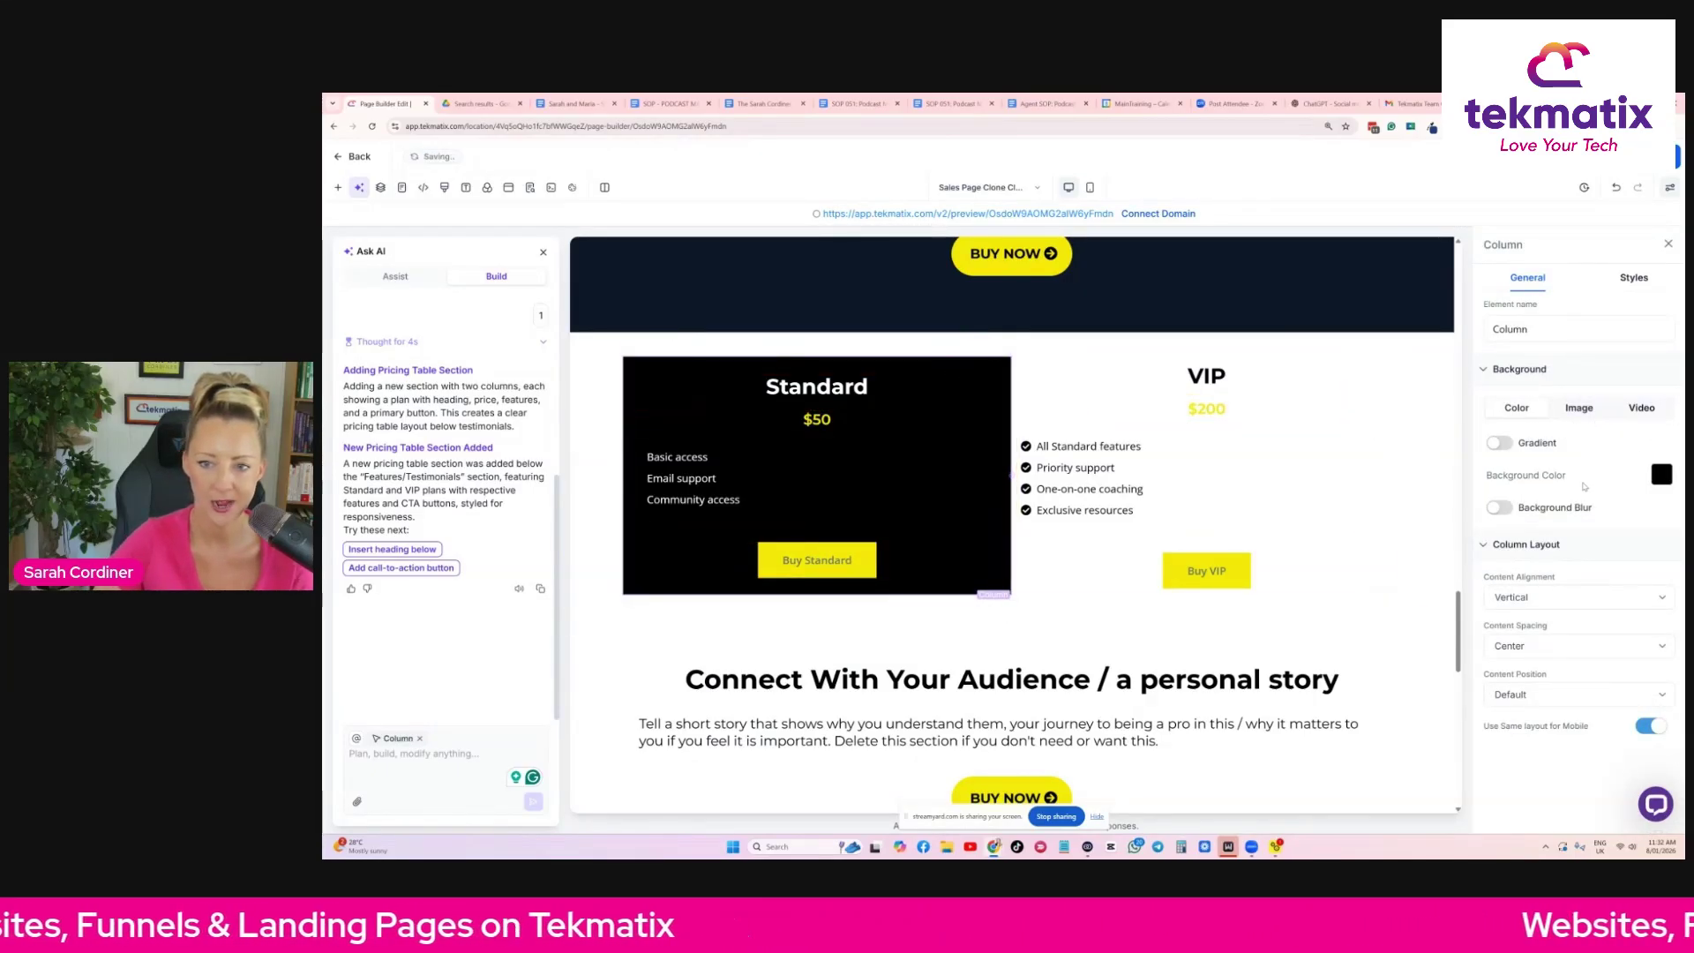
click(1646, 286)
click(1563, 360)
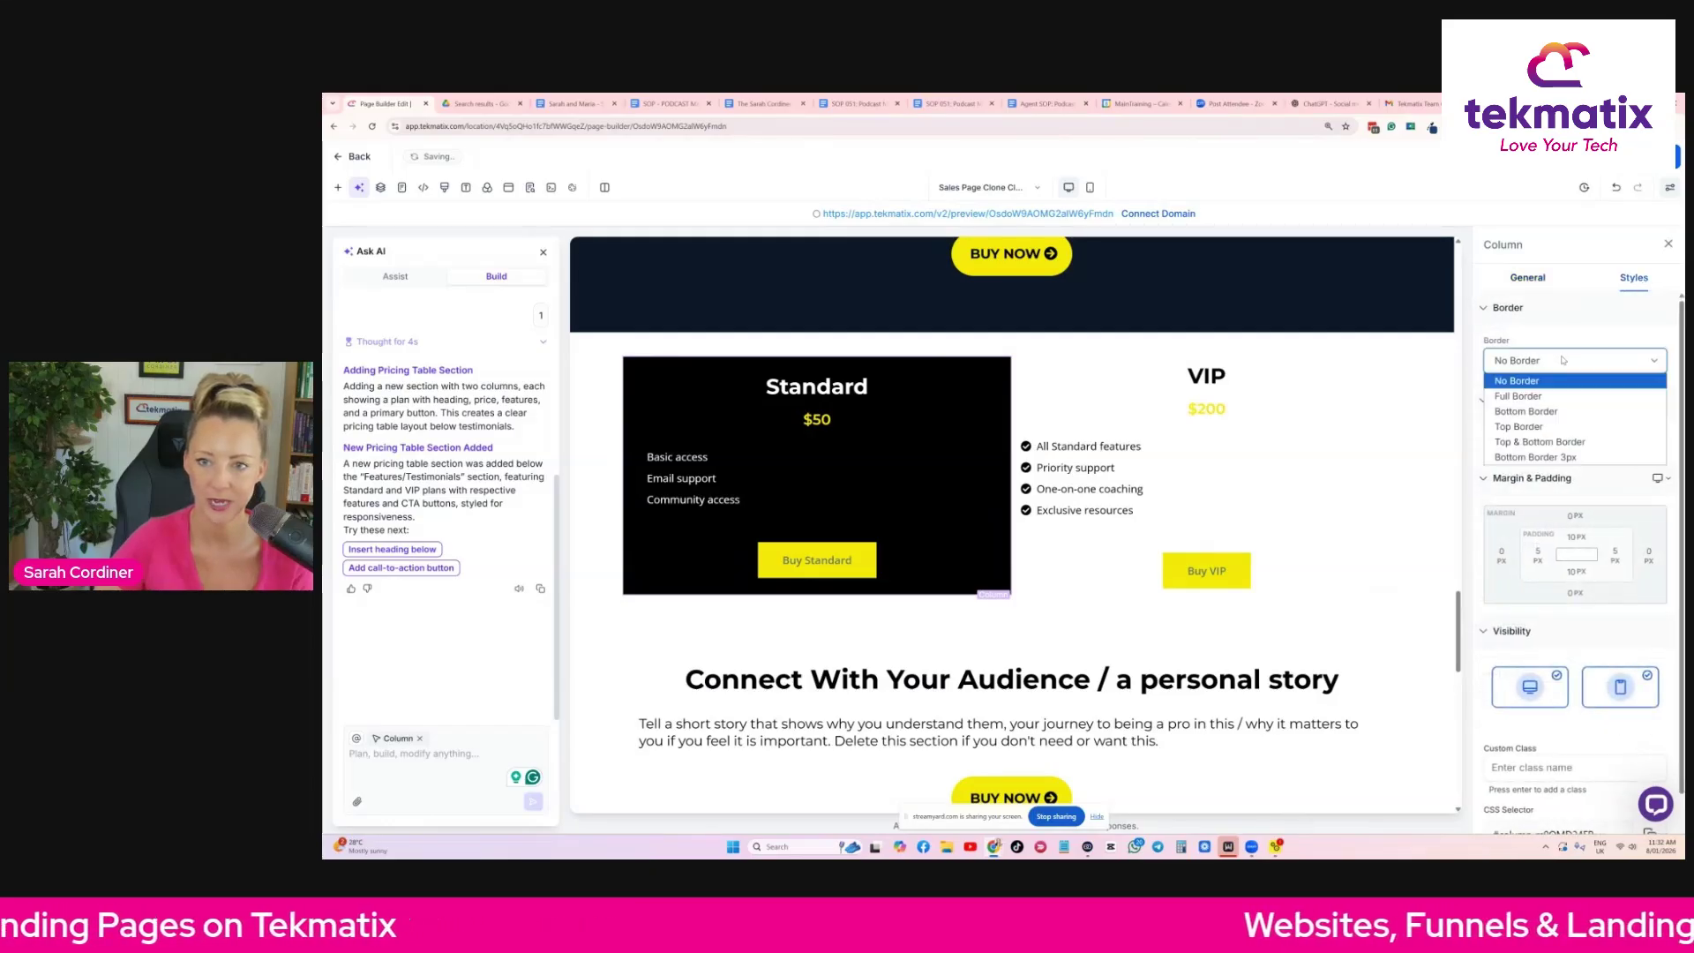
click(1561, 396)
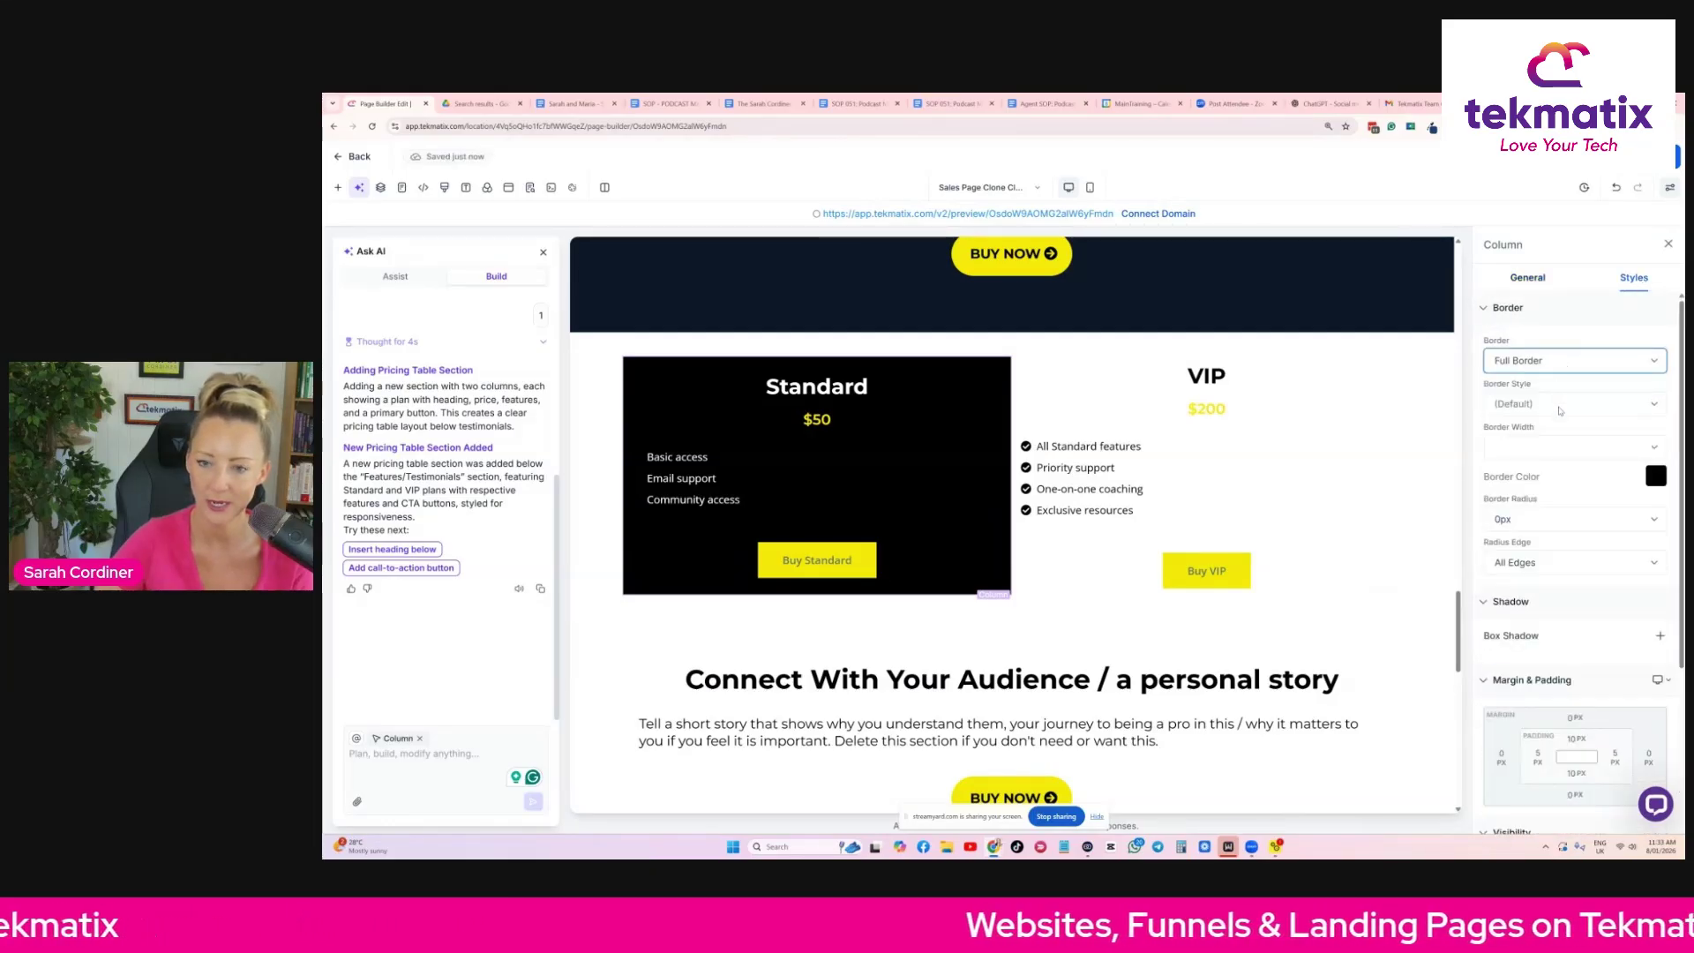
click(1560, 407)
click(1548, 434)
click(1547, 445)
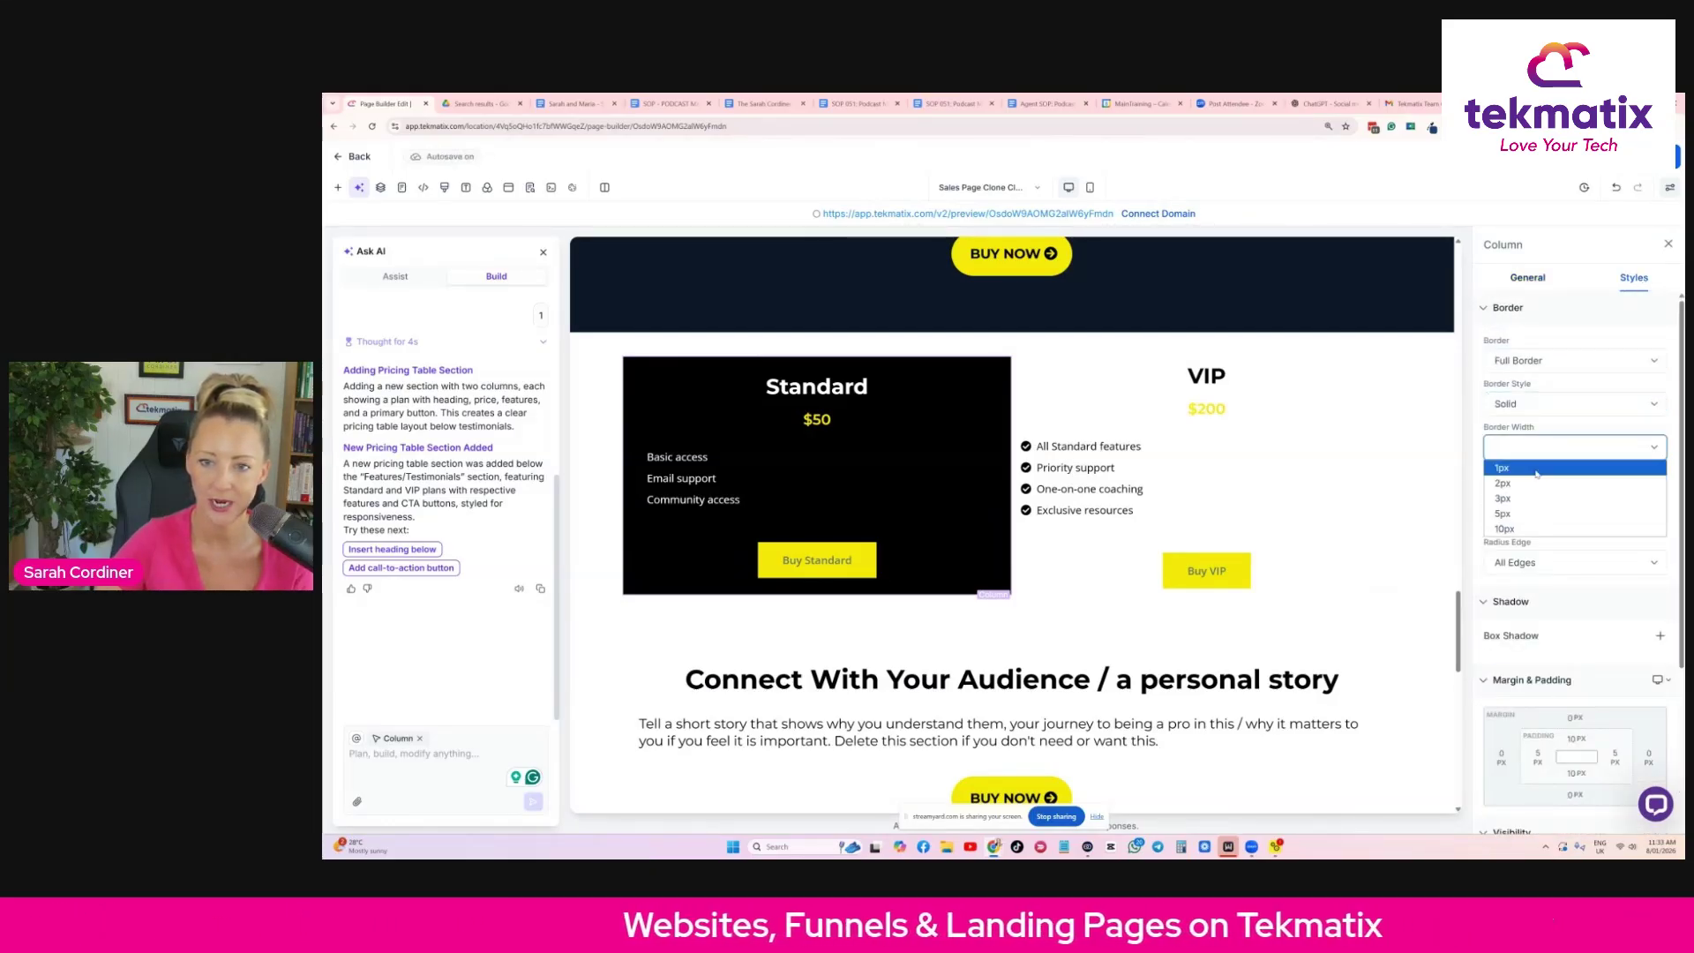
click(1548, 499)
click(1656, 476)
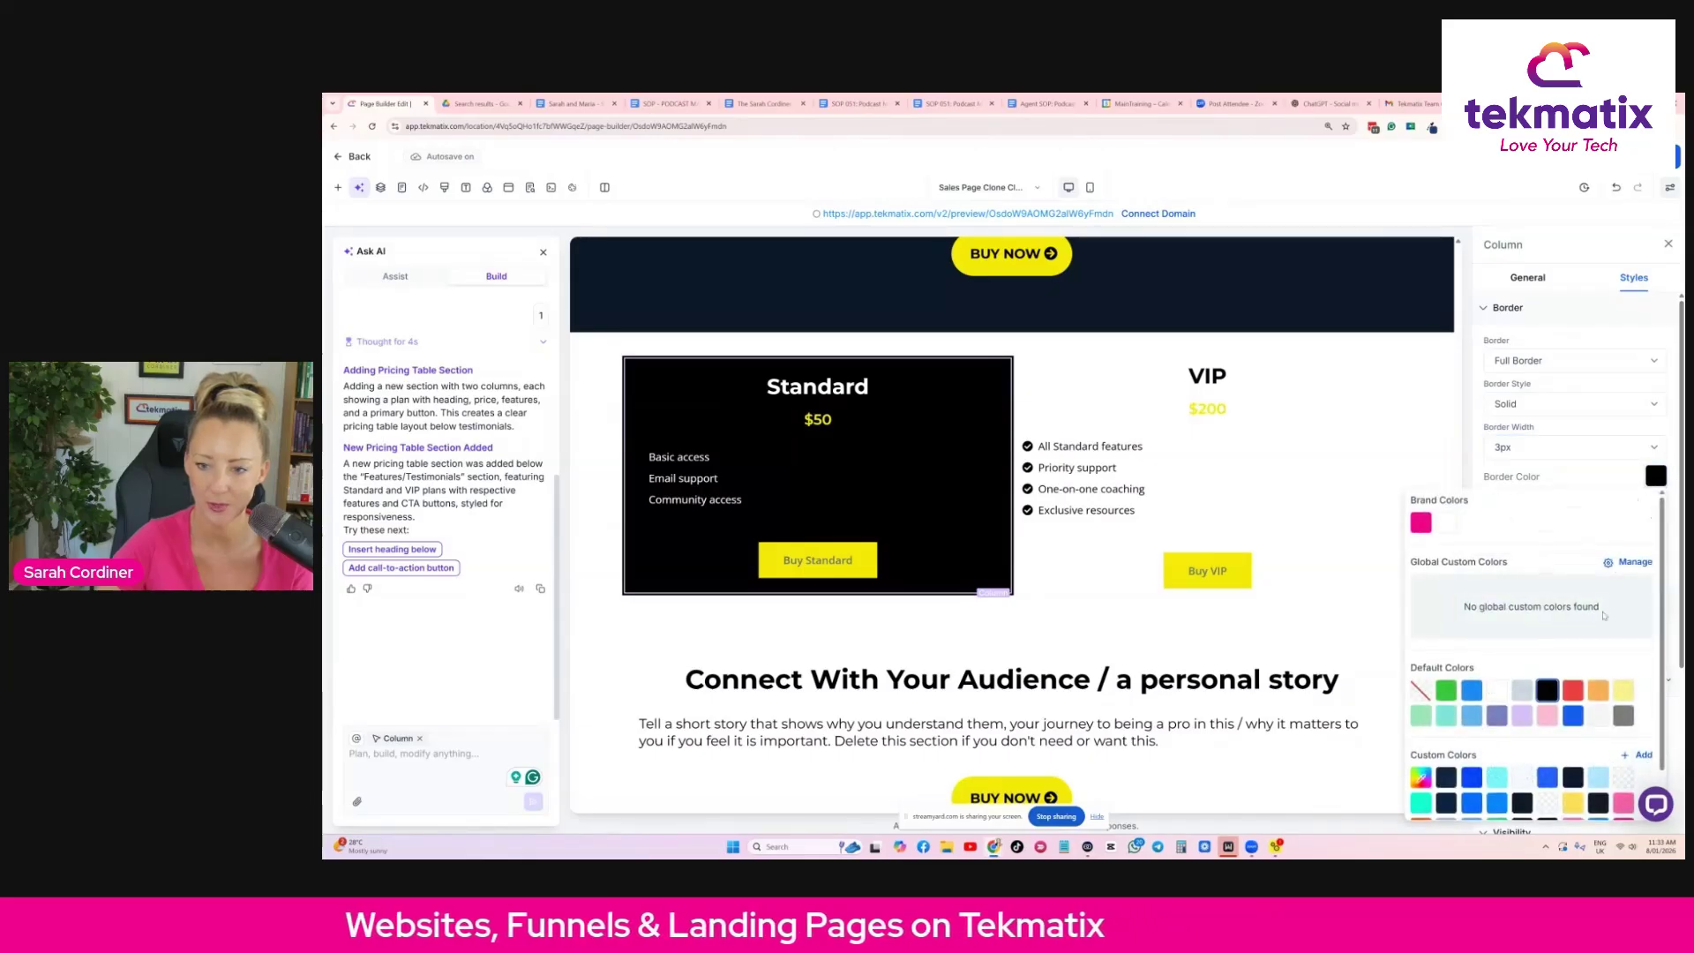
click(1422, 524)
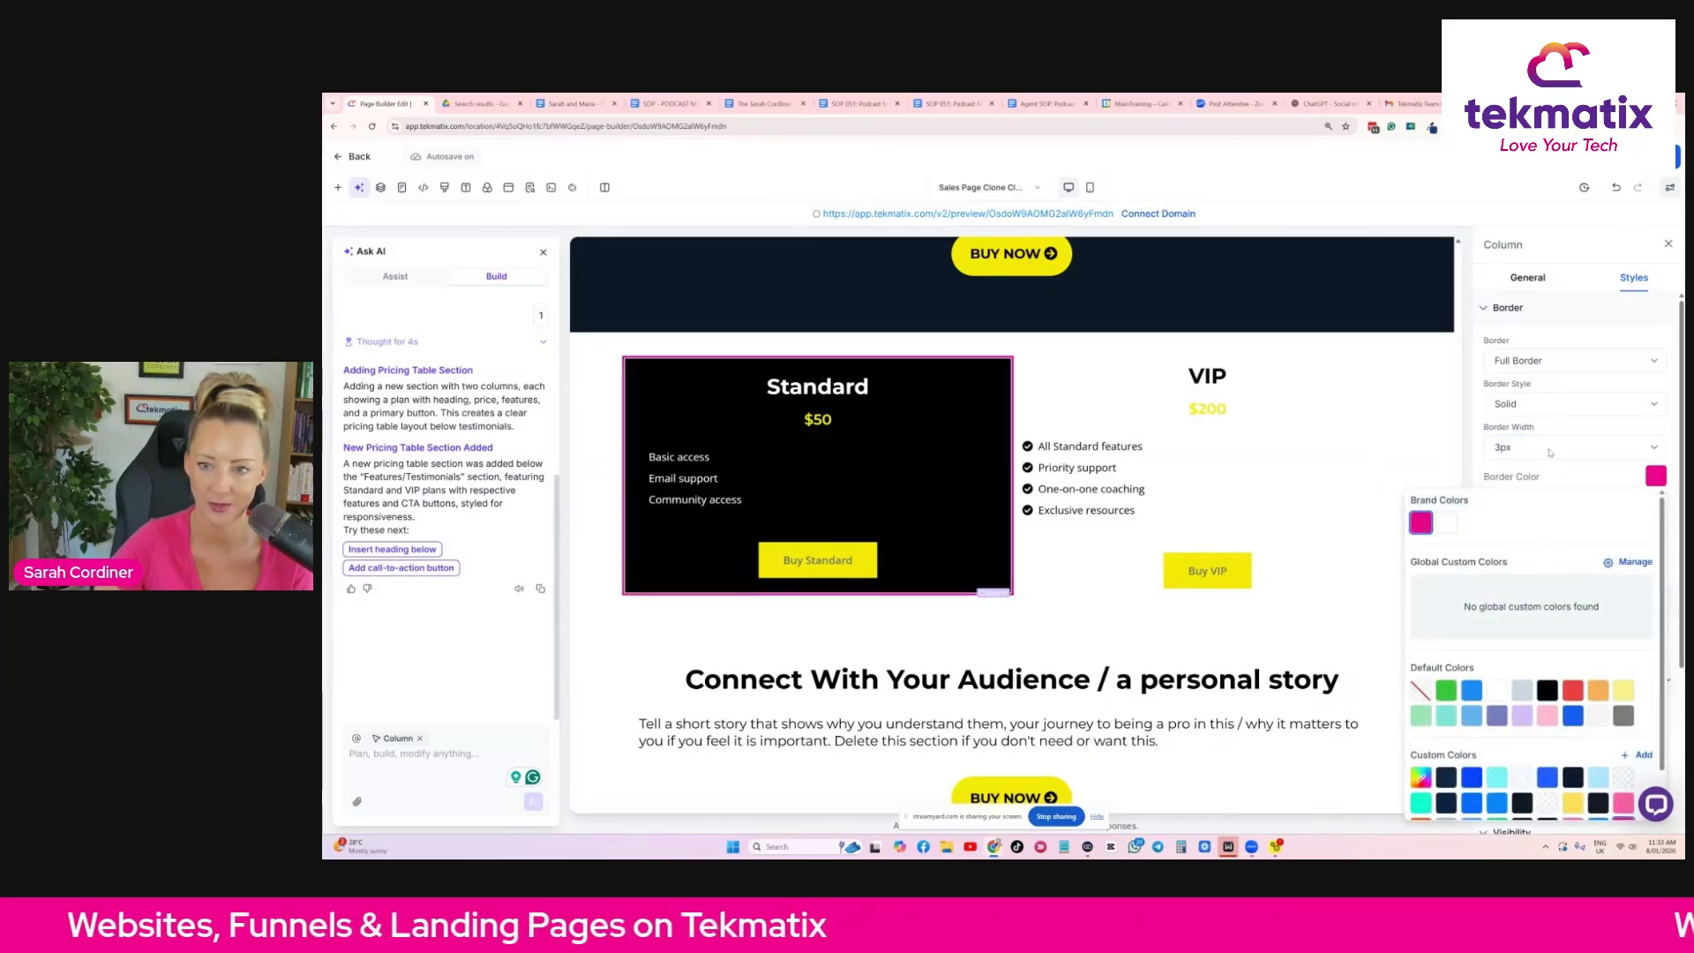
click(1563, 423)
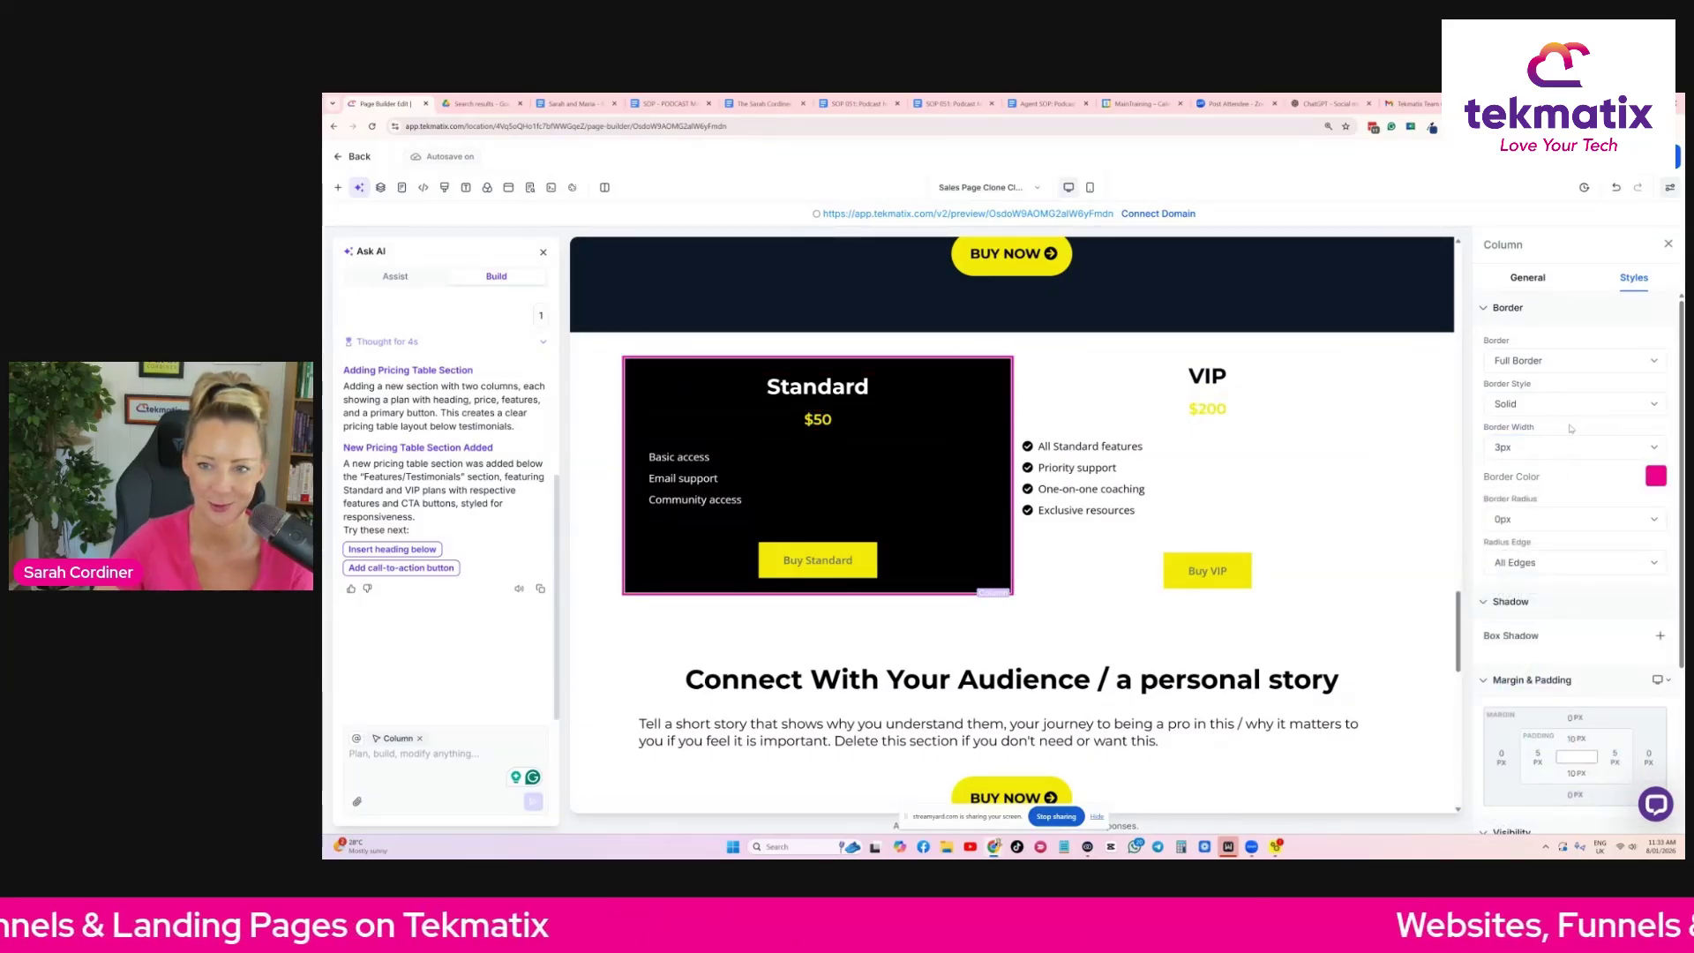
Set the Standard column's border width to 5px and round all its edges with a 20px border radius.
click(1552, 447)
click(1557, 513)
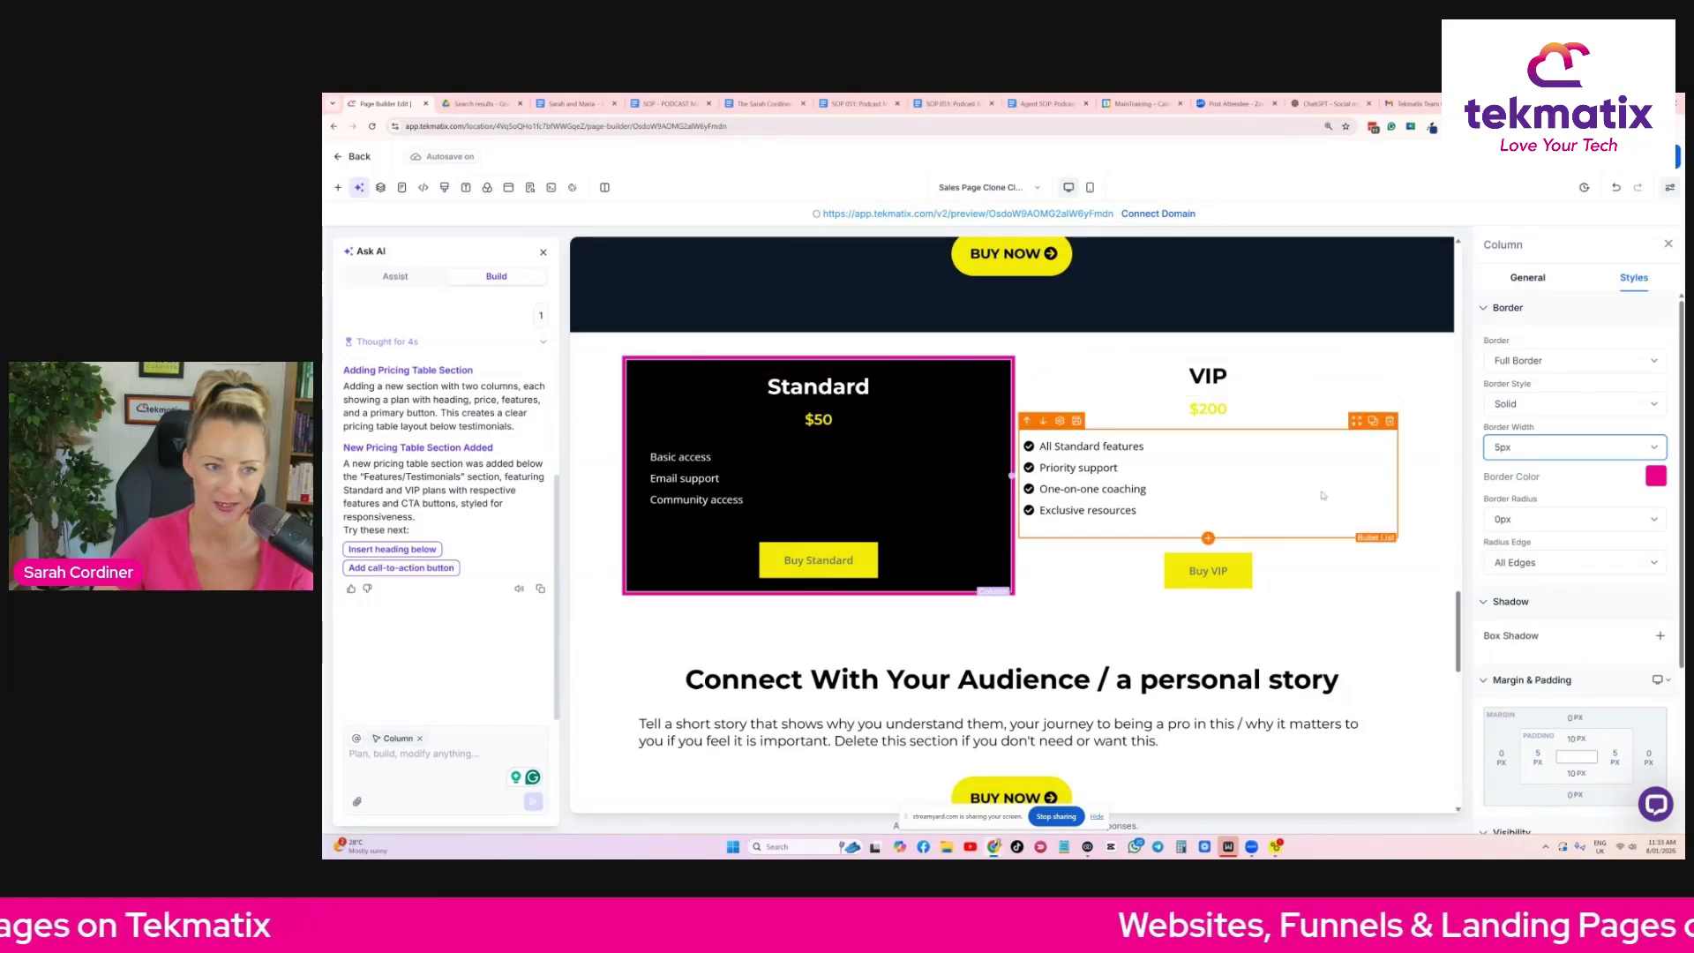
scroll(1566, 474, down, 1)
scroll(1565, 474, down, 1)
click(1540, 422)
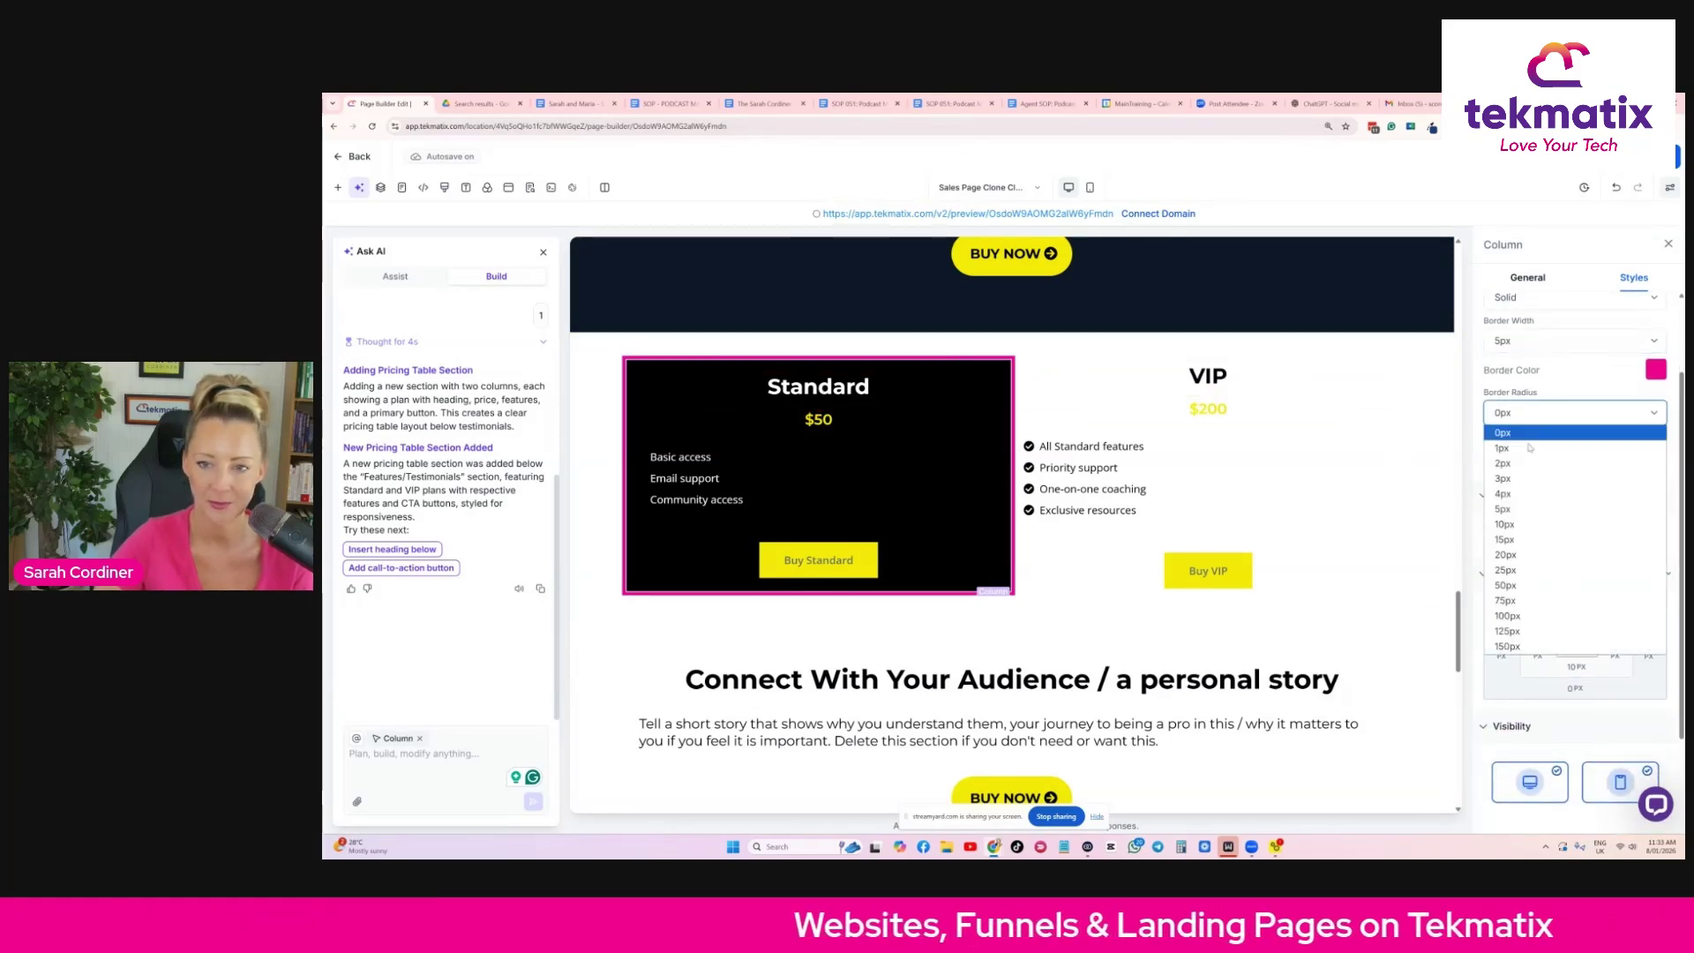
click(1552, 521)
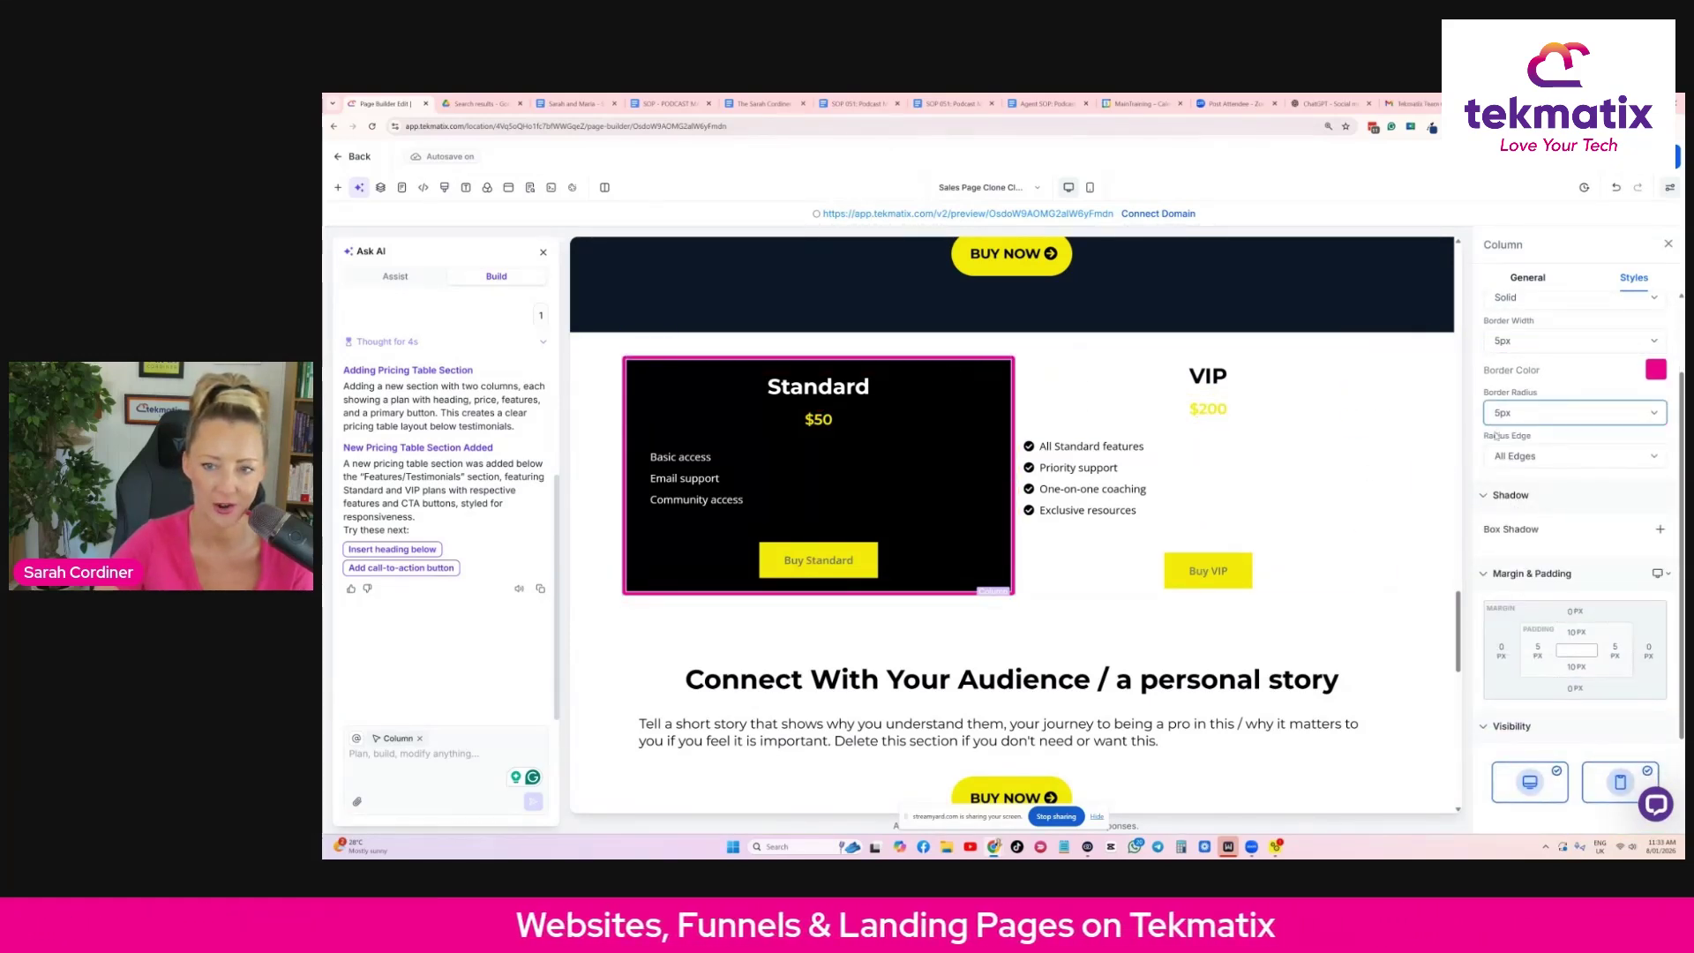
click(1553, 412)
click(1523, 558)
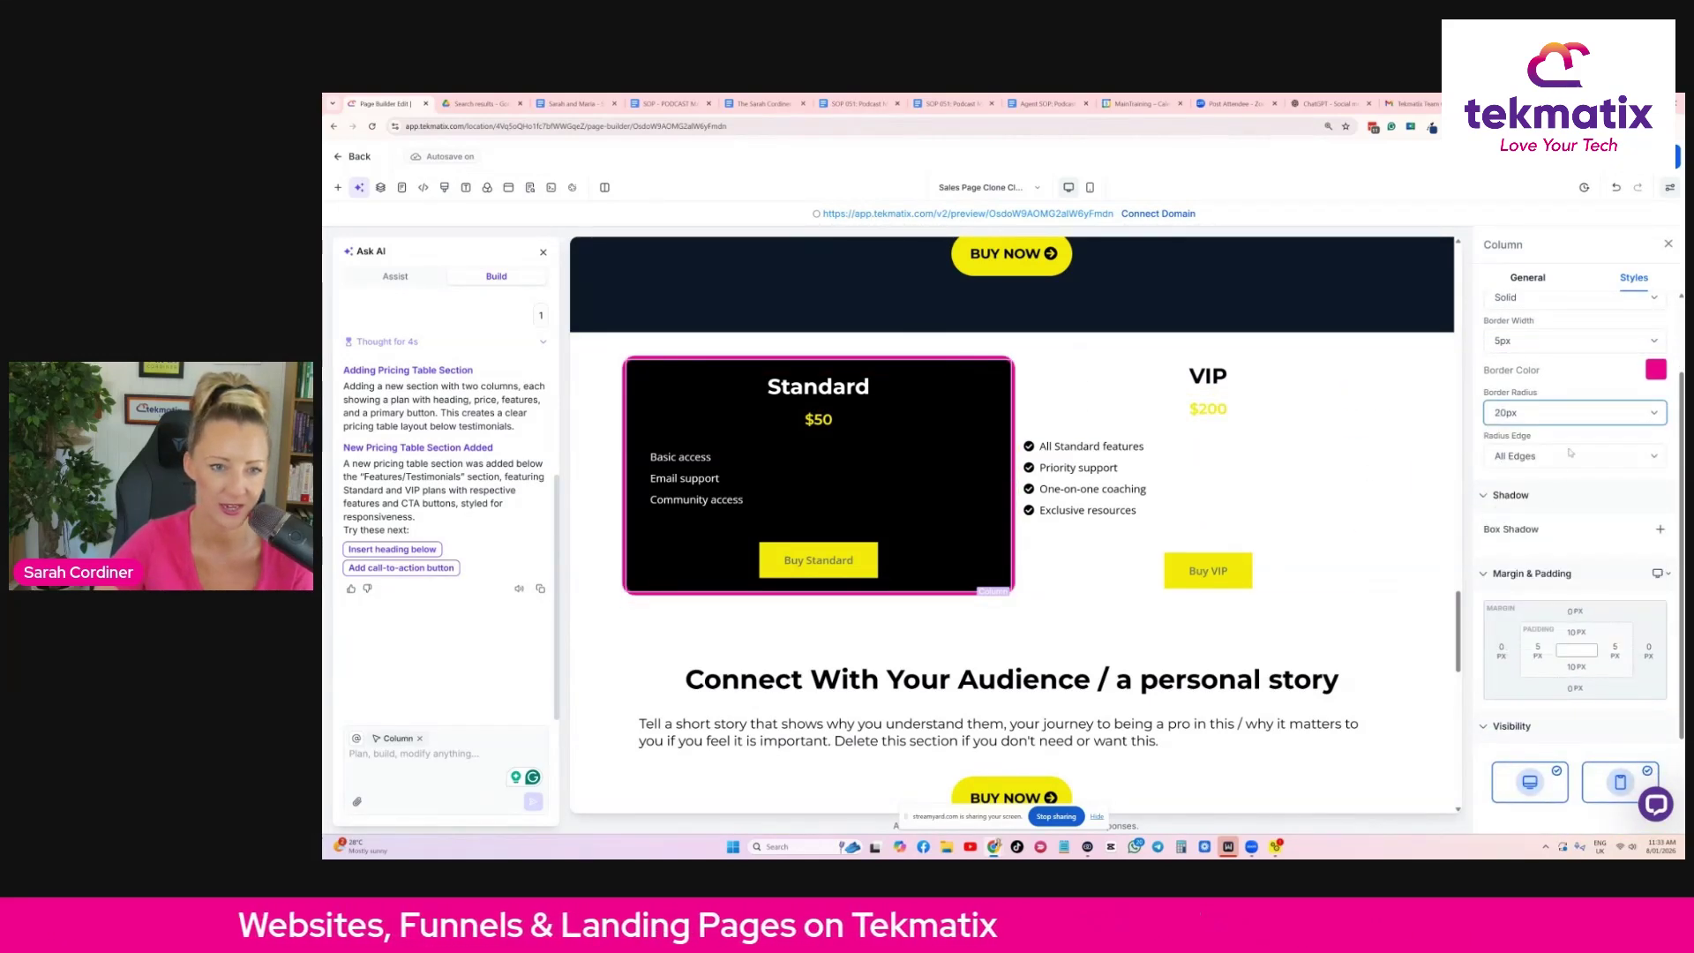
click(612, 363)
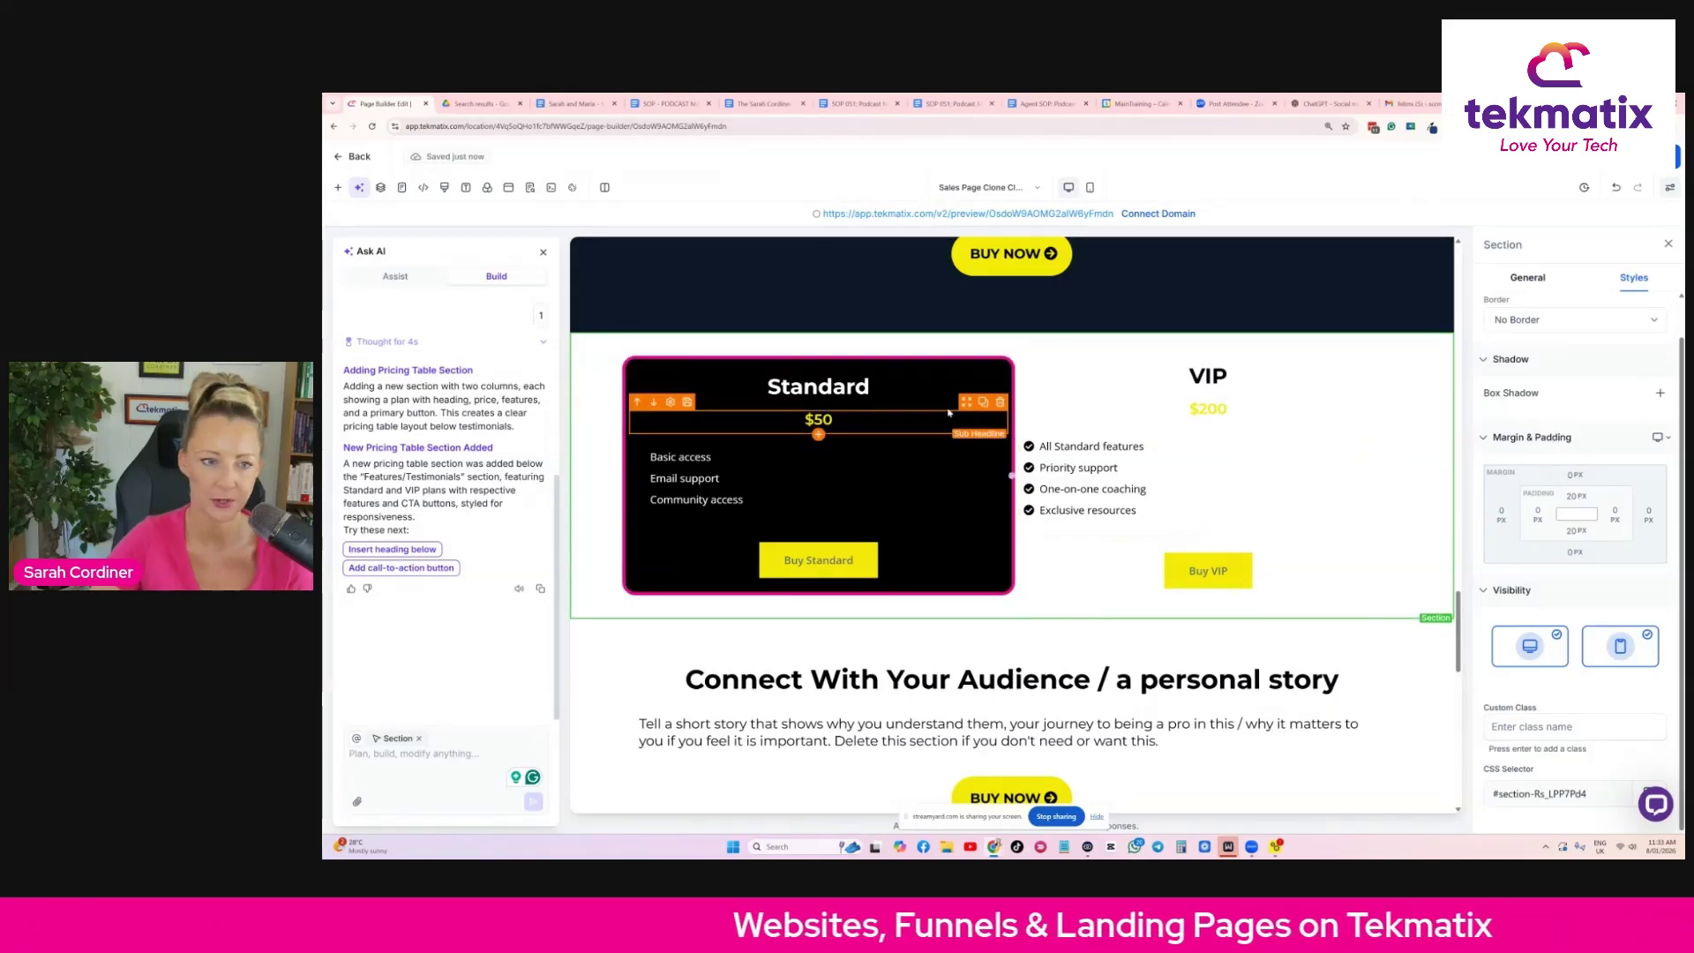
scroll(785, 381, down, 1)
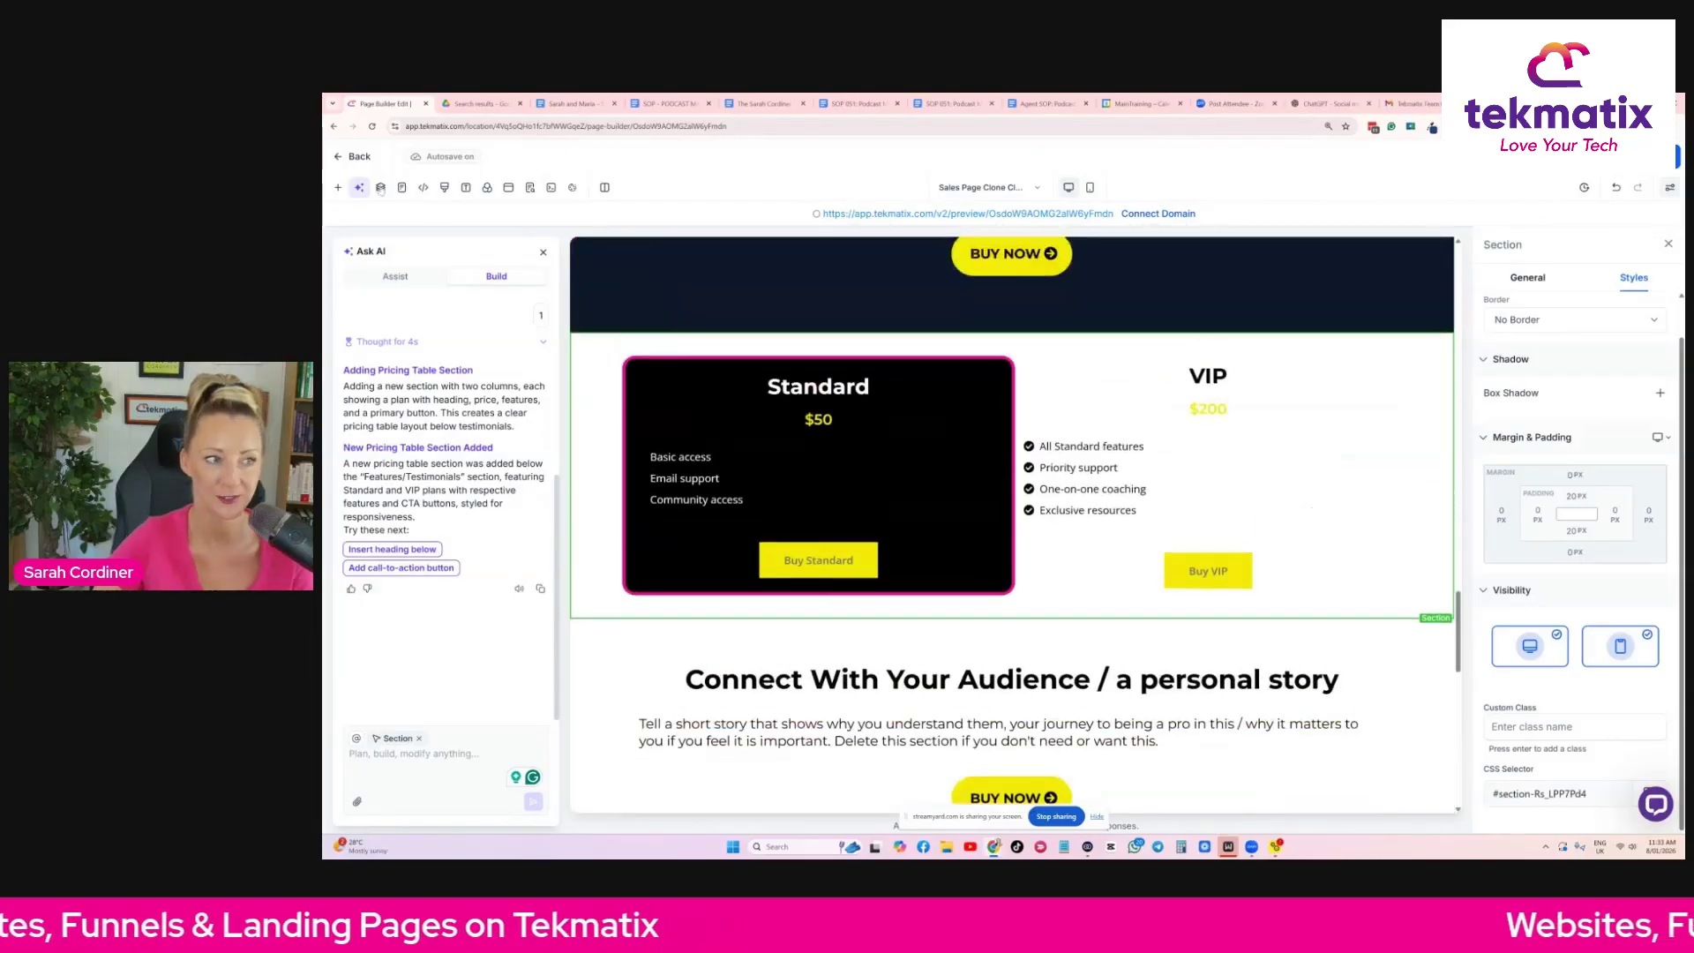
Look through the quick-add elements and the section width options that can be added to the page.
click(338, 187)
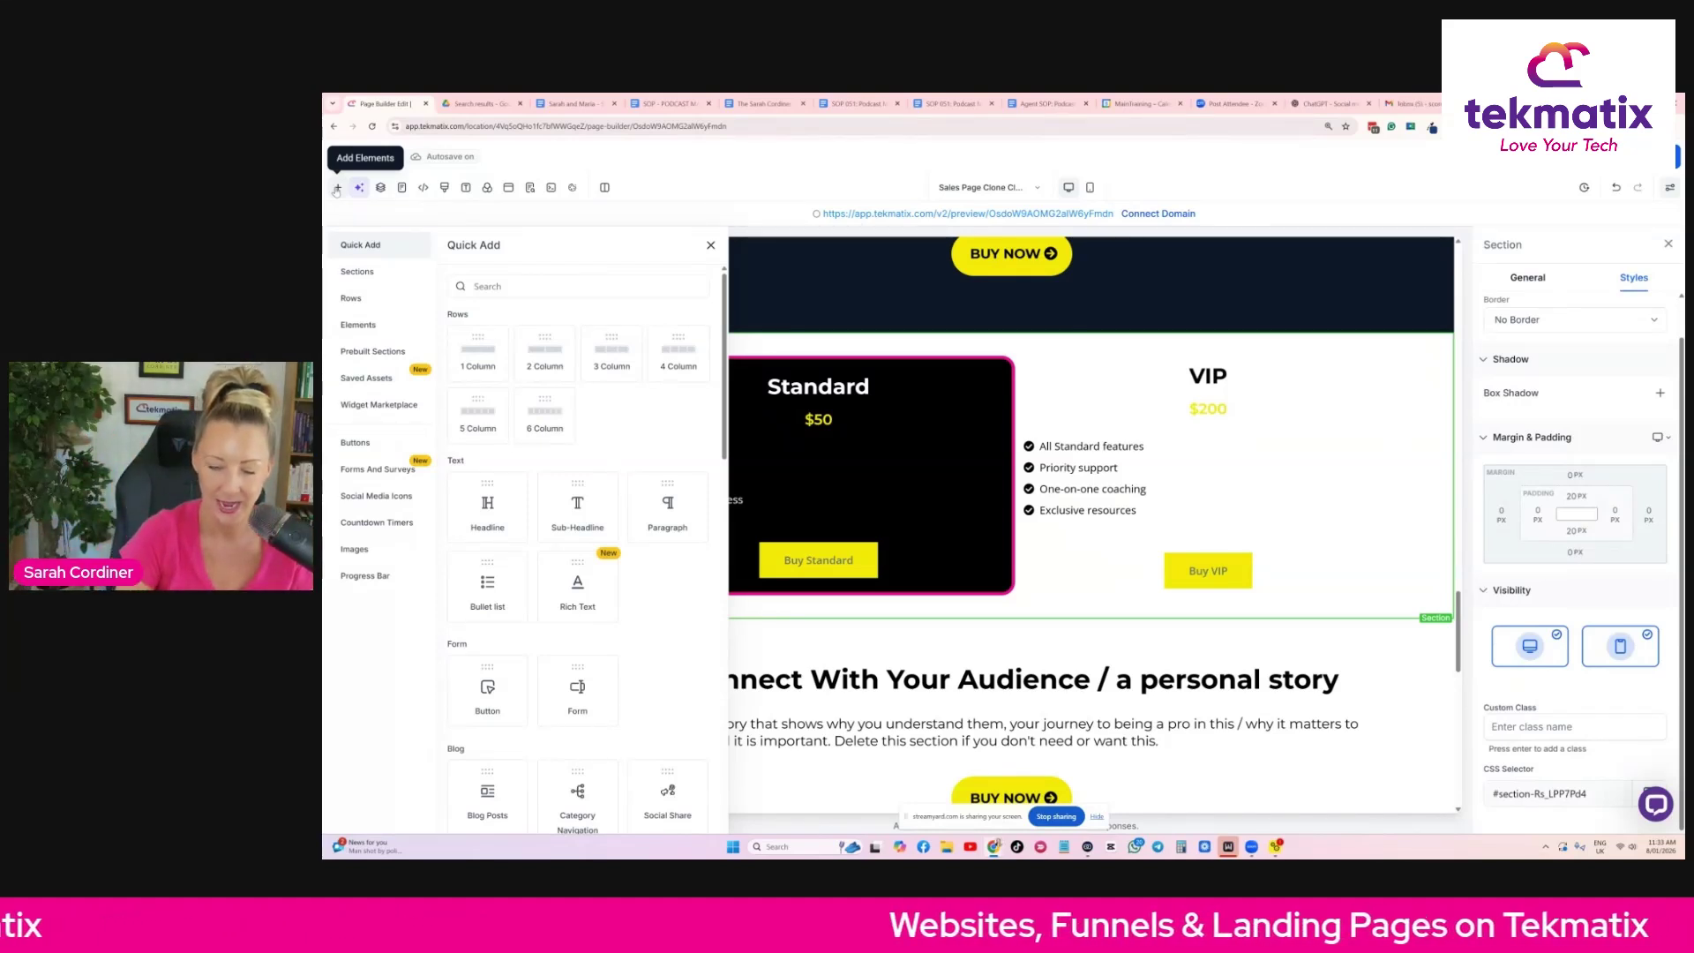
key(ctrl+plus)
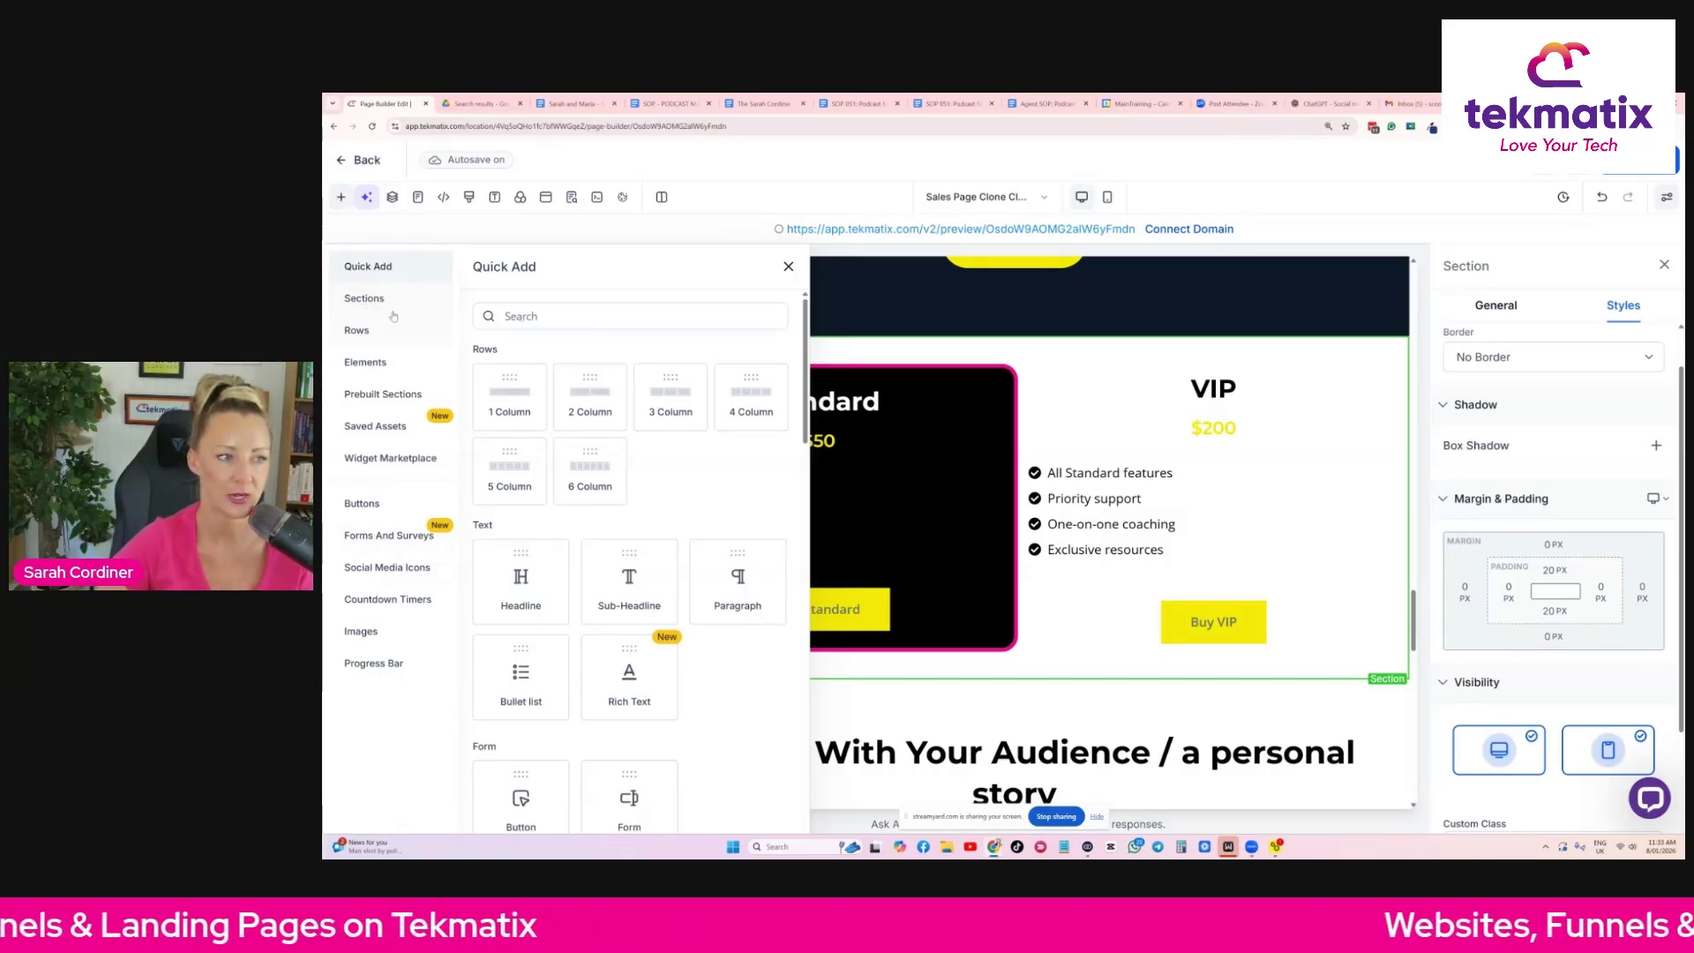
click(363, 300)
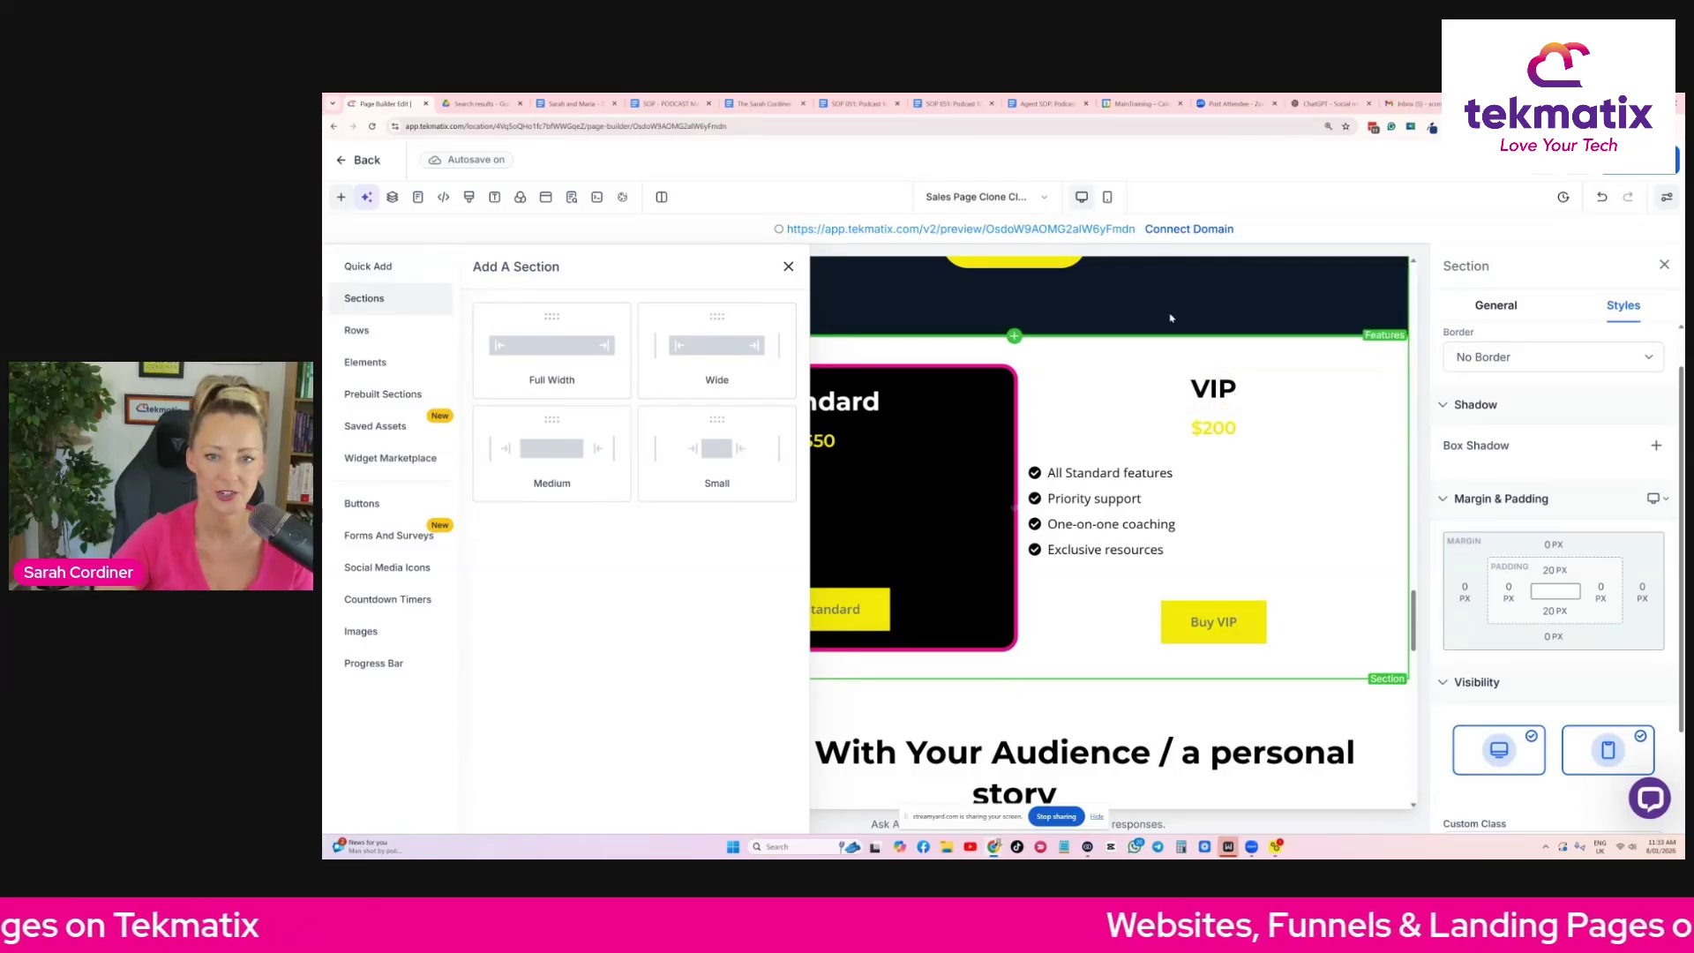
click(904, 296)
click(787, 266)
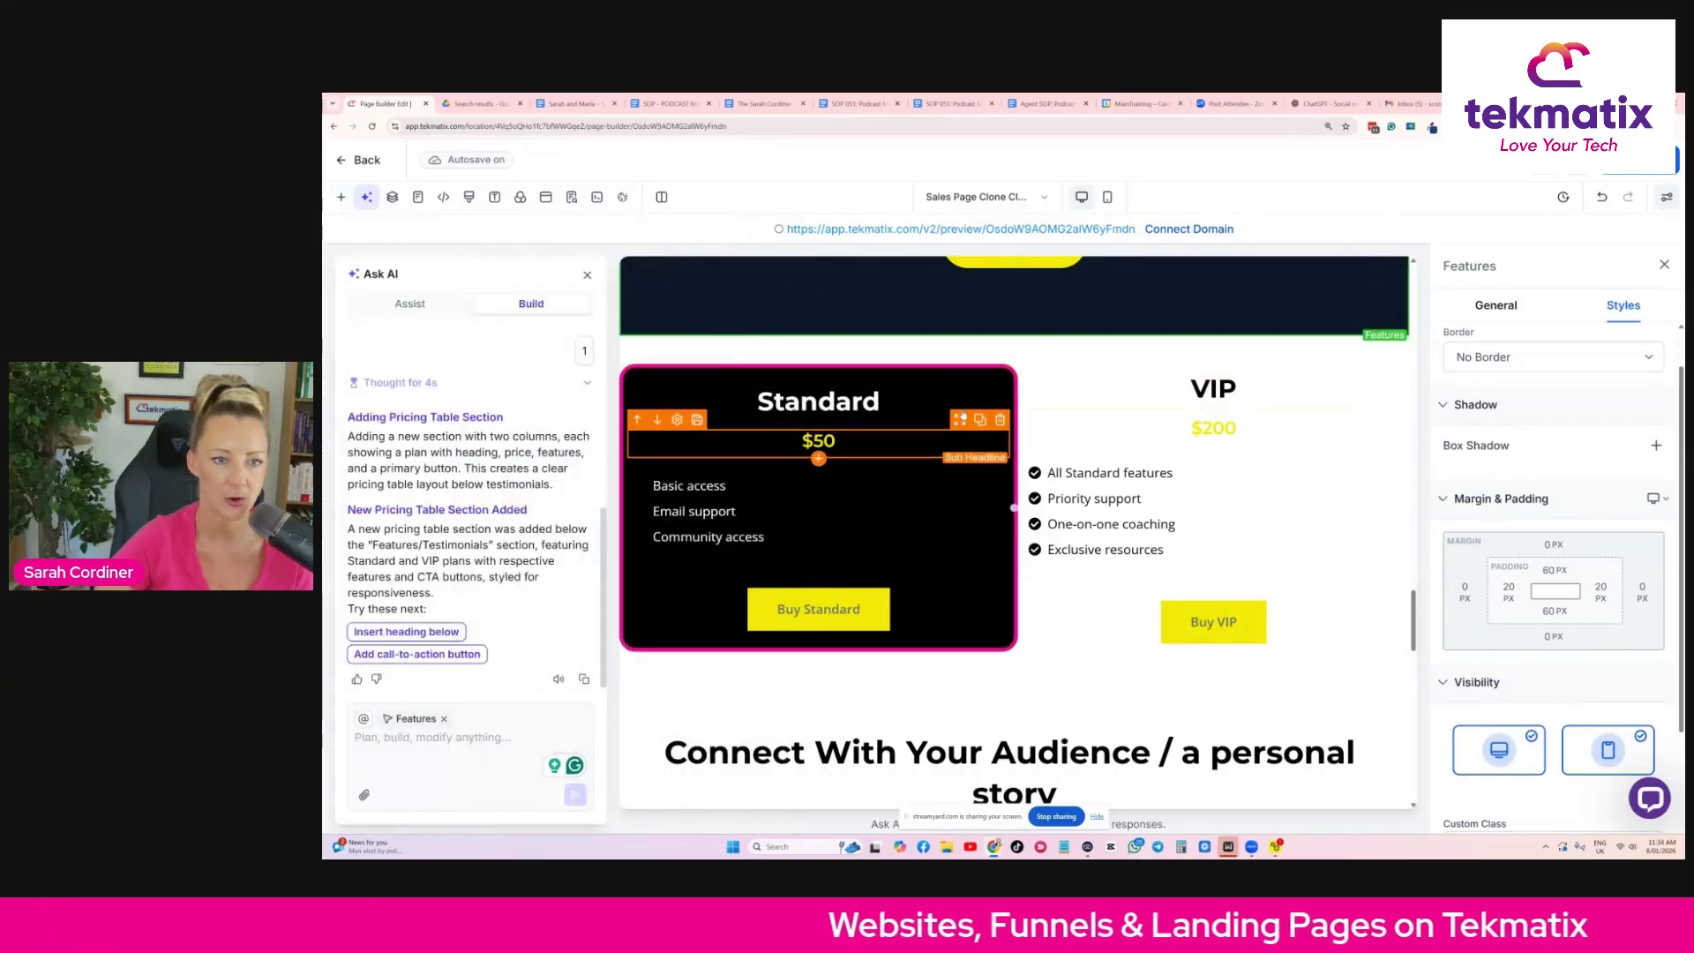
Close the AI assistant and add a full-width section with a 3-column row between the Buy Now section and the pricing table.
click(587, 275)
scroll(1003, 331, up, 5)
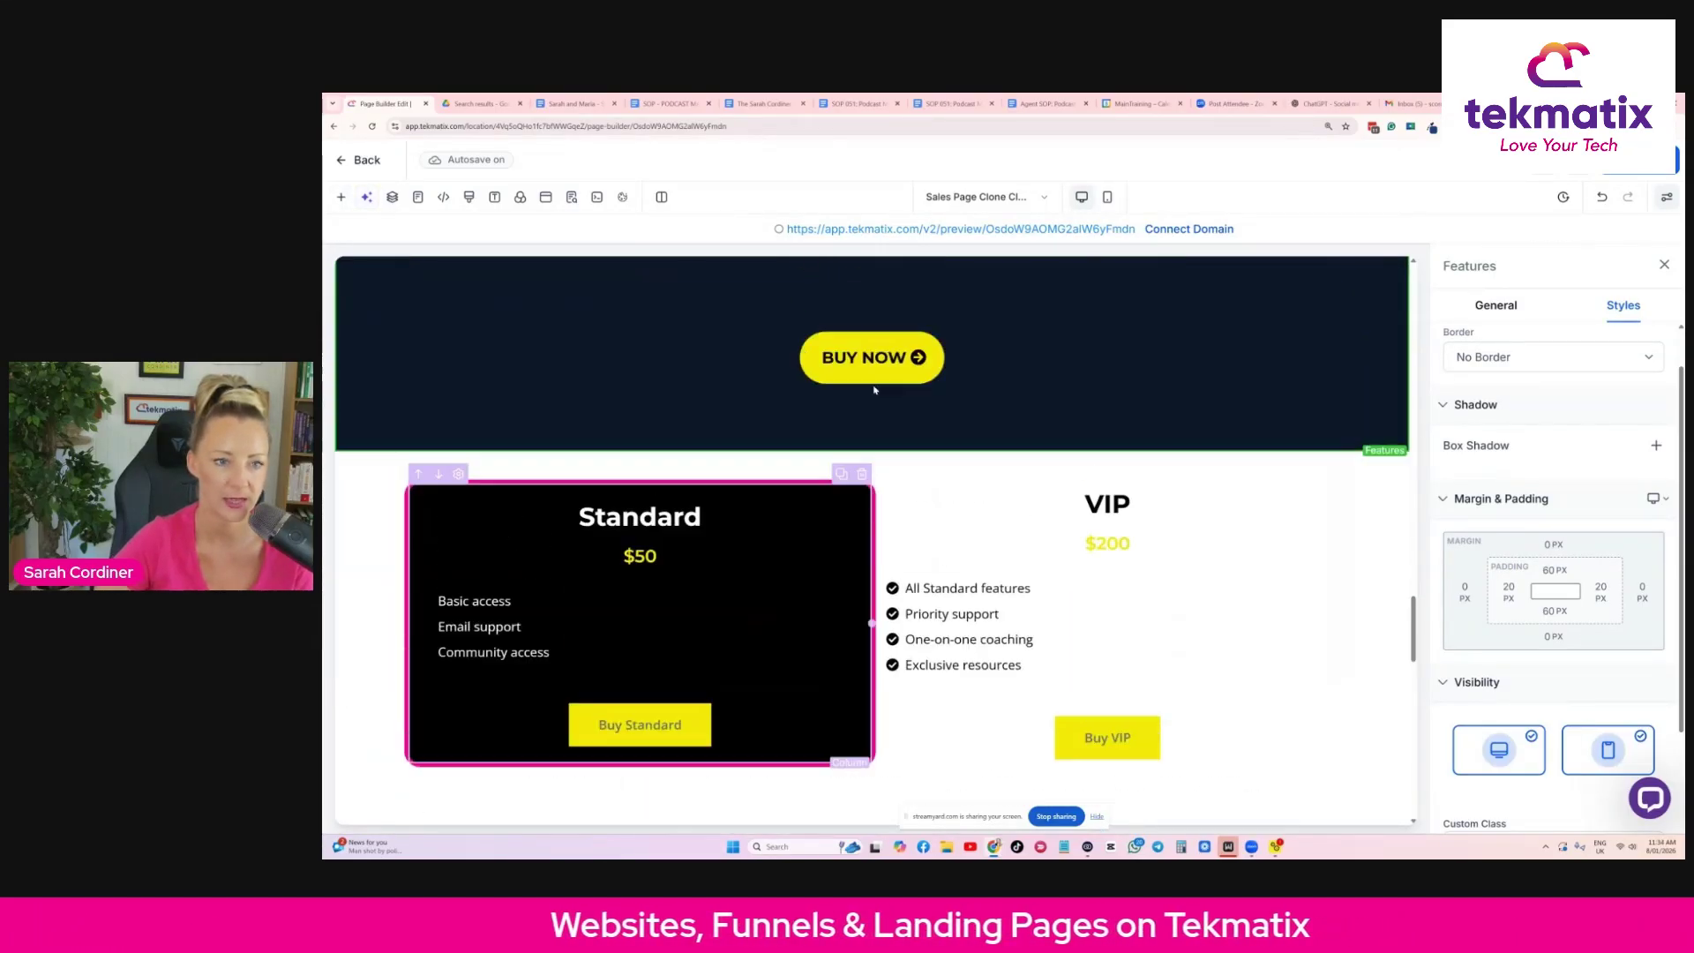
scroll(1003, 332, up, 3)
scroll(971, 424, down, 6)
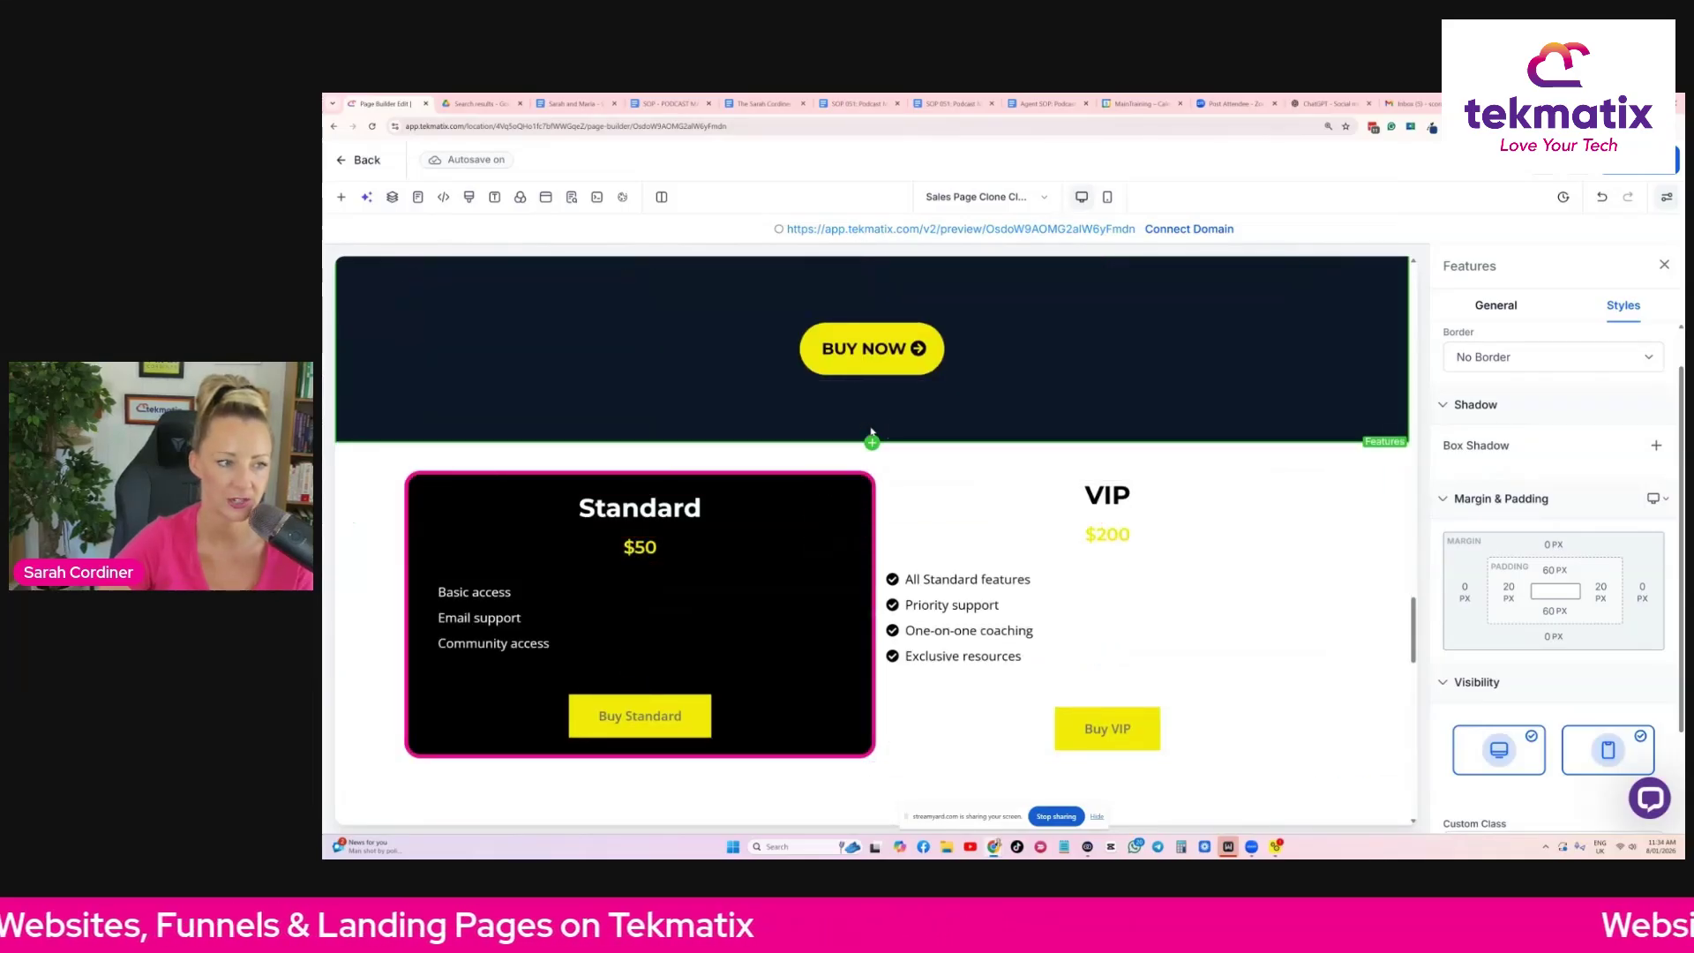
click(871, 444)
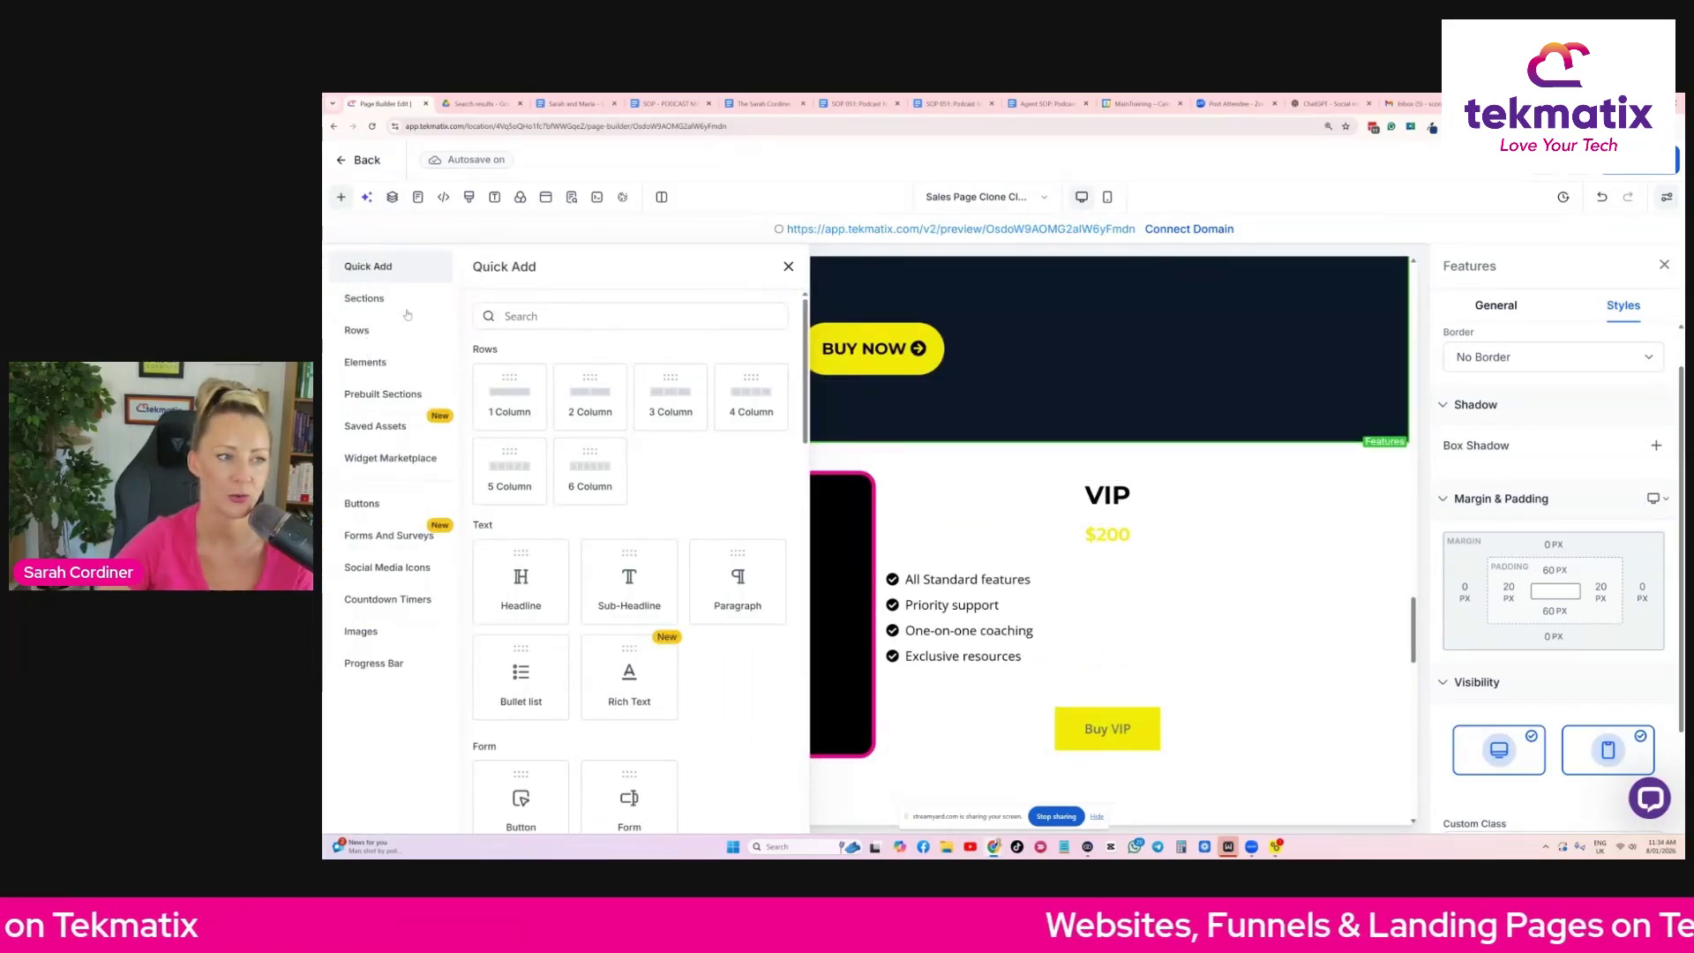
click(788, 269)
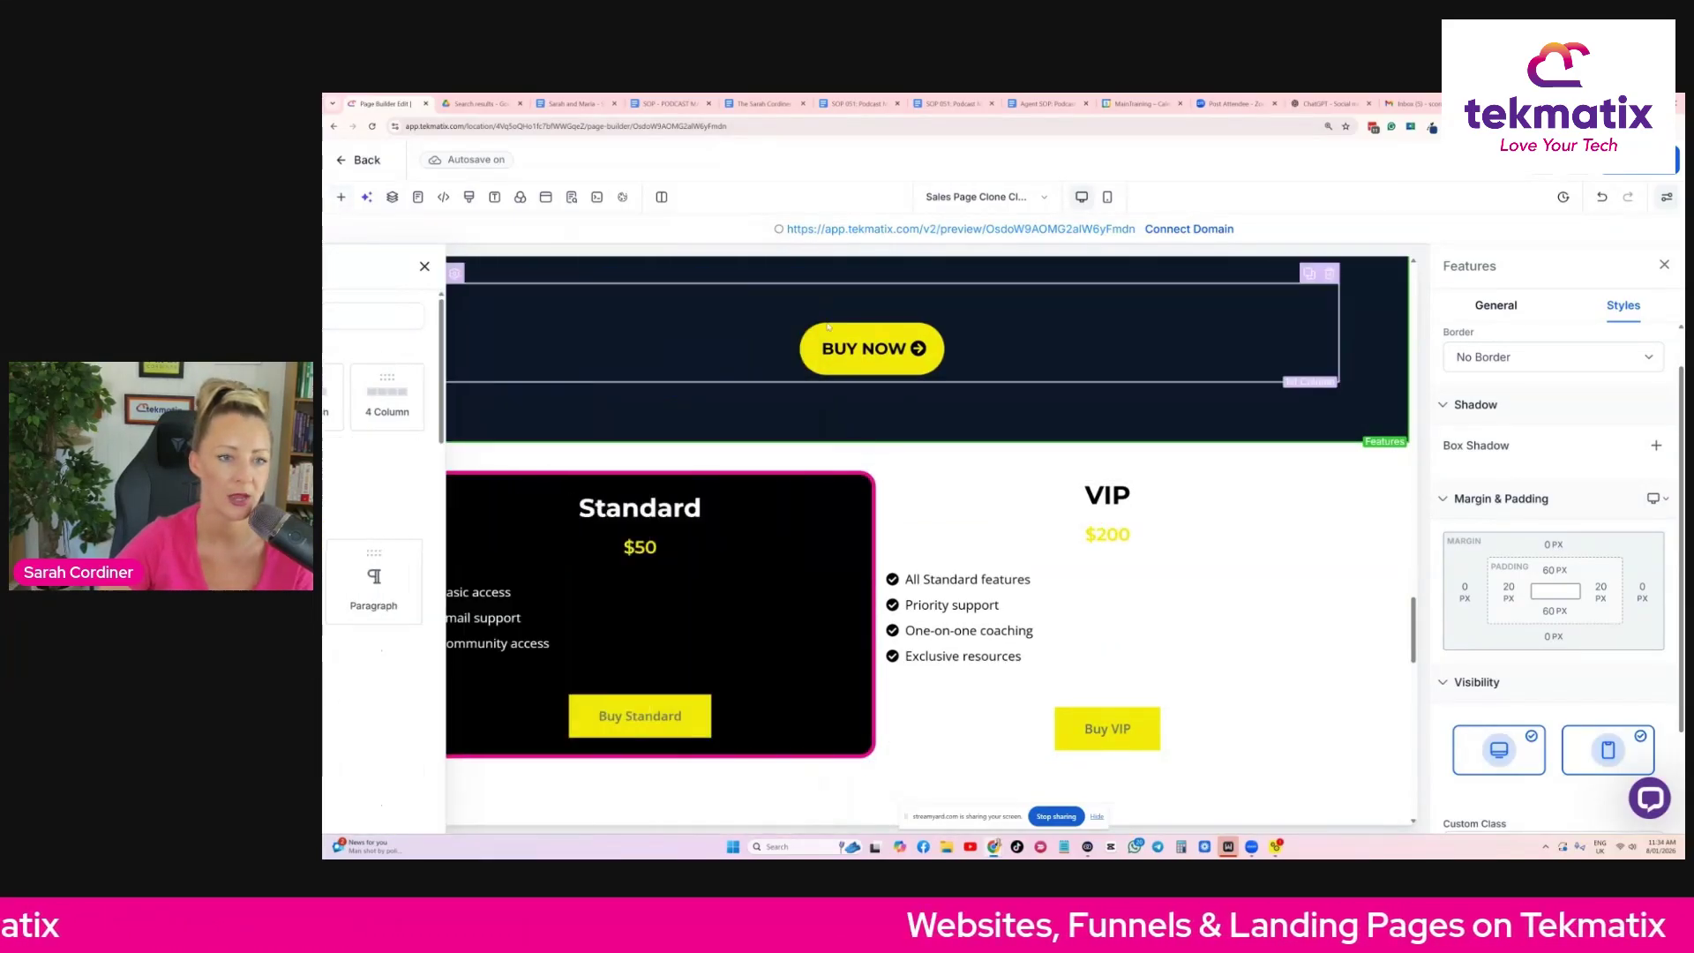
click(339, 198)
click(406, 300)
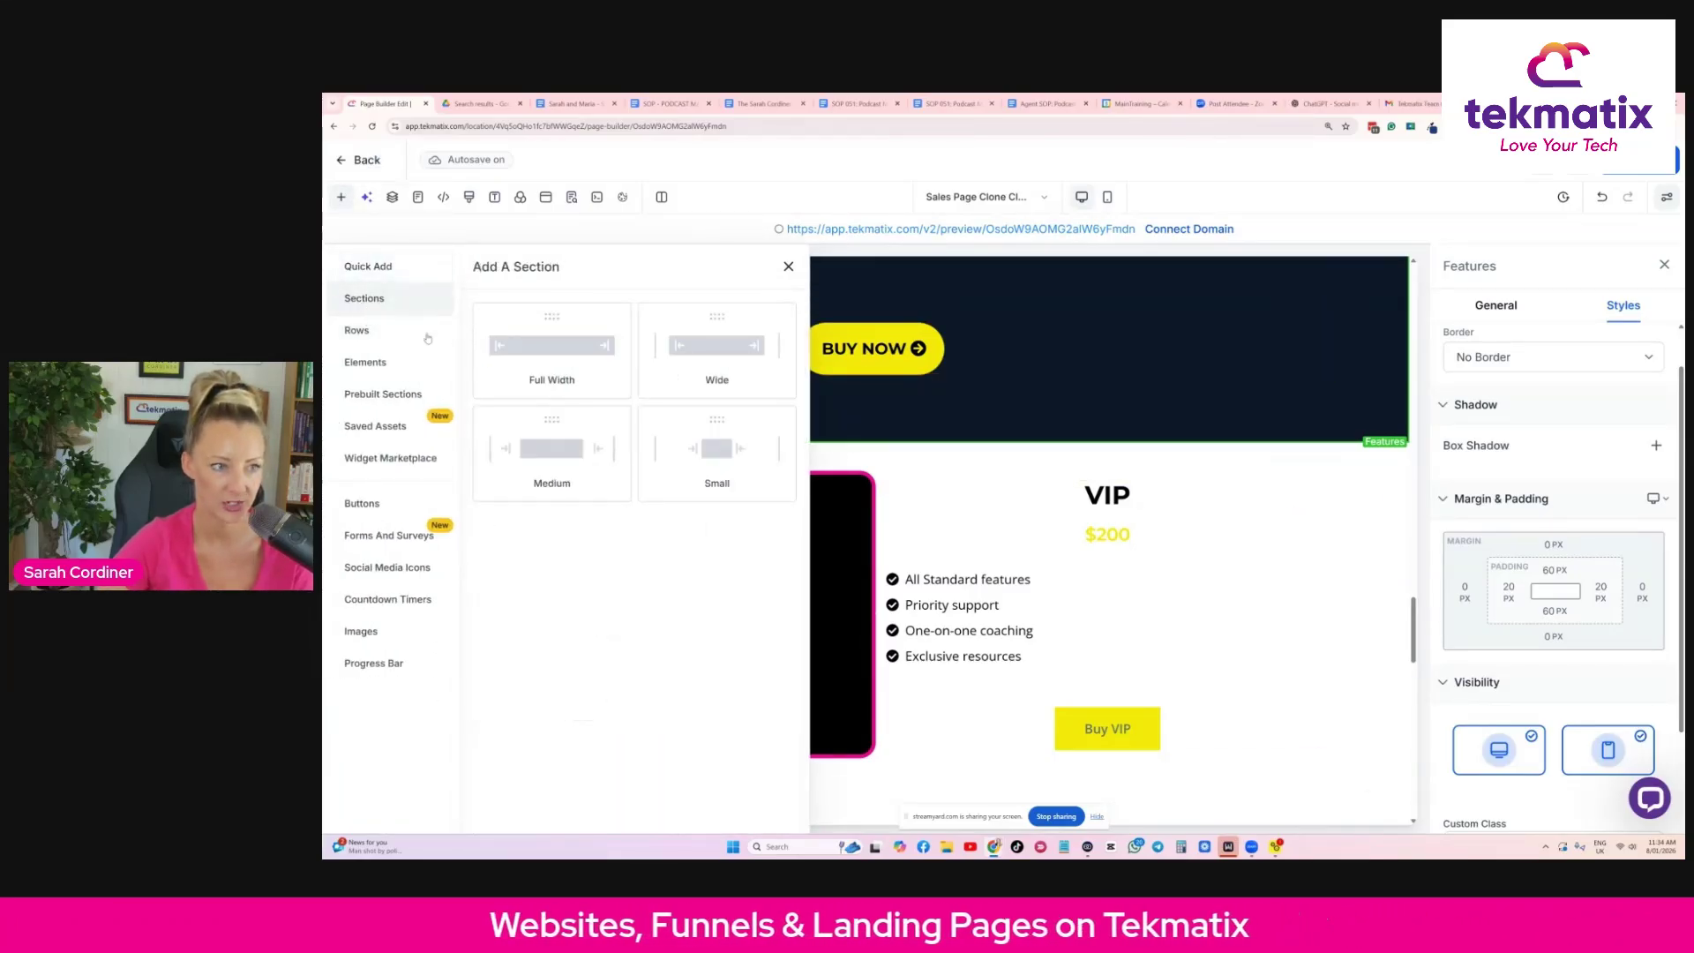
drag(551, 348, 1103, 494)
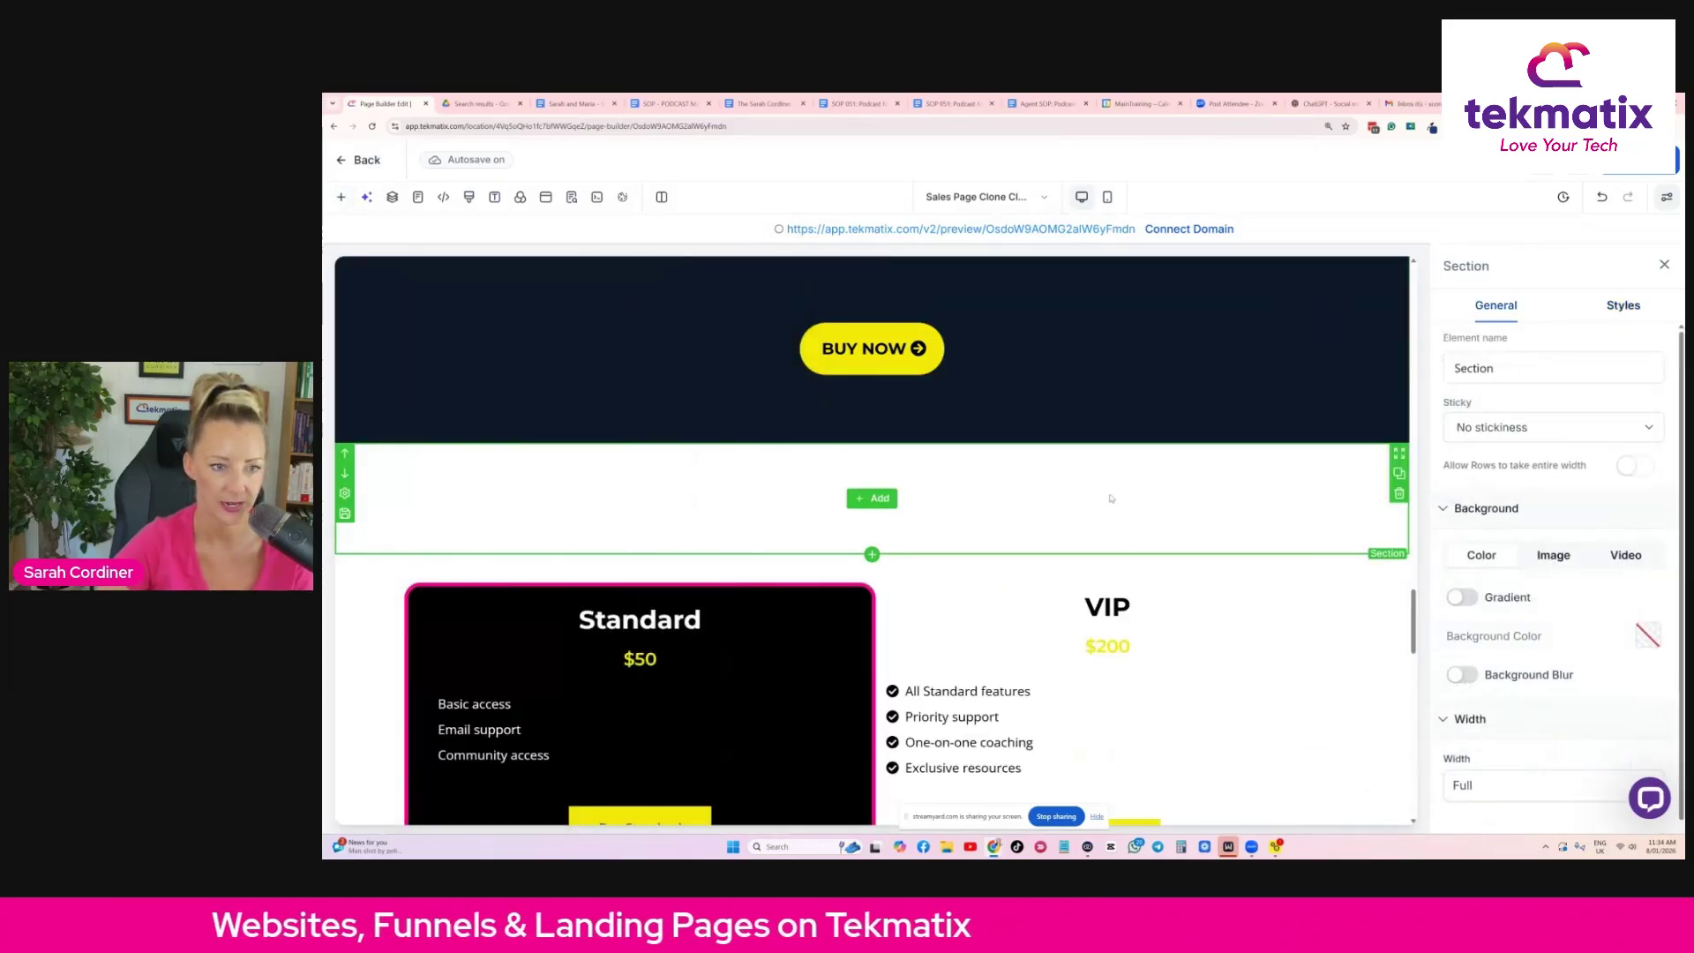
click(874, 500)
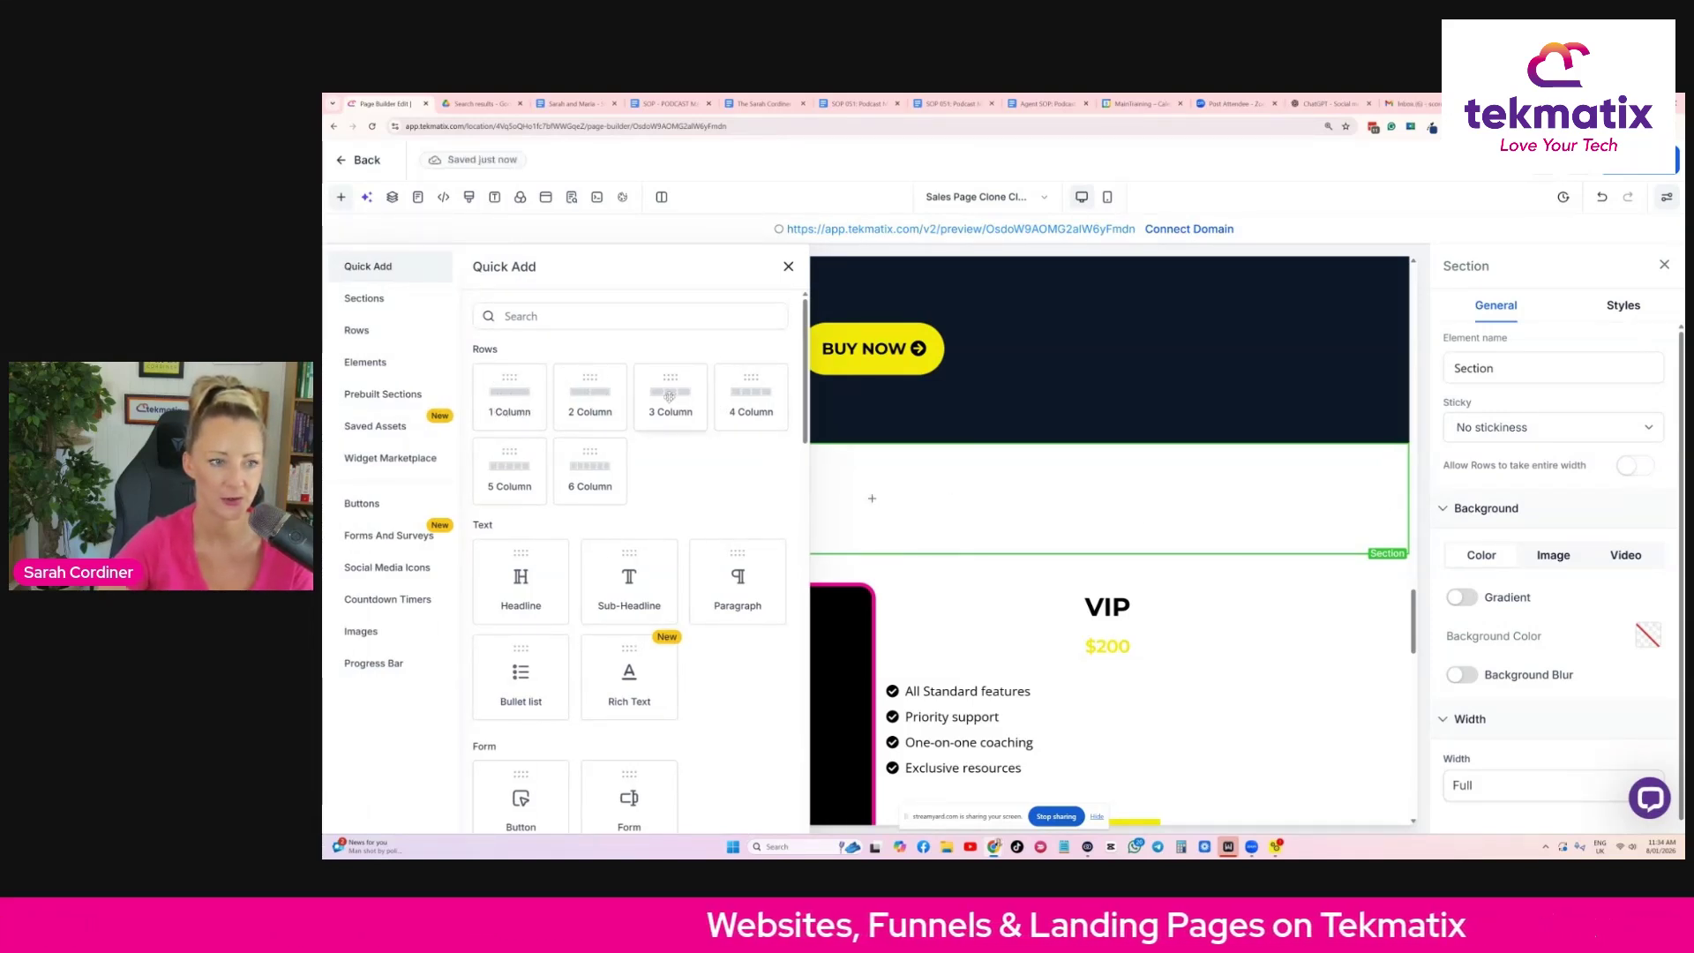
drag(669, 396, 460, 436)
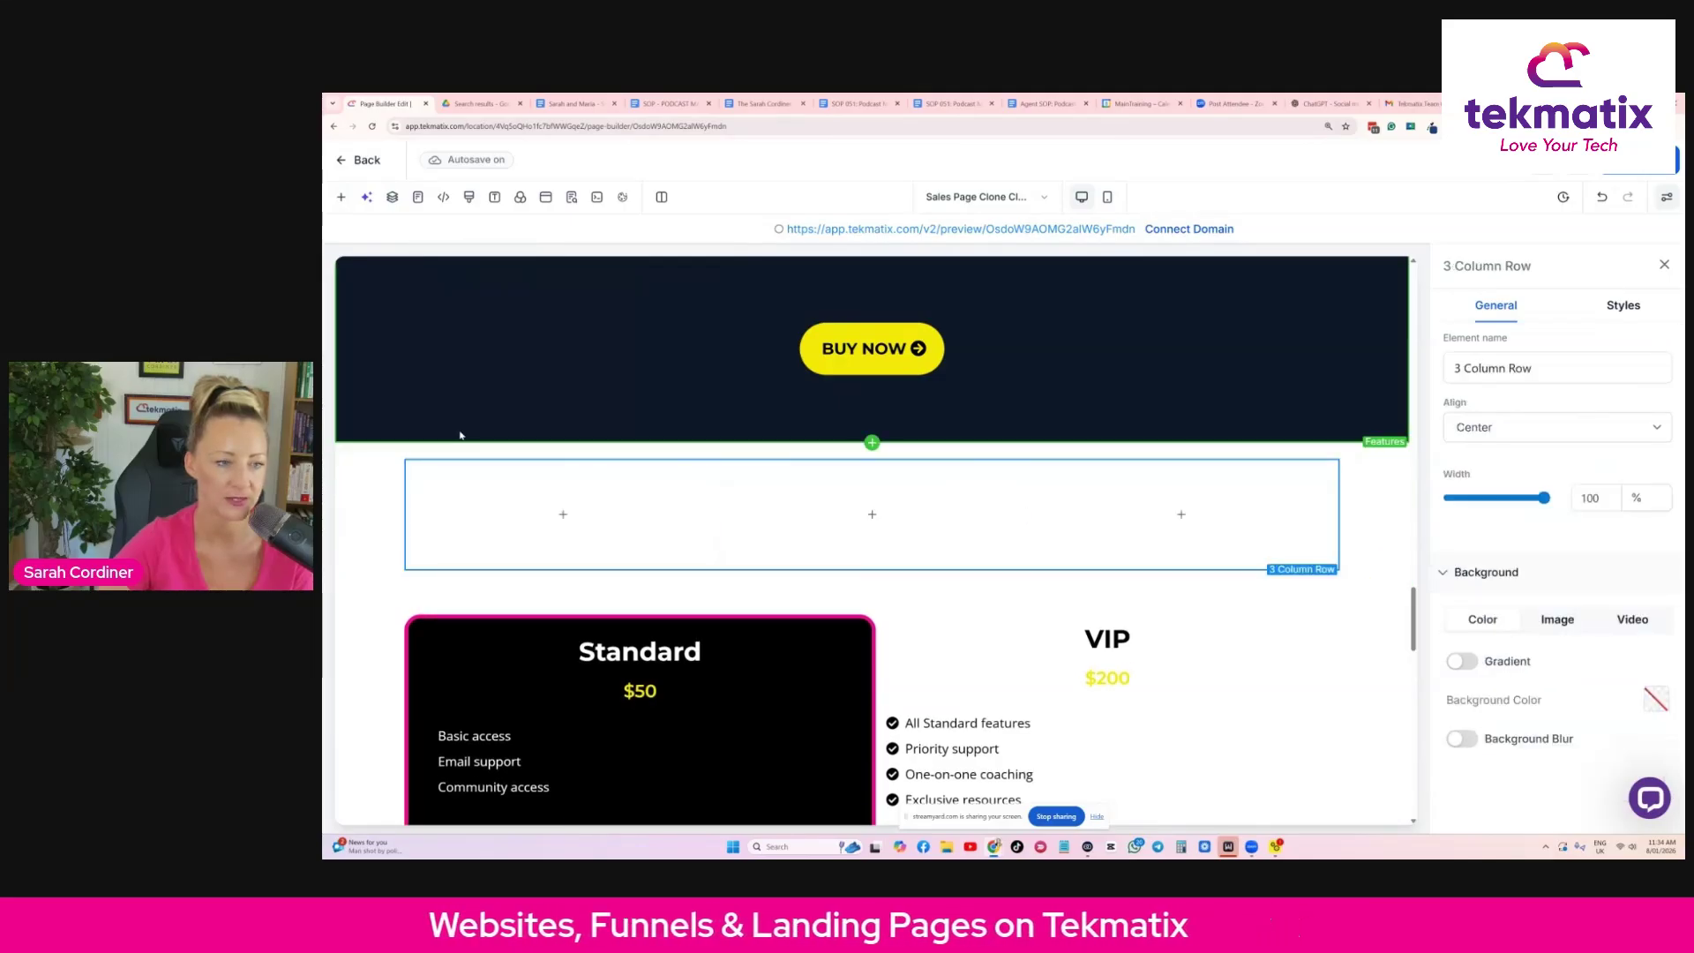
Place an image element in each of the three columns of the new row.
click(563, 508)
scroll(568, 477, down, 3)
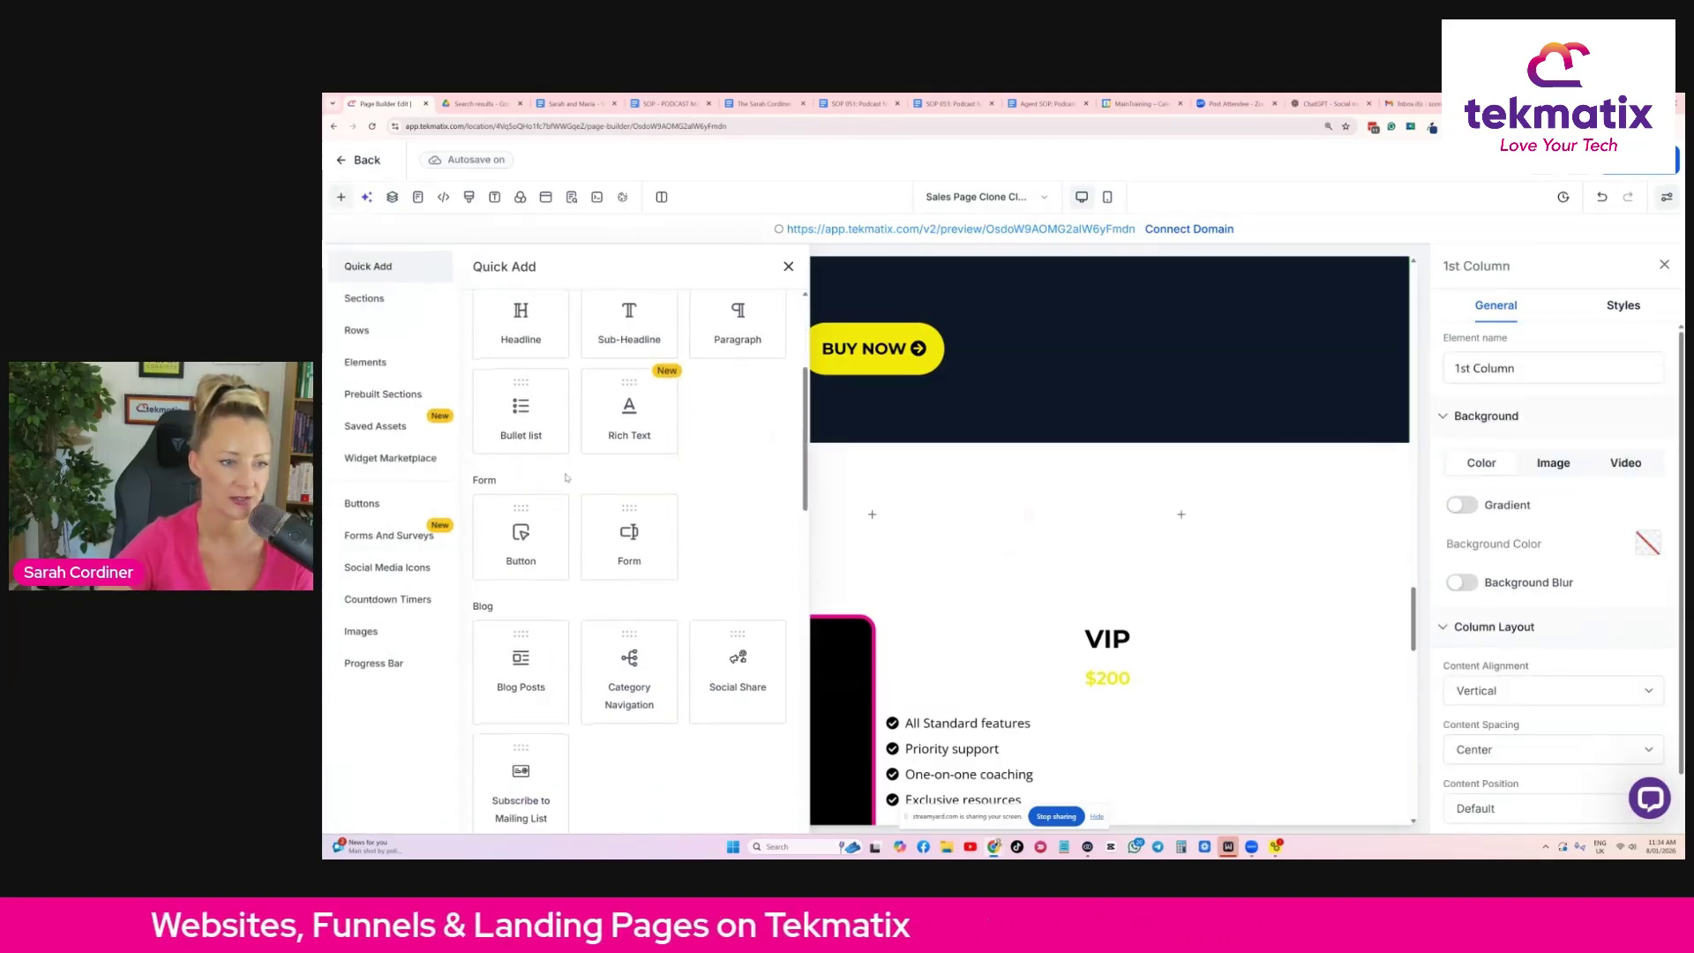
scroll(567, 478, down, 5)
drag(725, 452, 609, 534)
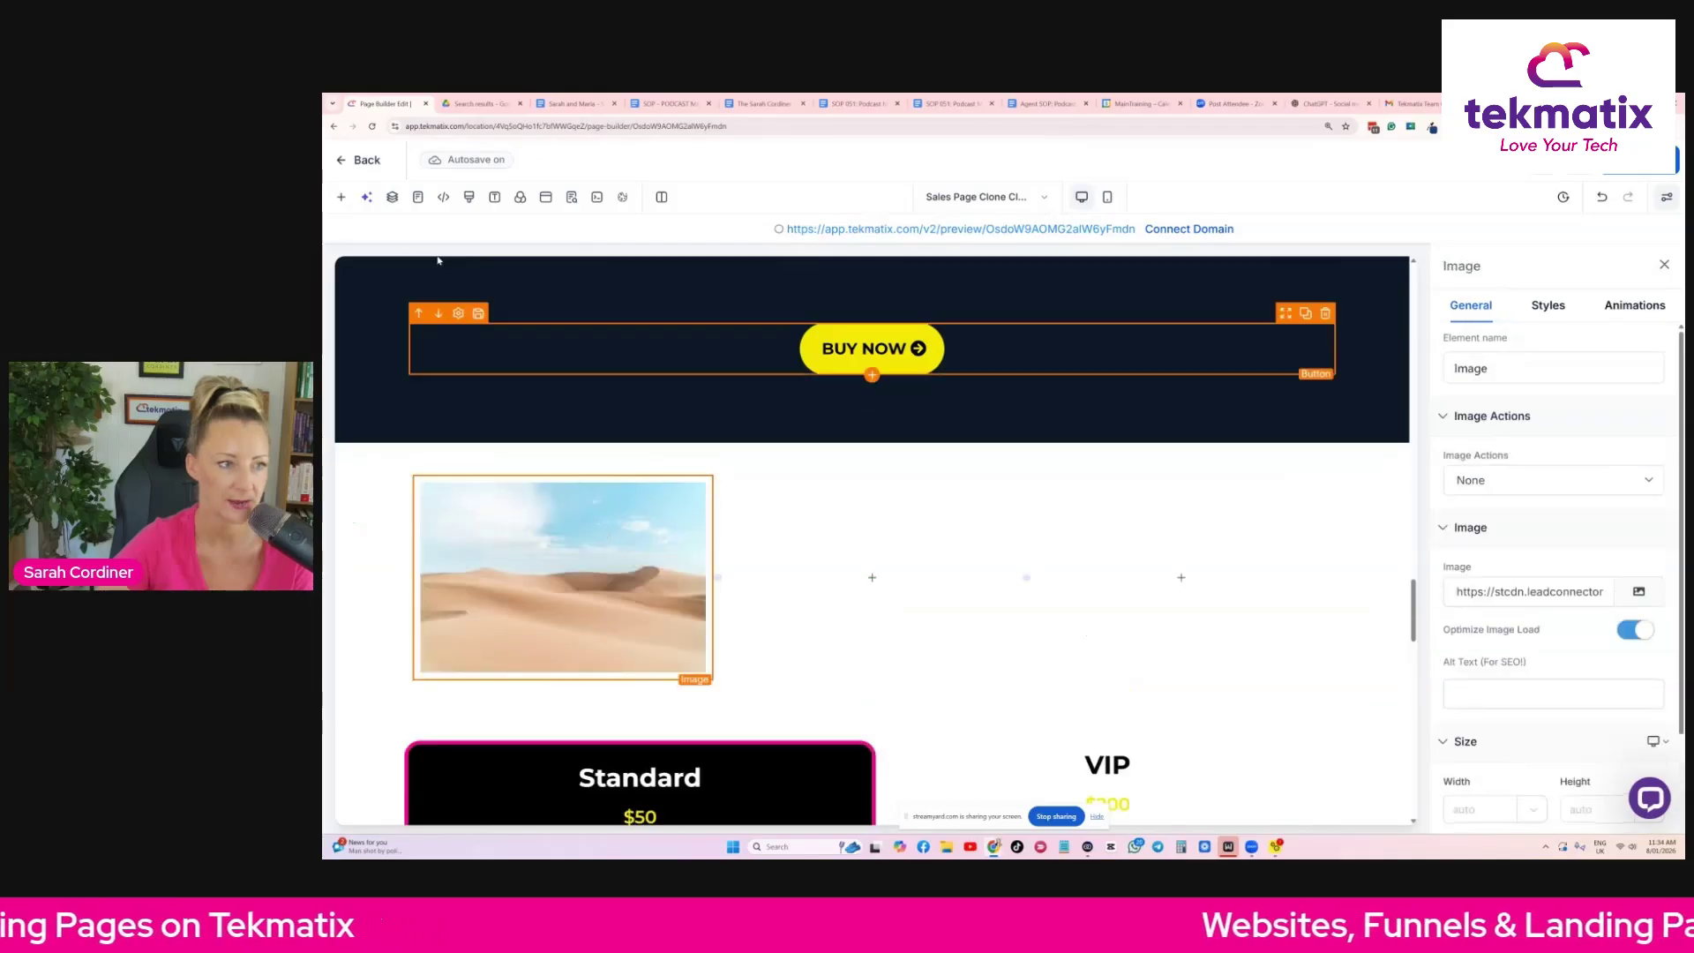
click(341, 197)
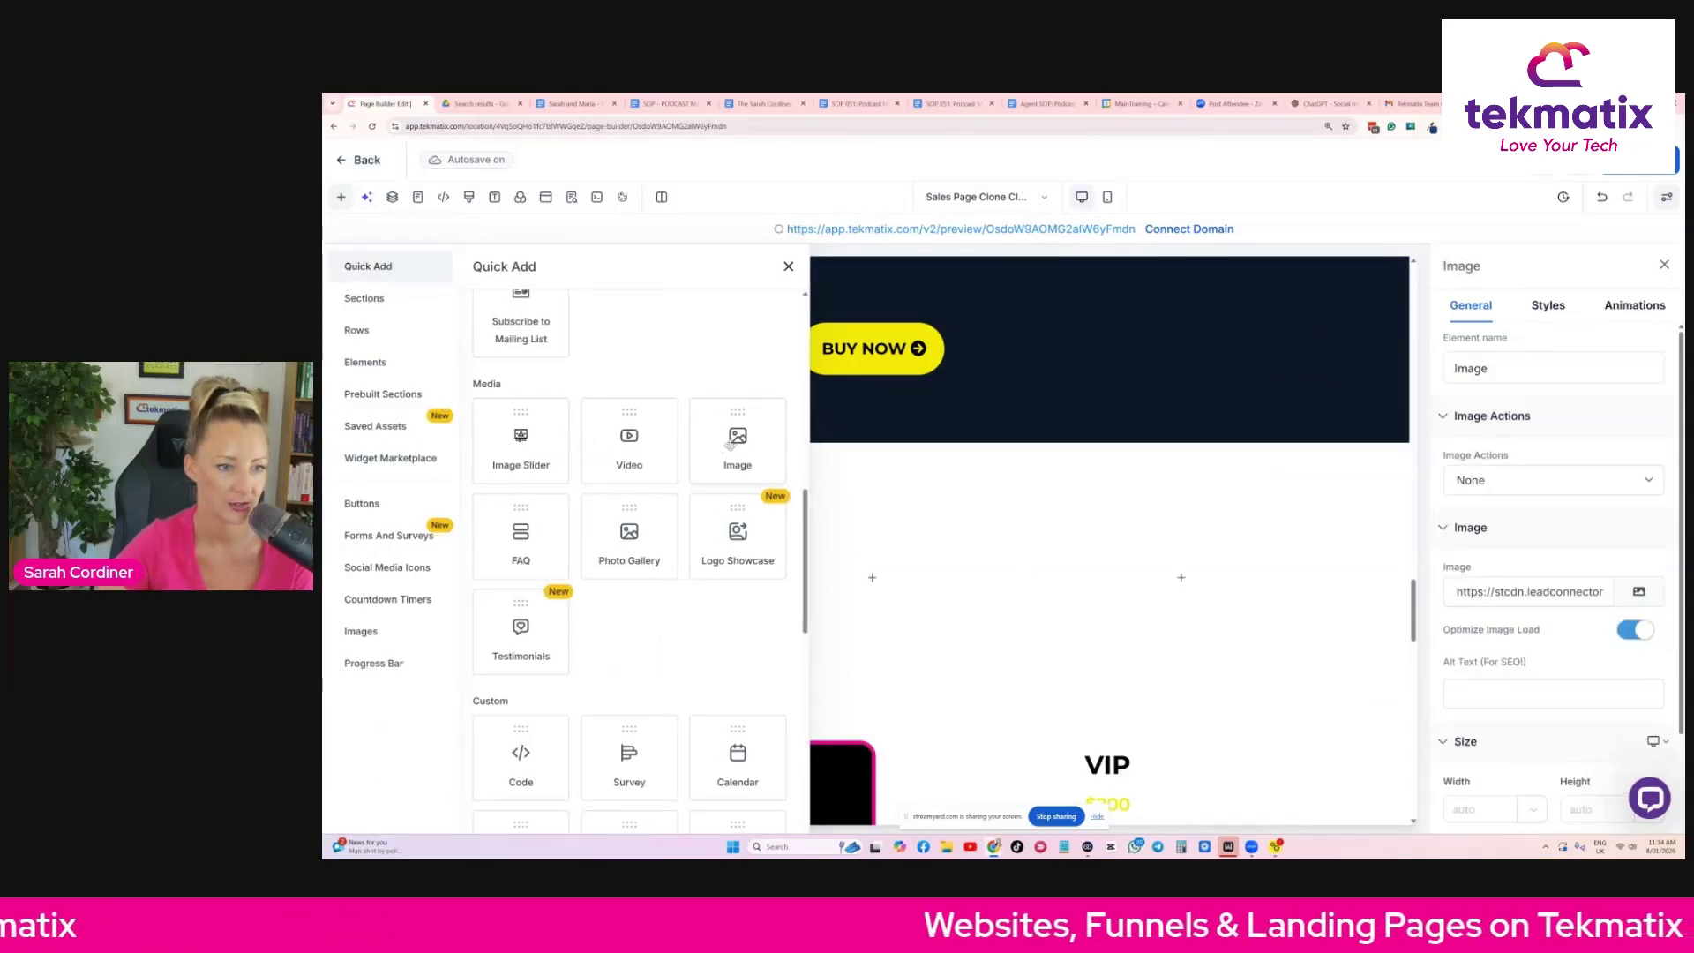
drag(730, 443, 868, 561)
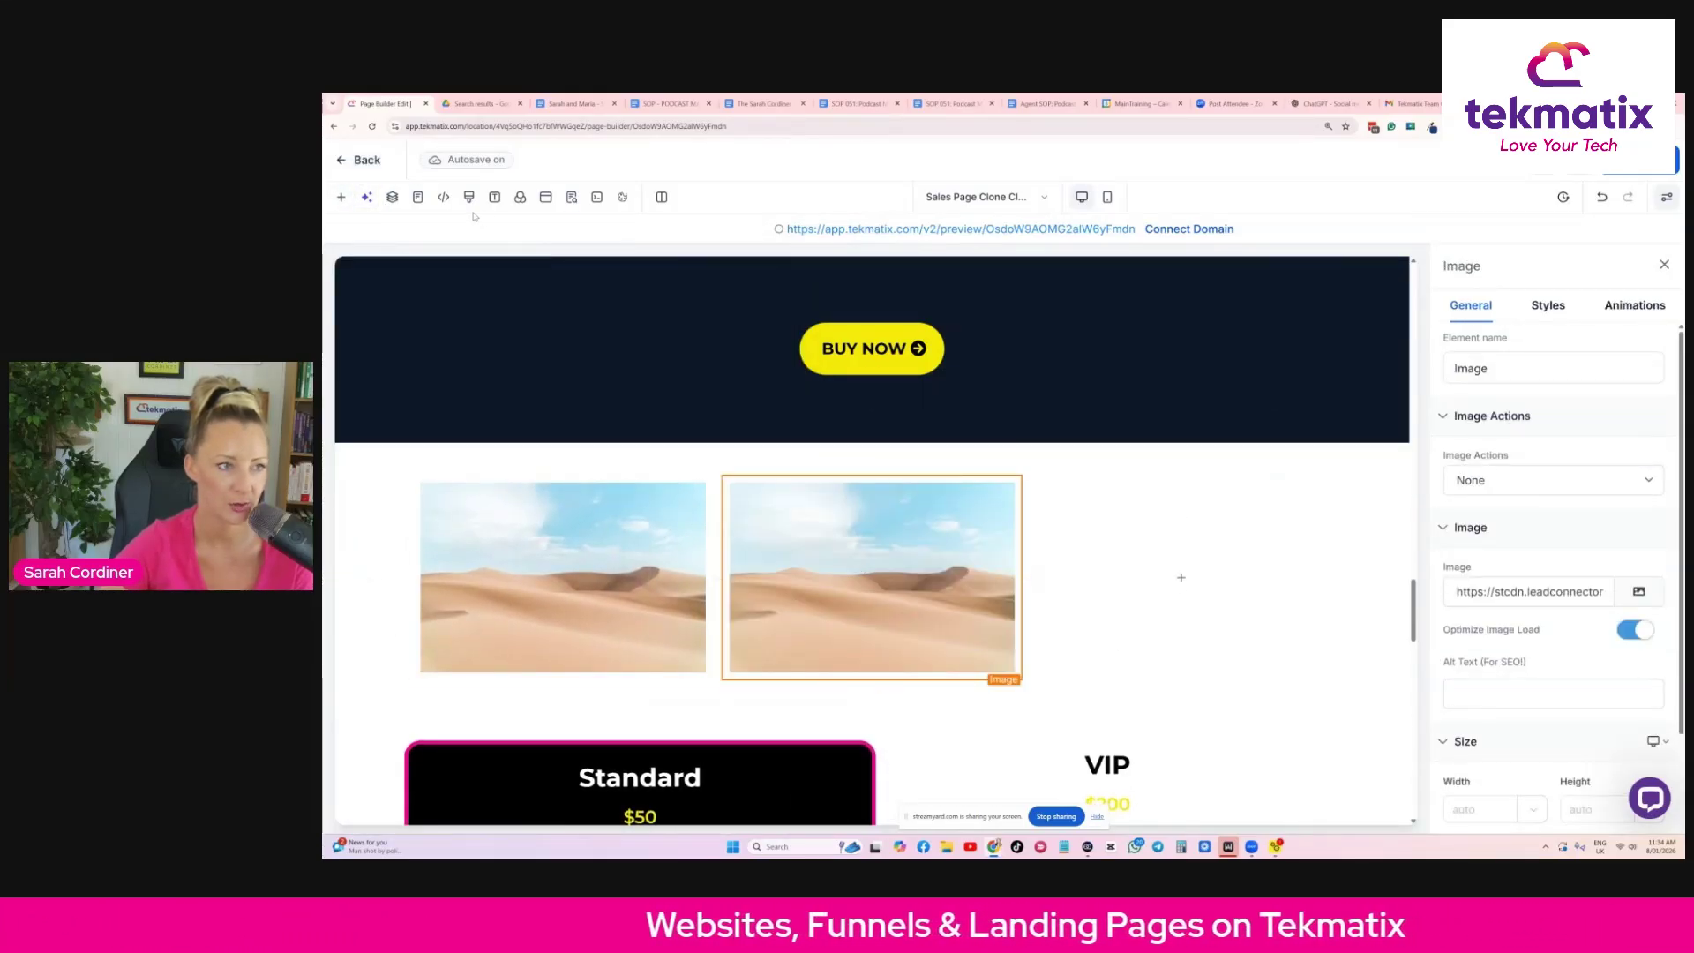
click(340, 196)
drag(737, 441, 1144, 566)
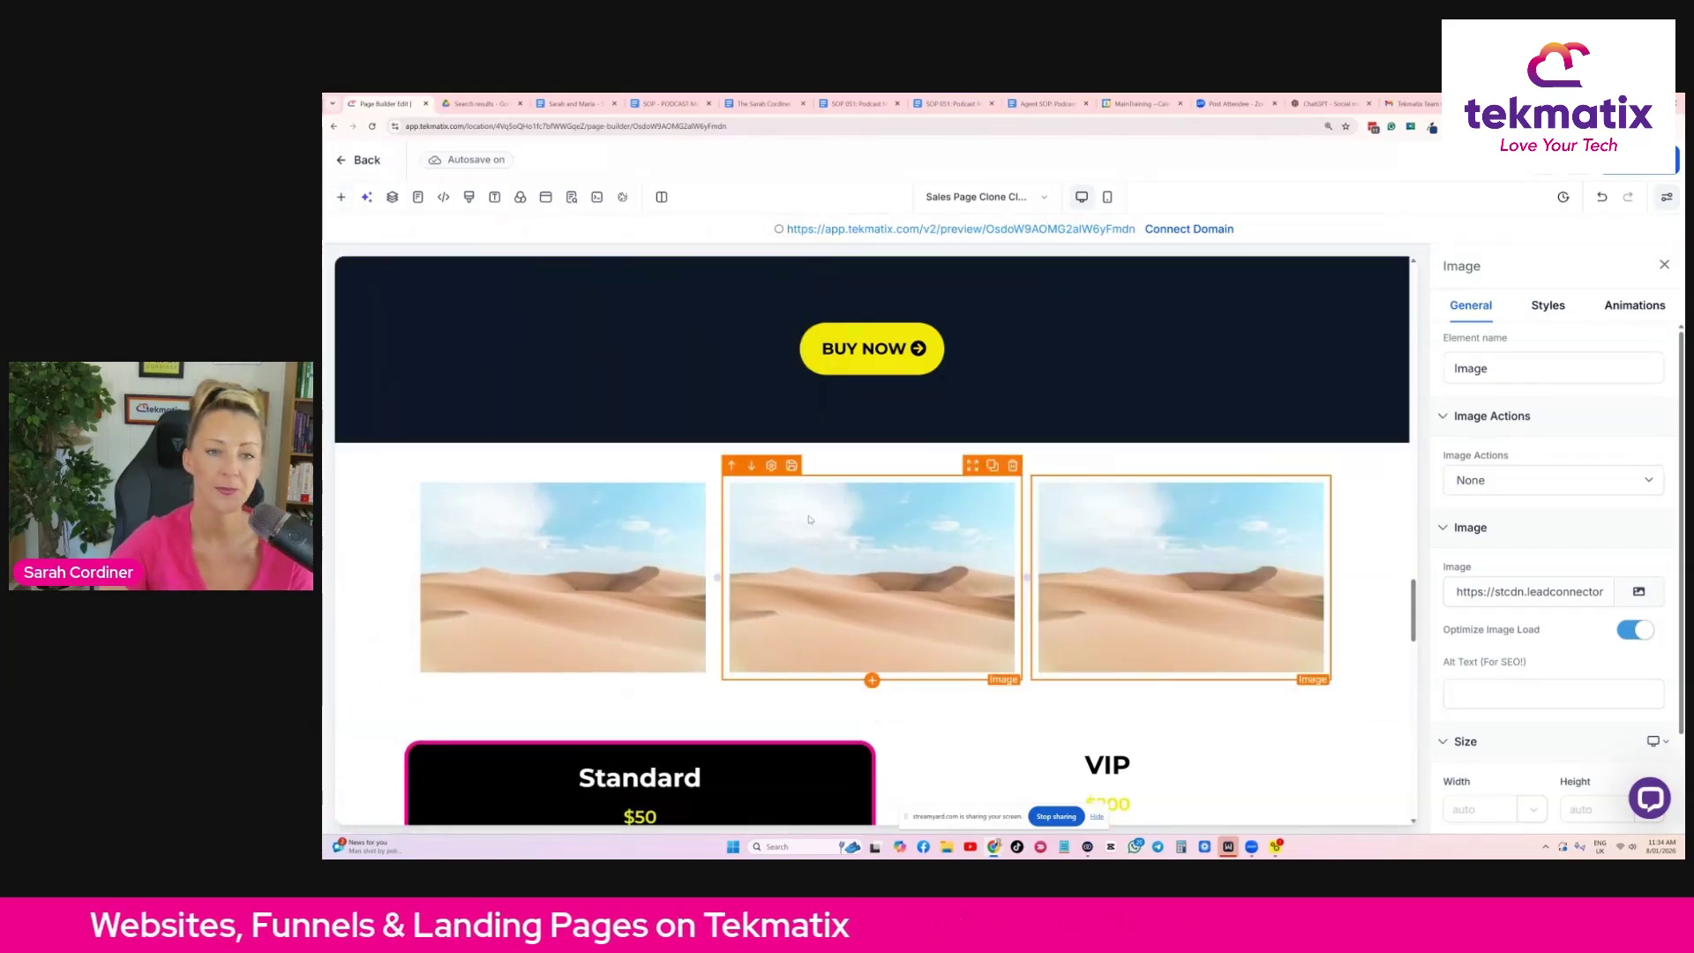
Replace the first column's placeholder image with Untitled design.png from the media storage.
click(564, 546)
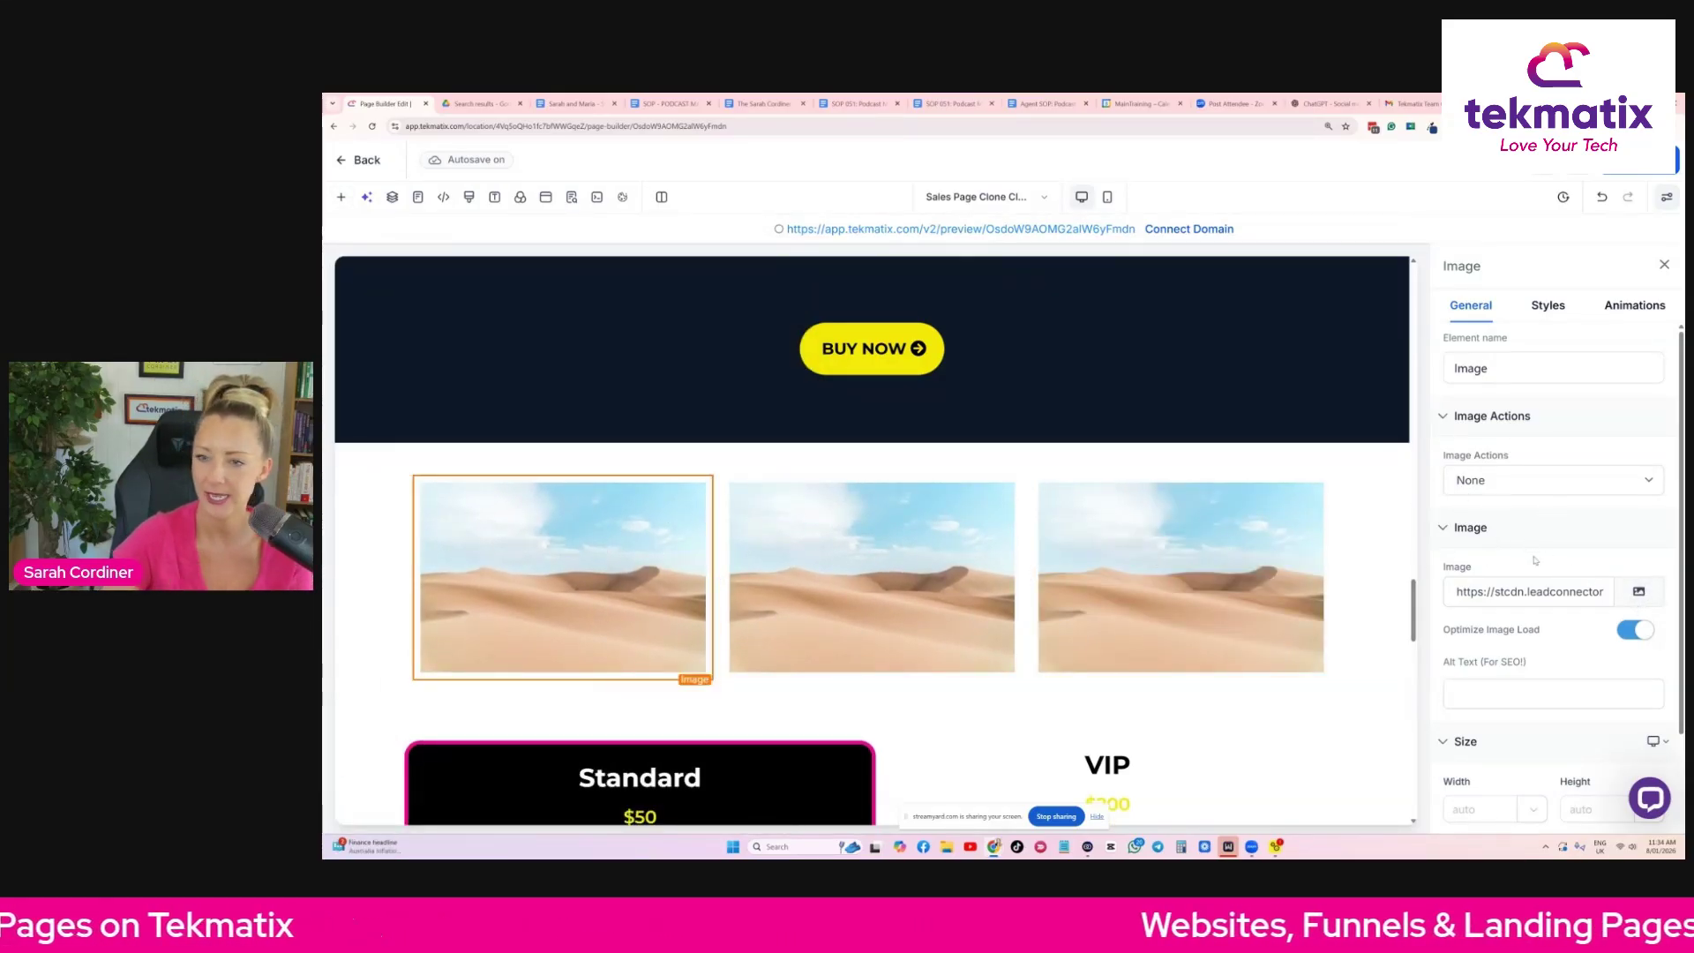
click(1637, 590)
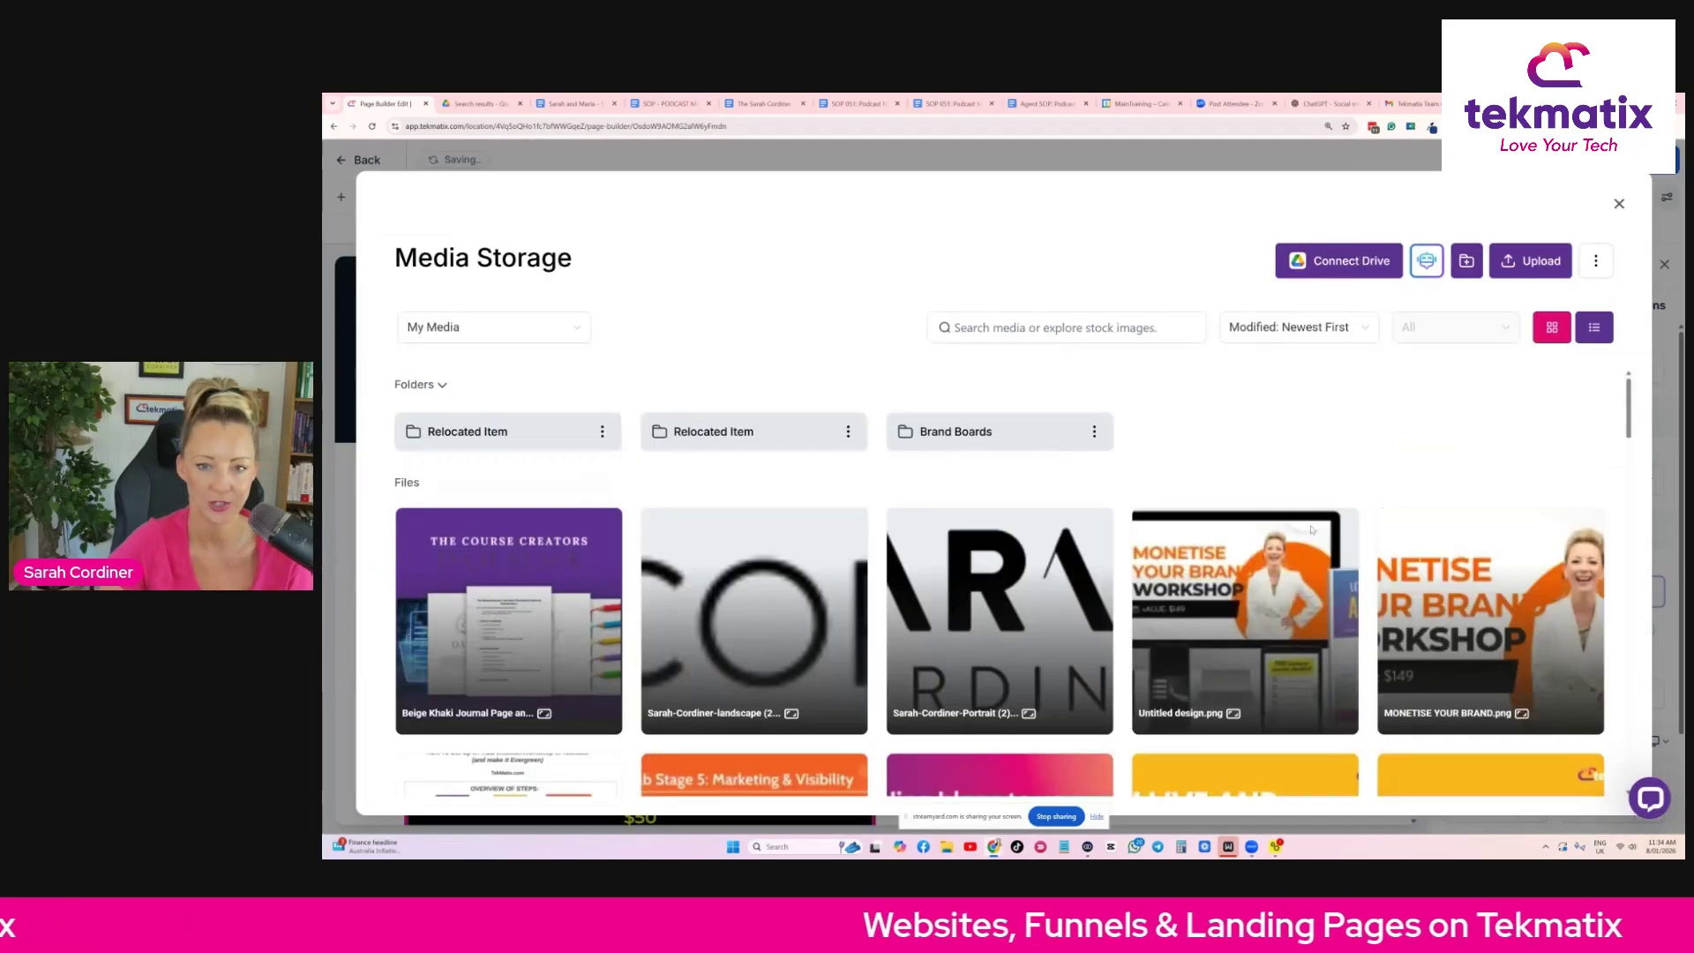
click(1275, 584)
Replace the middle column's placeholder image with the Content Marketing Masterclass graphic from the media storage.
click(924, 558)
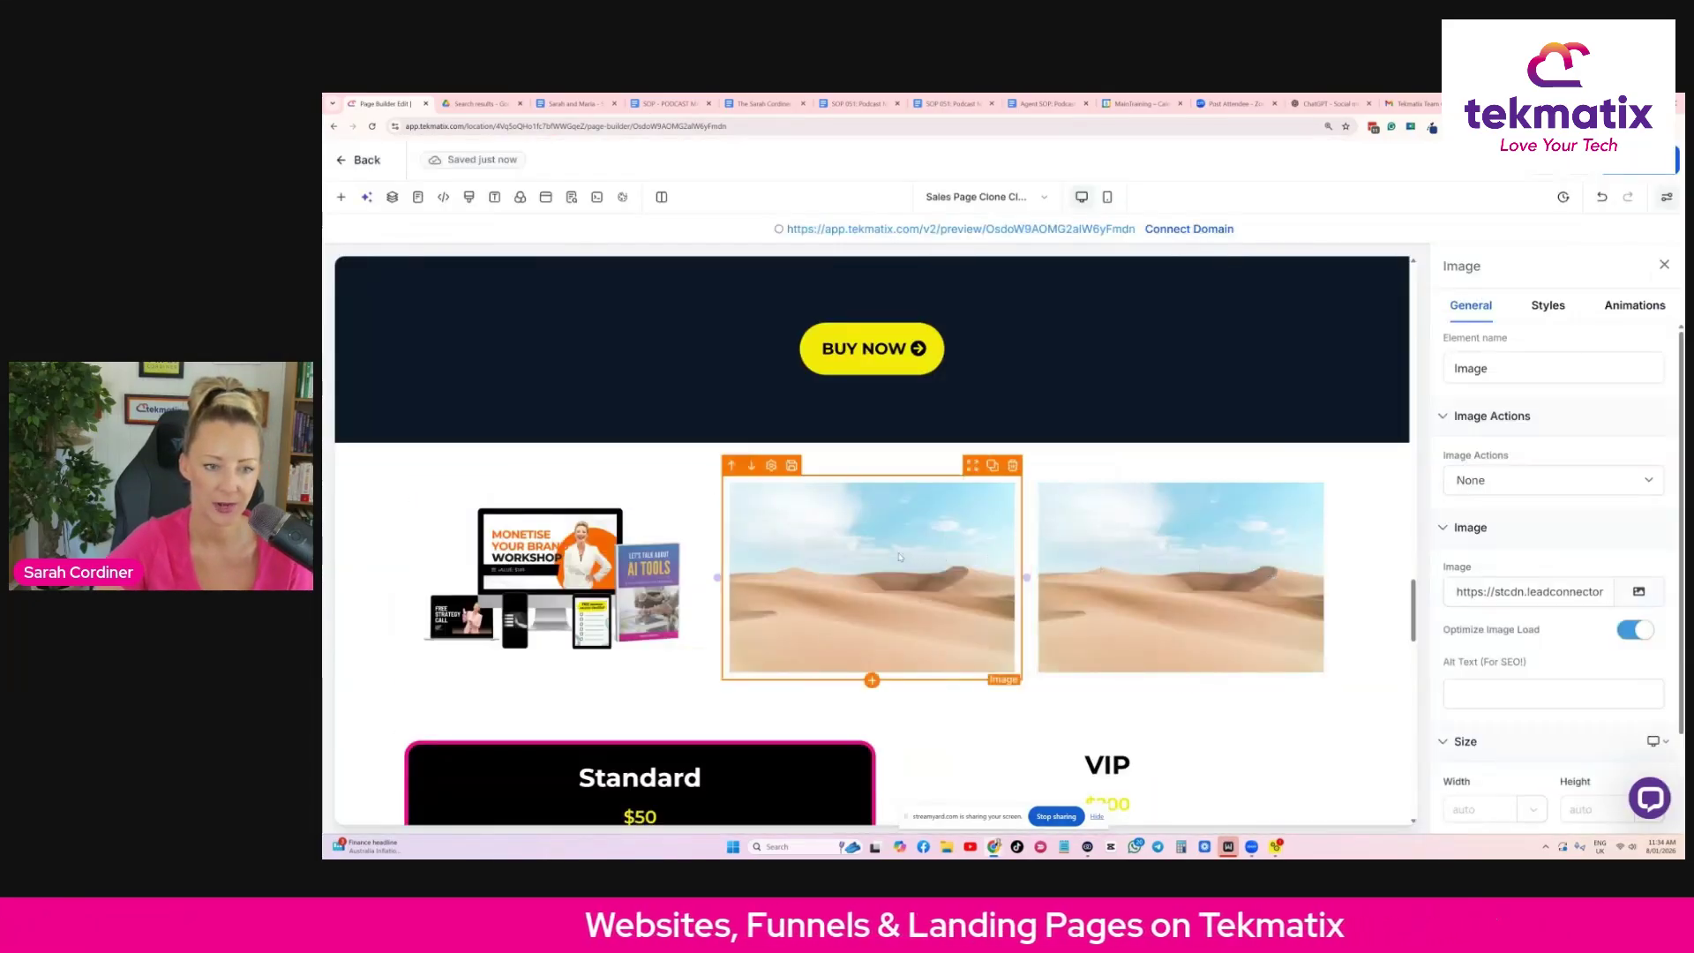
click(1638, 591)
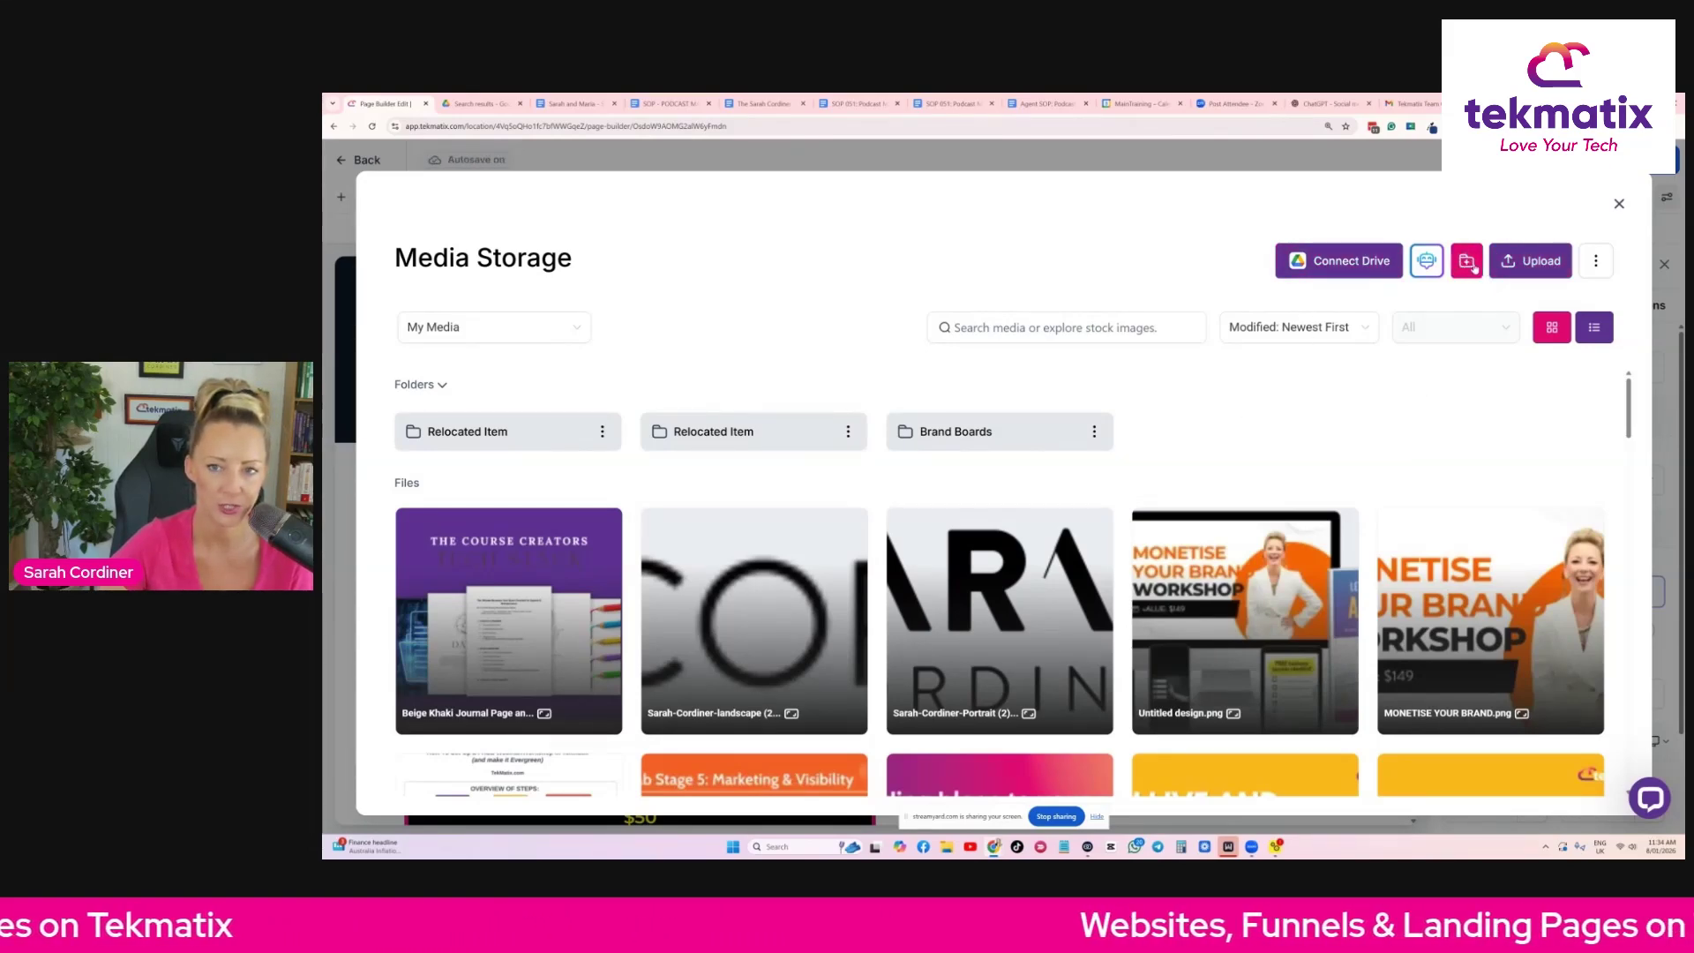
scroll(1354, 469, down, 10)
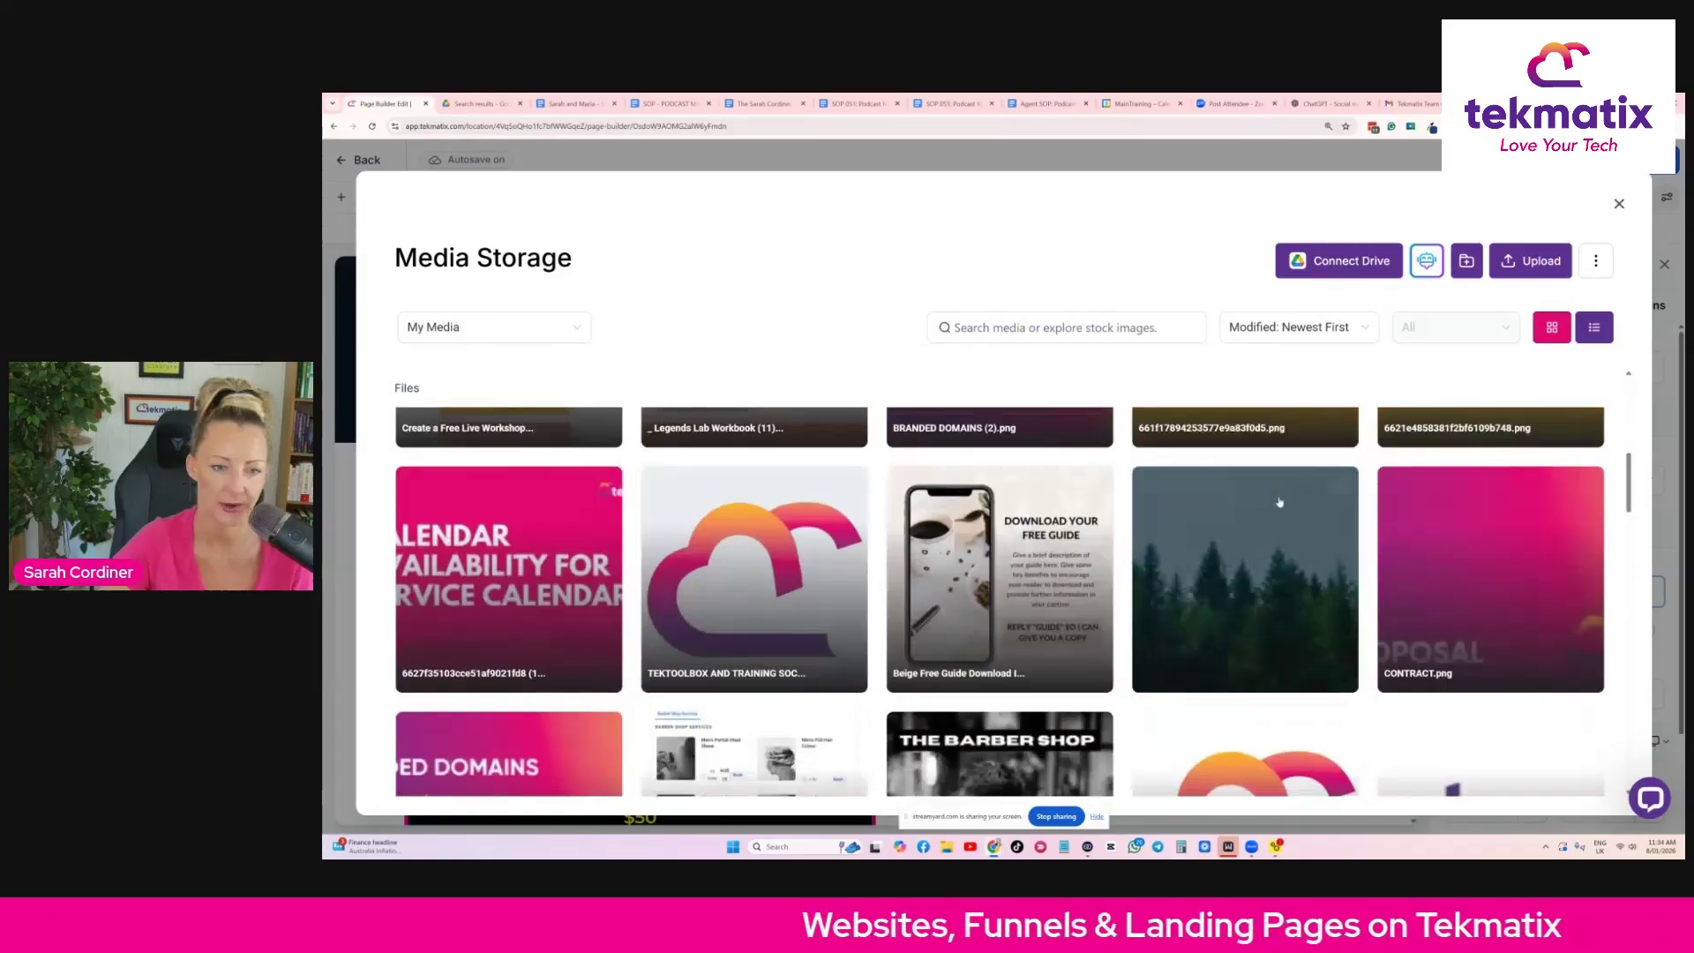
scroll(1282, 605, down, 5)
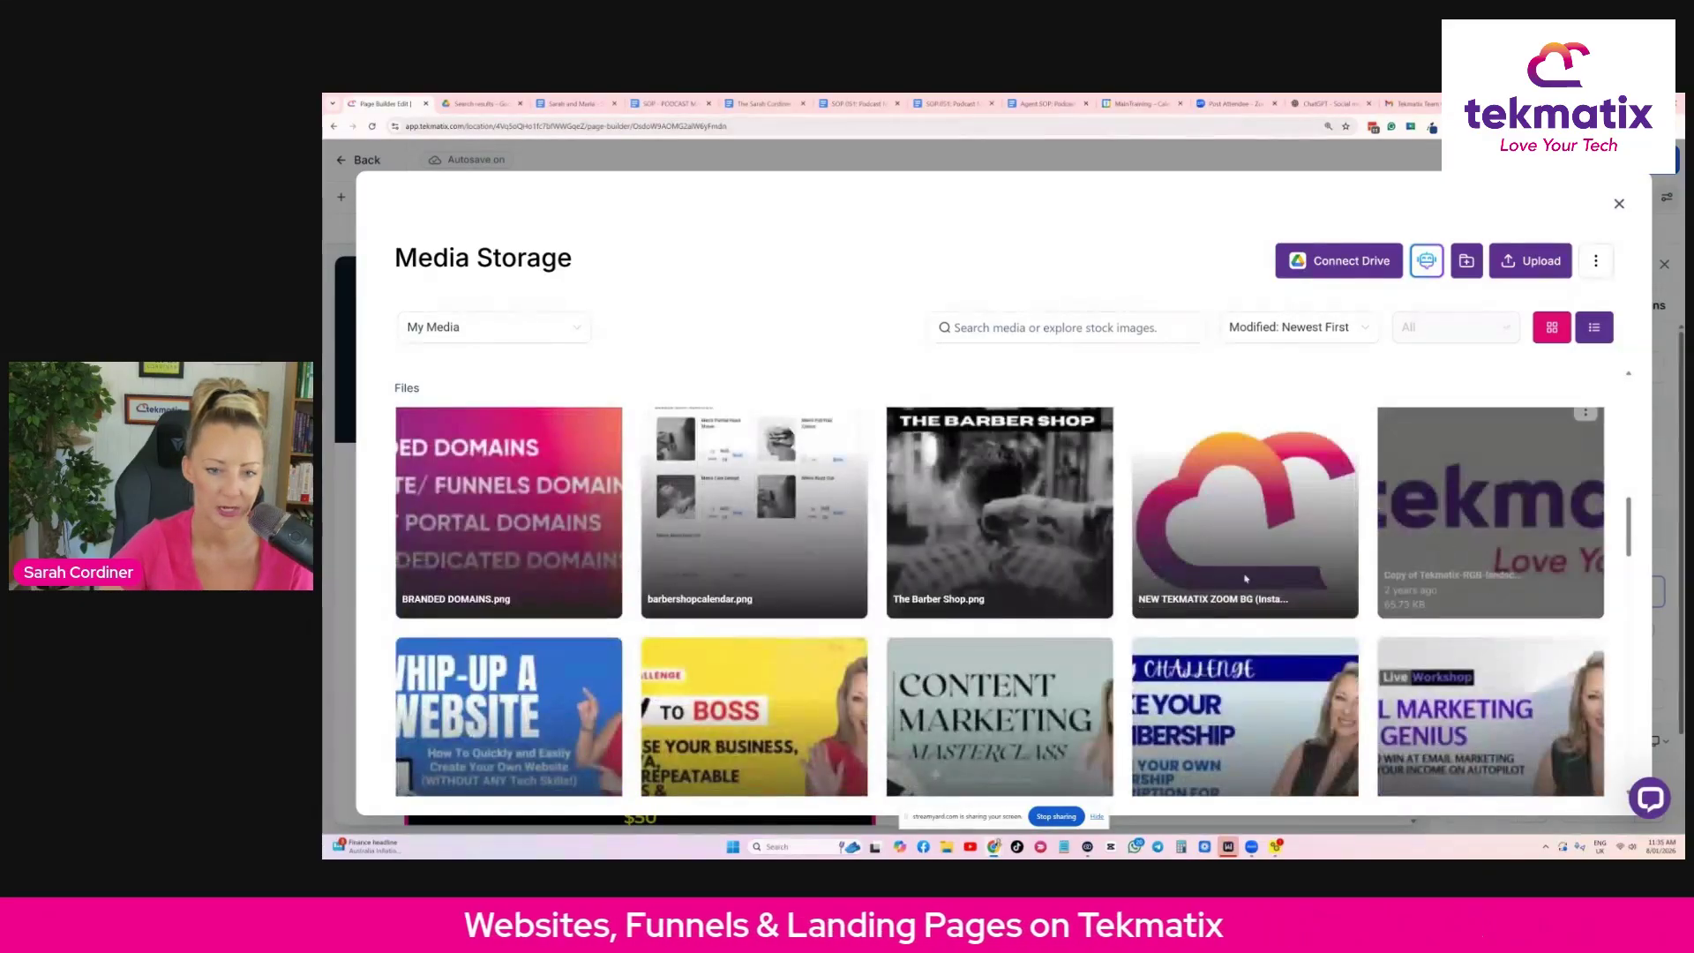
click(1000, 644)
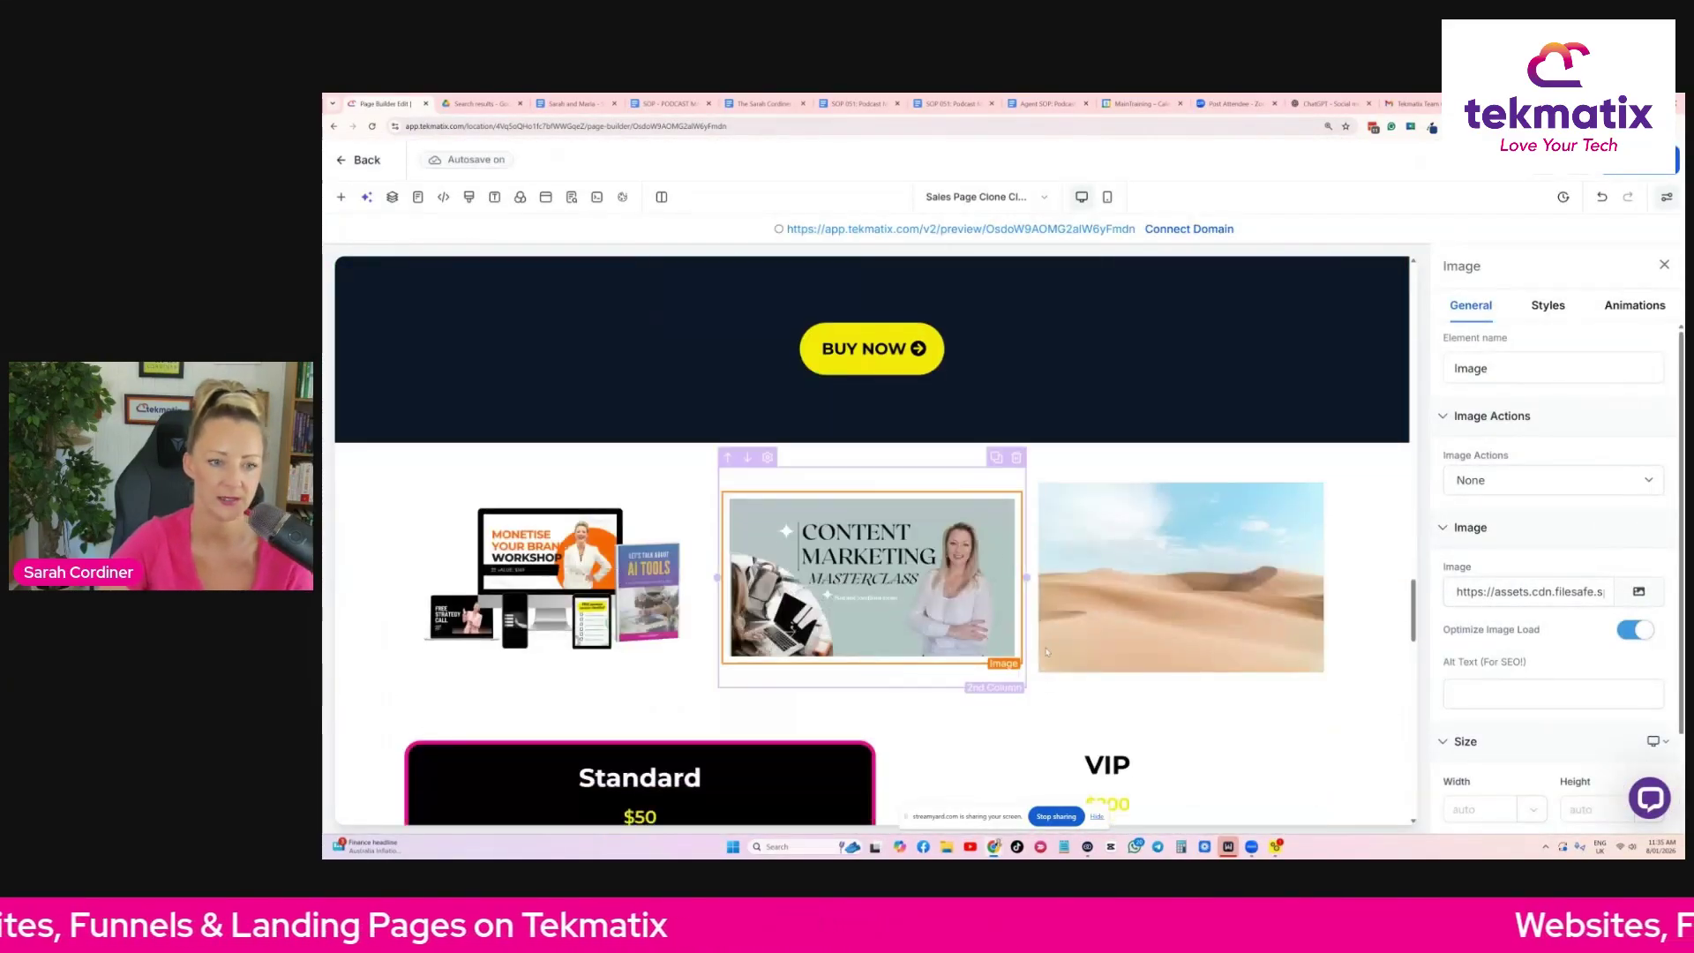
Insert an image slider above the row of three images and open its settings.
click(341, 198)
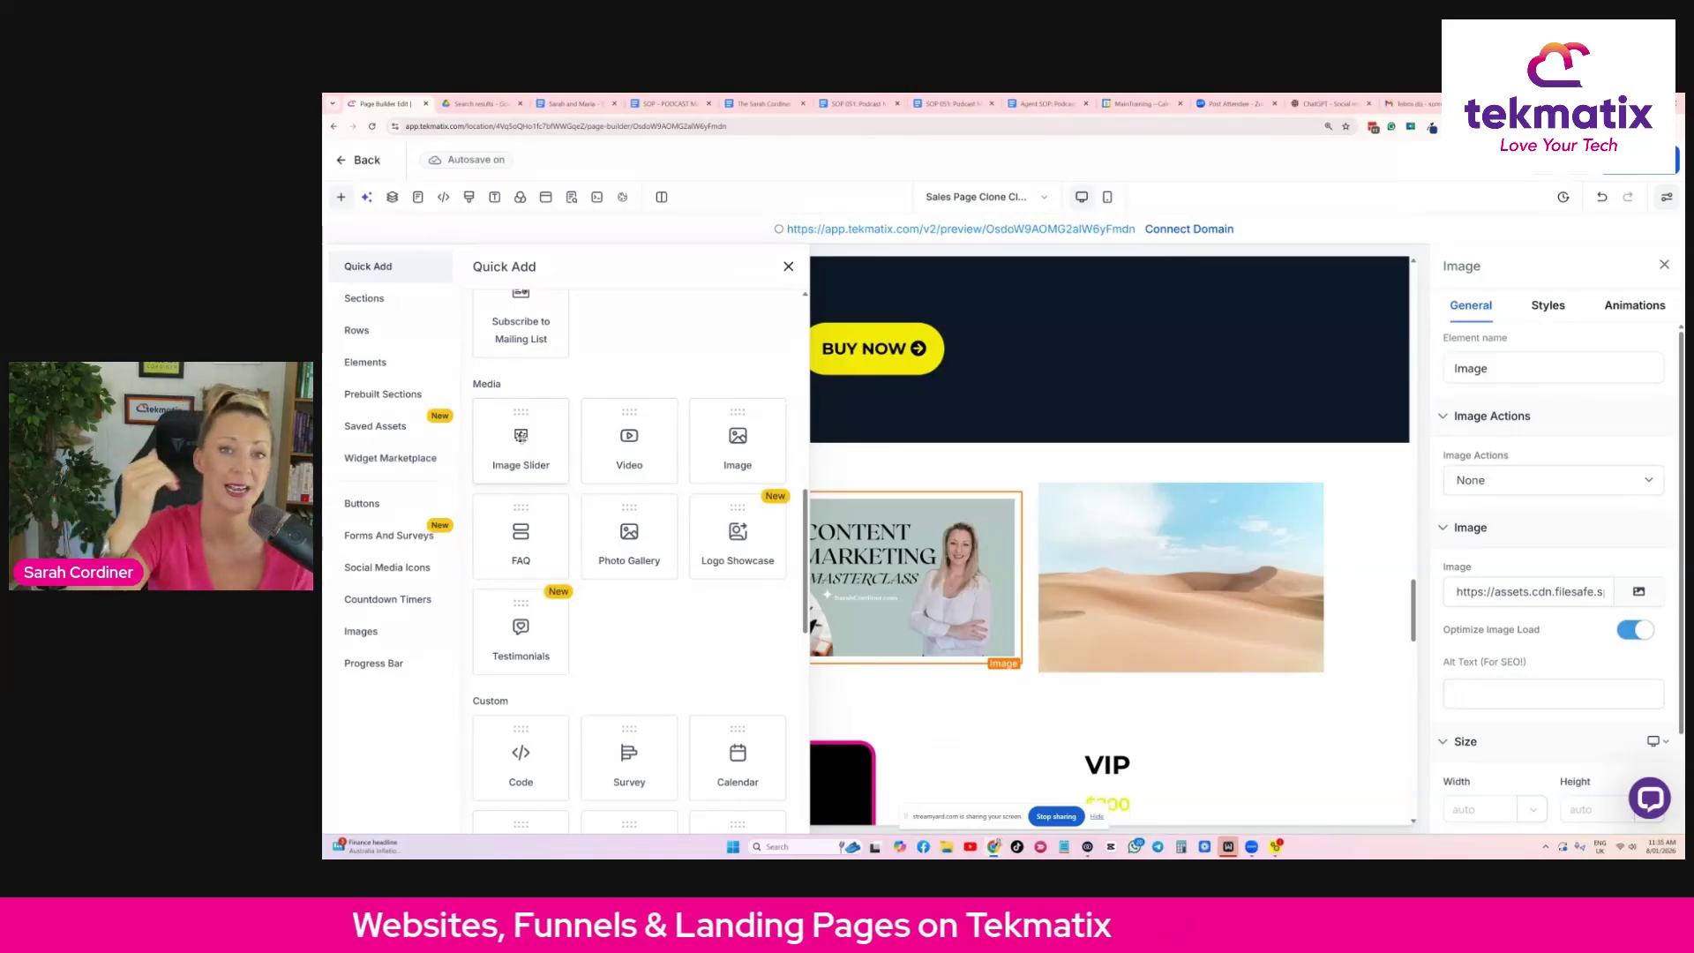
drag(521, 436, 858, 460)
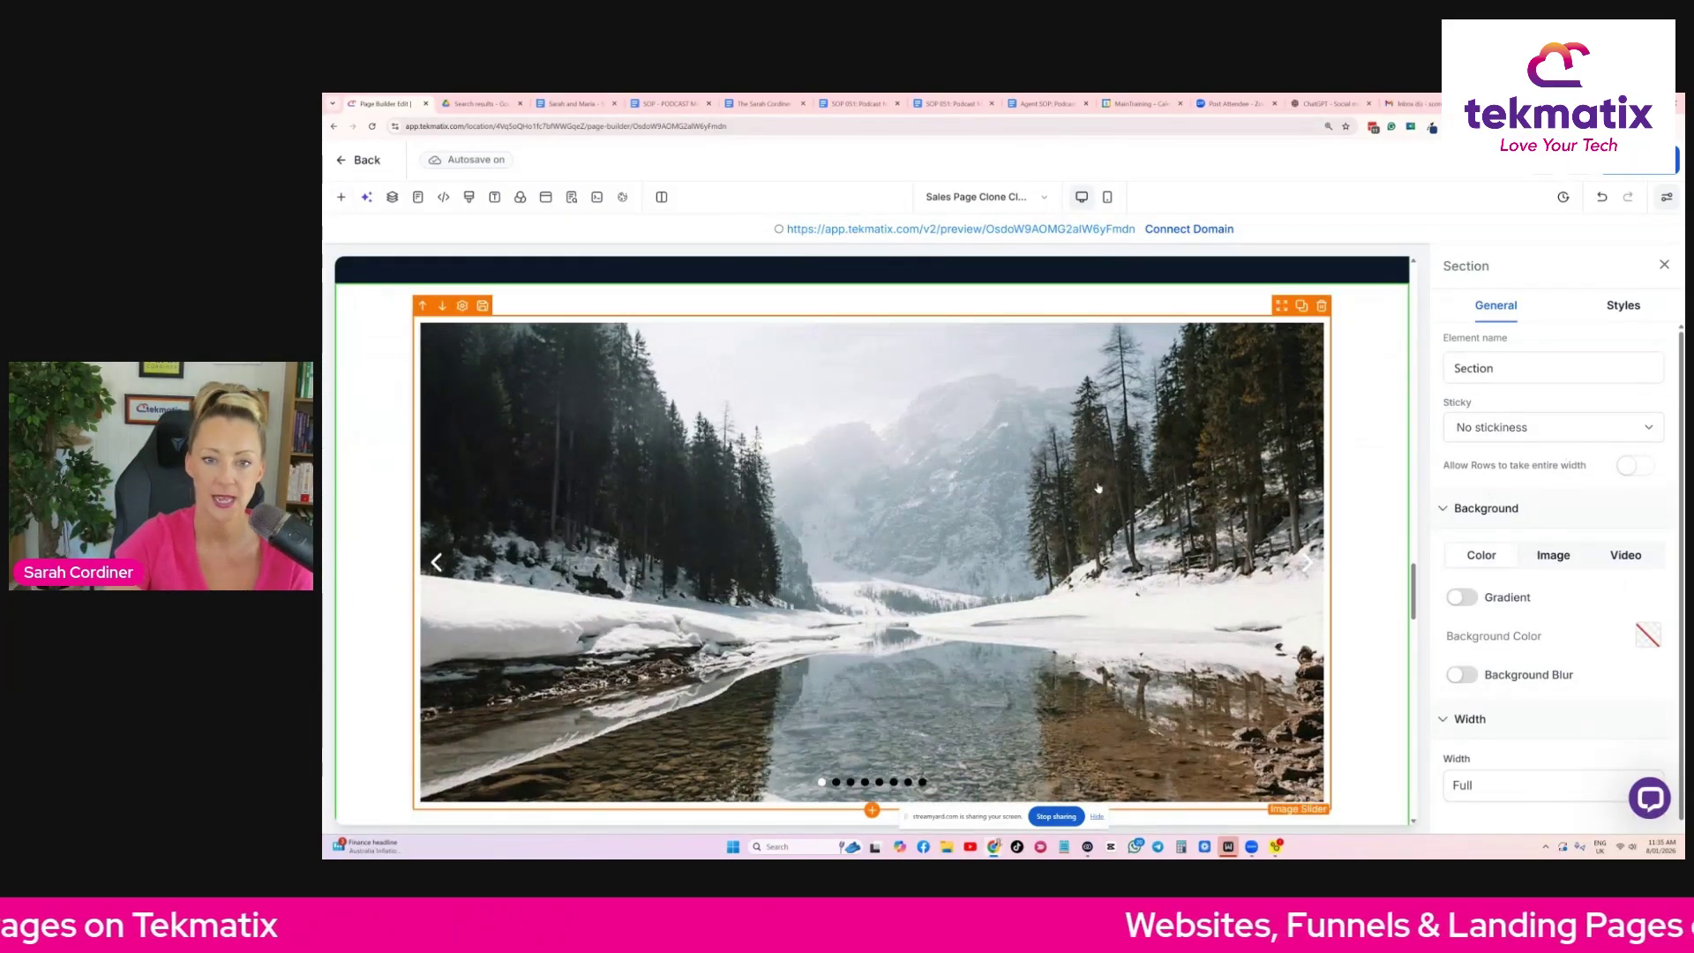
click(1100, 484)
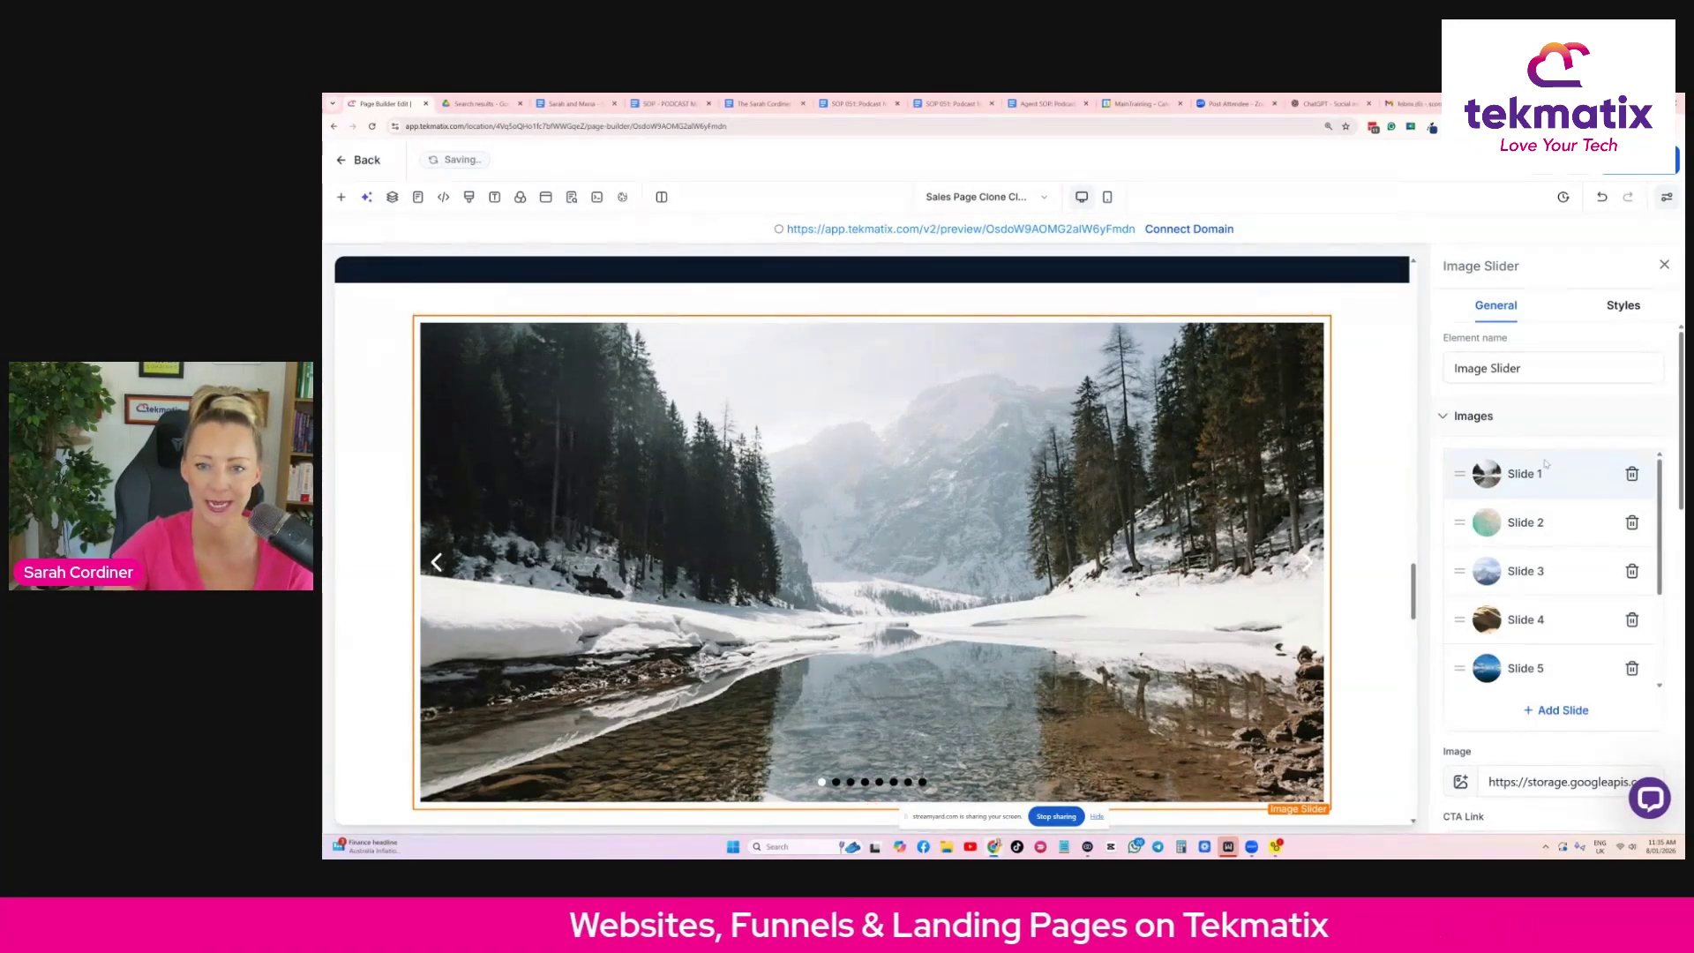
Set the slider's Slide 1 image to Untitled design.png from the media storage and check the slider on the page.
scroll(1545, 400, down, 1)
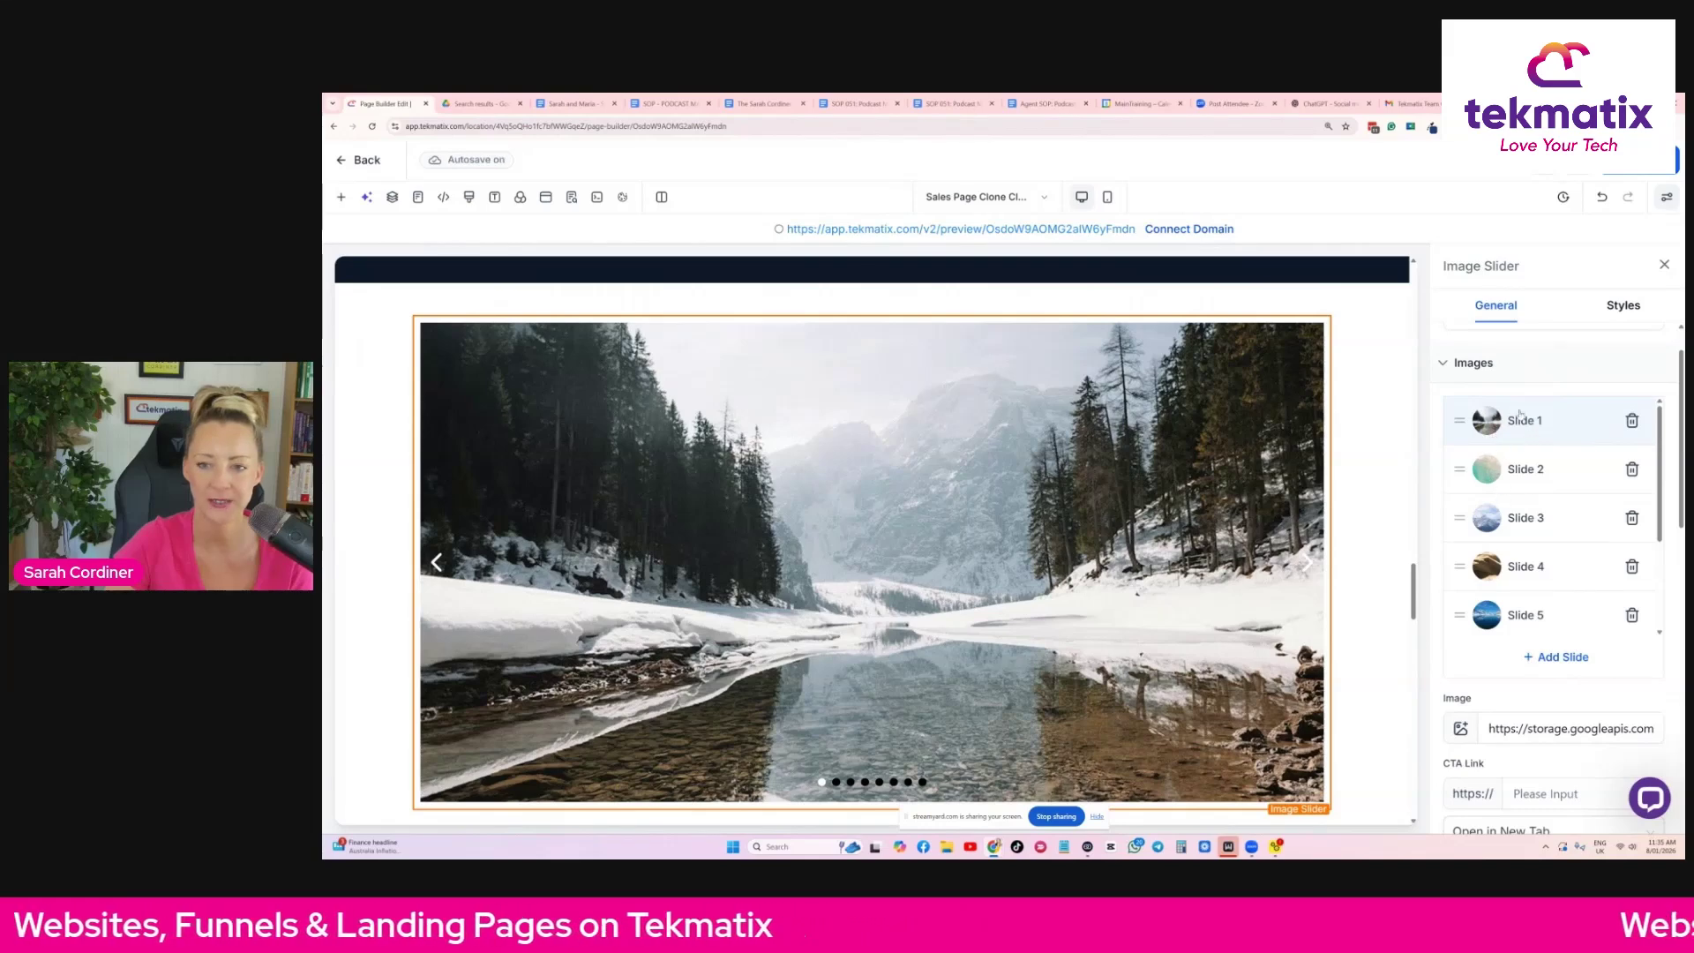
scroll(1479, 427, down, 3)
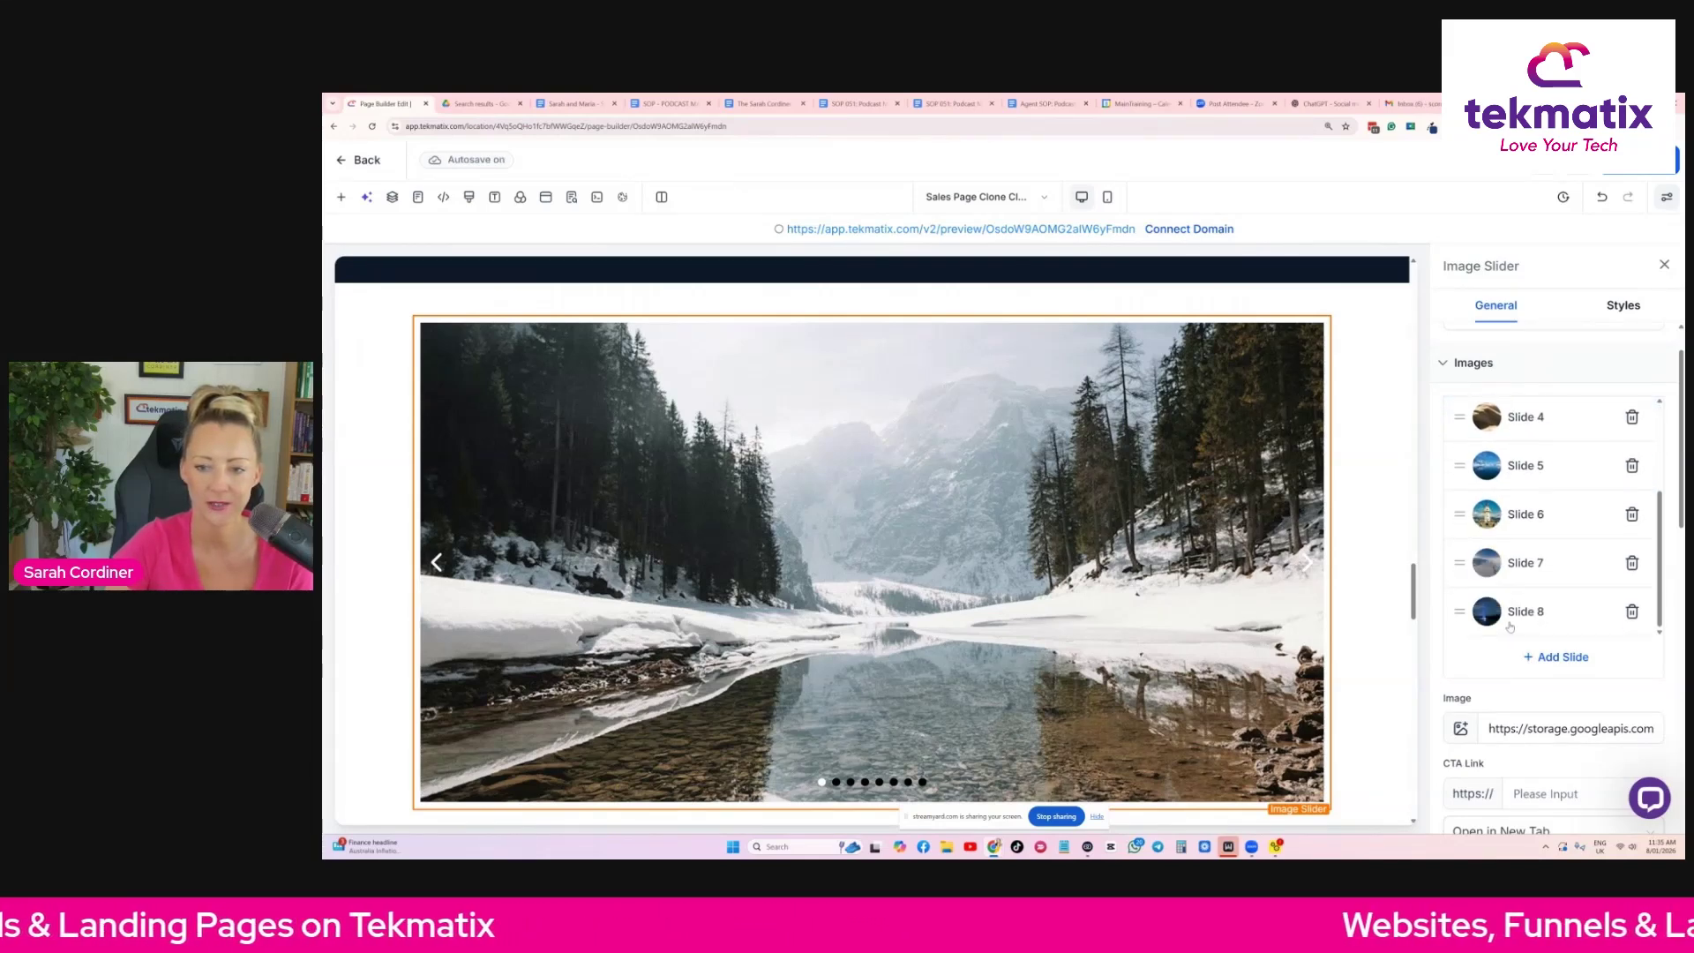
click(1462, 729)
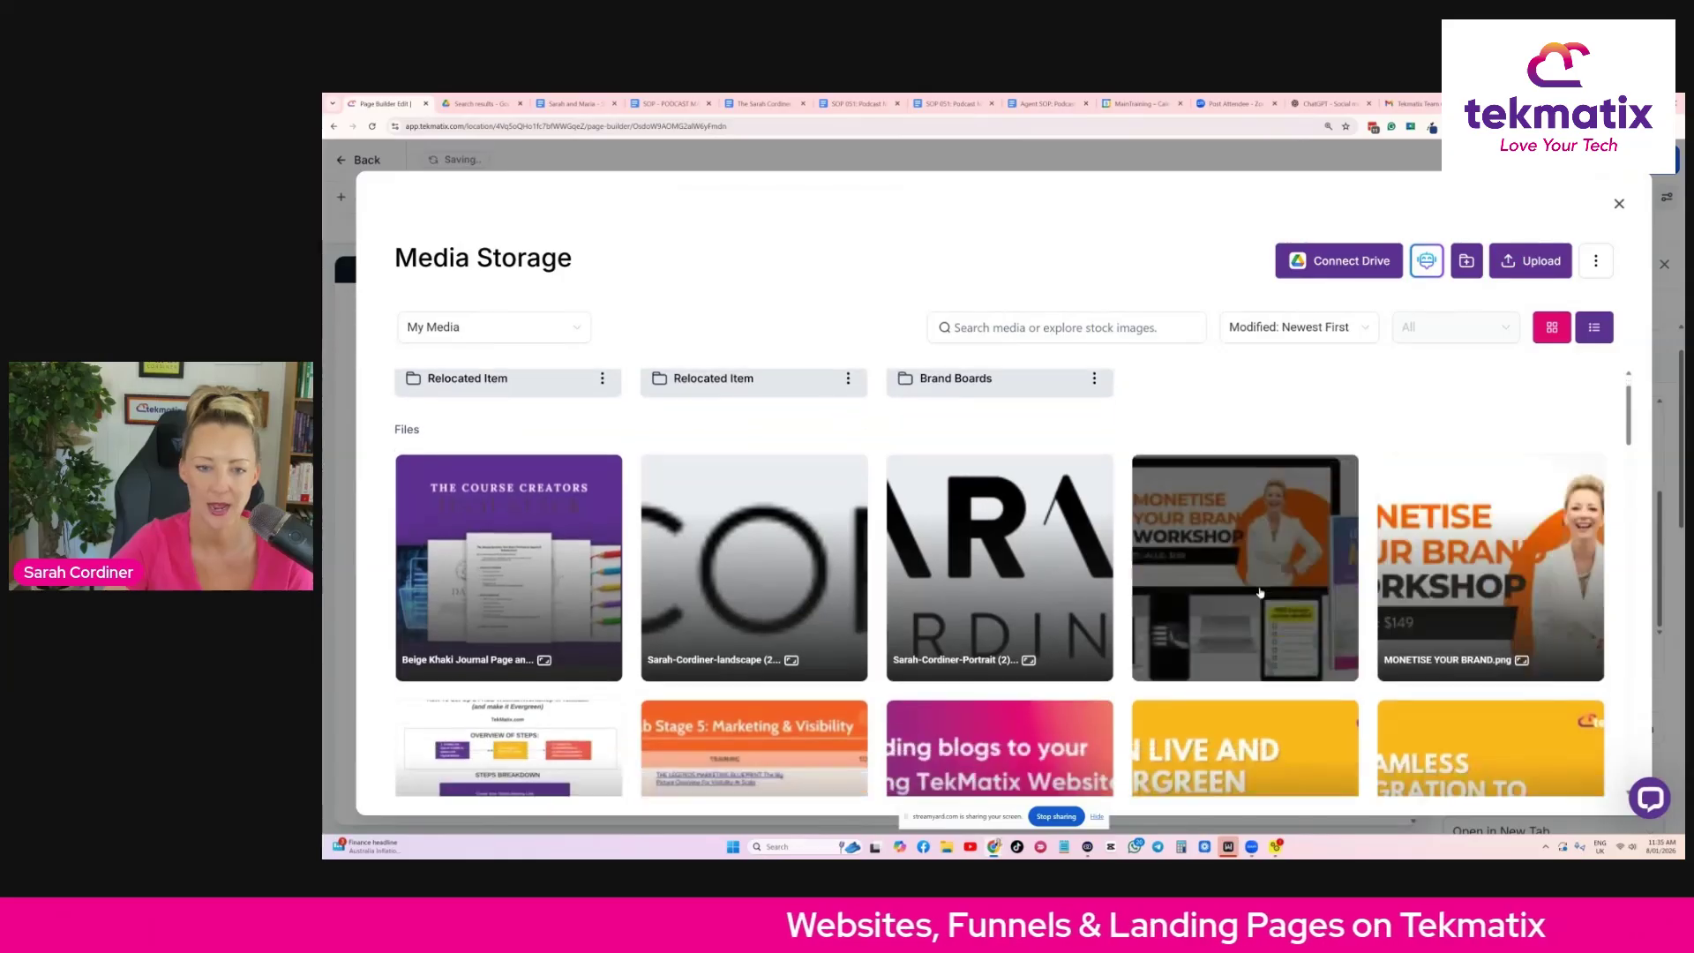
click(1259, 592)
click(1584, 790)
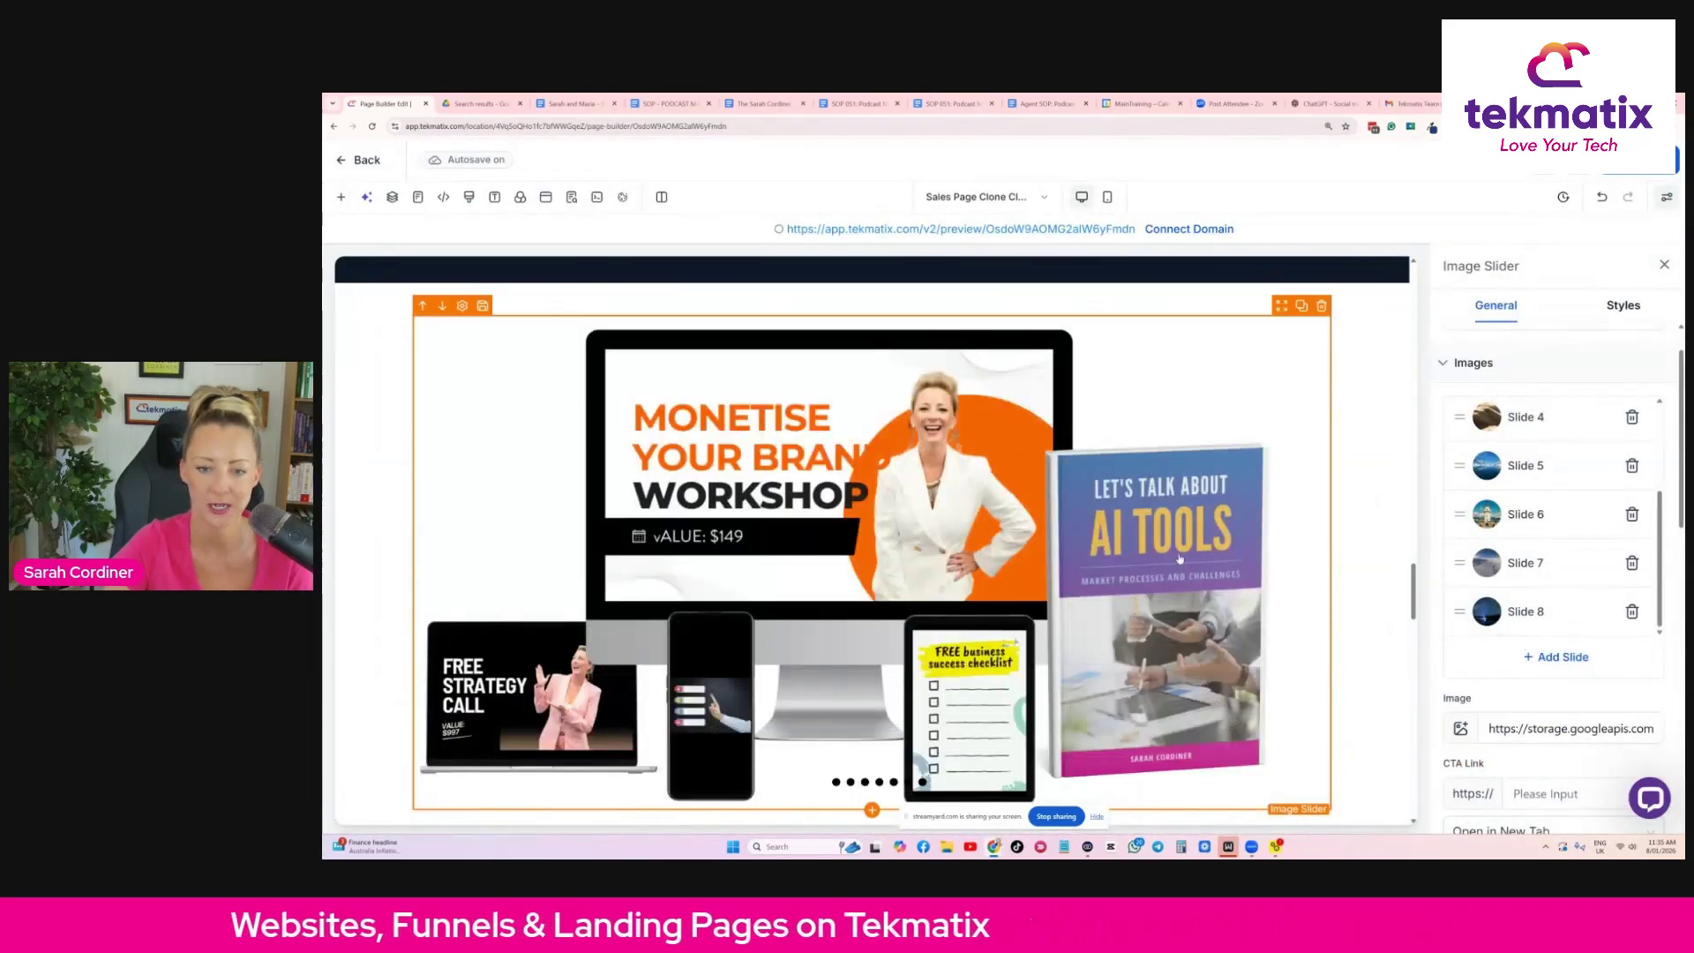
scroll(869, 511, down, 3)
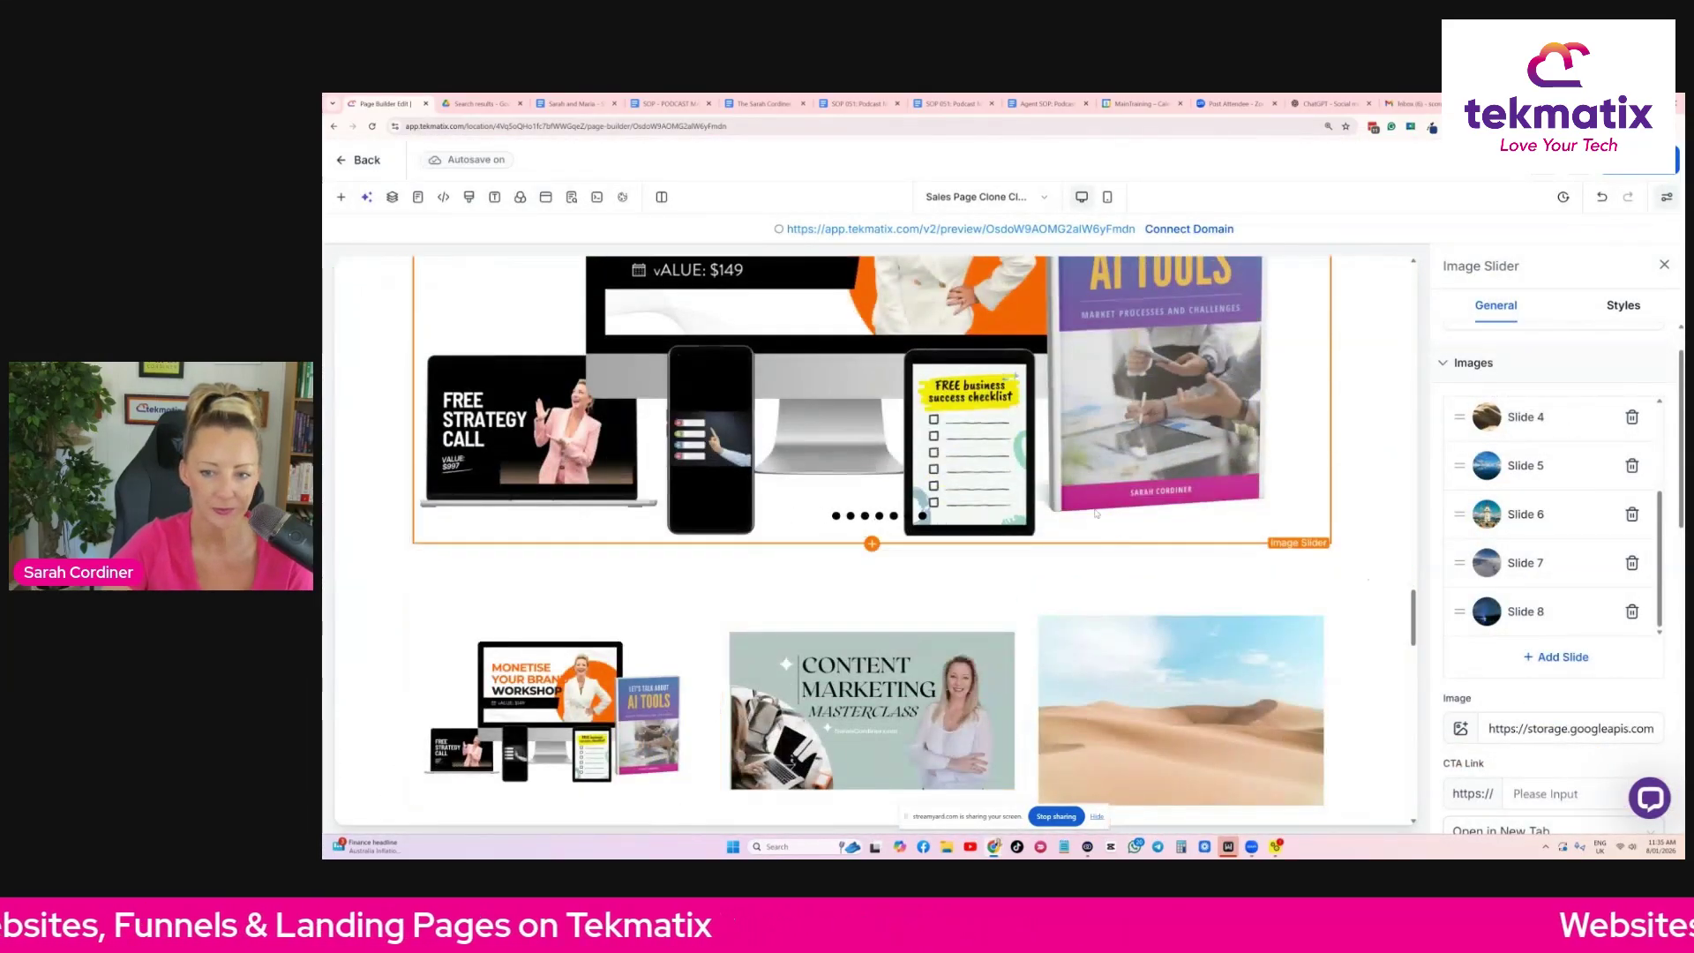
scroll(909, 503, up, 1)
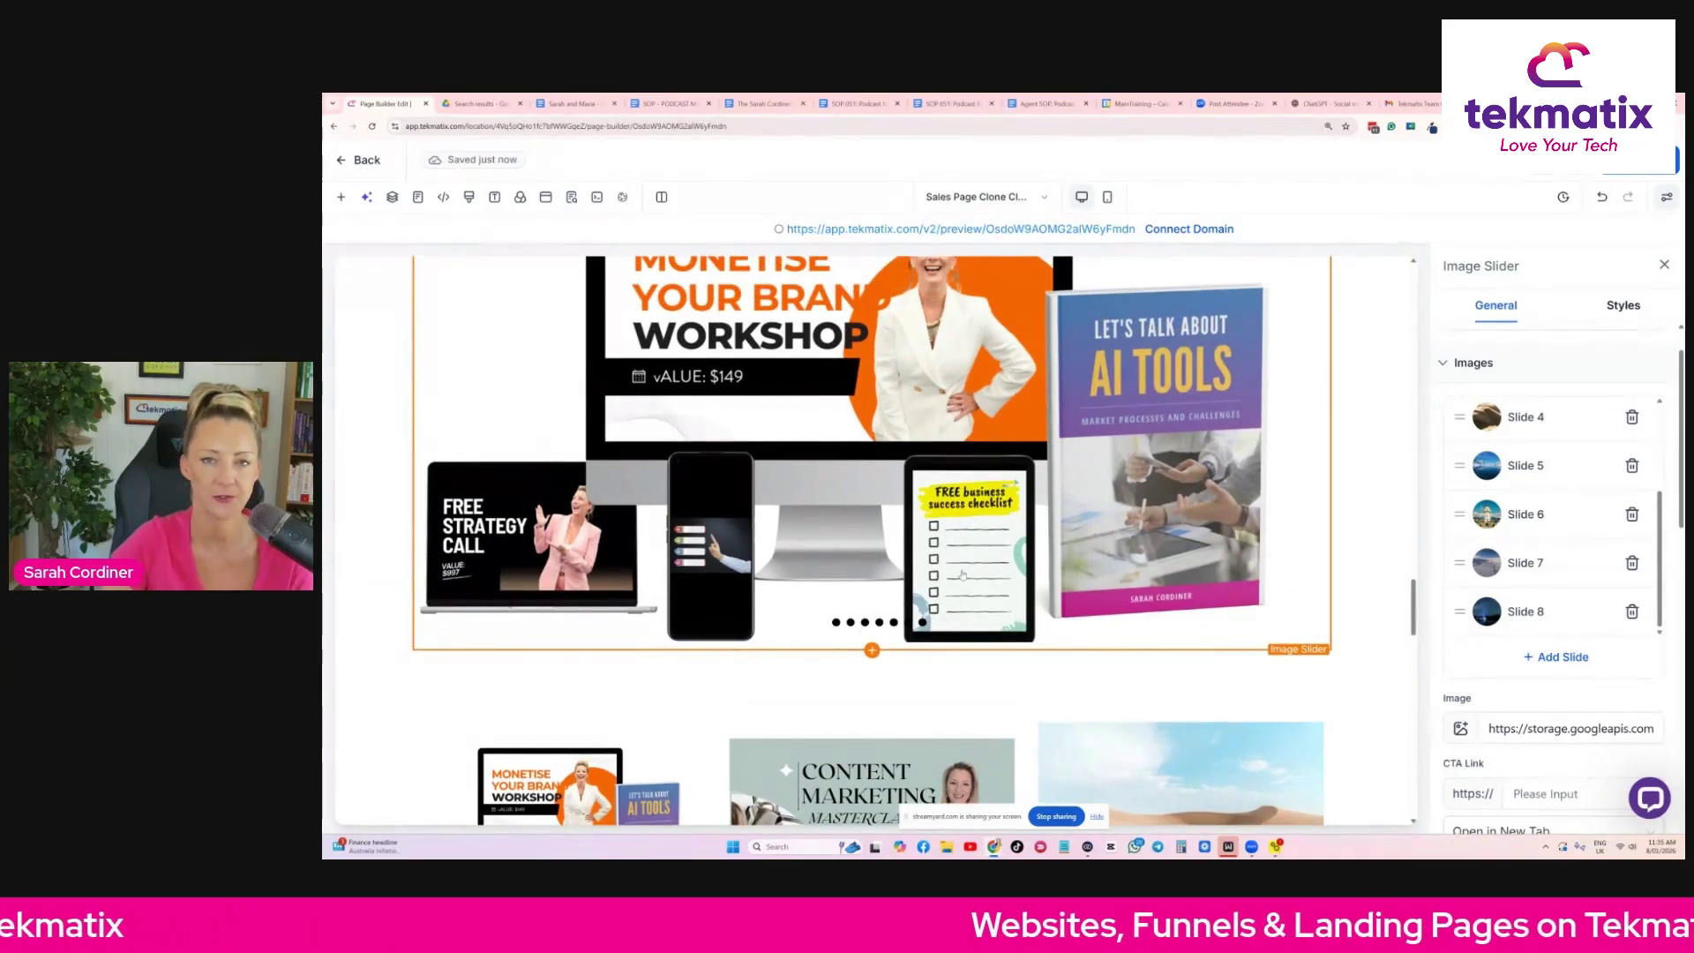
scroll(962, 574, up, 1)
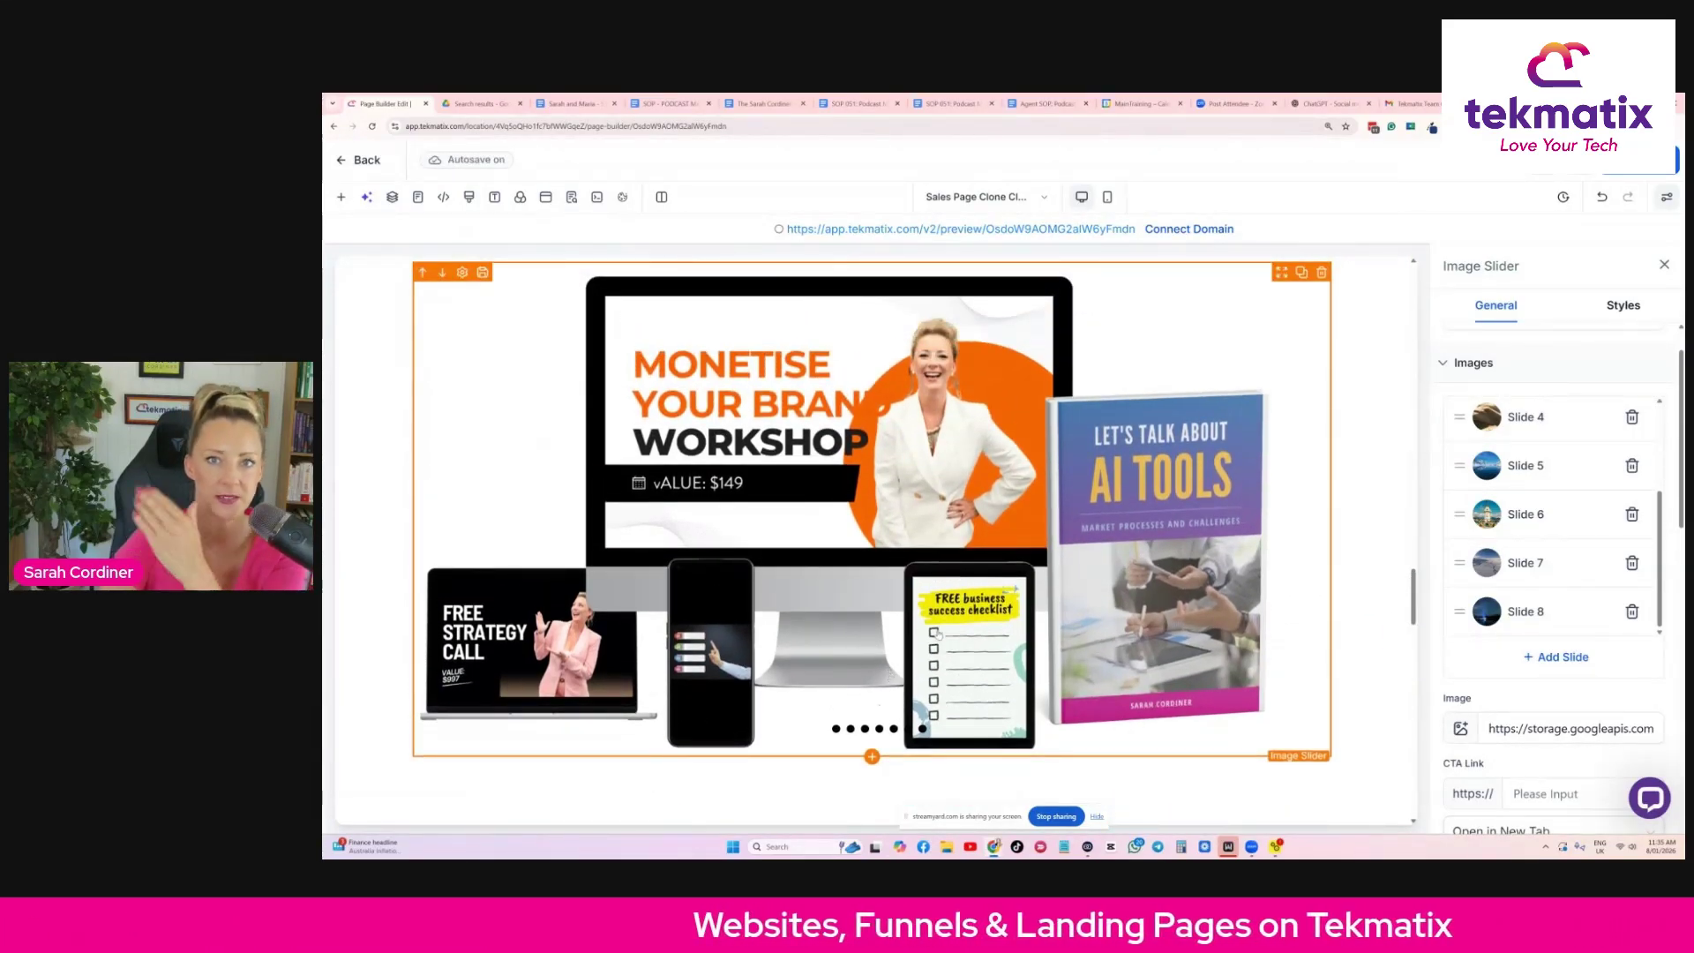
Add a video element above the Buy Now button in the dark section.
click(340, 196)
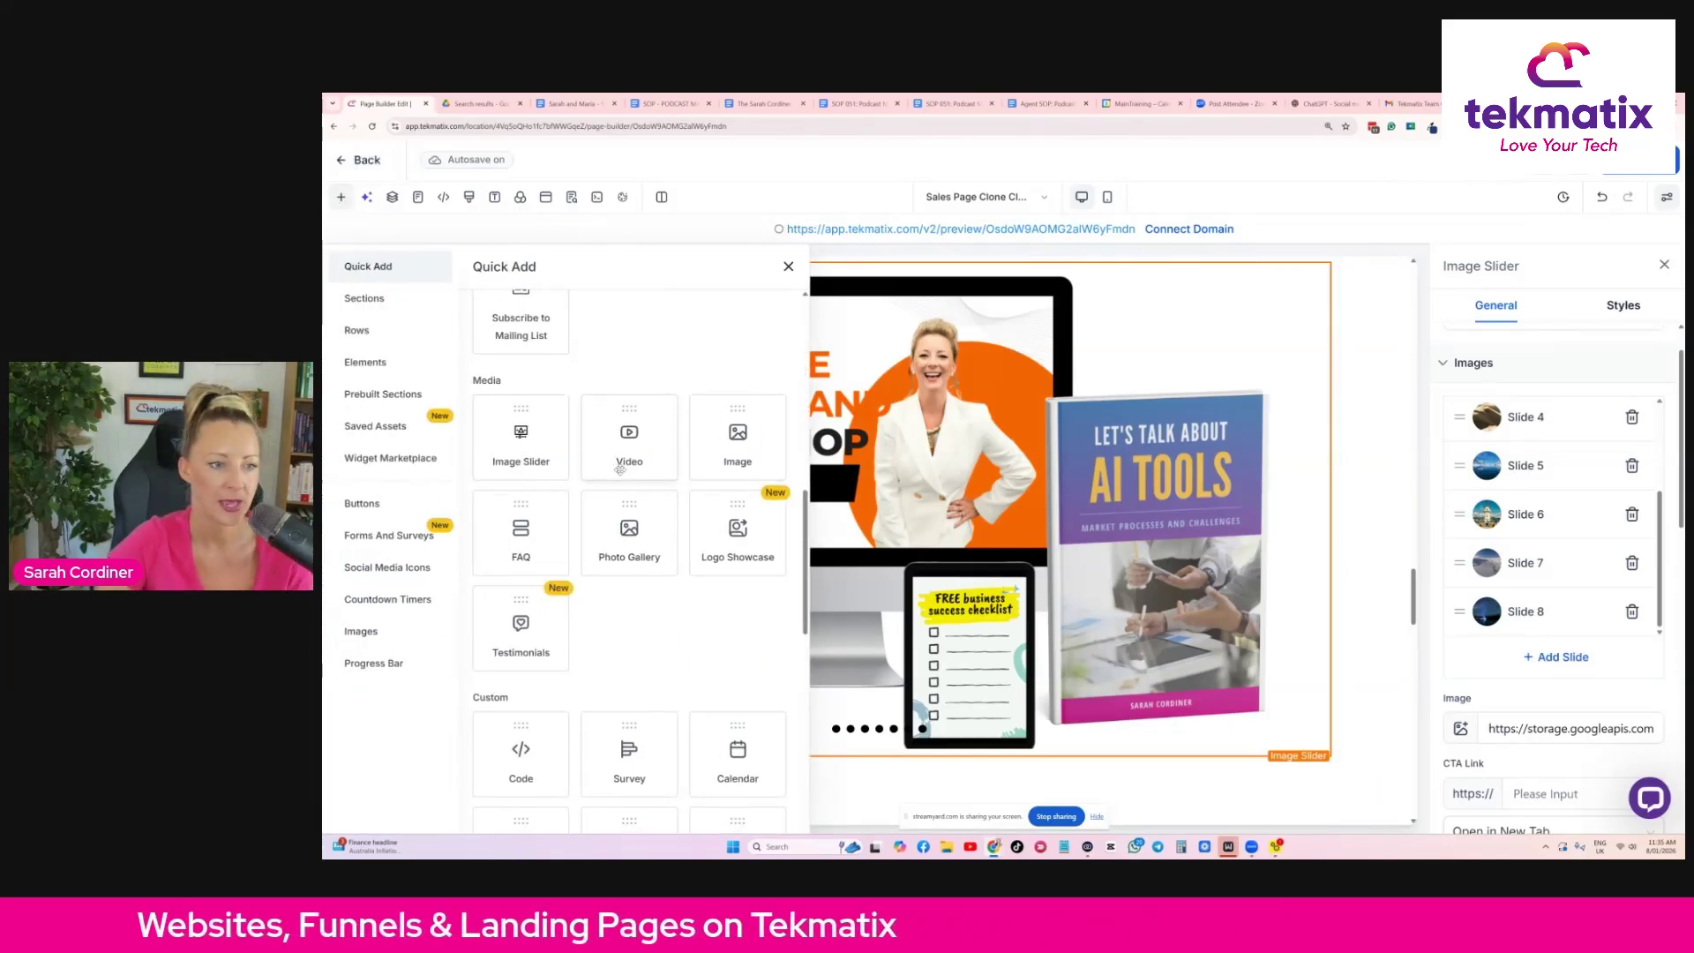
scroll(640, 436, down, 2)
scroll(642, 435, up, 2)
click(642, 435)
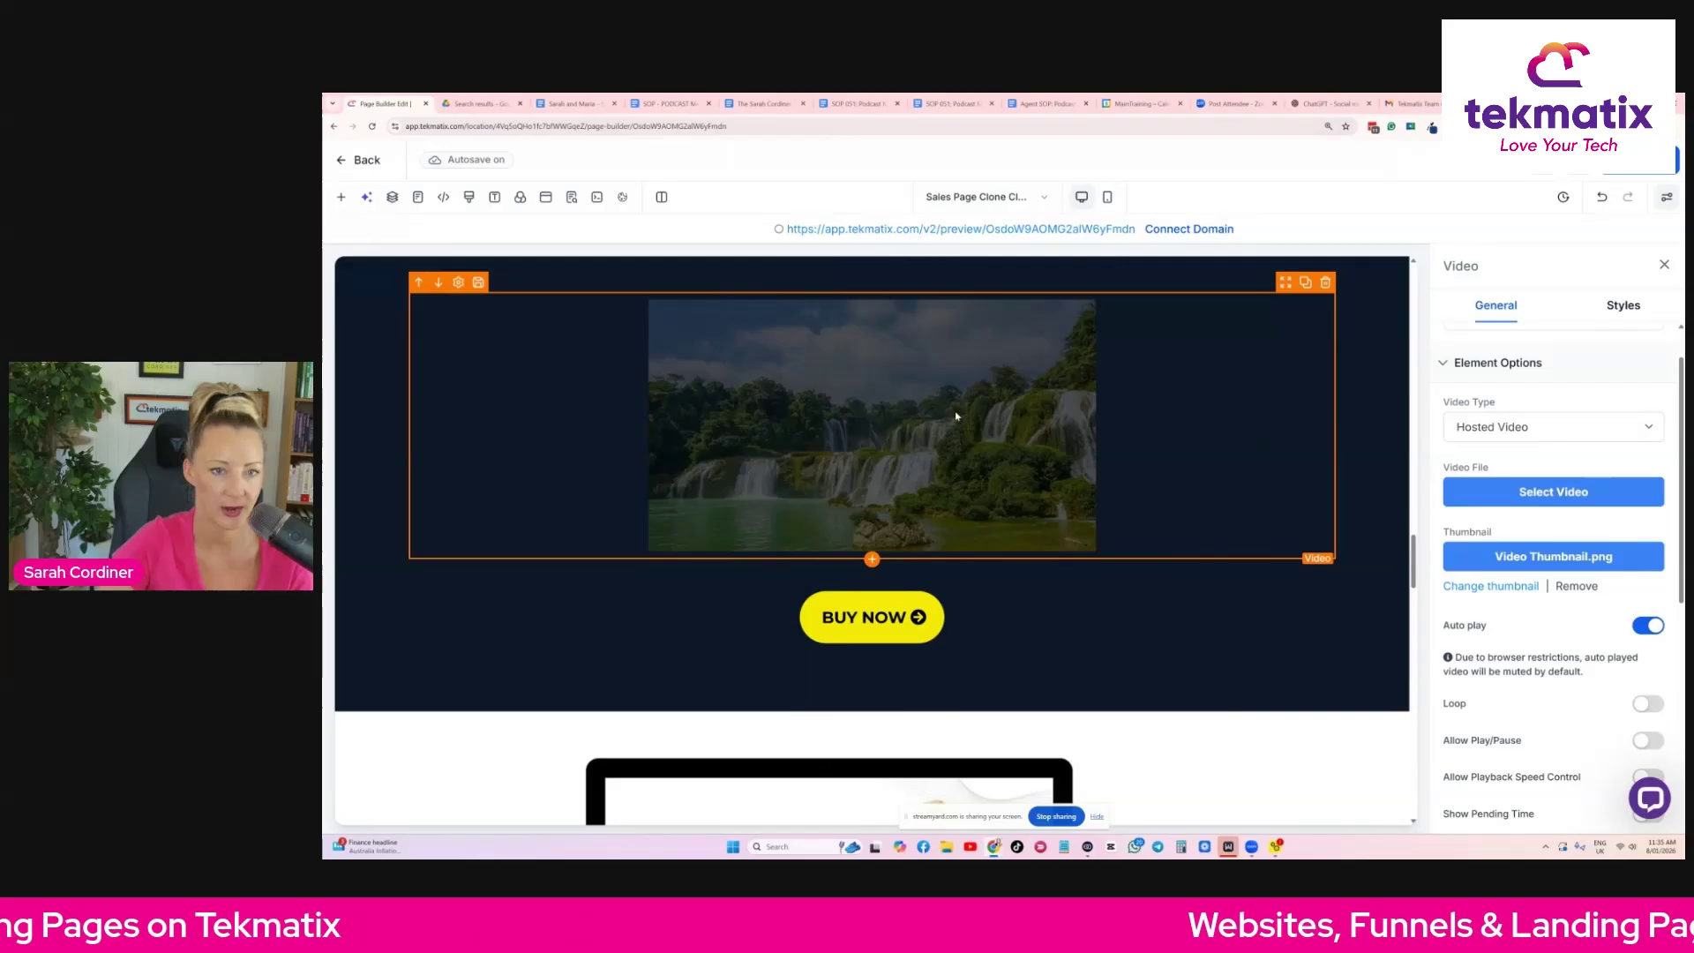
Check the available video types, keep Hosted Video, and look through the video's playback options.
click(1491, 429)
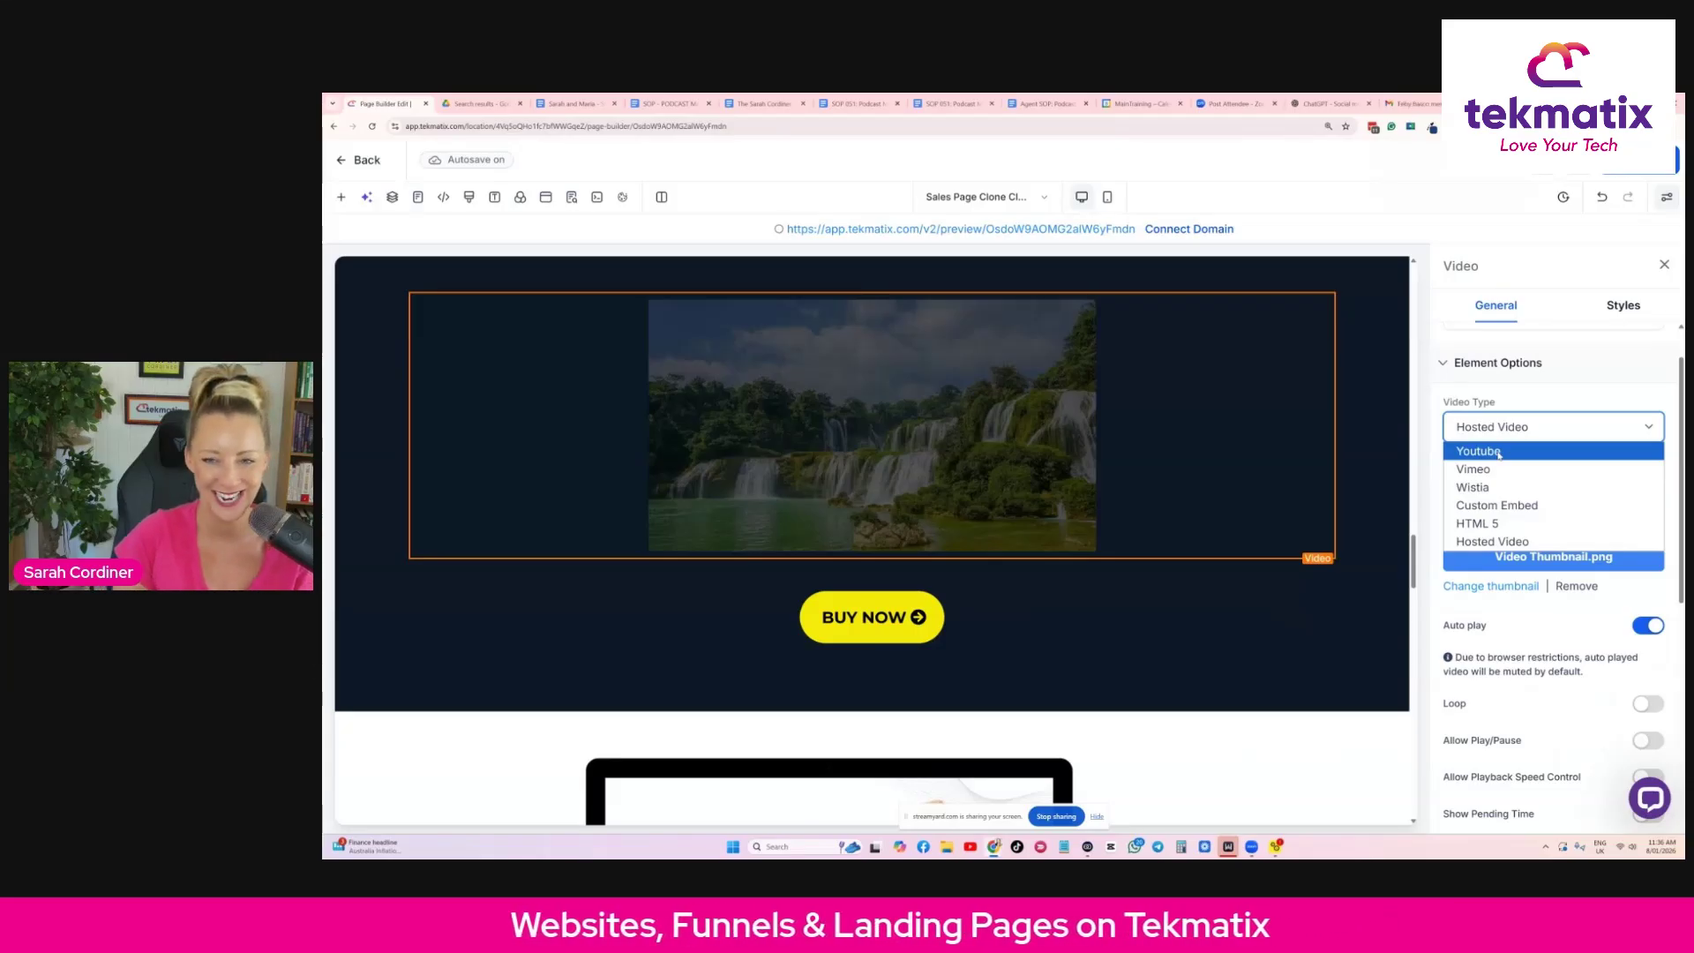
click(1521, 541)
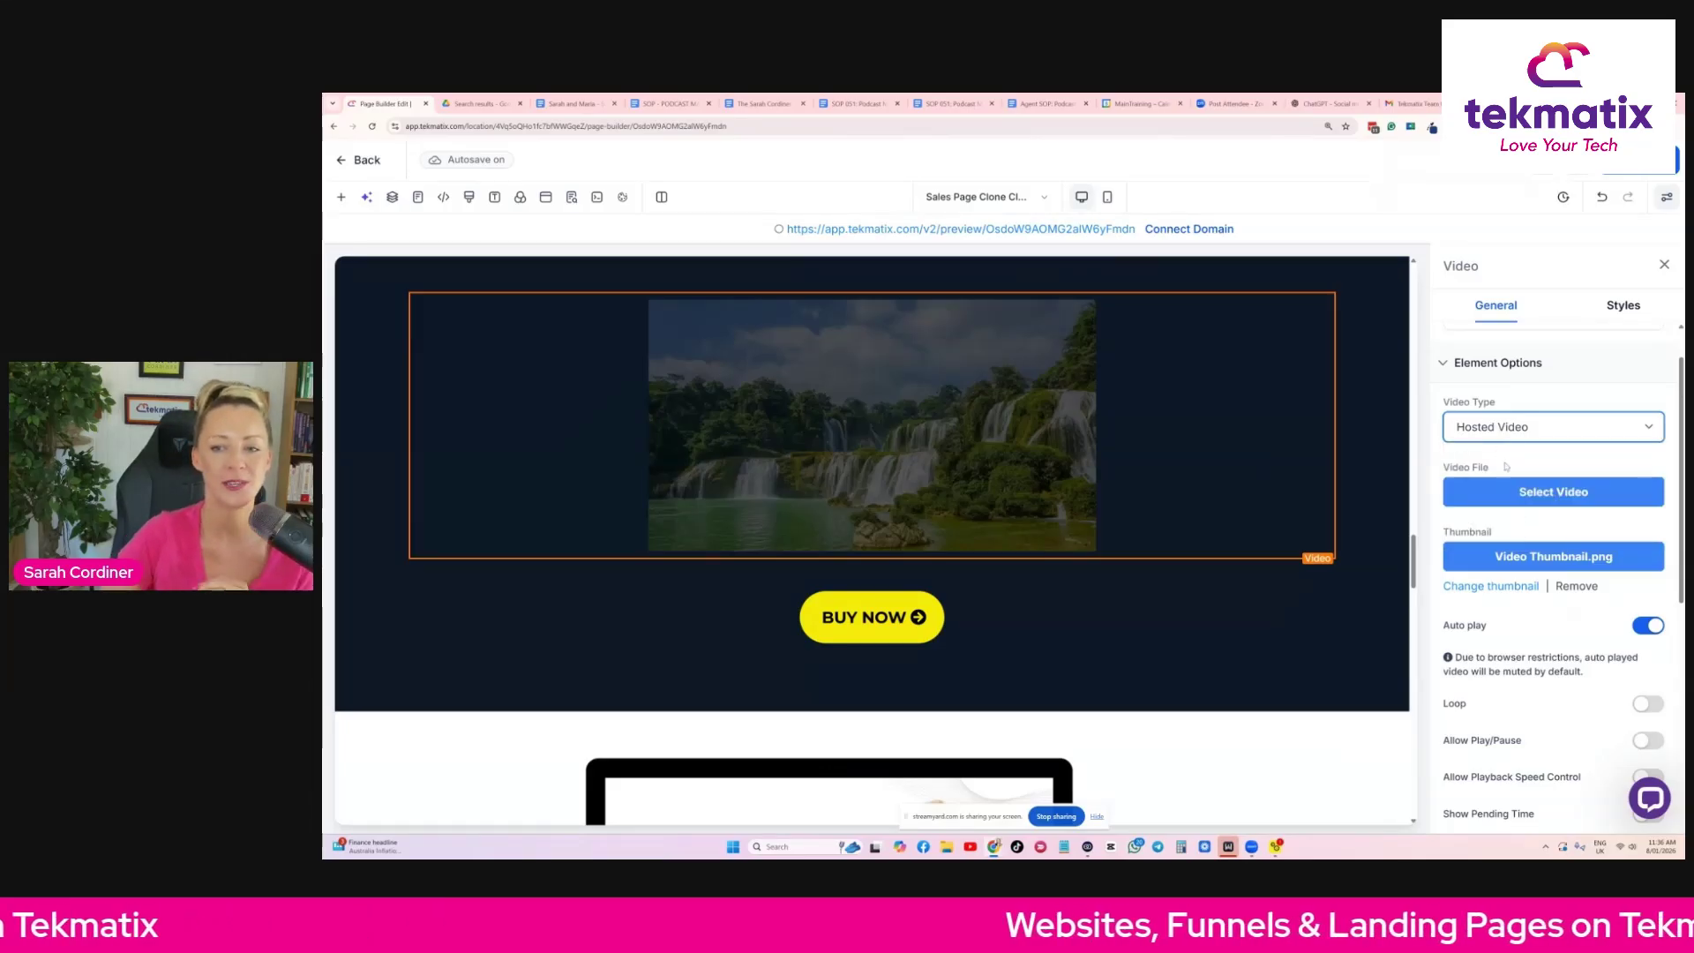
scroll(1506, 467, down, 3)
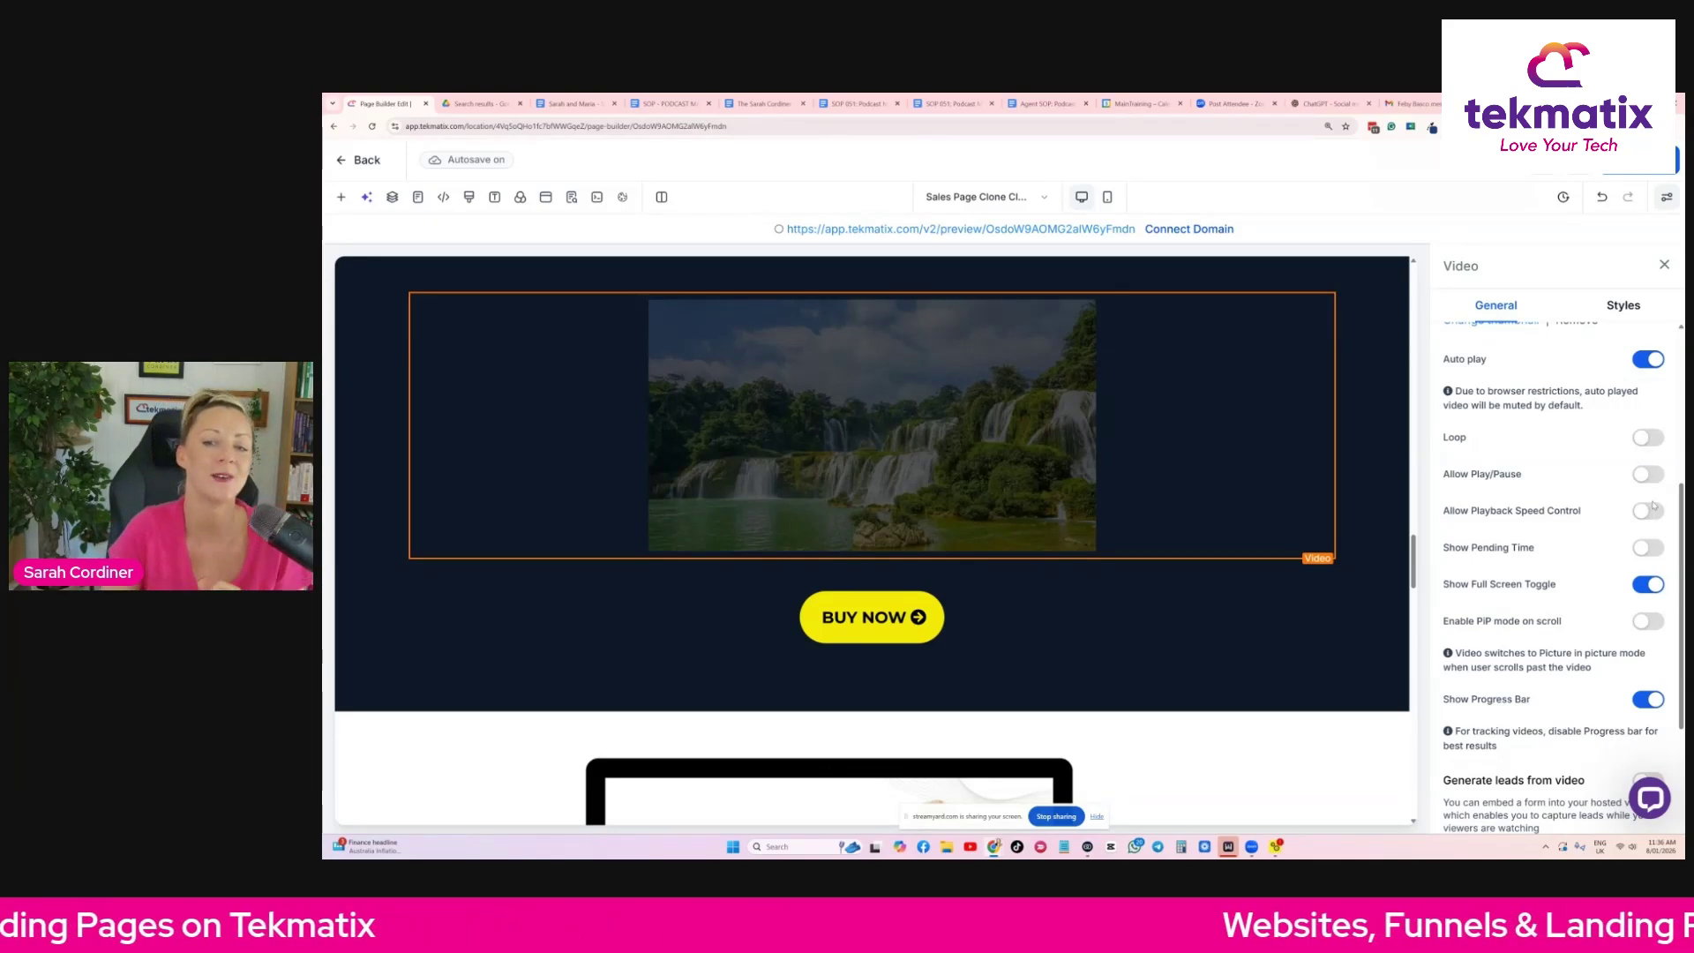
Review the video element's playback options and check the available video types, keeping Hosted Video.
scroll(1653, 505, down, 3)
scroll(1654, 505, up, 3)
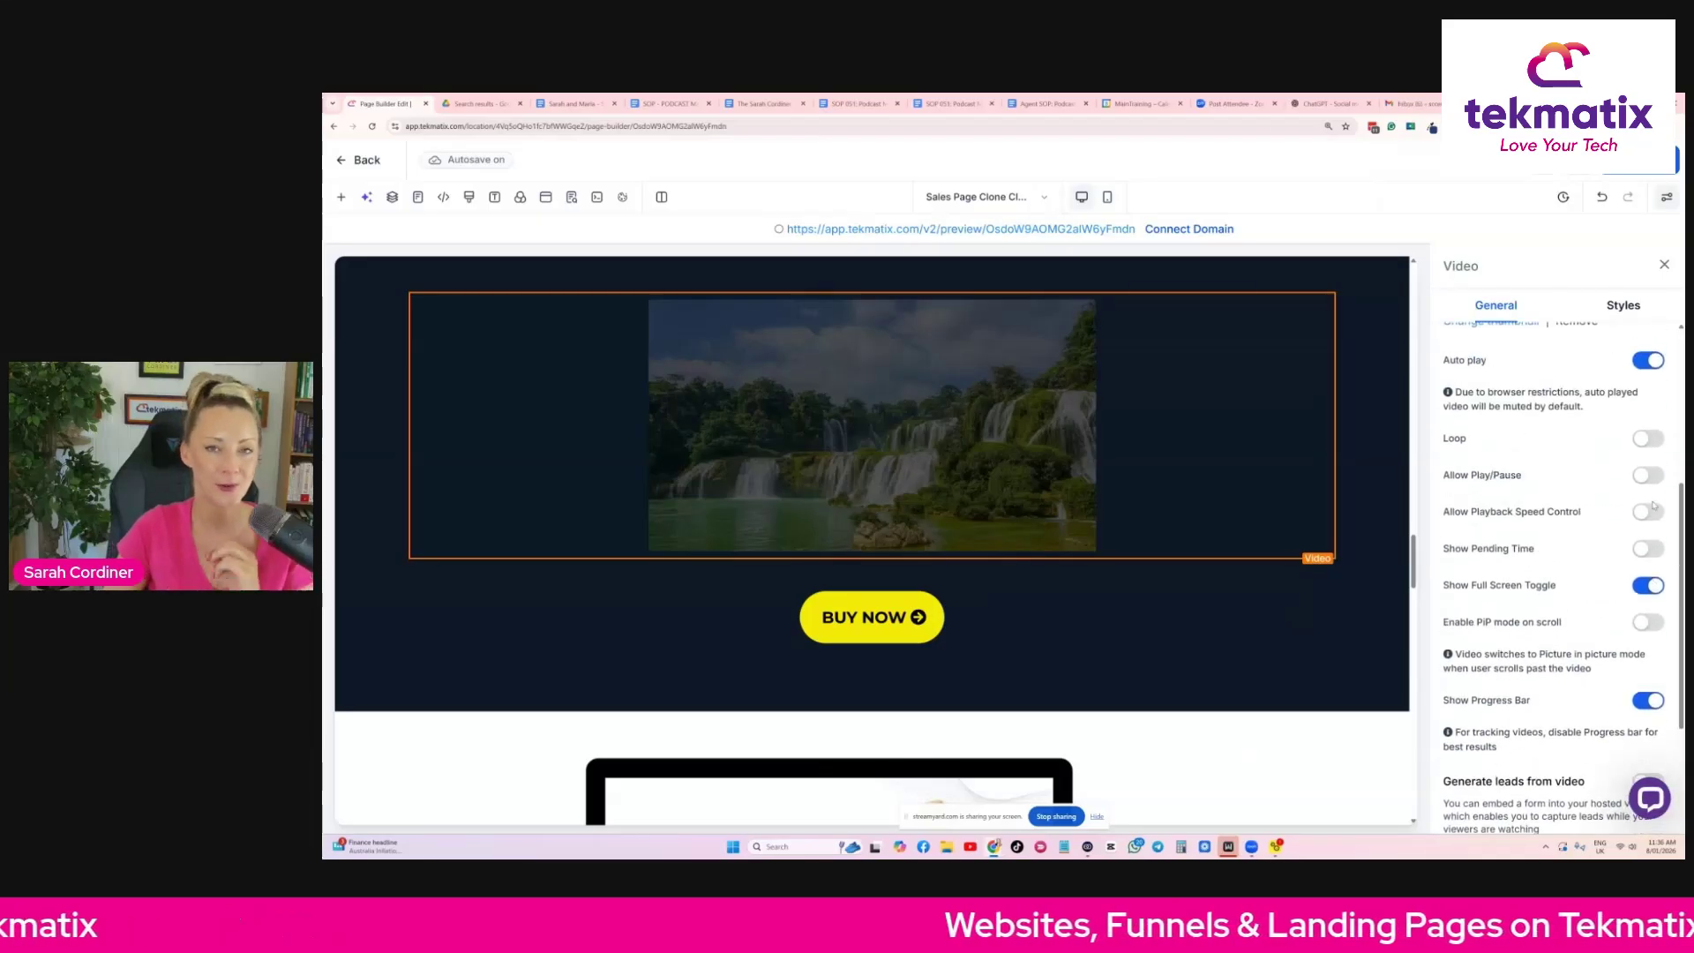
scroll(1653, 505, up, 2)
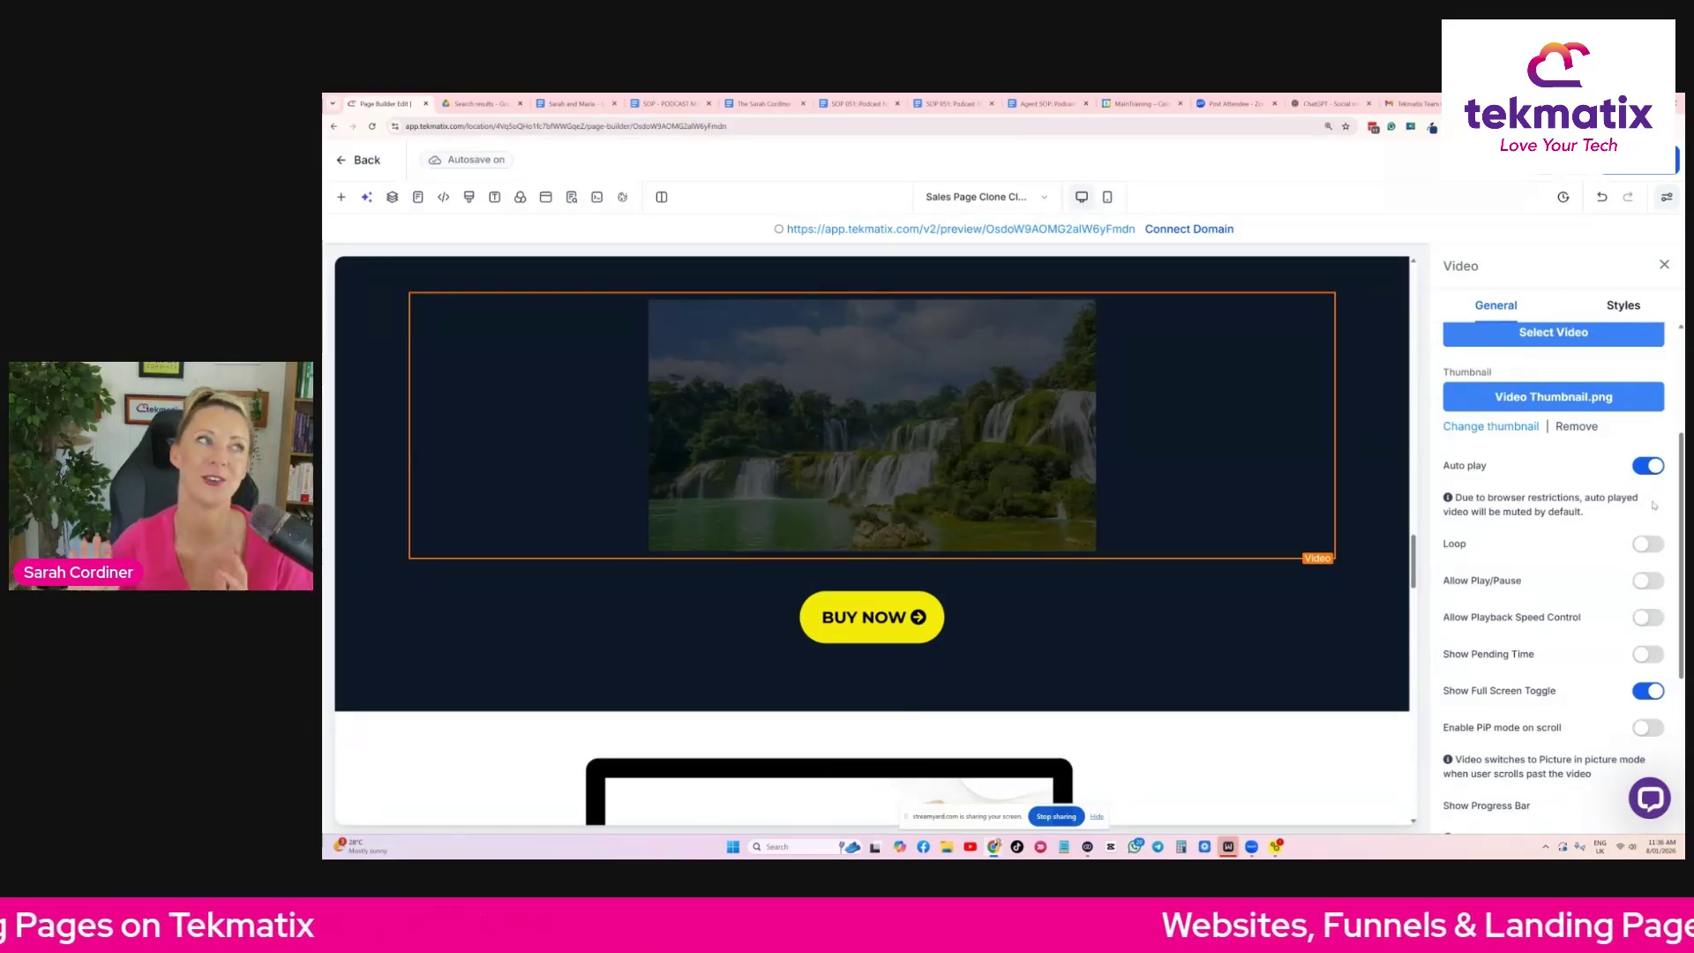
scroll(1553, 530, up, 2)
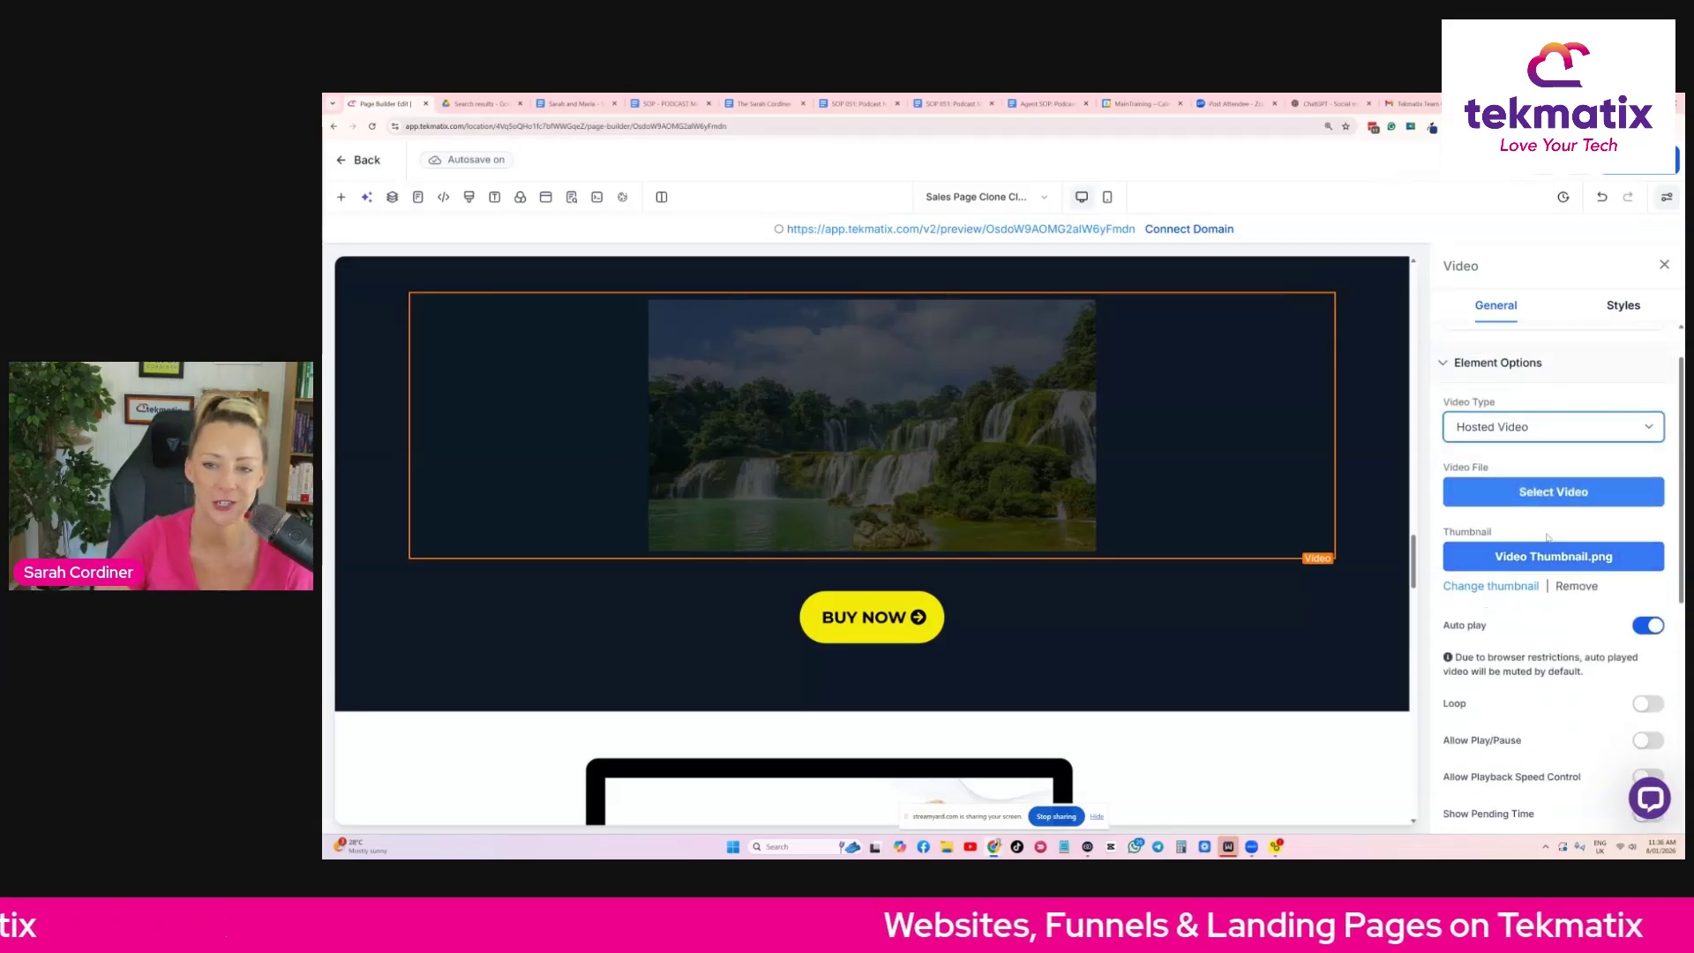
click(1533, 425)
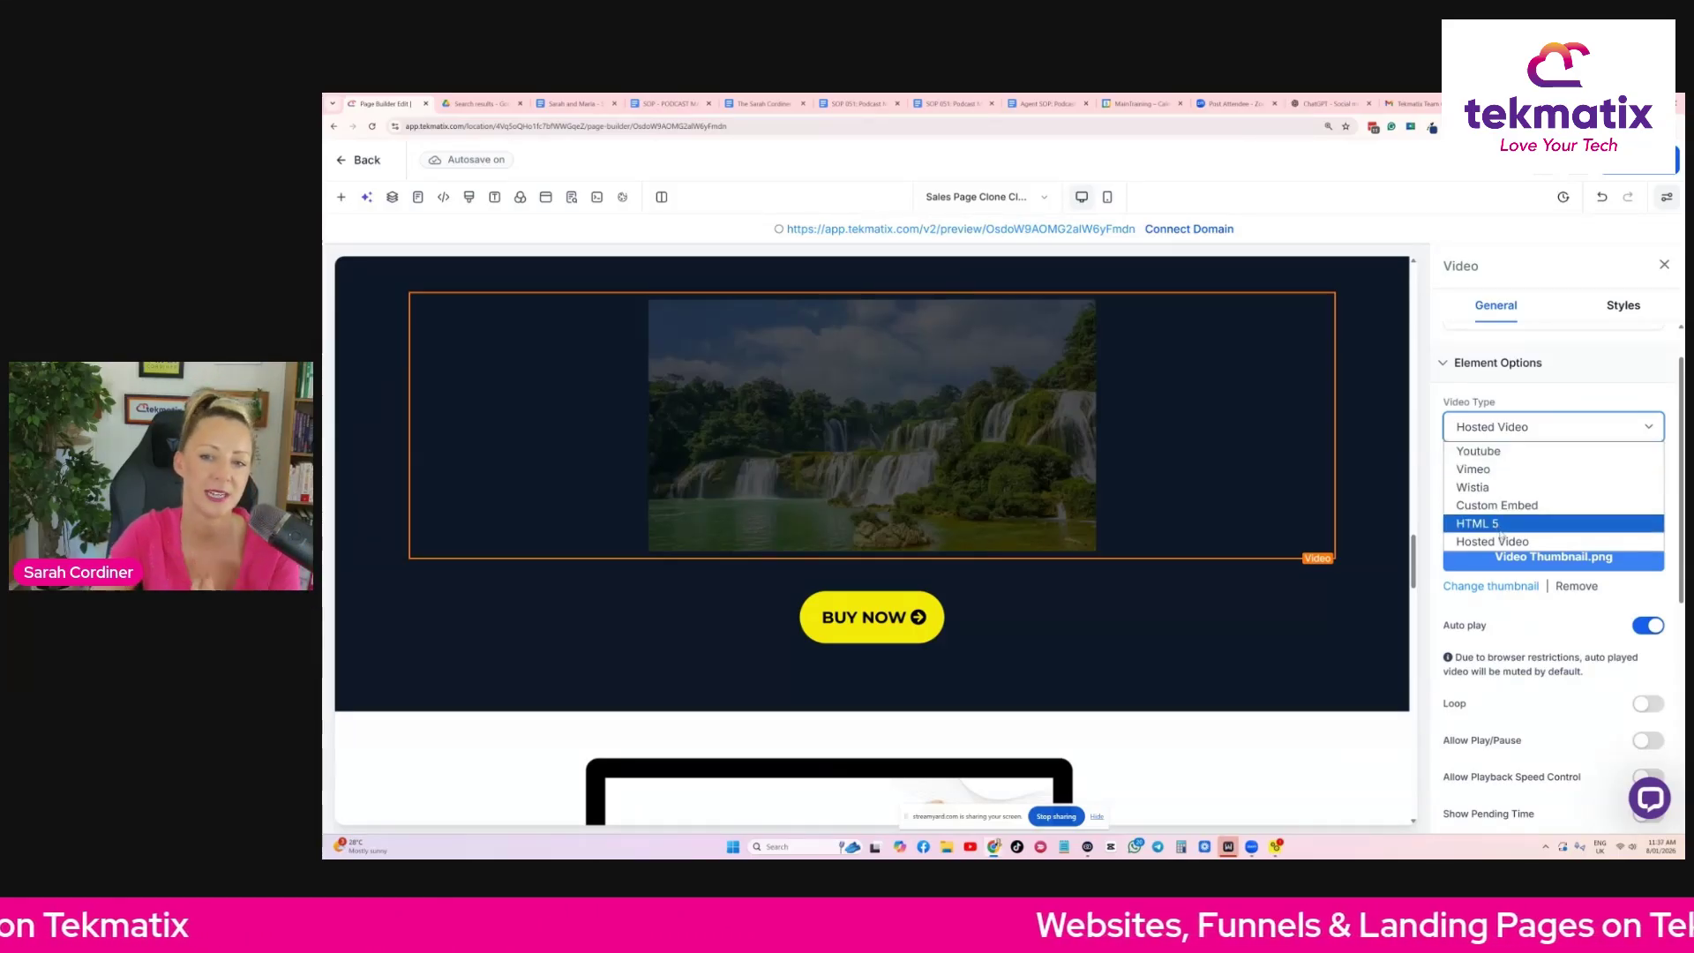
click(1447, 396)
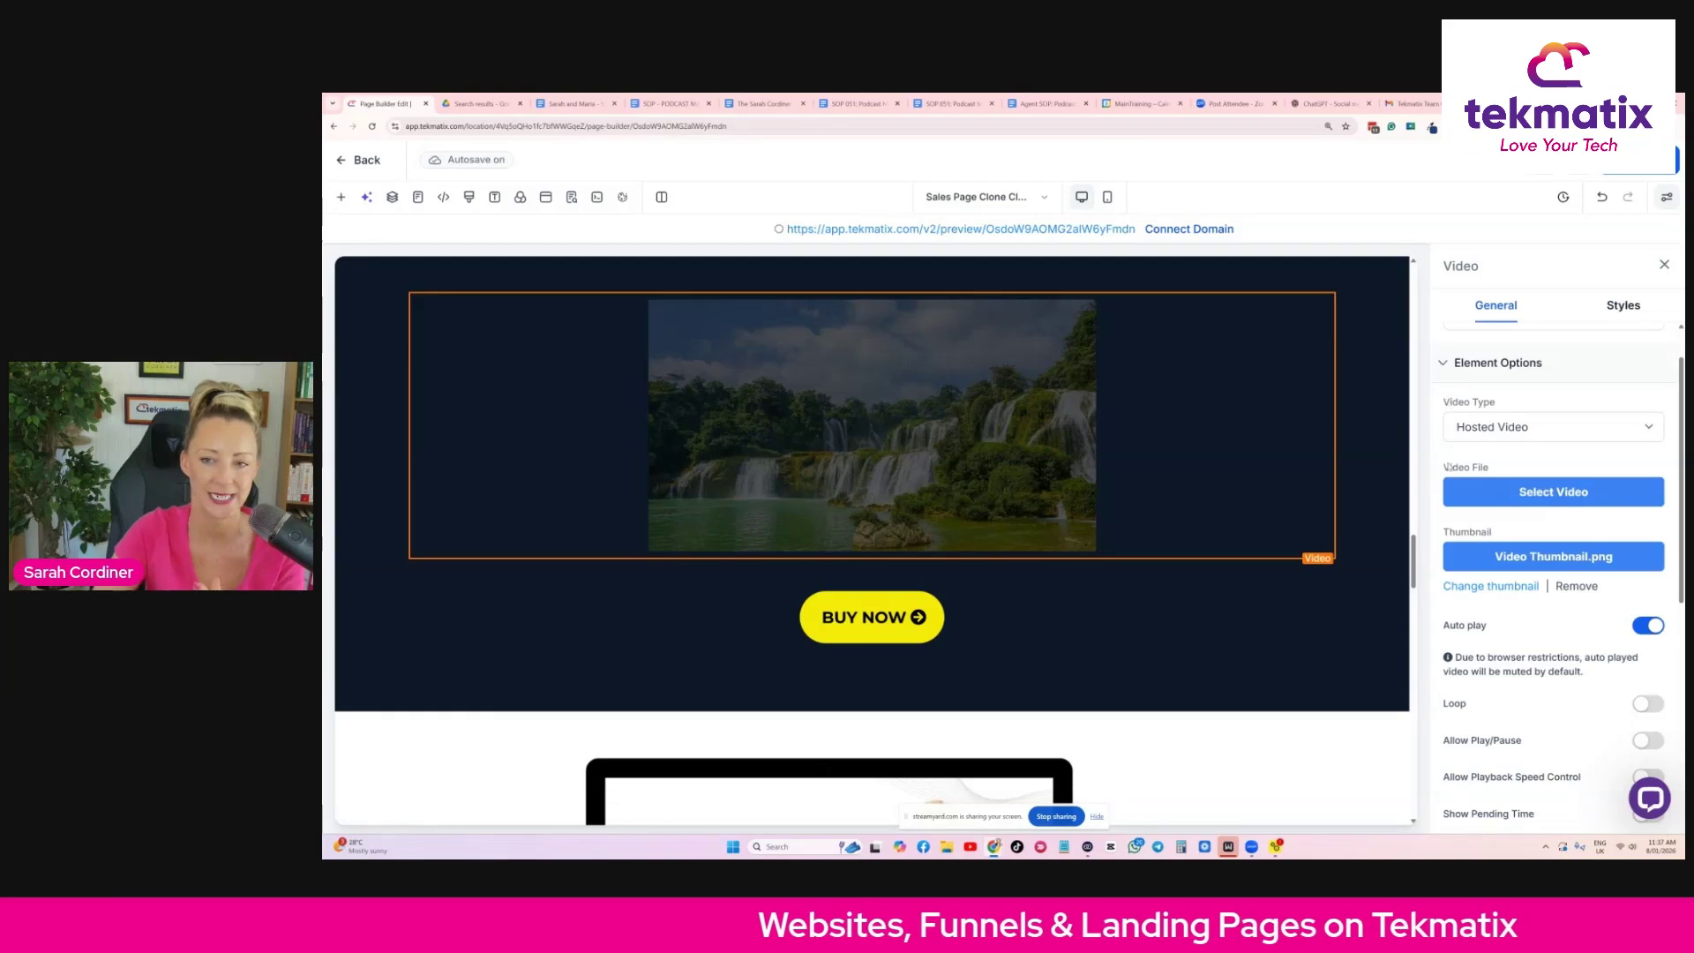
Add a Testimonials element directly below the Client Testimonials heading, above the row of four image placeholders.
scroll(794, 441, up, 4)
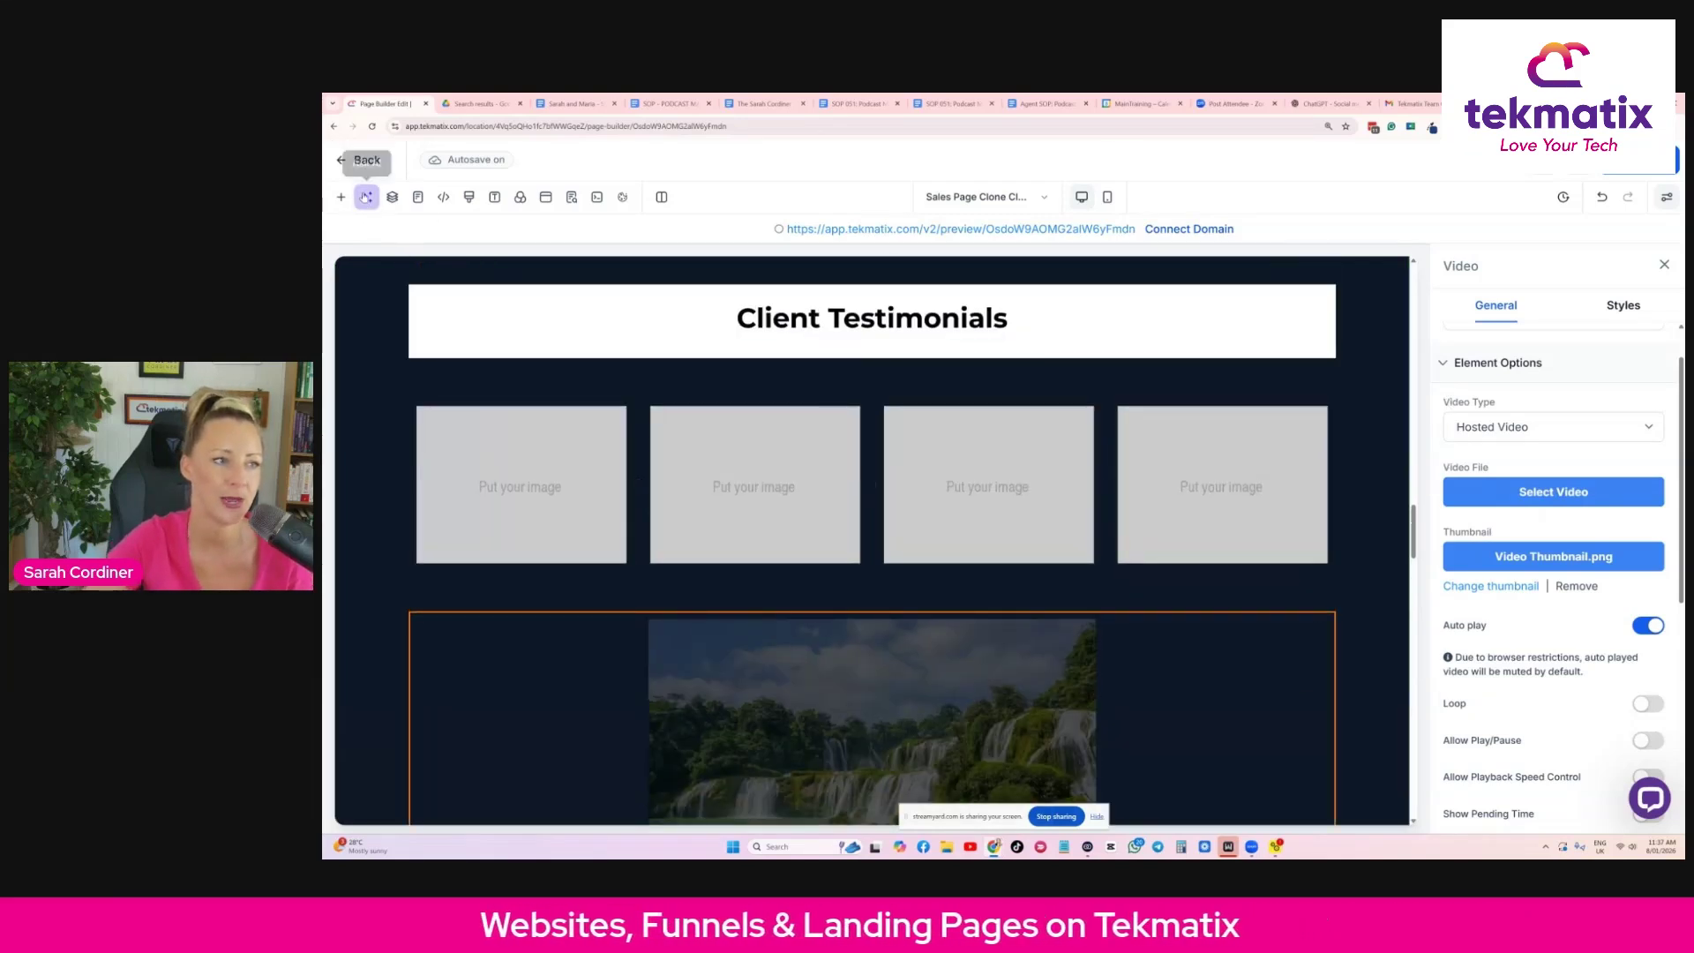
click(366, 197)
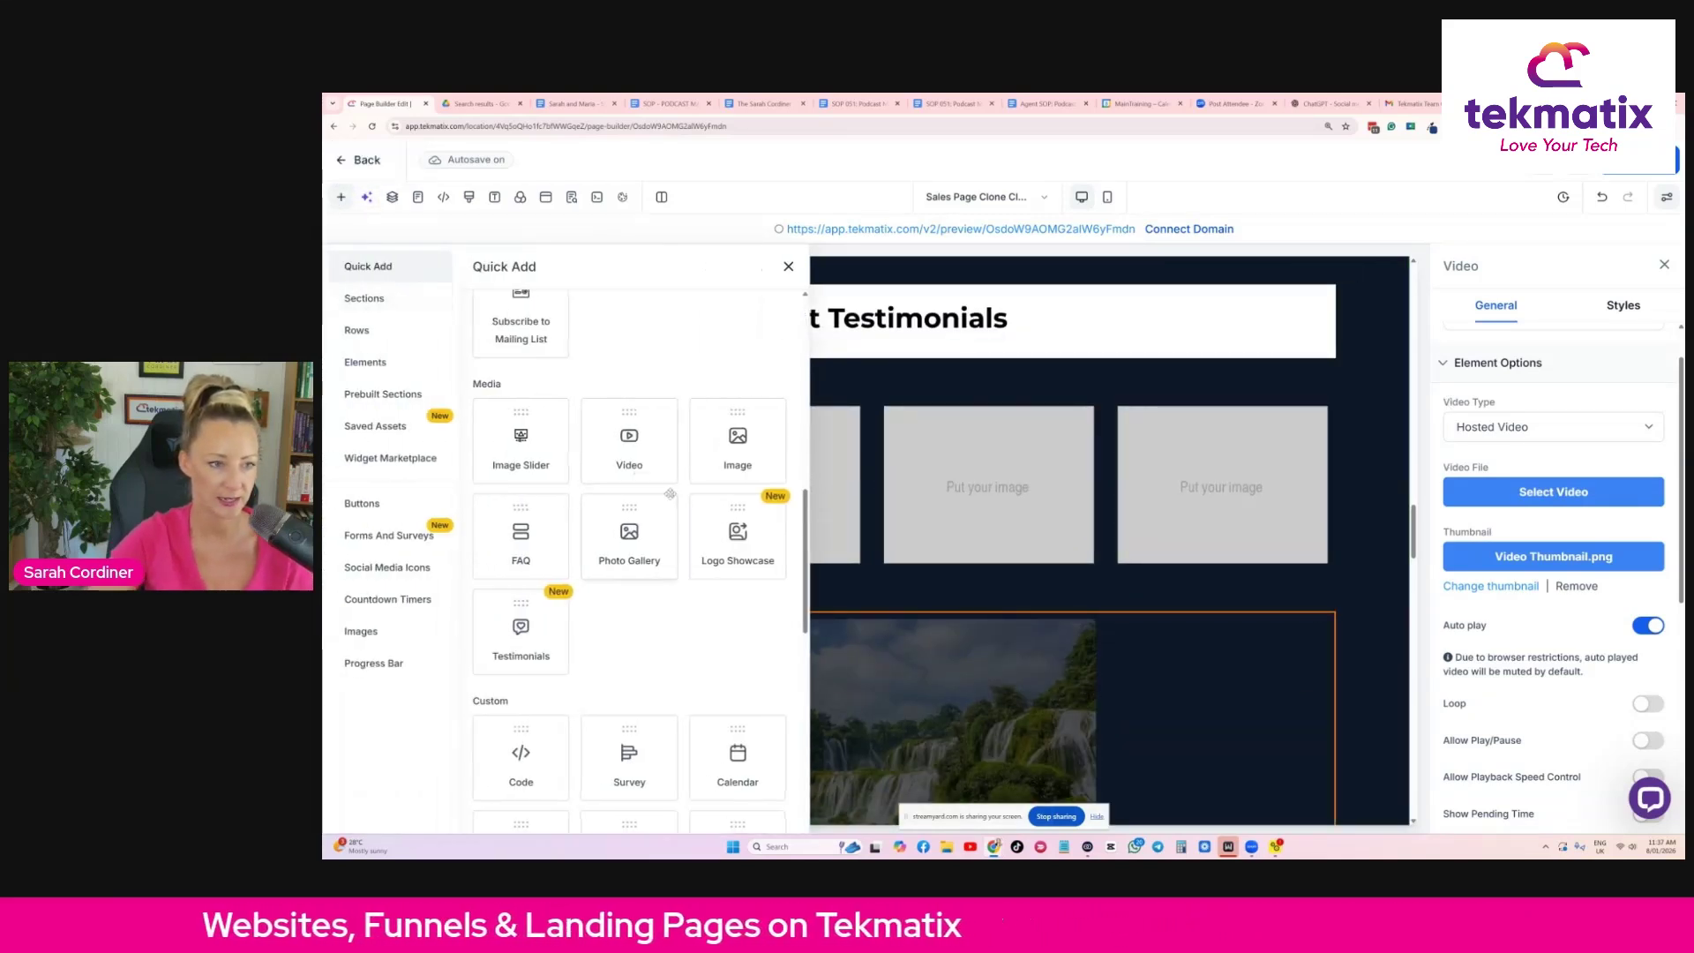
scroll(634, 455, down, 2)
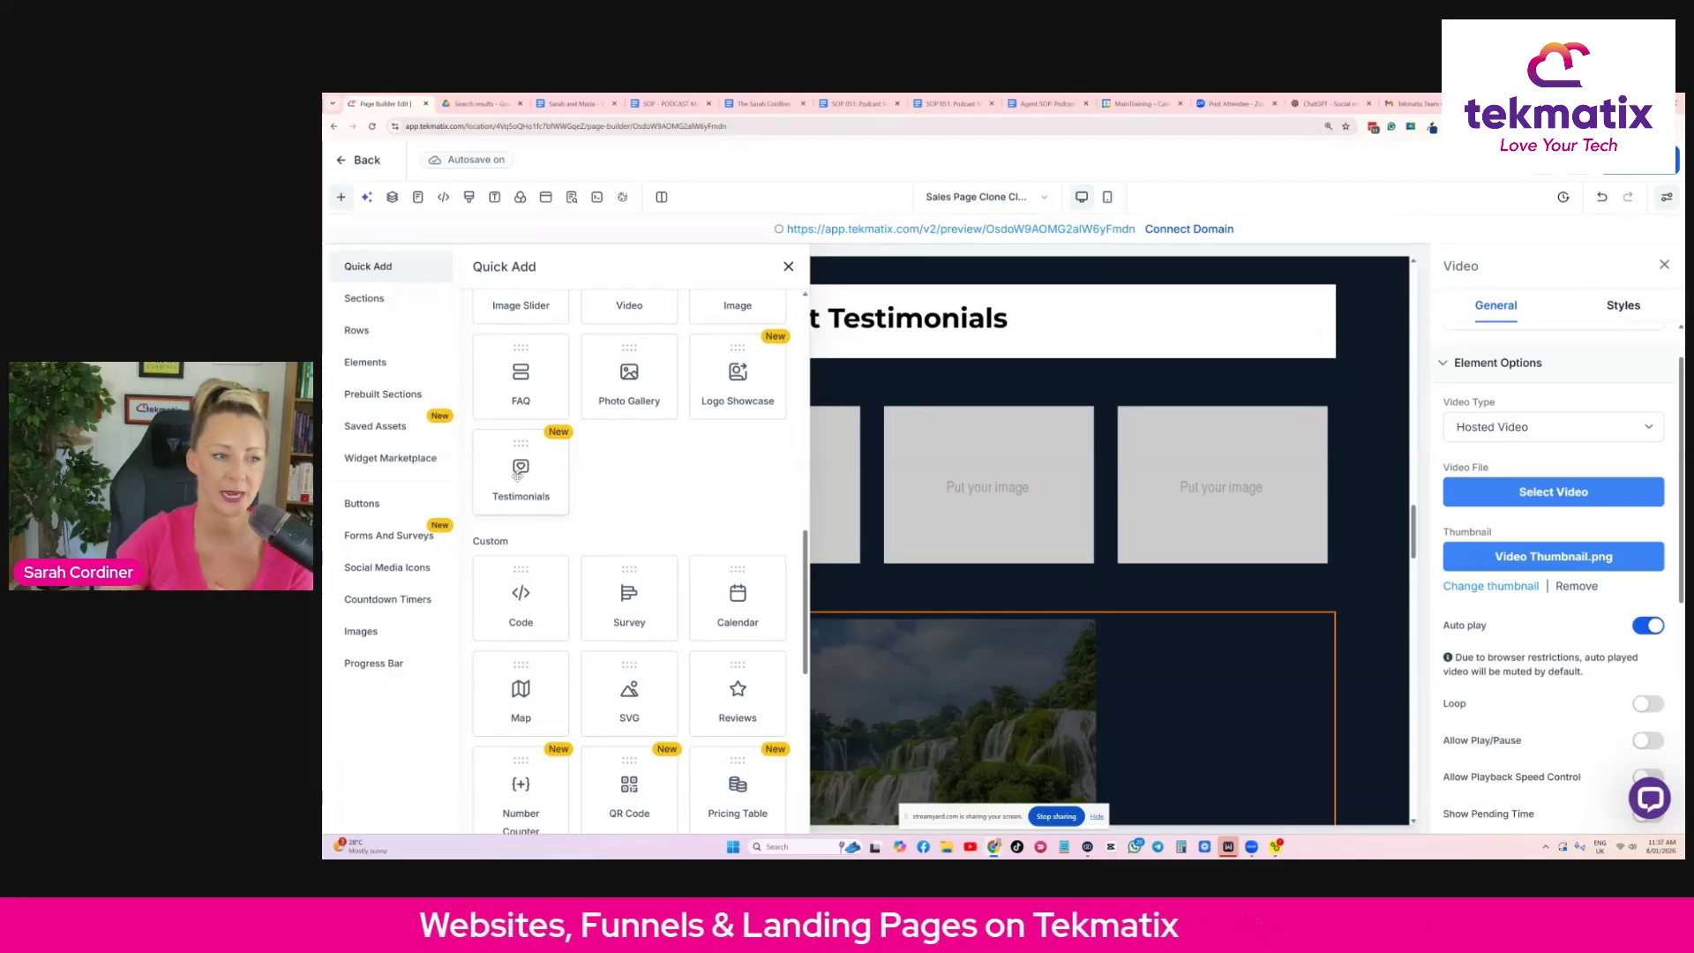
drag(518, 477, 850, 578)
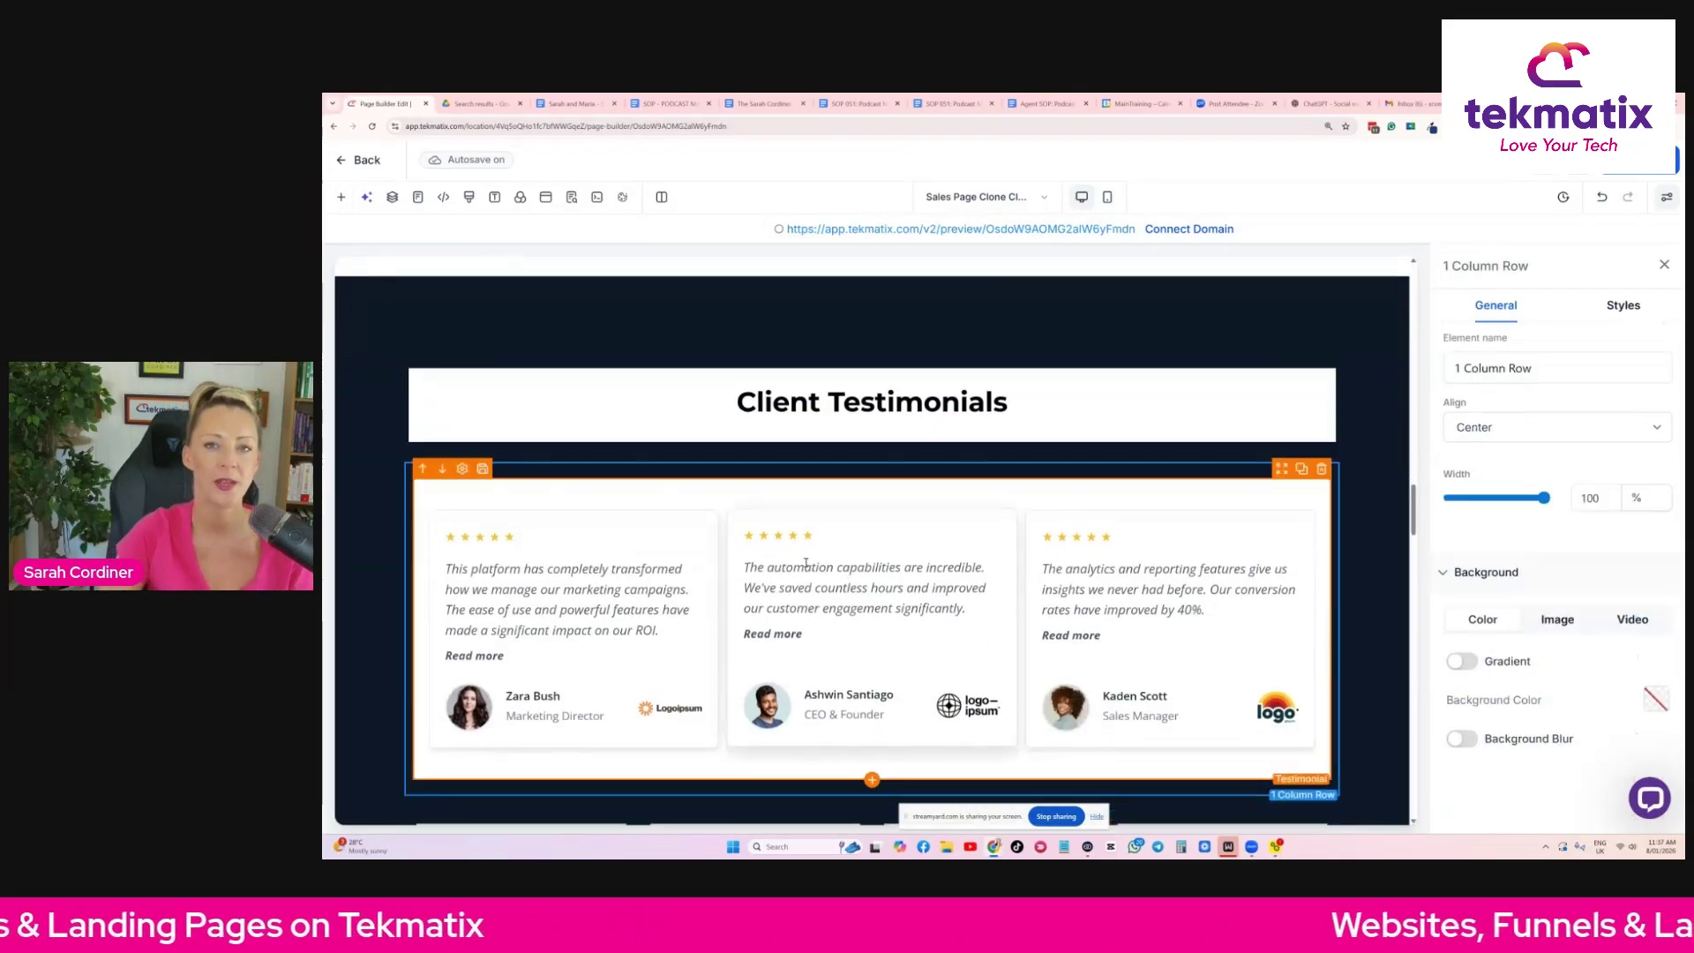
Add a Reviews widget between the Client Testimonials heading and the testimonial cards.
click(341, 197)
scroll(676, 459, down, 5)
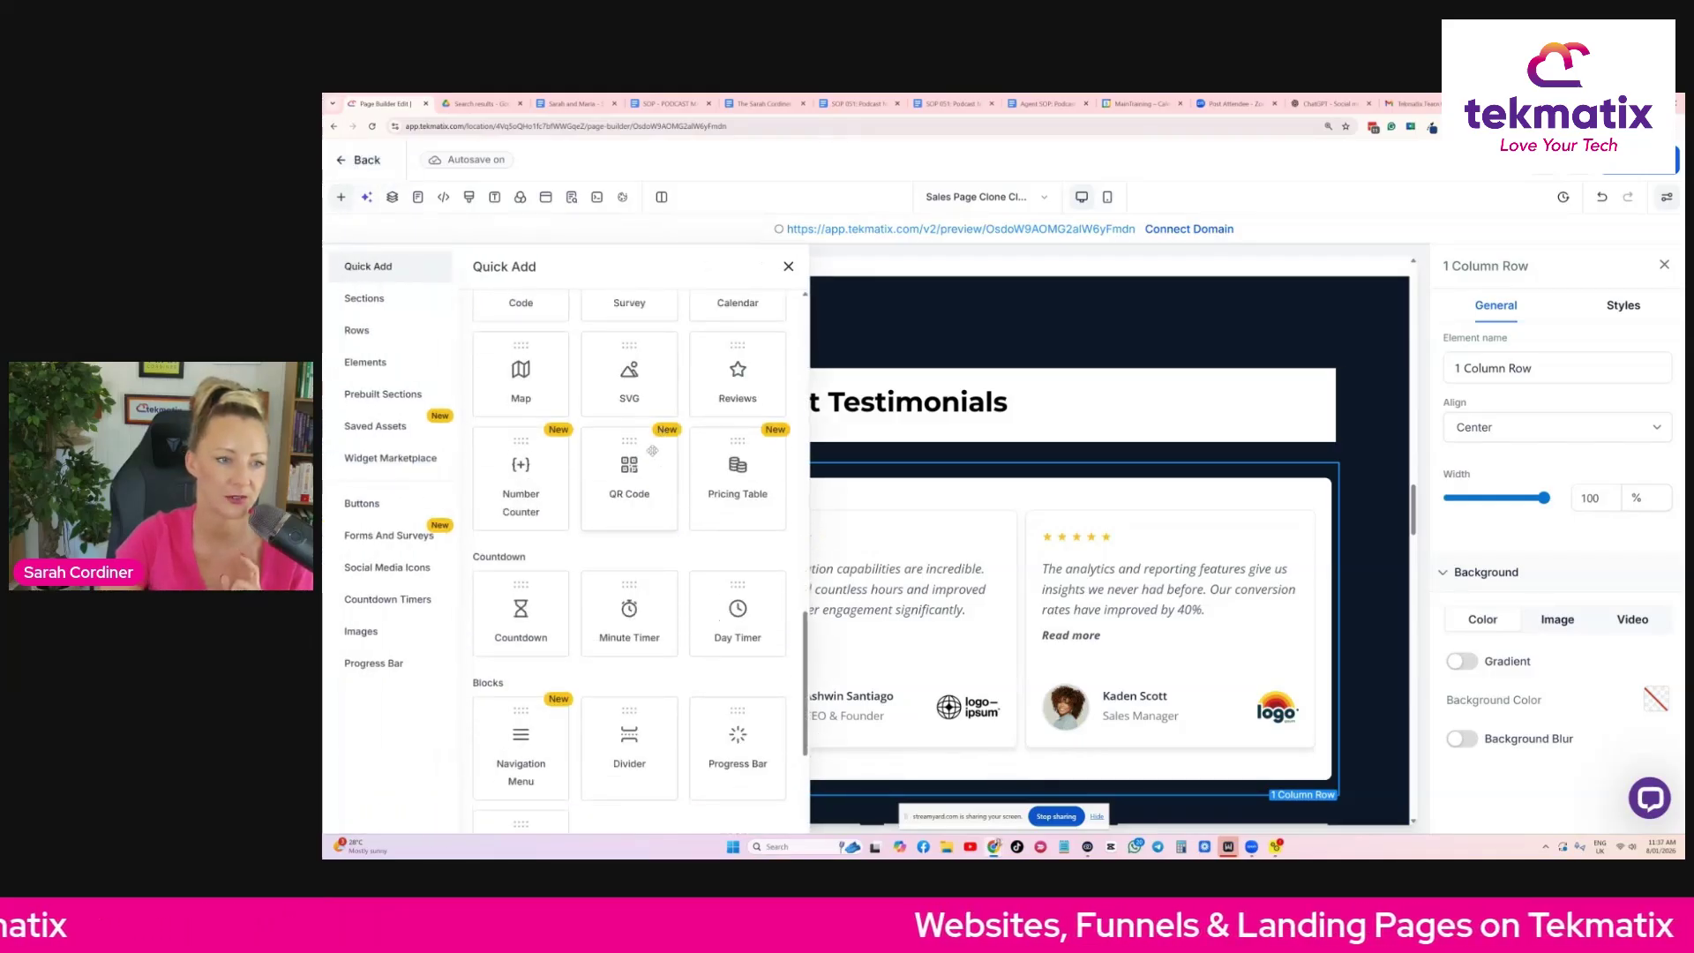
drag(738, 378, 847, 459)
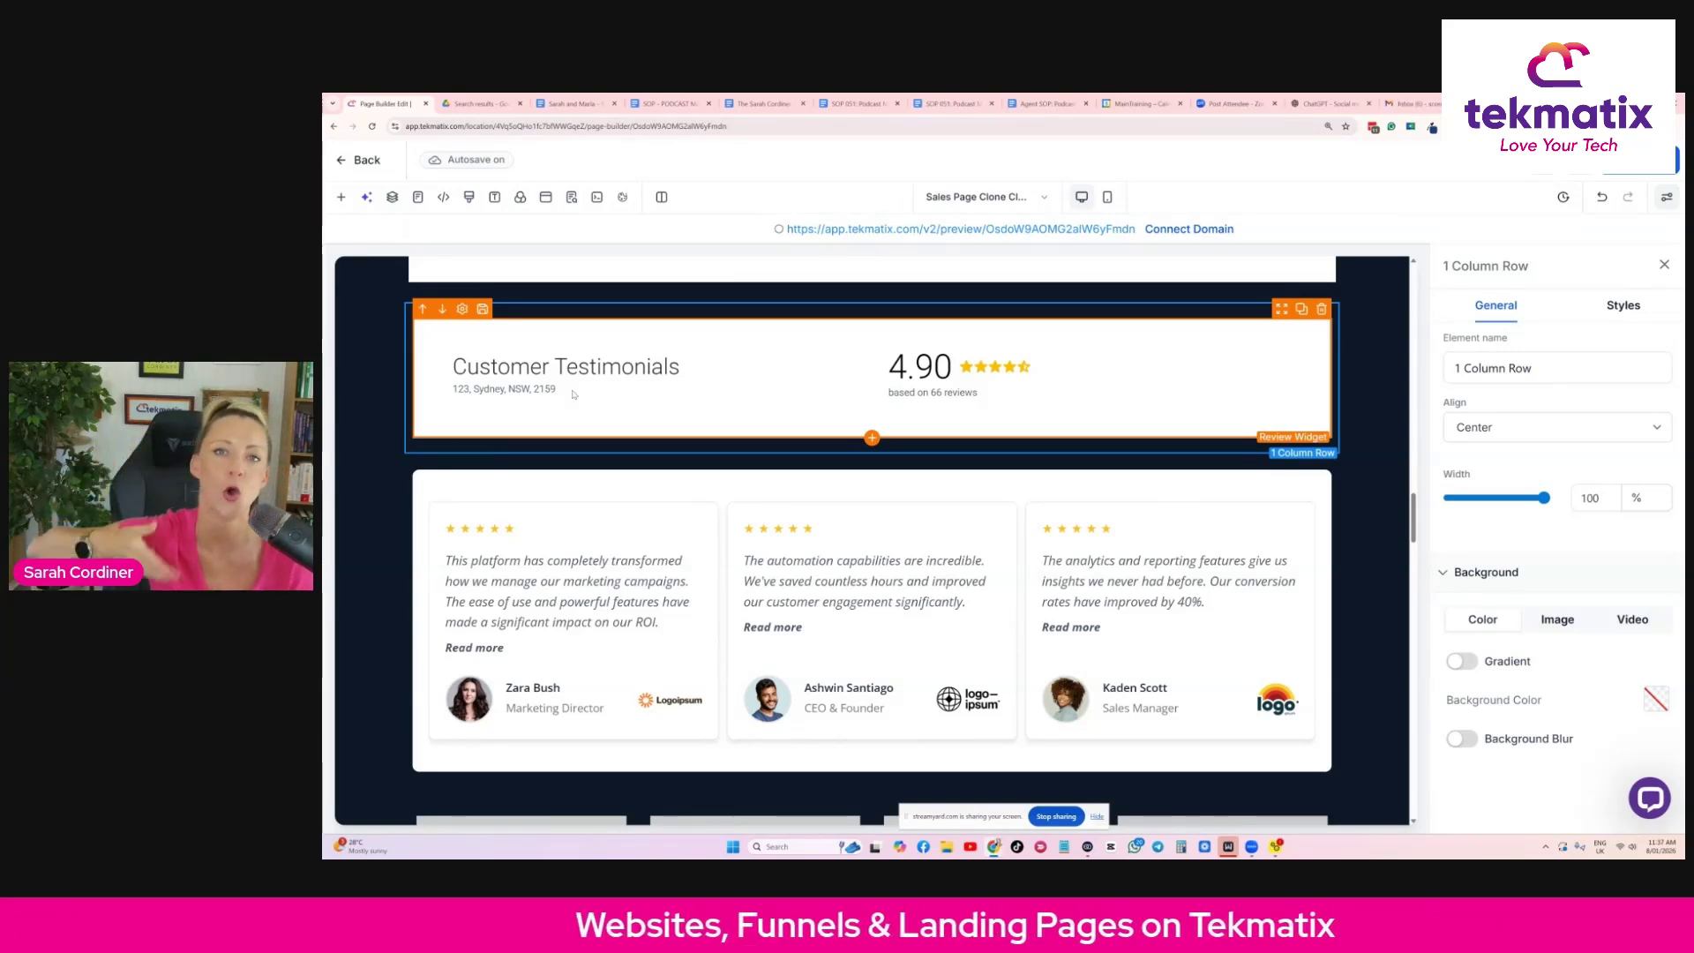
scroll(575, 394, up, 1)
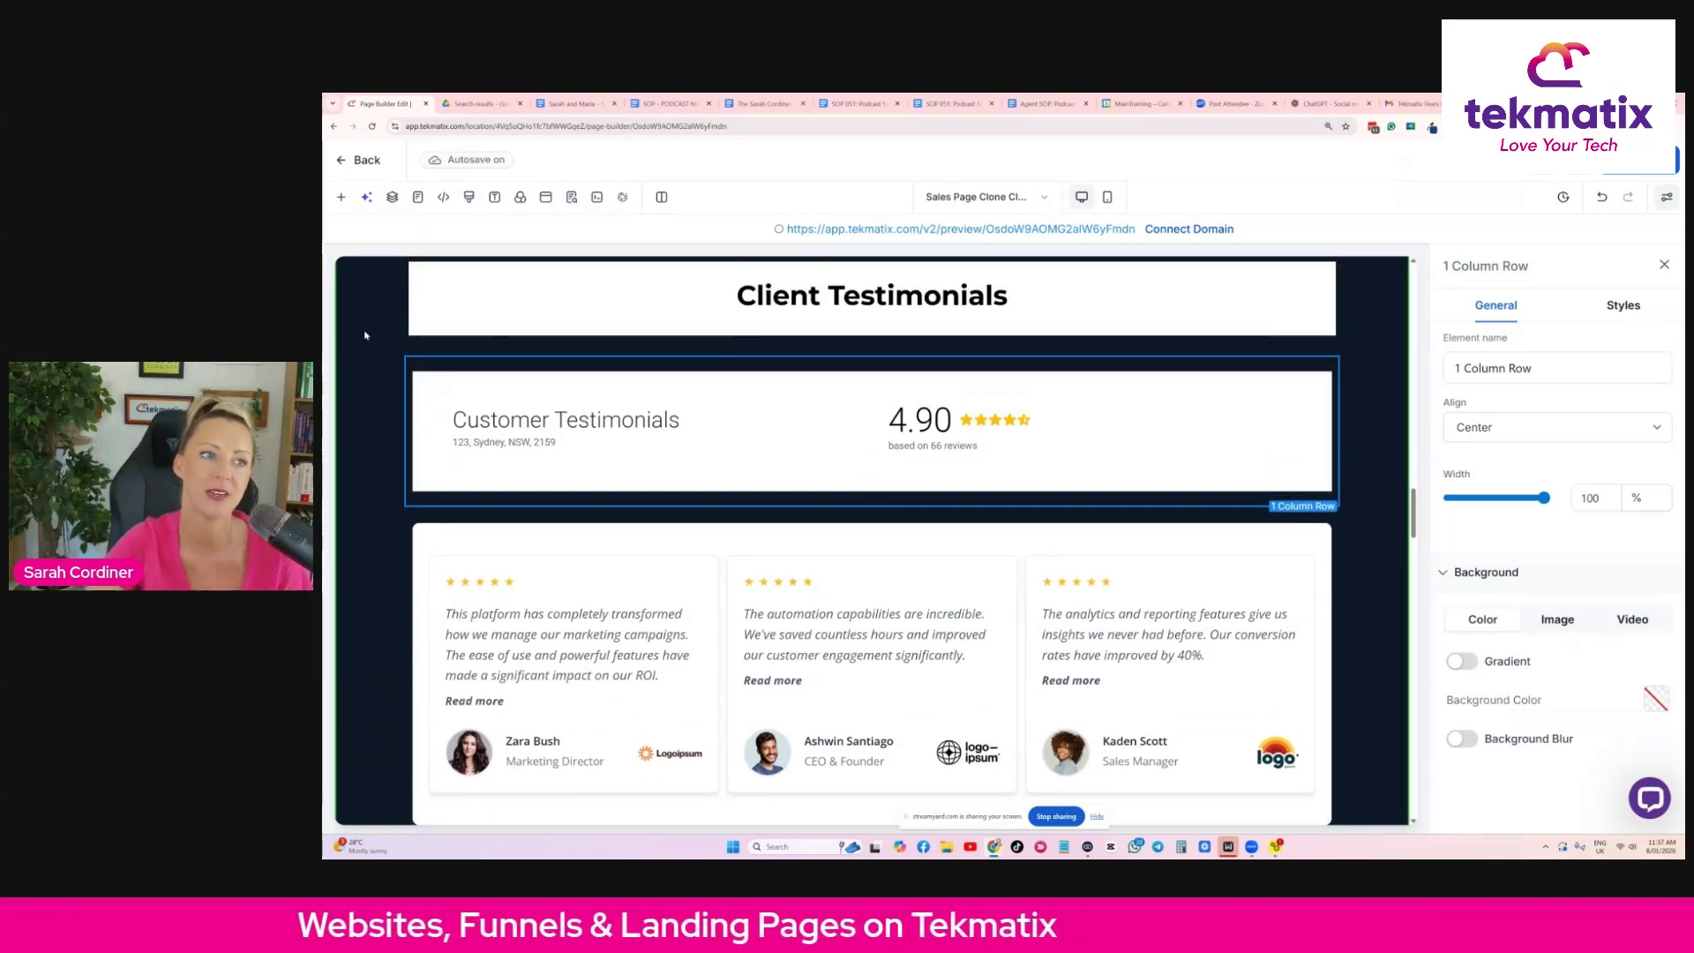
Add a Pricing Table below the product mockup image and open its settings.
click(342, 198)
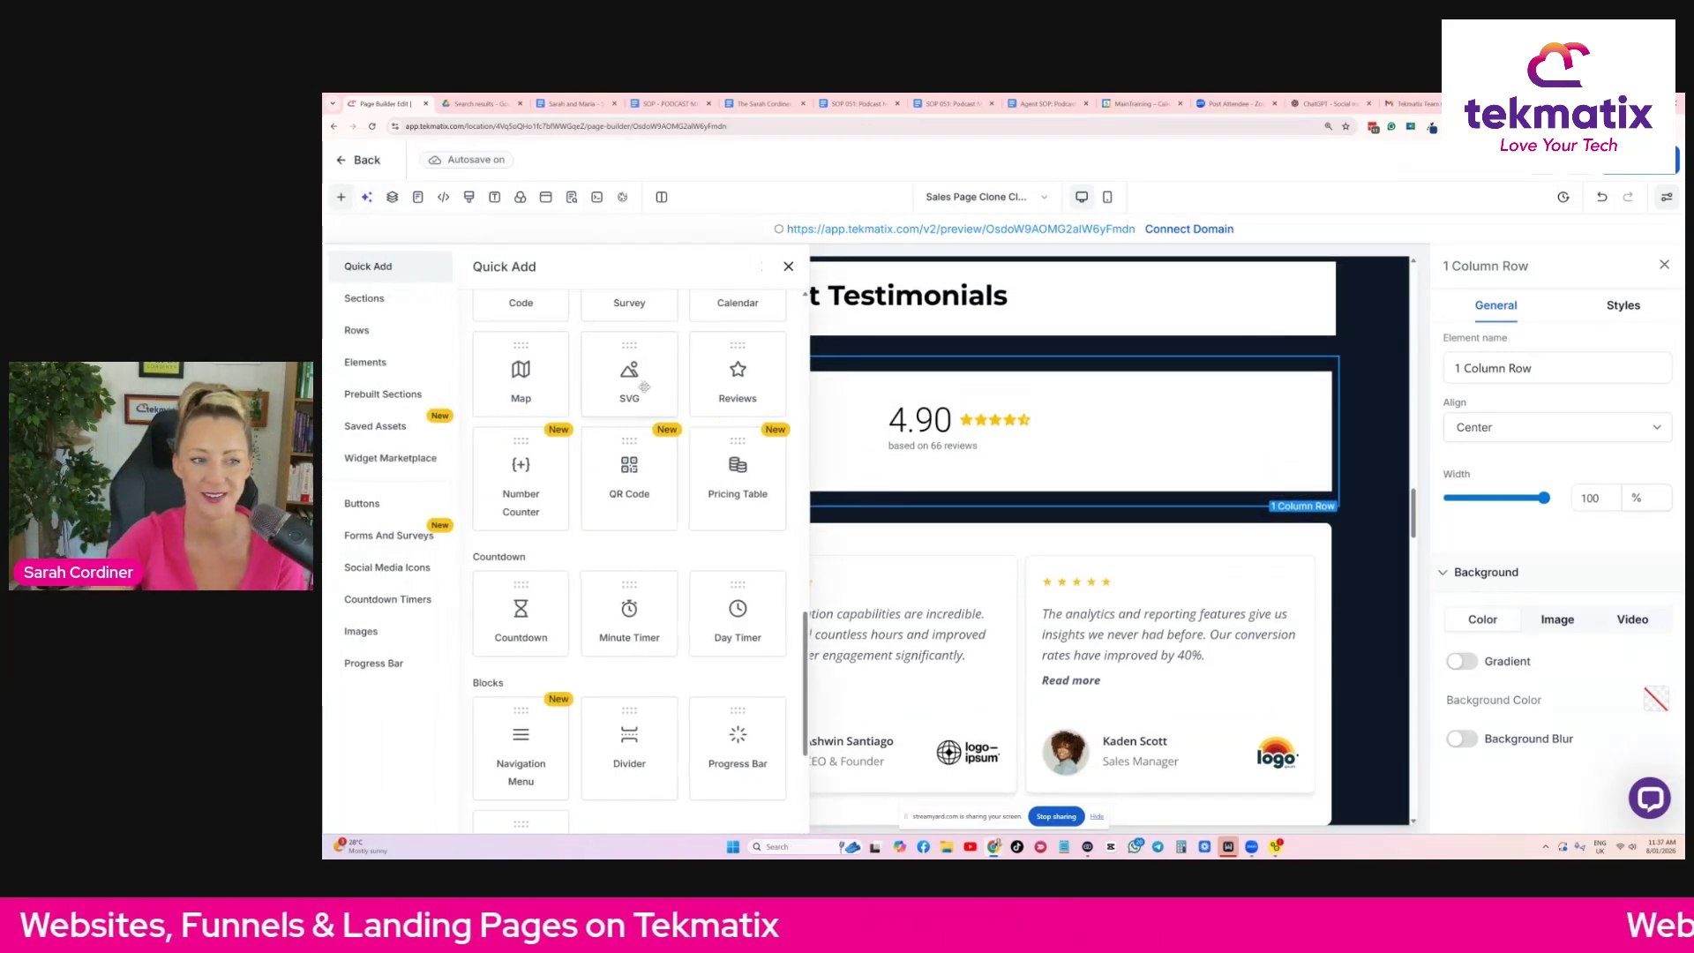
scroll(646, 390, down, 1)
scroll(646, 390, down, 1)
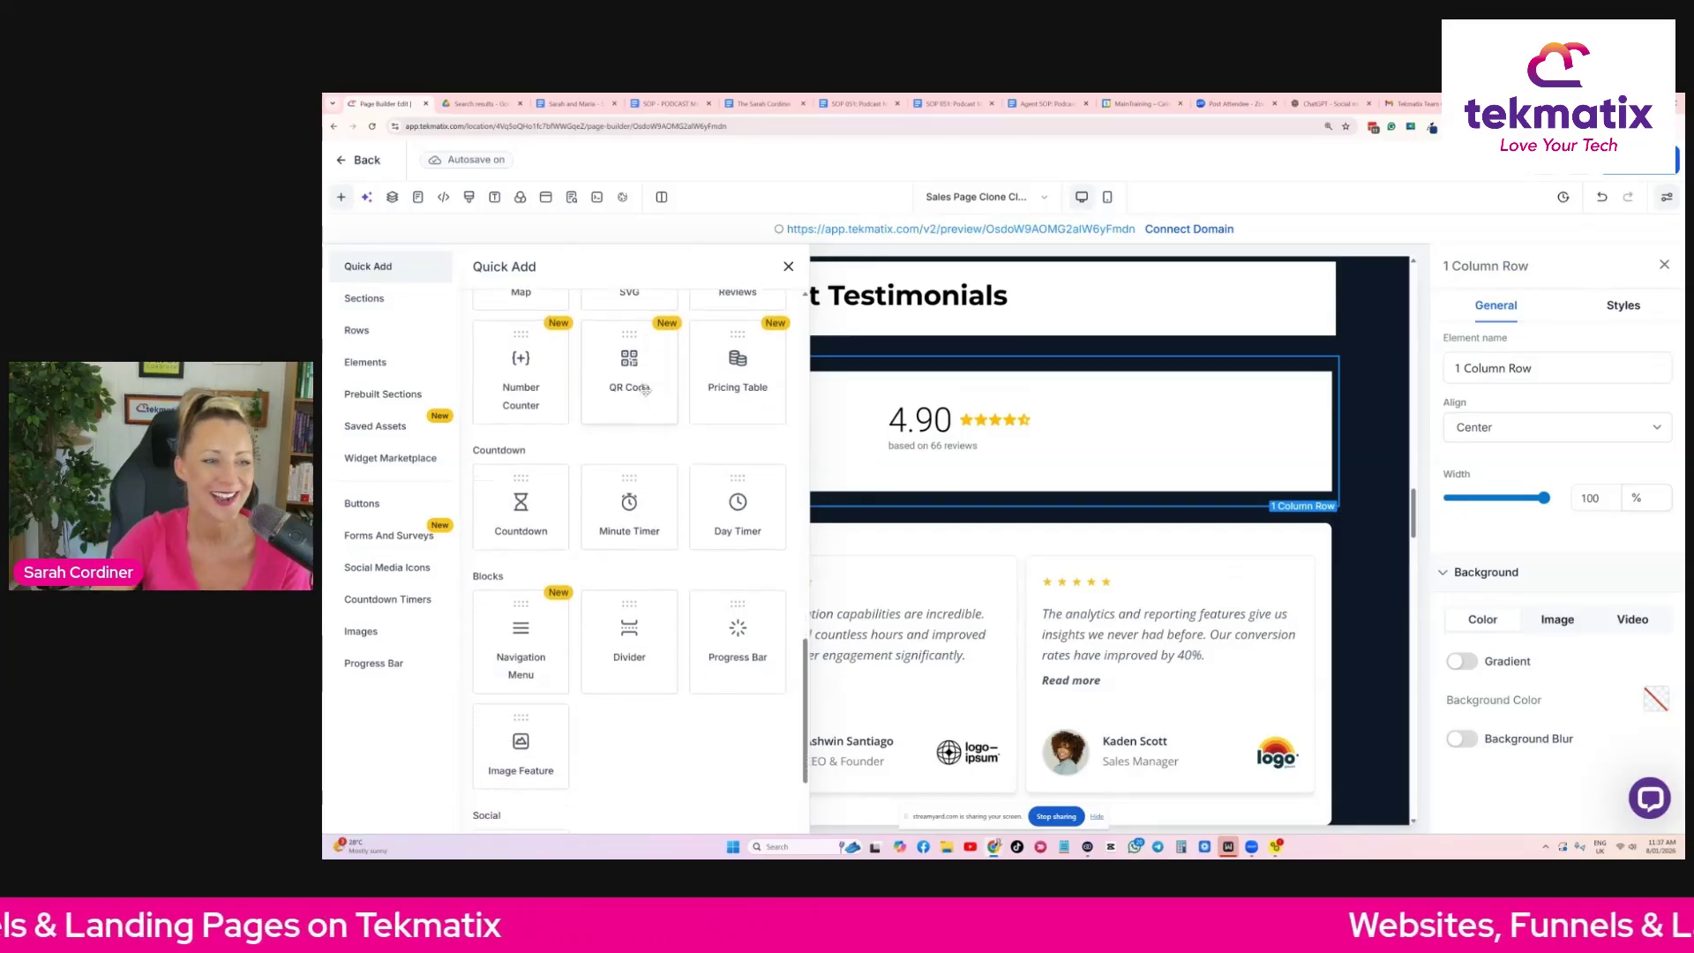
scroll(937, 522, down, 10)
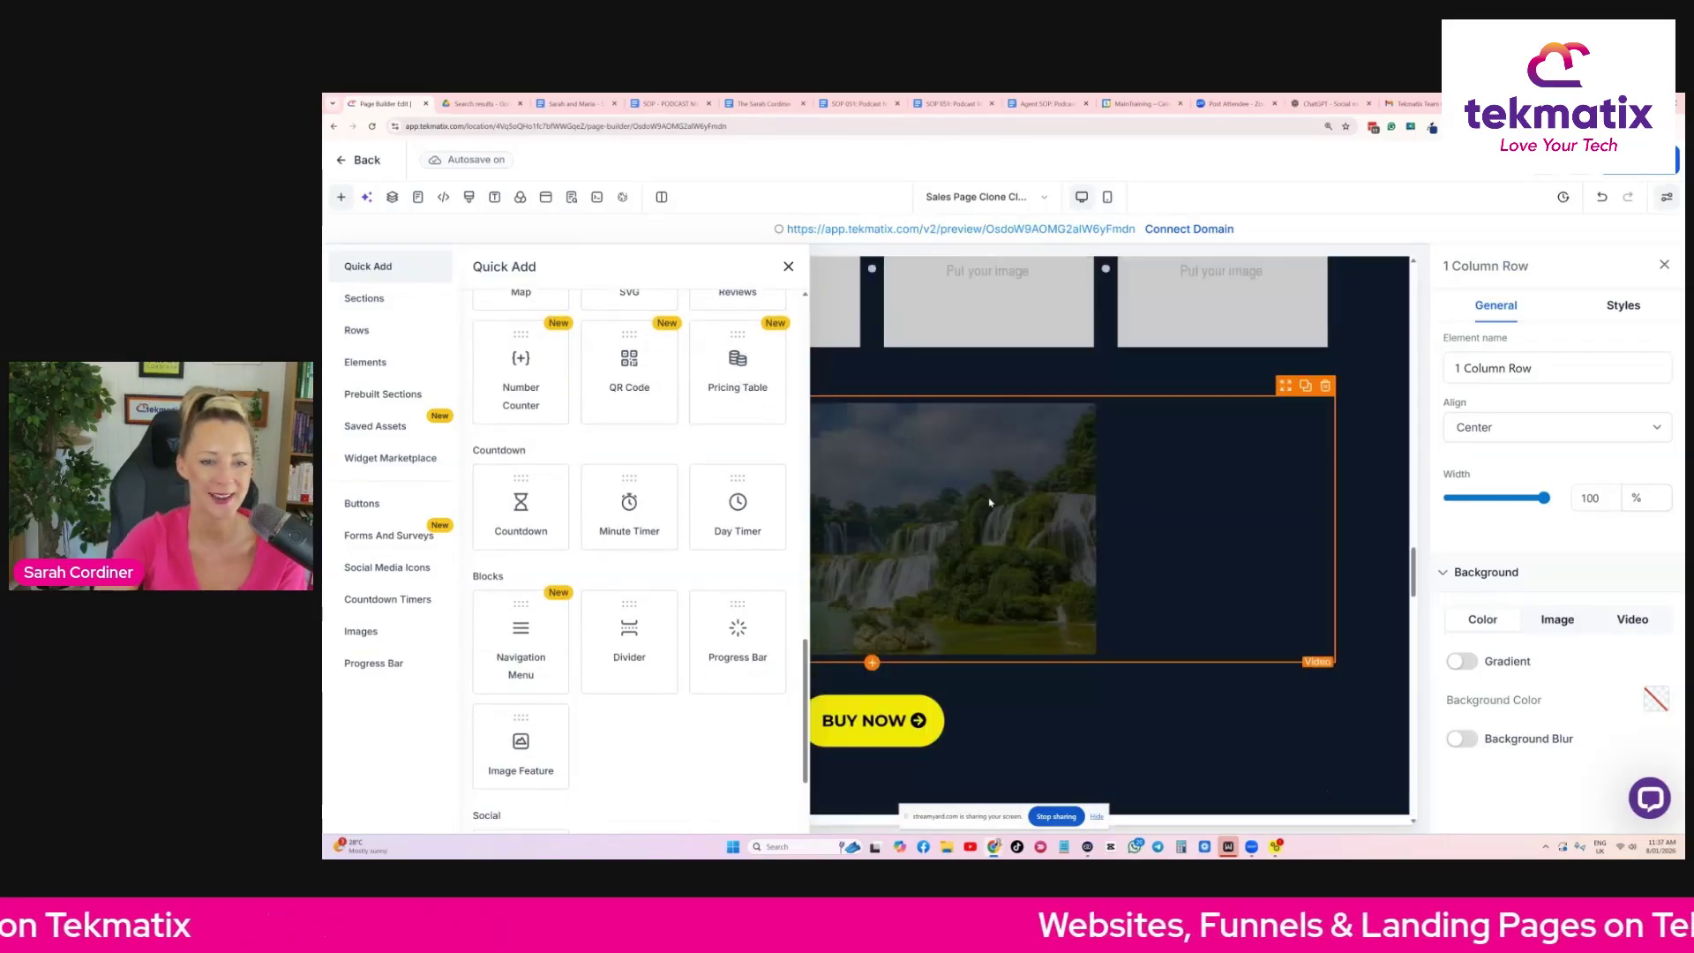
drag(737, 370, 903, 662)
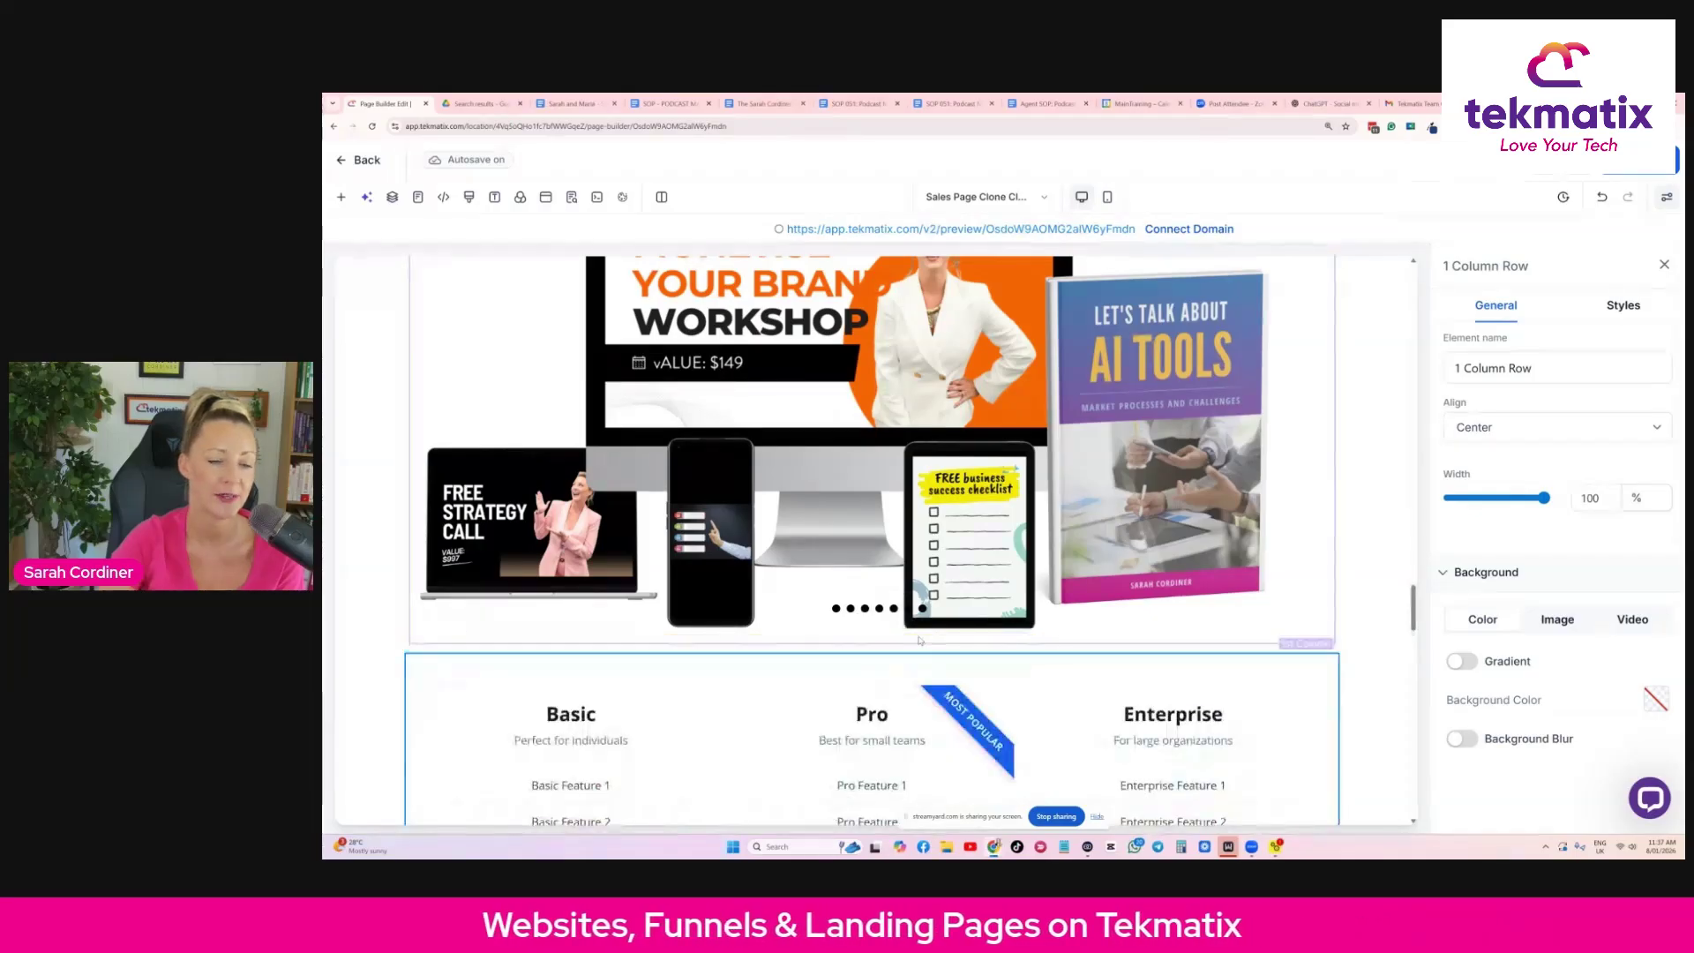
scroll(1123, 468, down, 5)
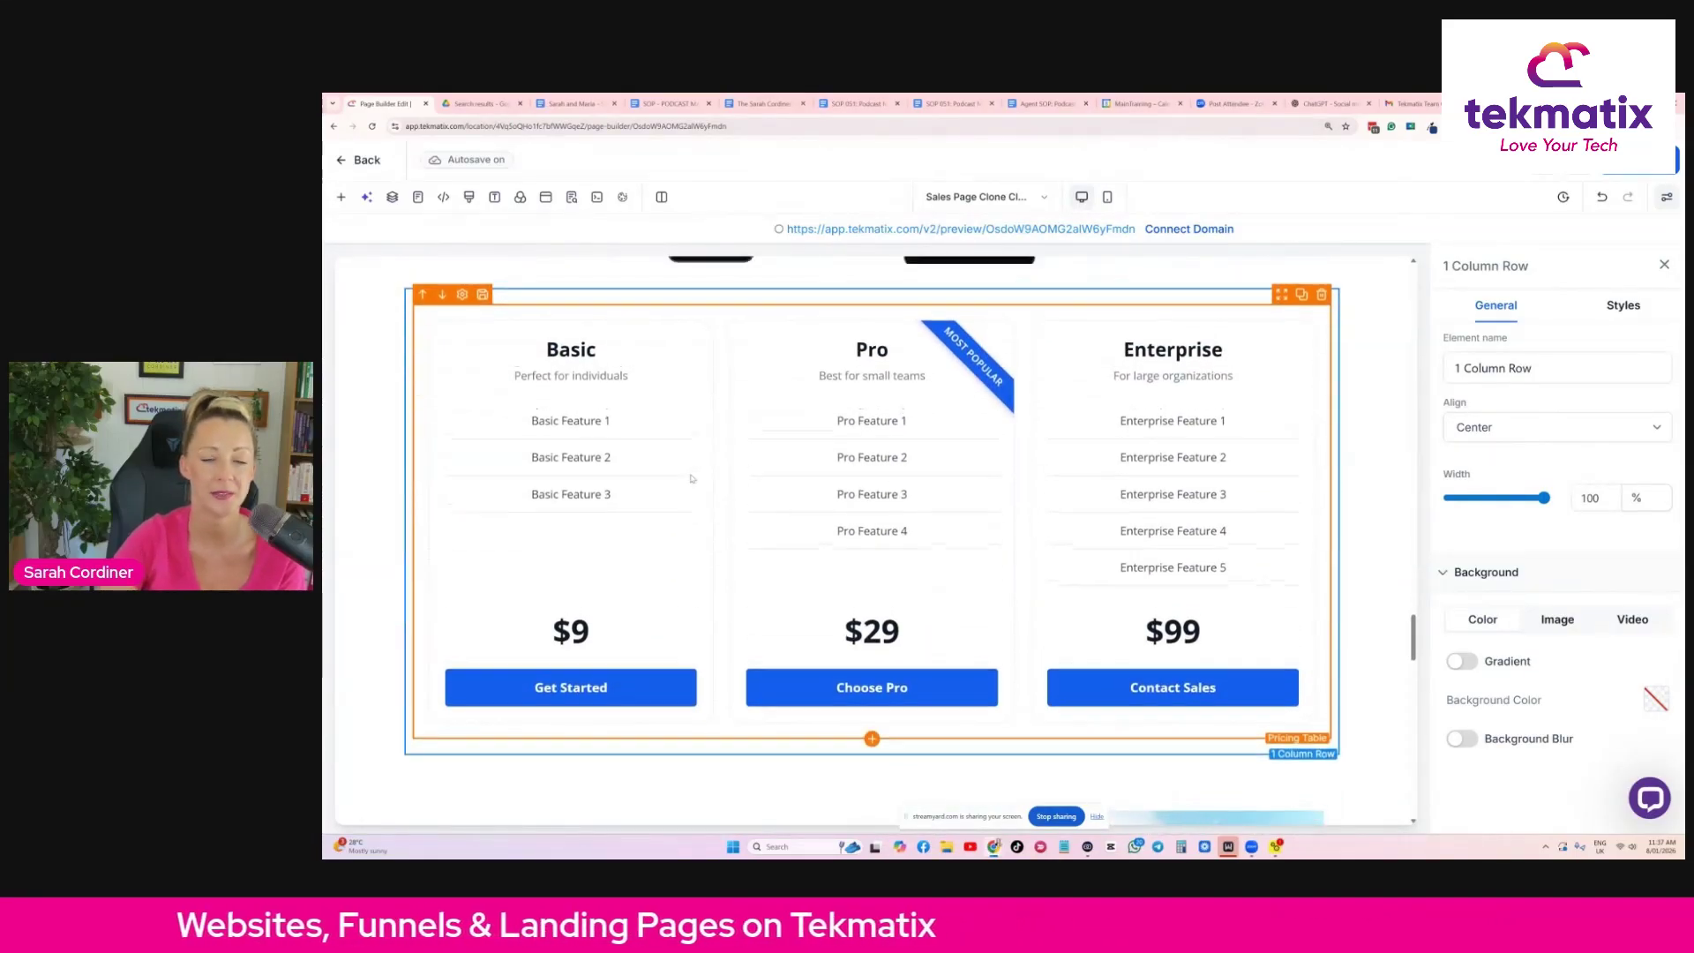
click(587, 439)
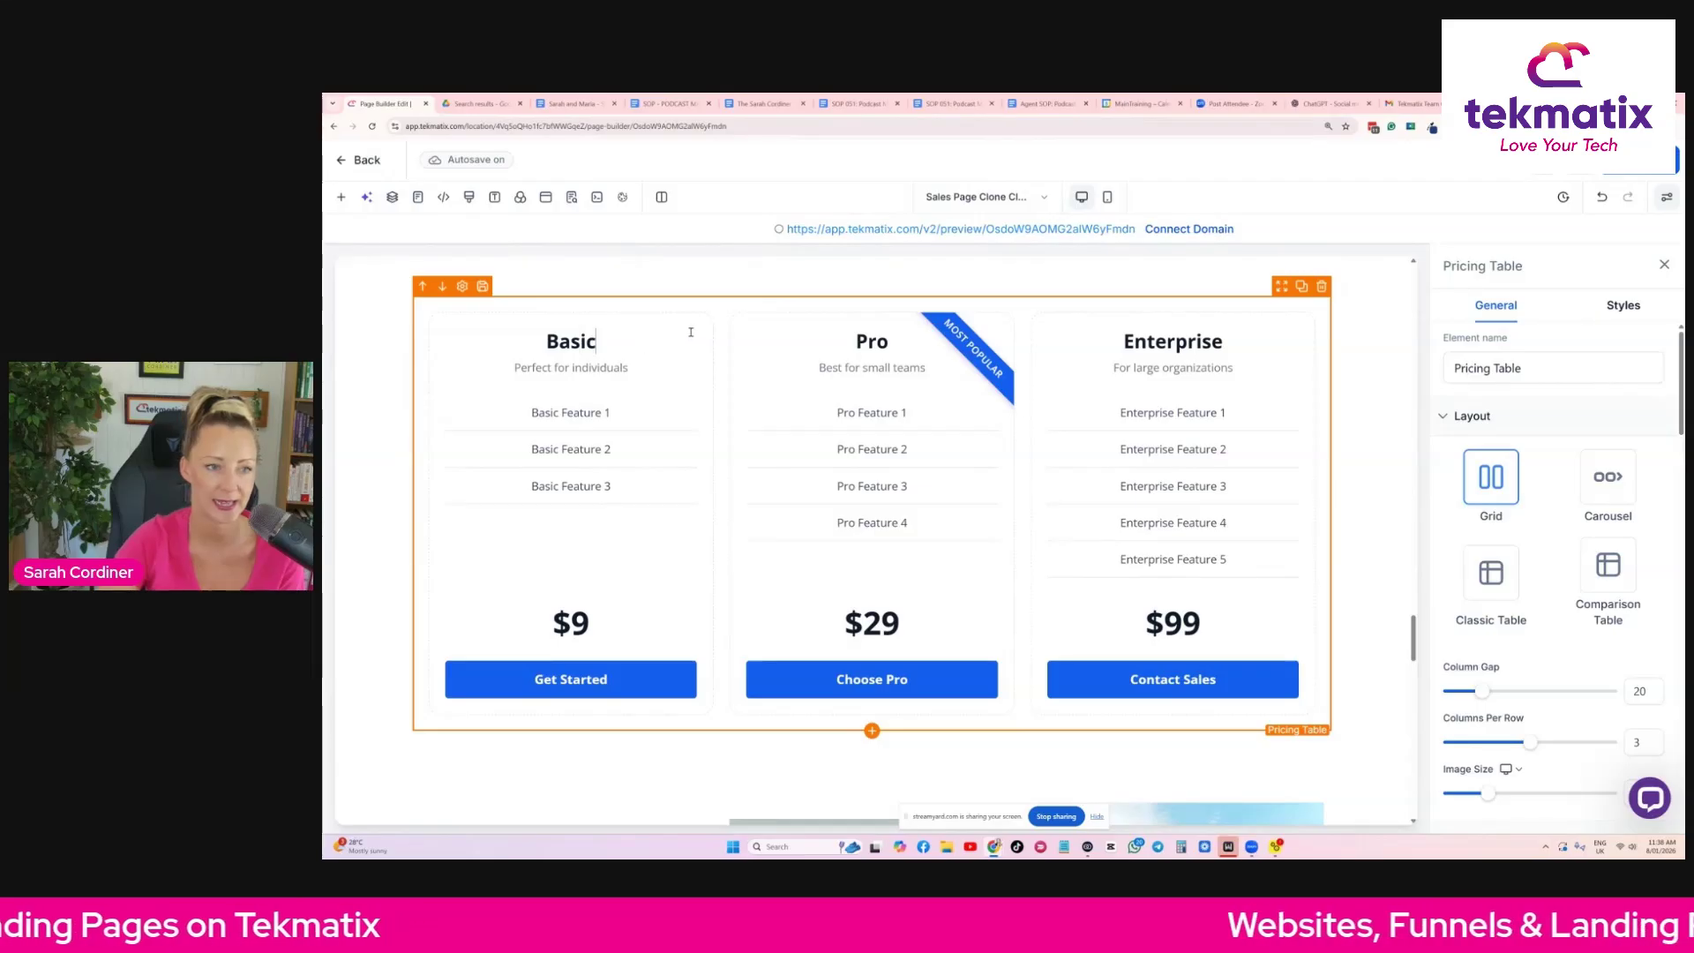
scroll(632, 389, up, 2)
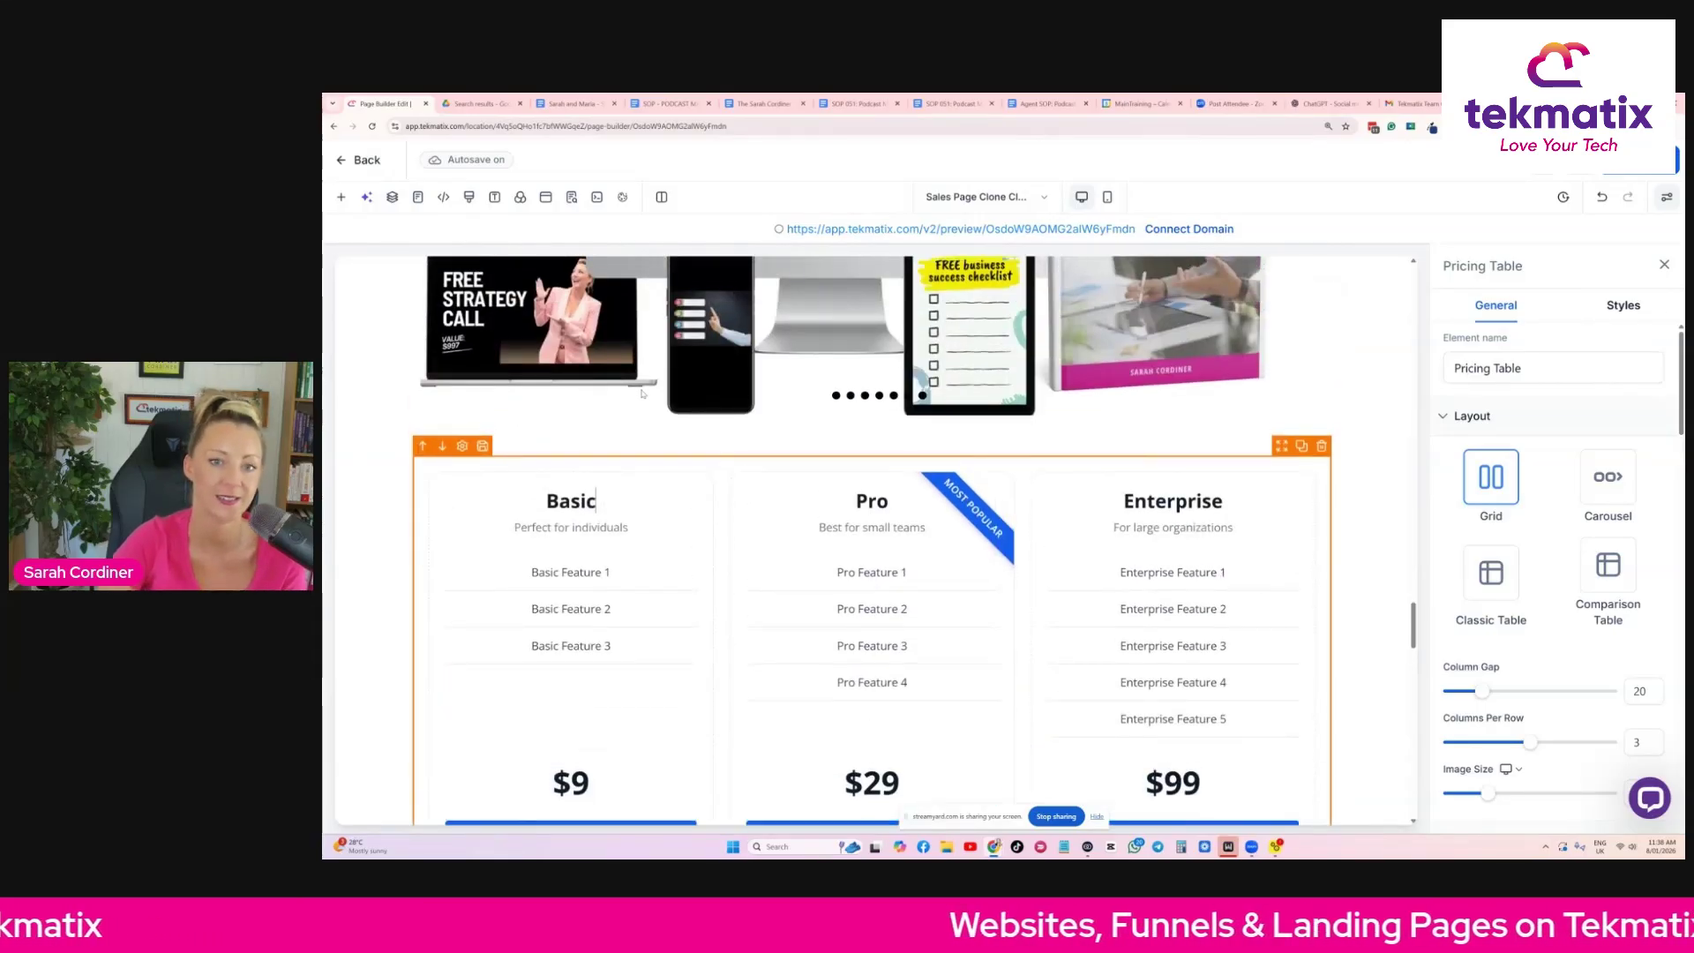
Add a Countdown element between the product mockup image and the pricing table, and open its settings.
click(340, 199)
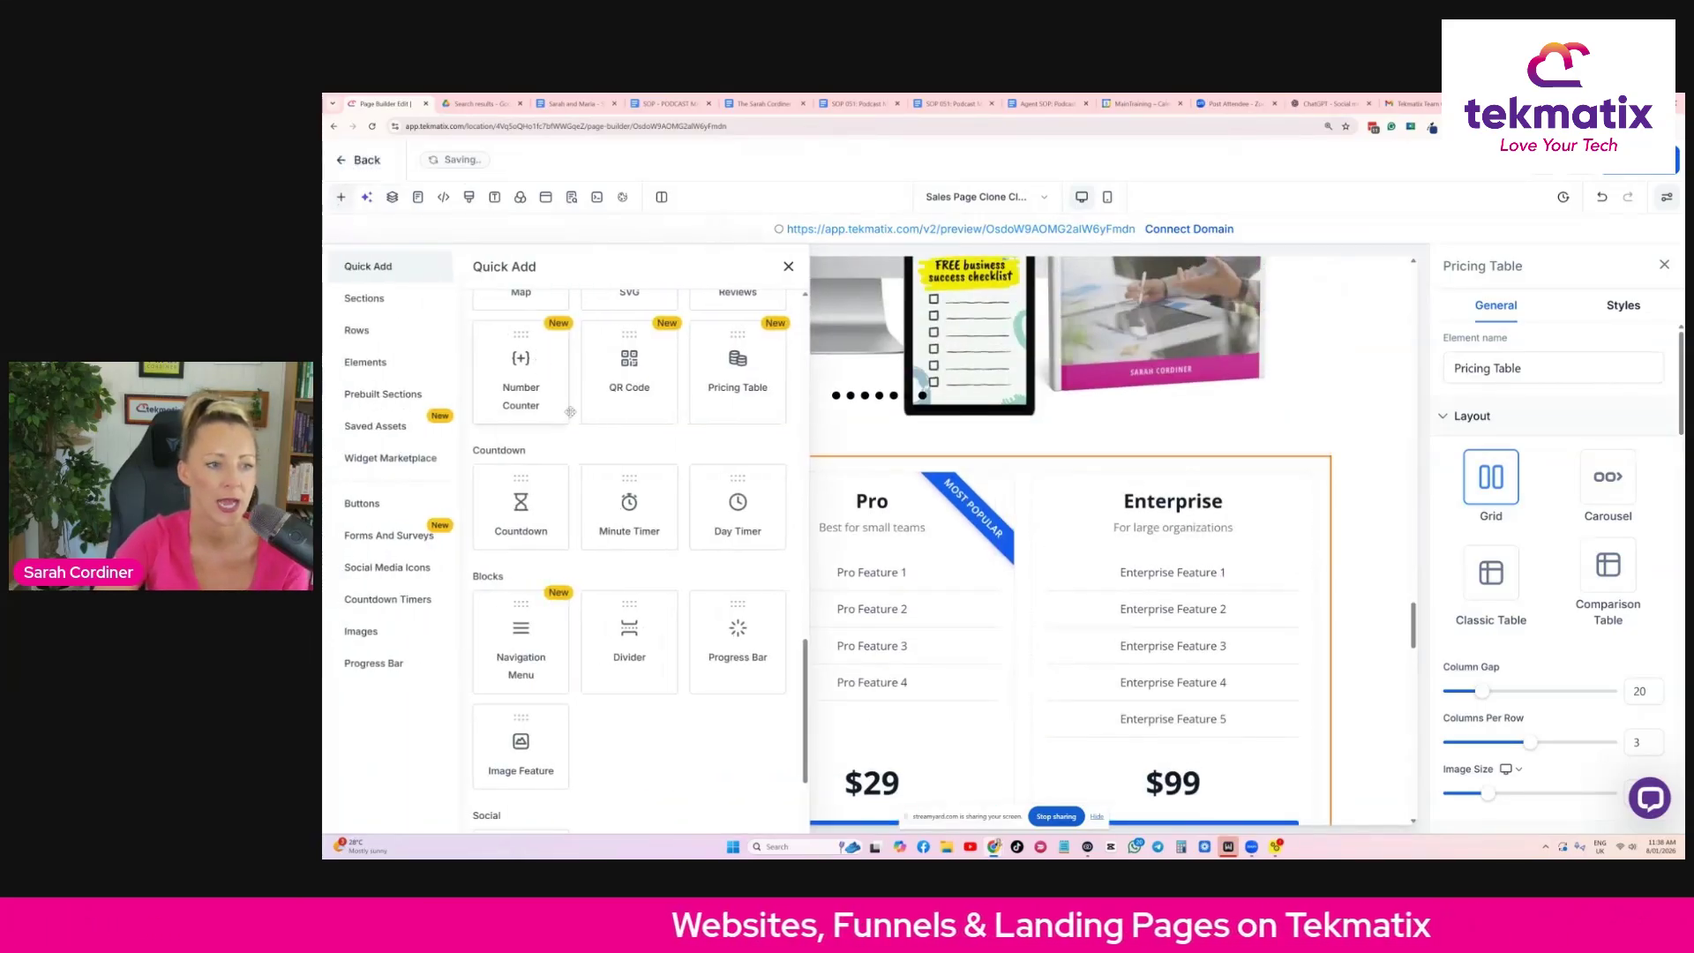
scroll(586, 432, down, 2)
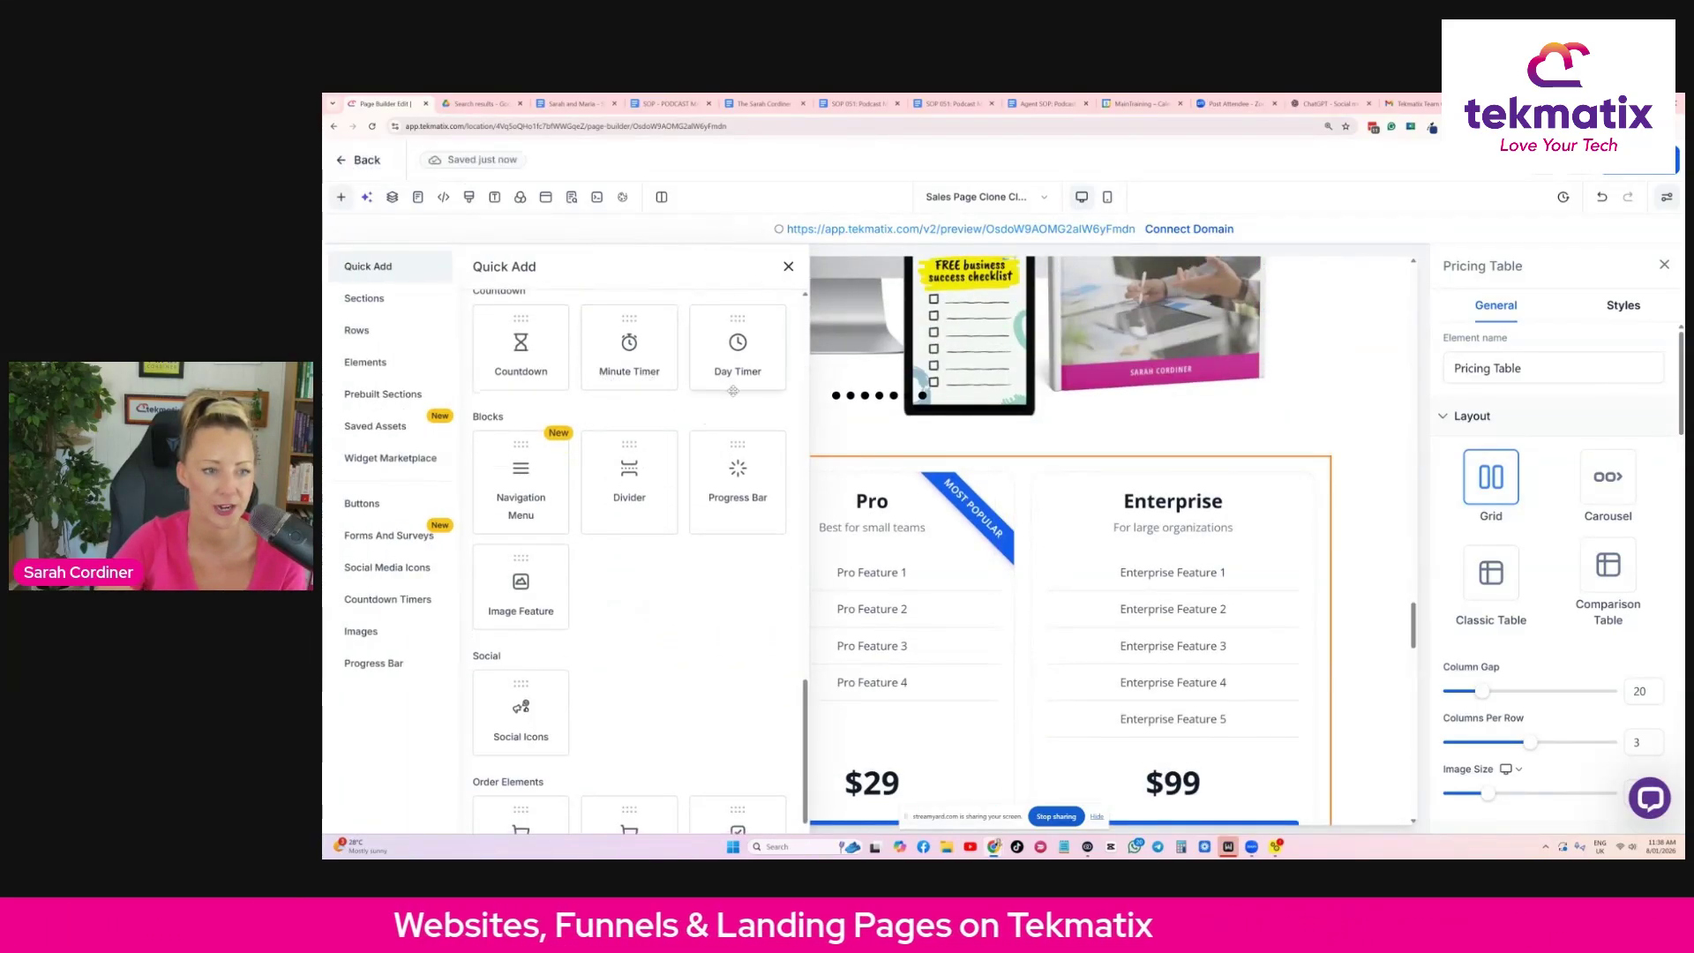
drag(508, 361, 852, 450)
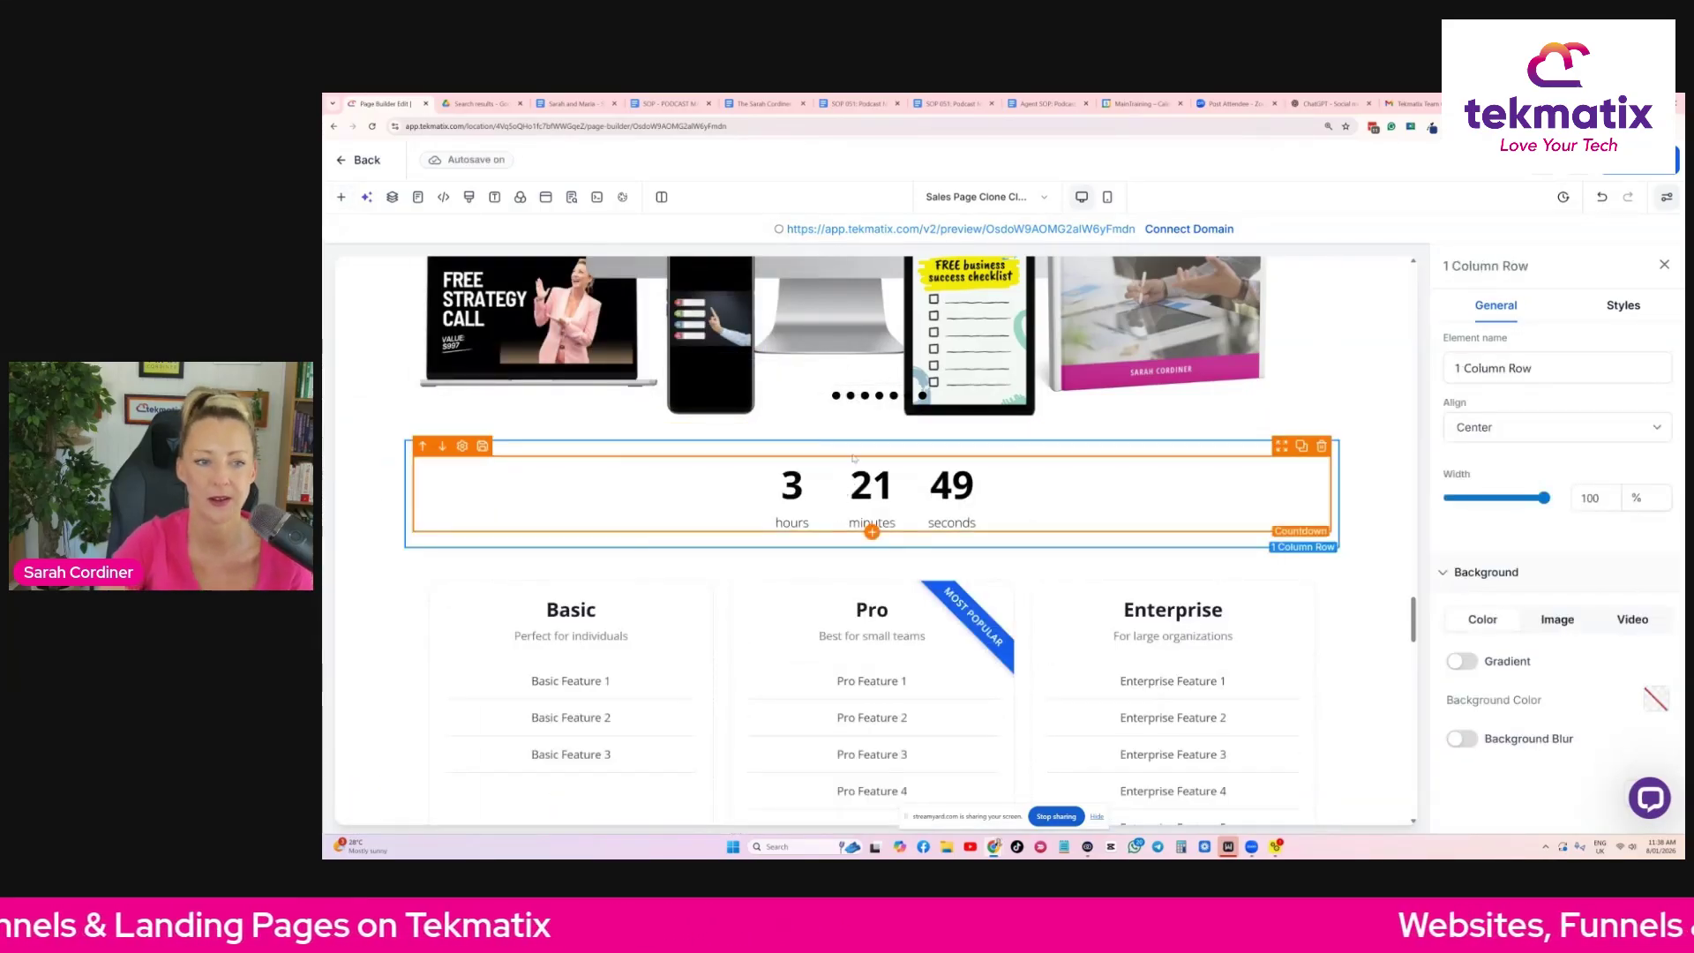
click(862, 490)
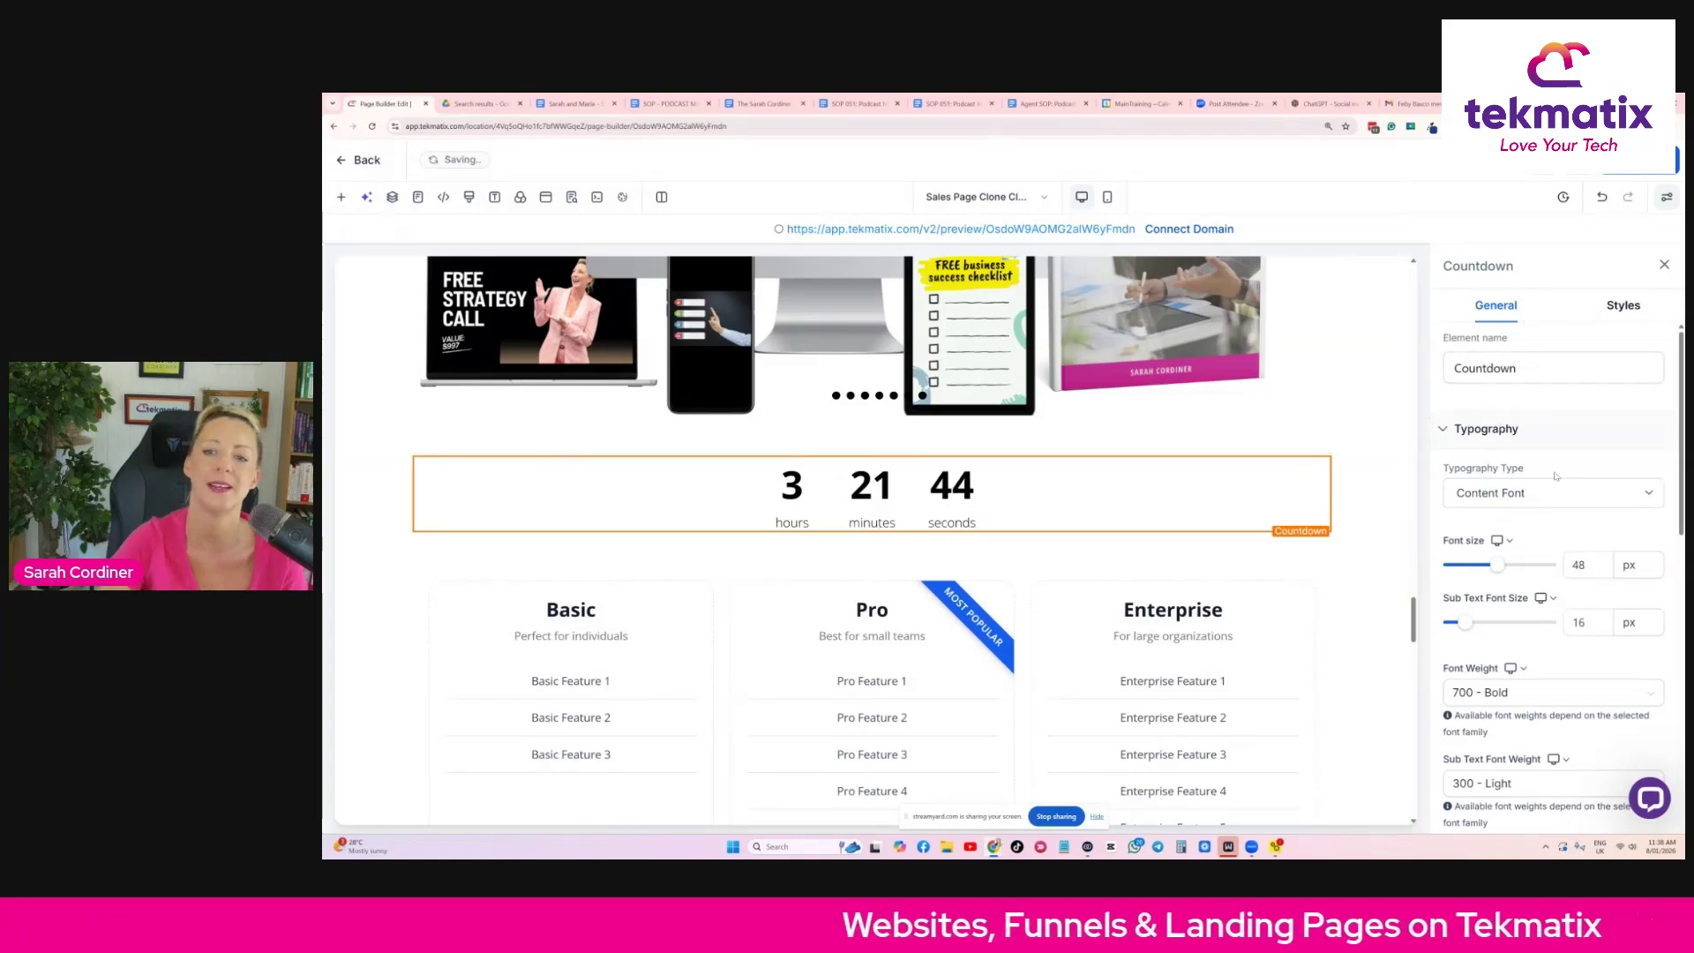
Look through the countdown's timer settings, including end date, end time, time zone and expire action, keeping America/New_York.
scroll(1572, 467, down, 5)
scroll(1572, 467, down, 4)
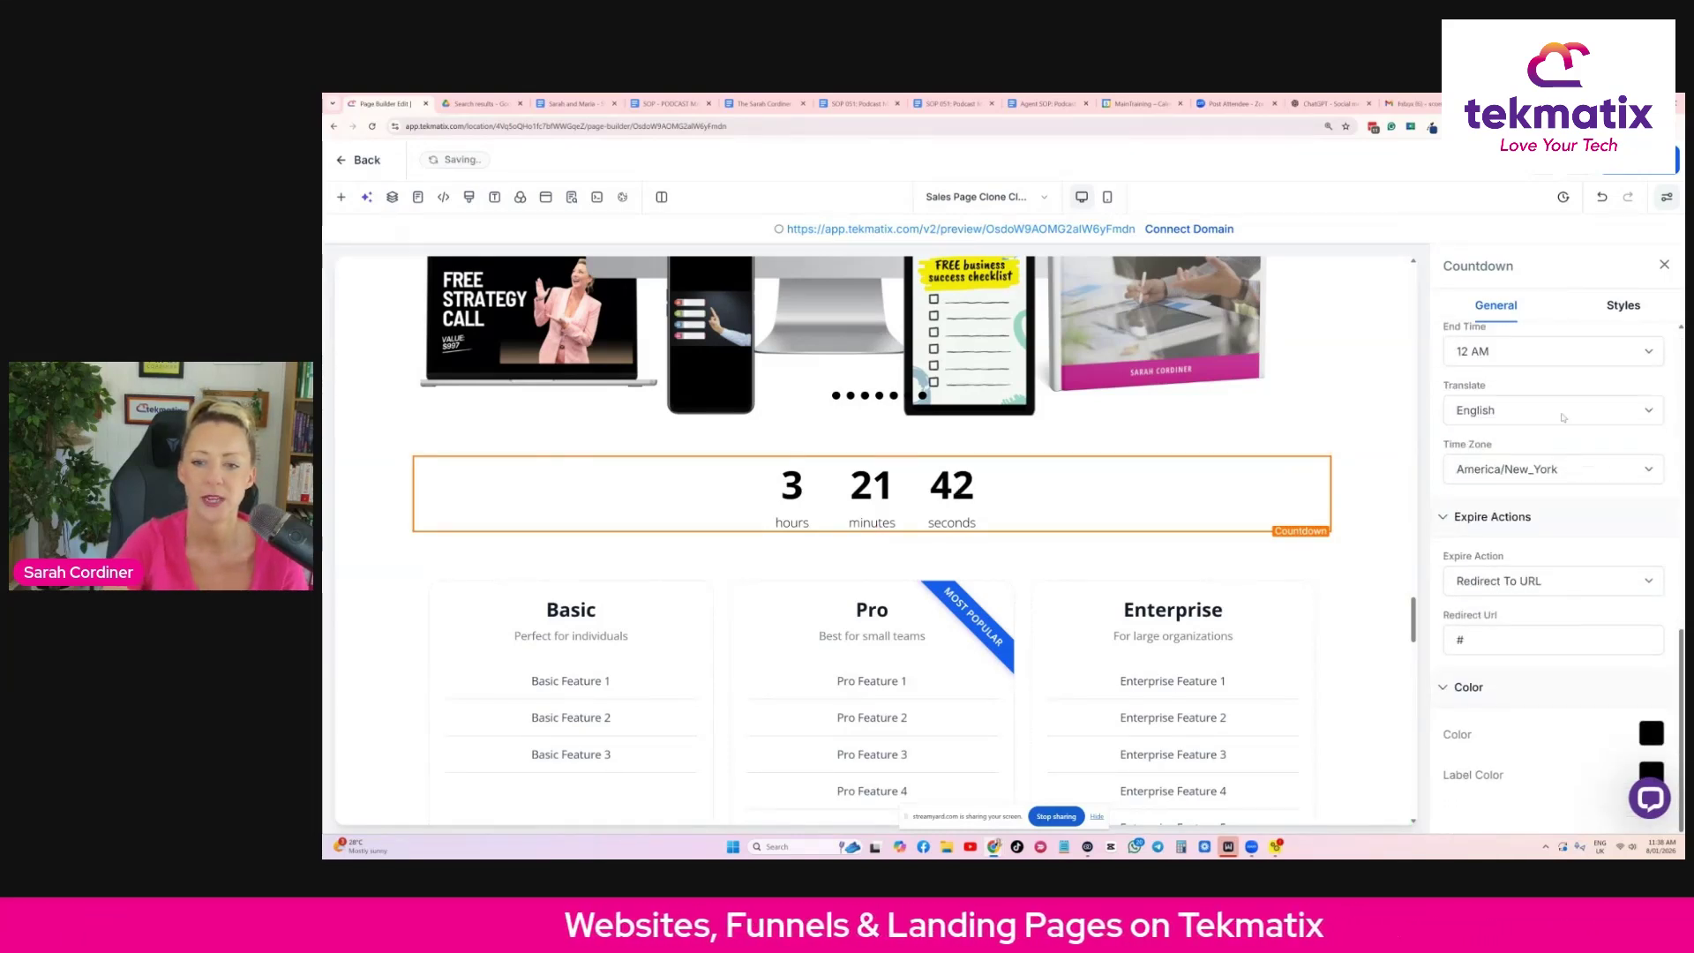
scroll(1553, 459, up, 2)
click(1538, 453)
click(1555, 431)
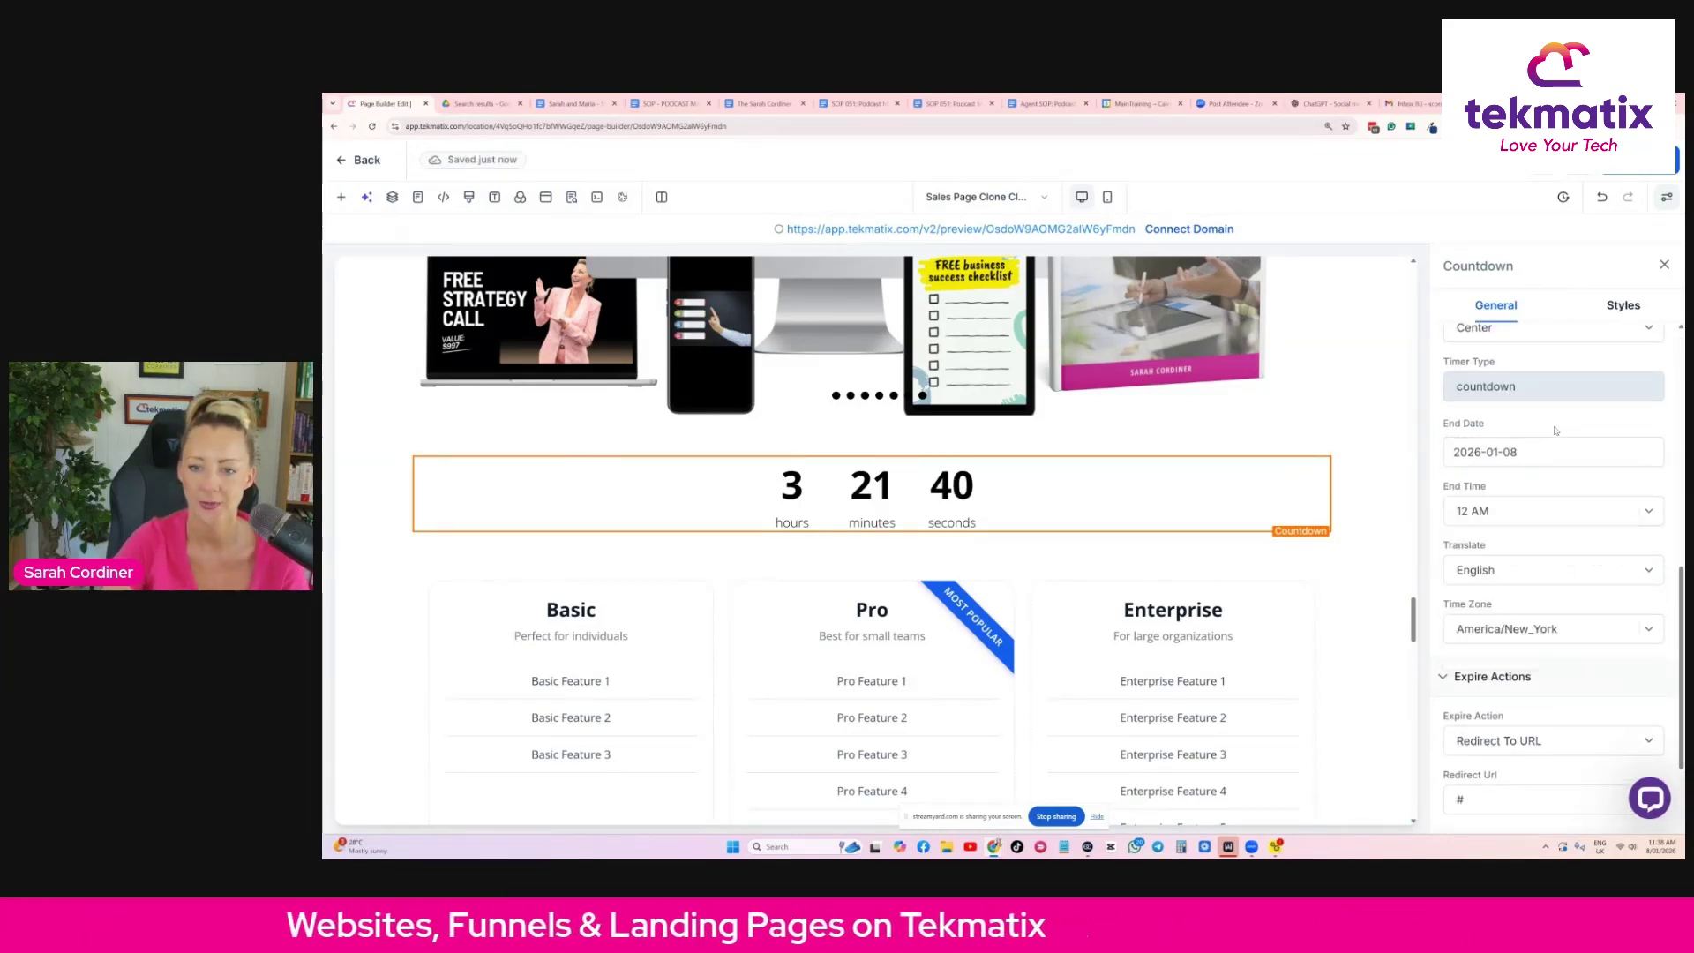
click(1508, 628)
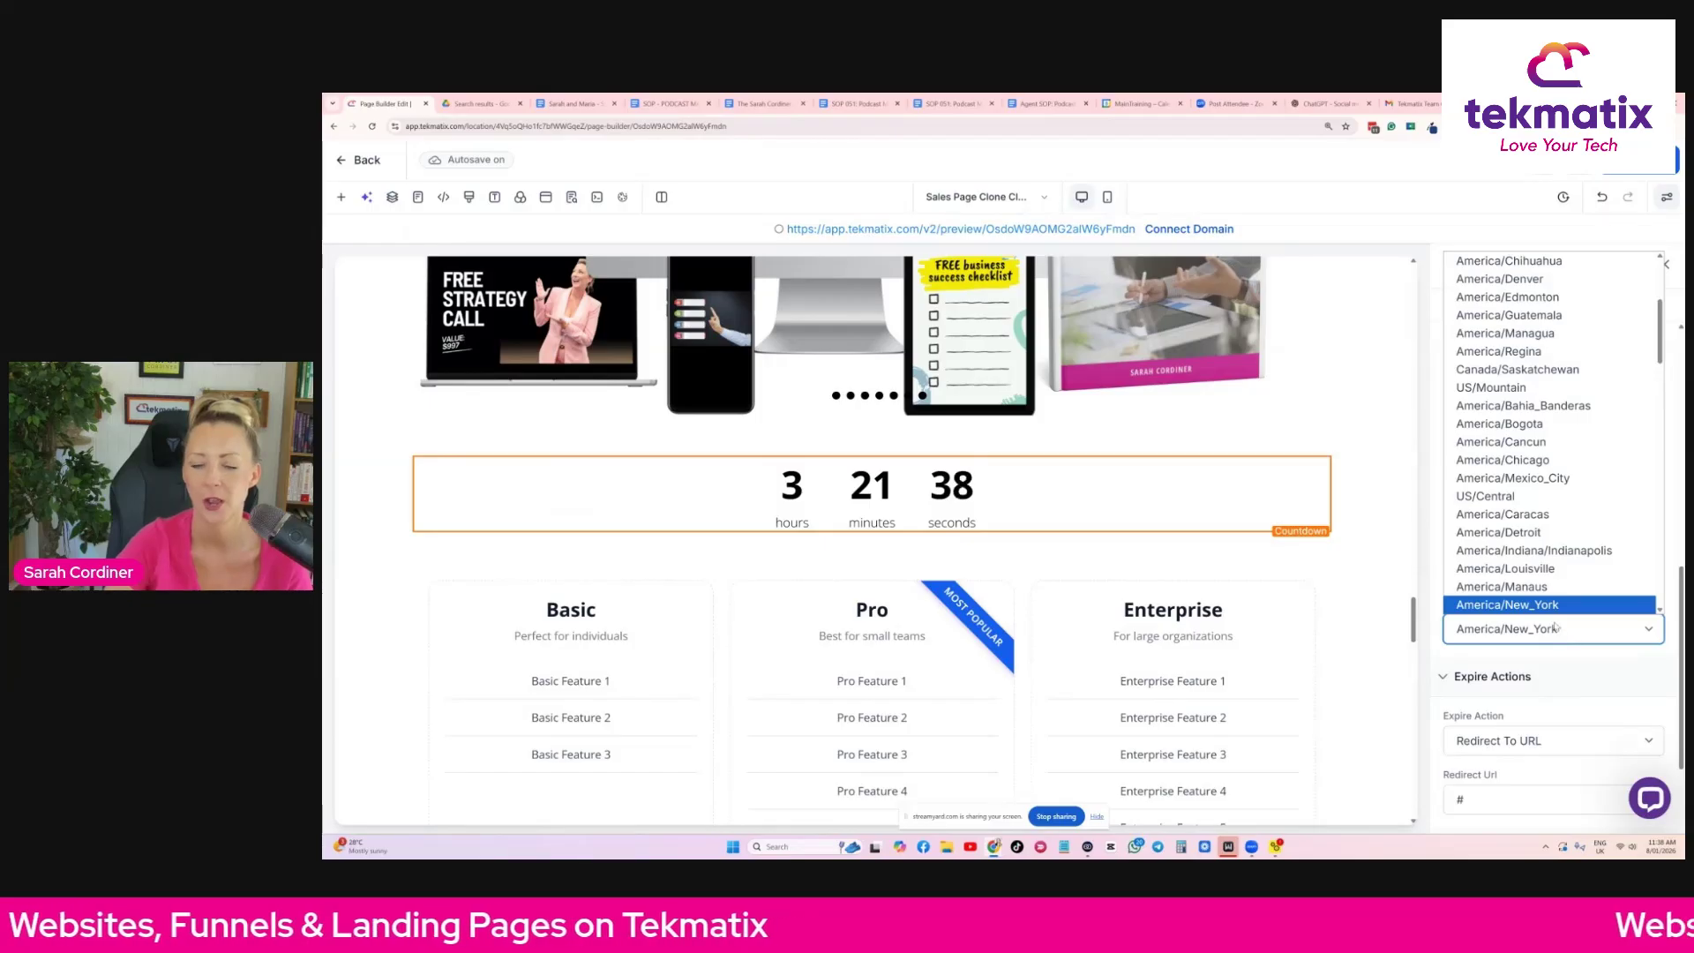
click(1507, 661)
scroll(874, 424, down, 3)
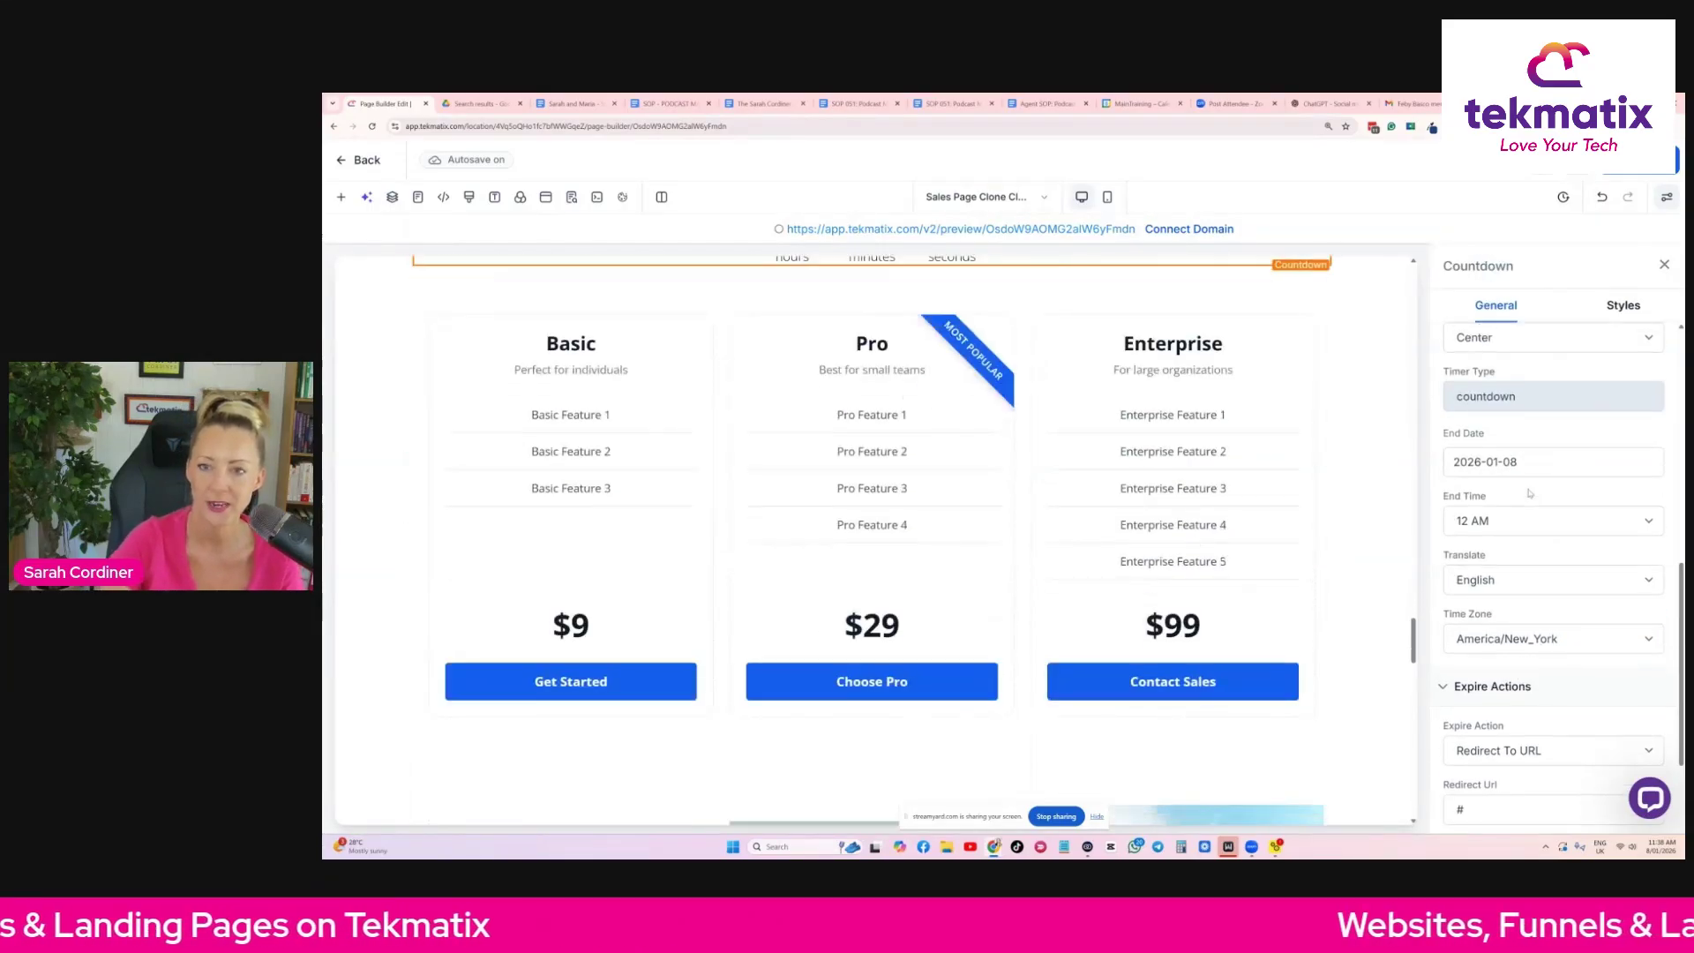
scroll(873, 360, up, 3)
Look through the available page elements and add a Calendar element directly above the countdown.
click(340, 197)
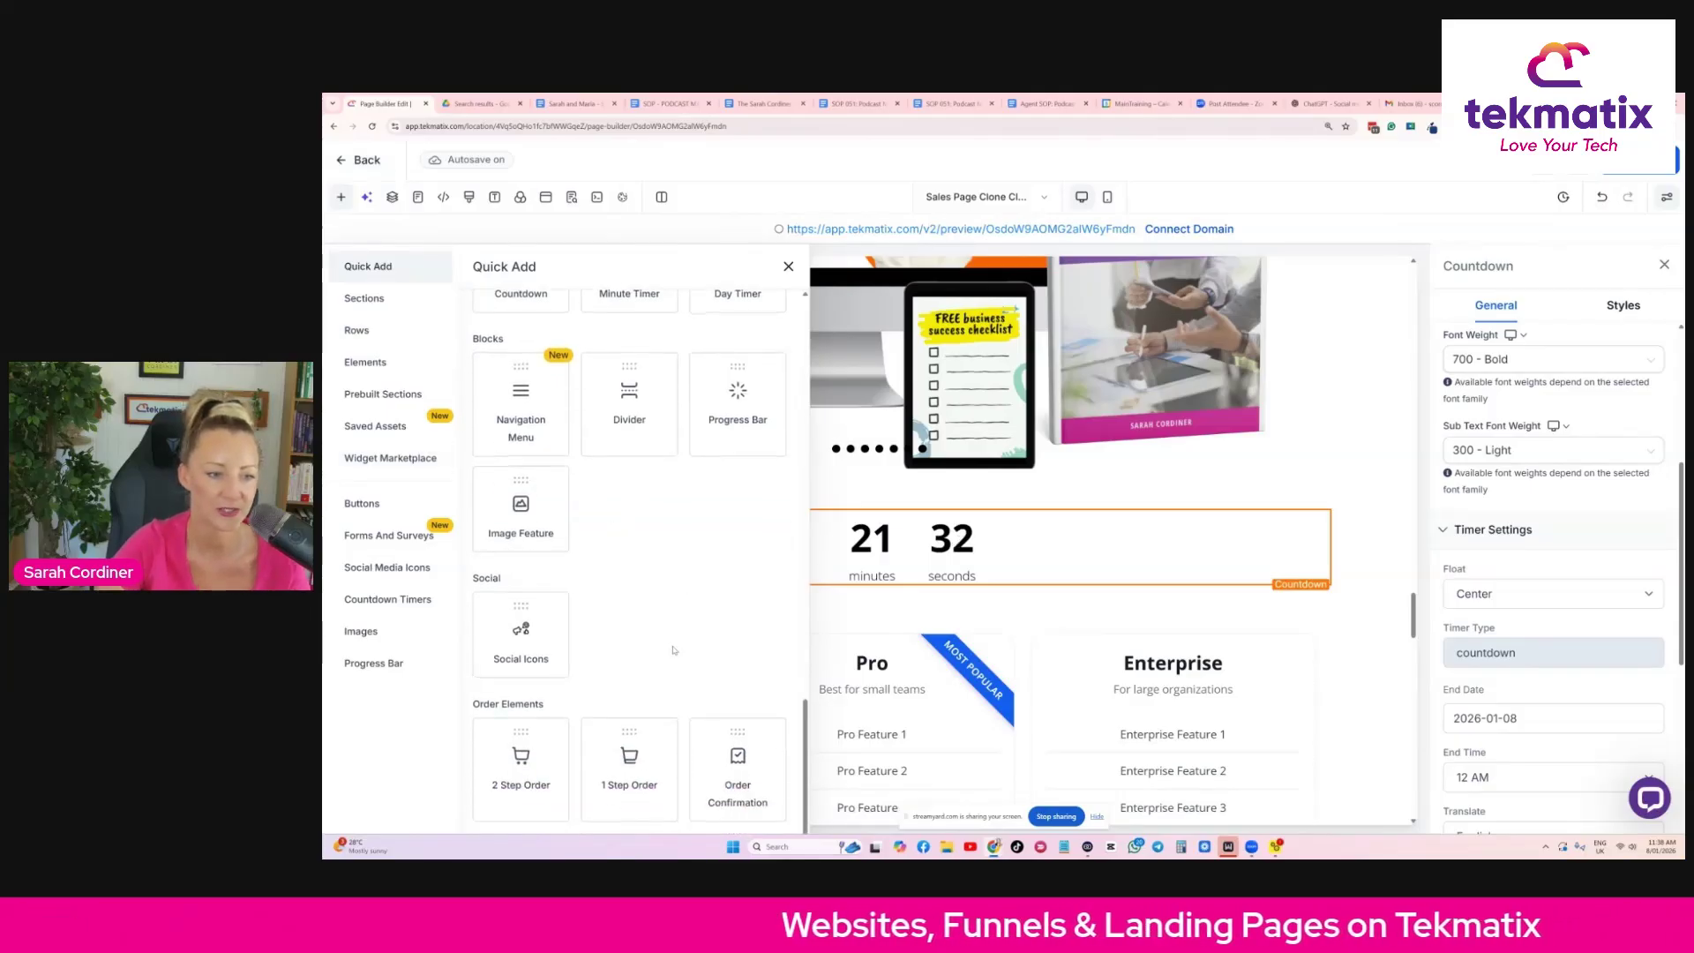
scroll(536, 553, up, 2)
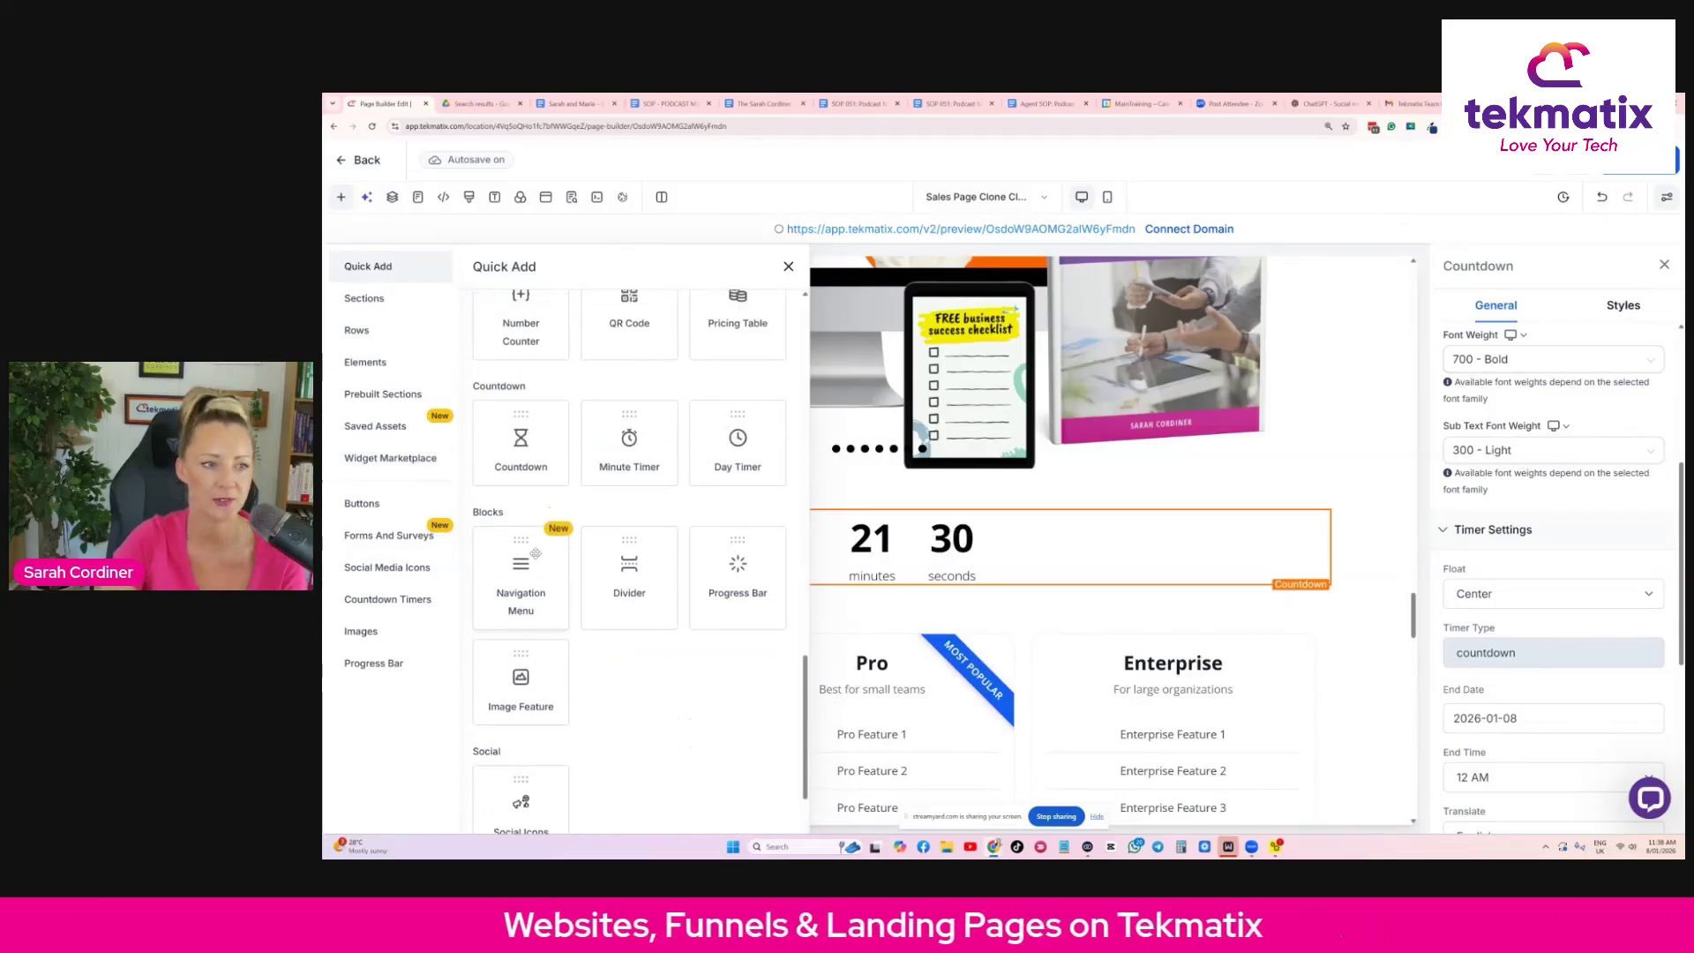
scroll(535, 553, up, 1)
scroll(565, 551, down, 3)
scroll(582, 551, up, 5)
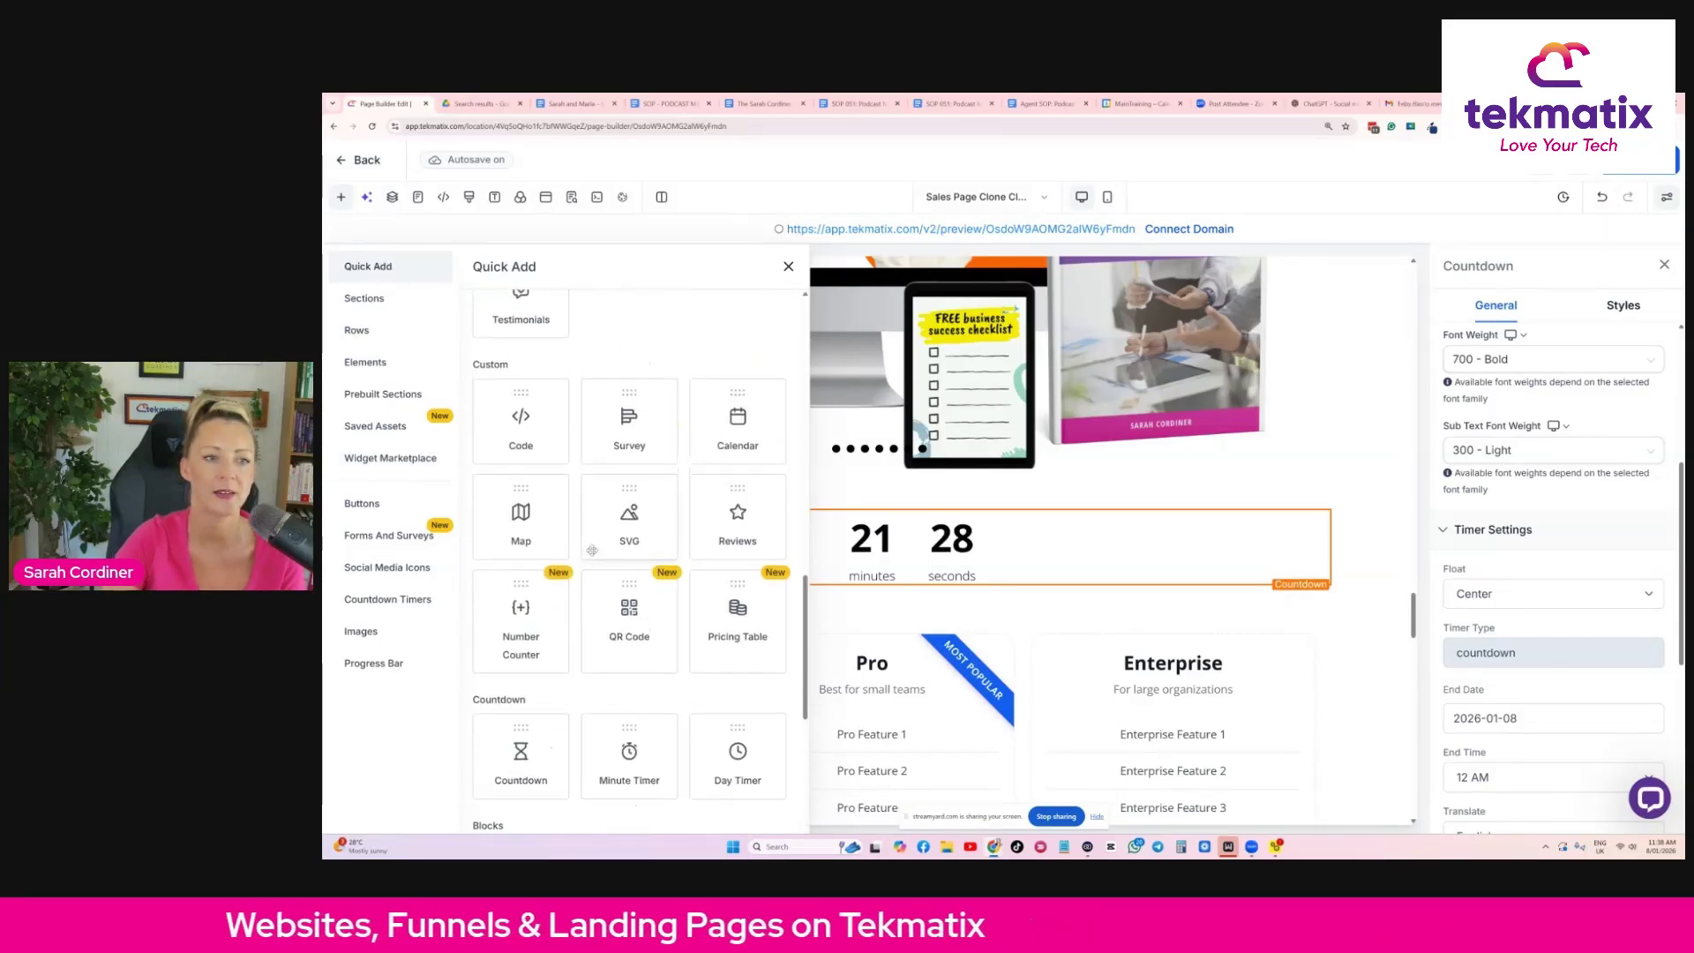
scroll(592, 550, up, 5)
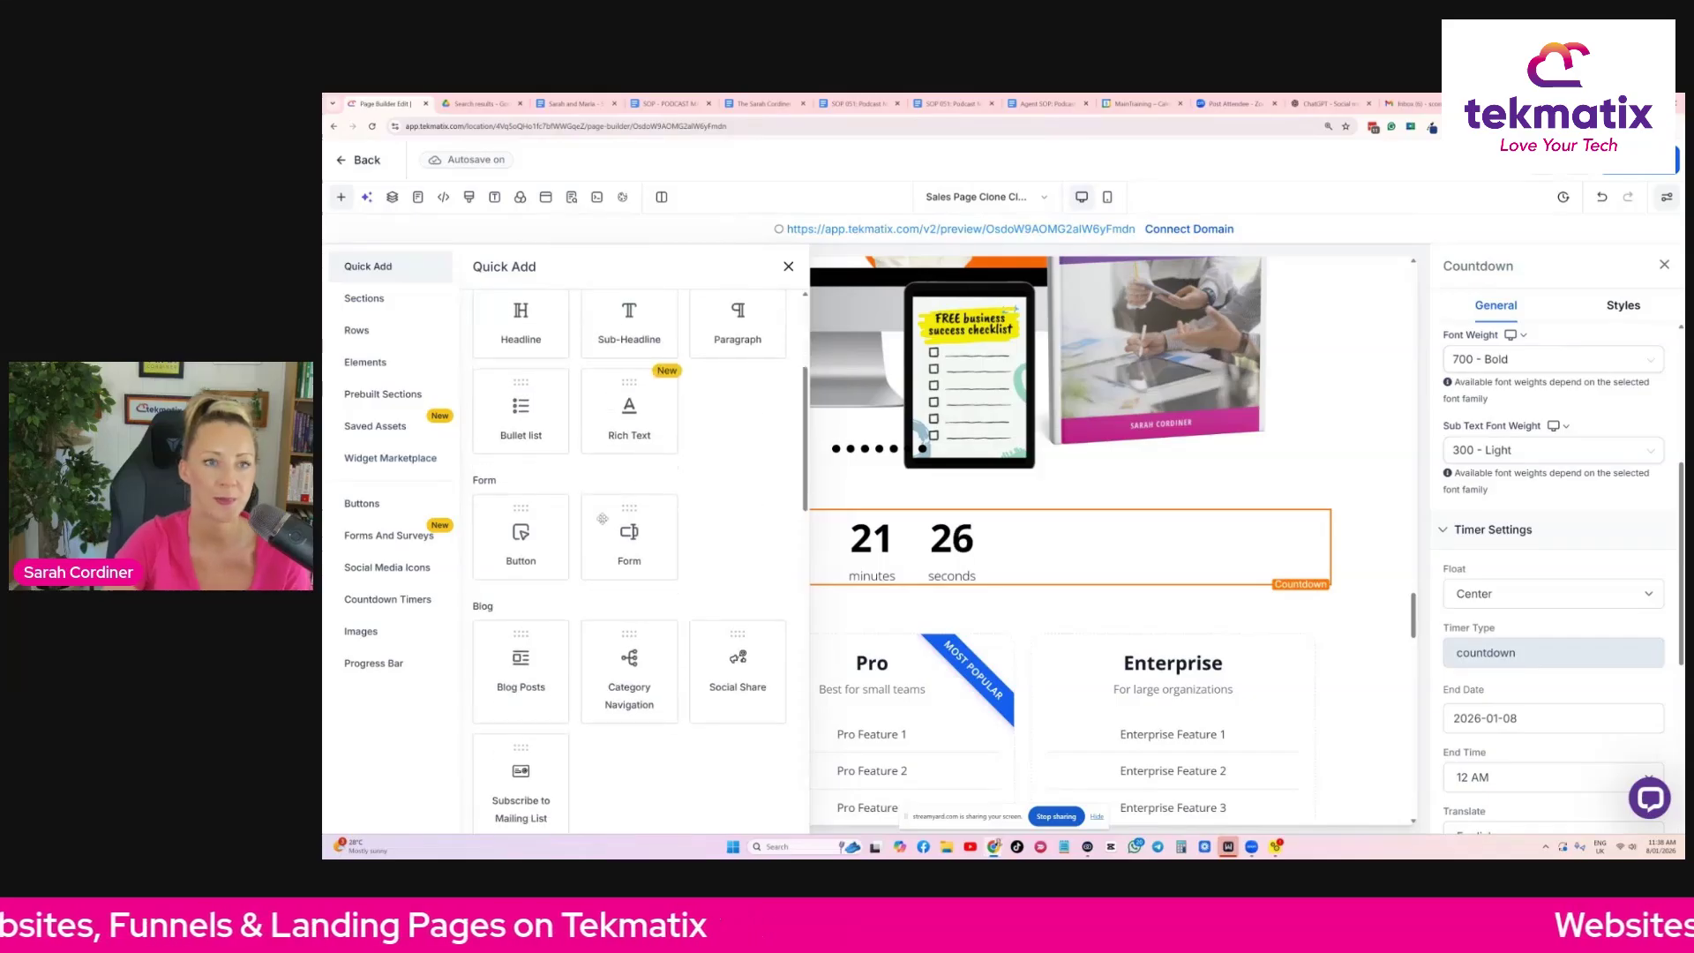
scroll(603, 518, down, 8)
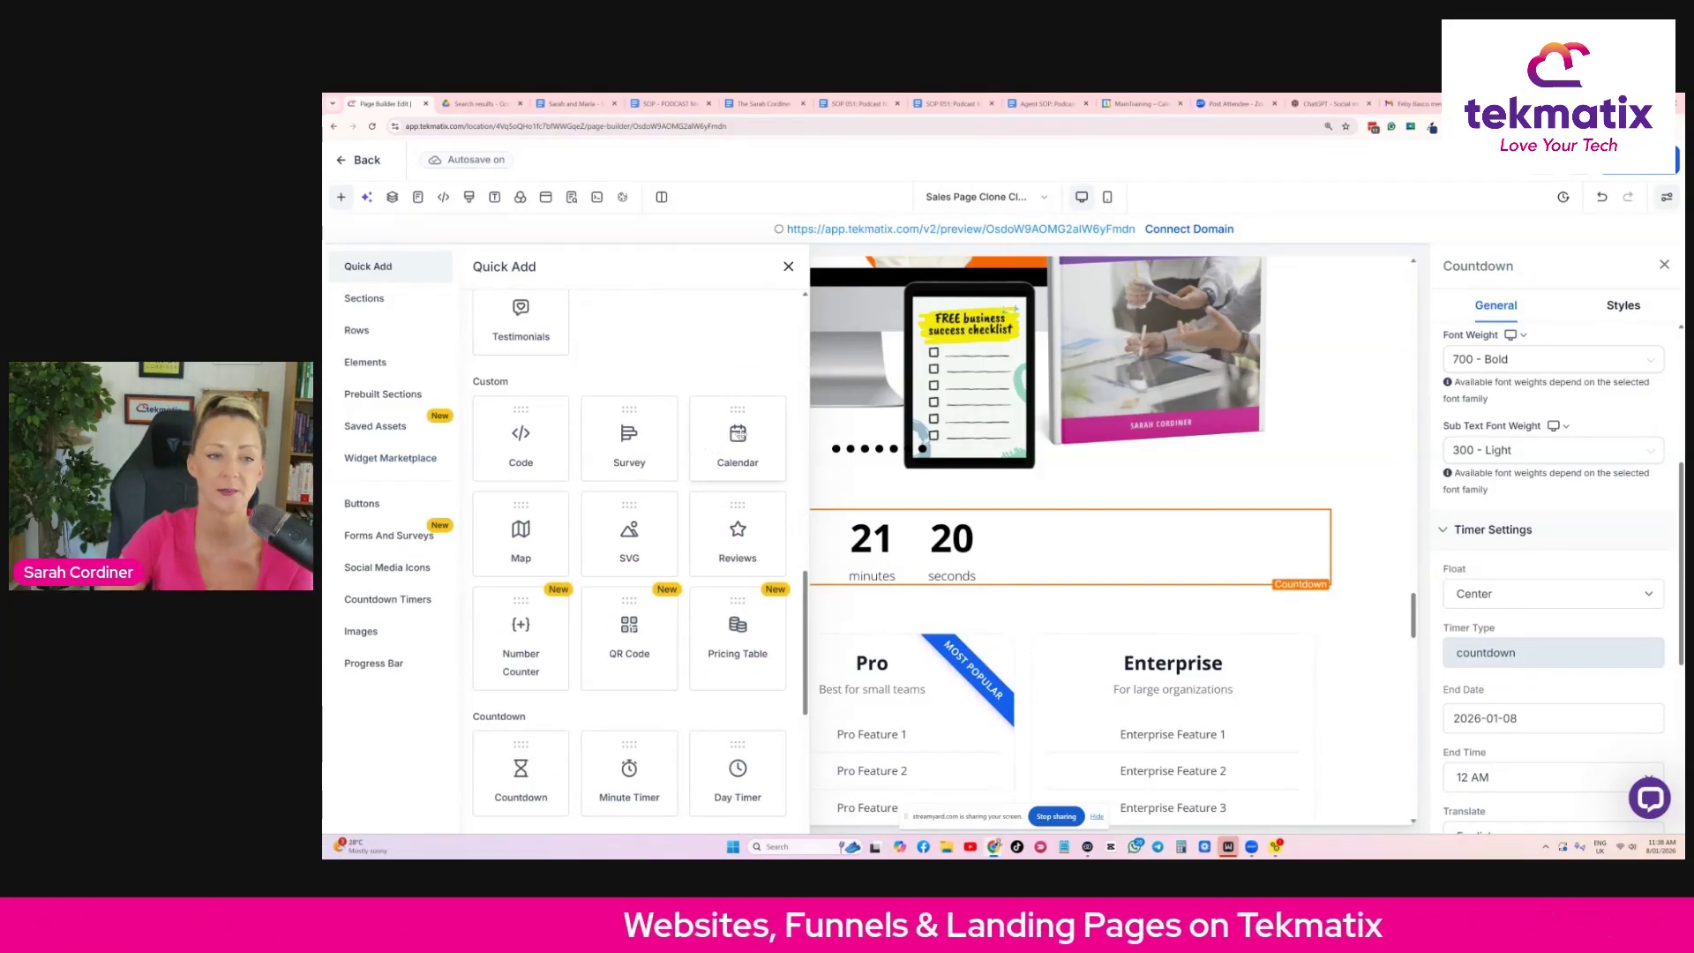
drag(737, 437, 899, 500)
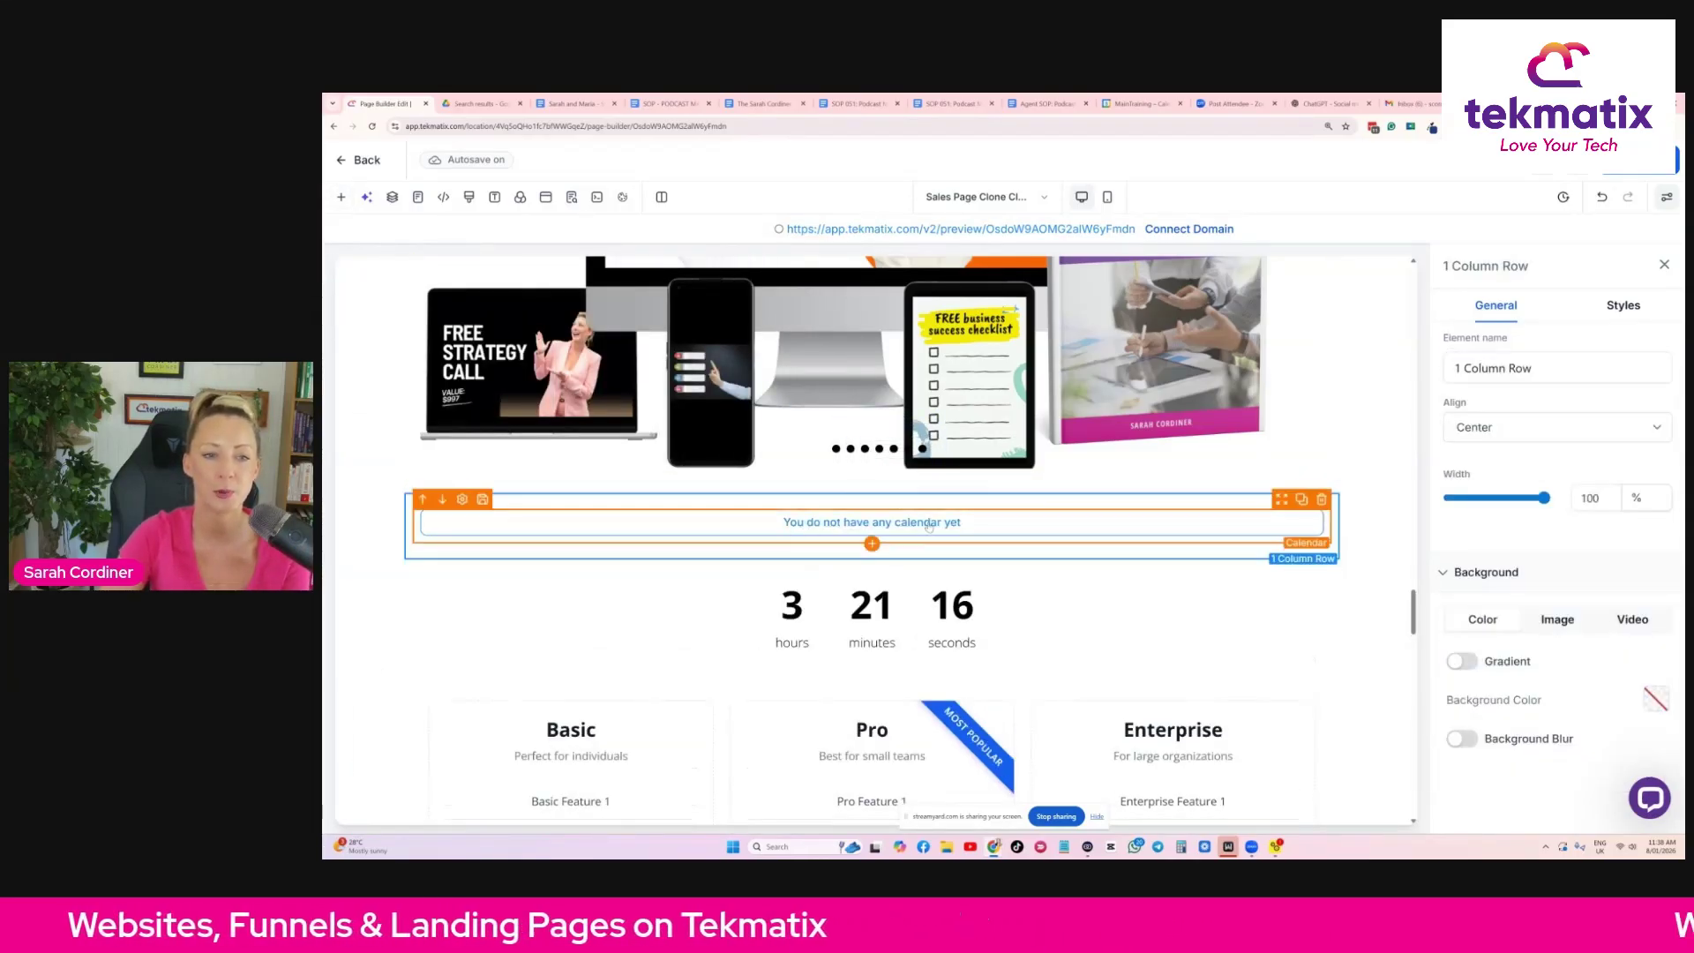
Set the new calendar element to show the 30 Min Coaching Call calendar.
click(928, 527)
click(1016, 477)
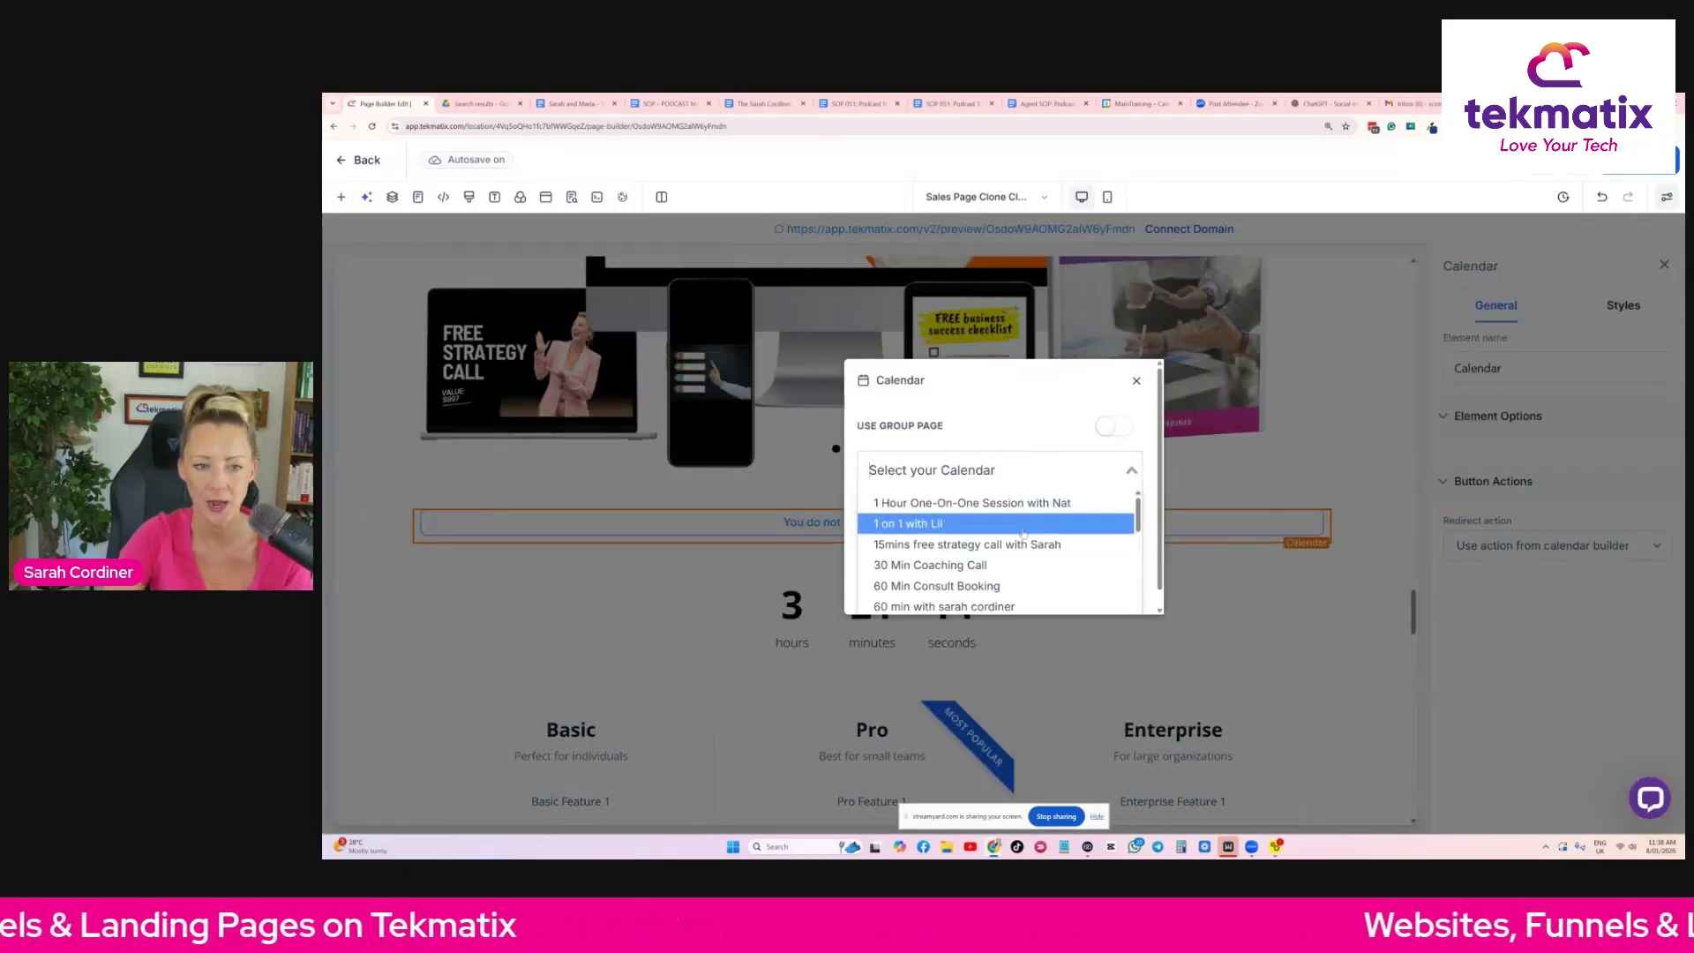
click(968, 564)
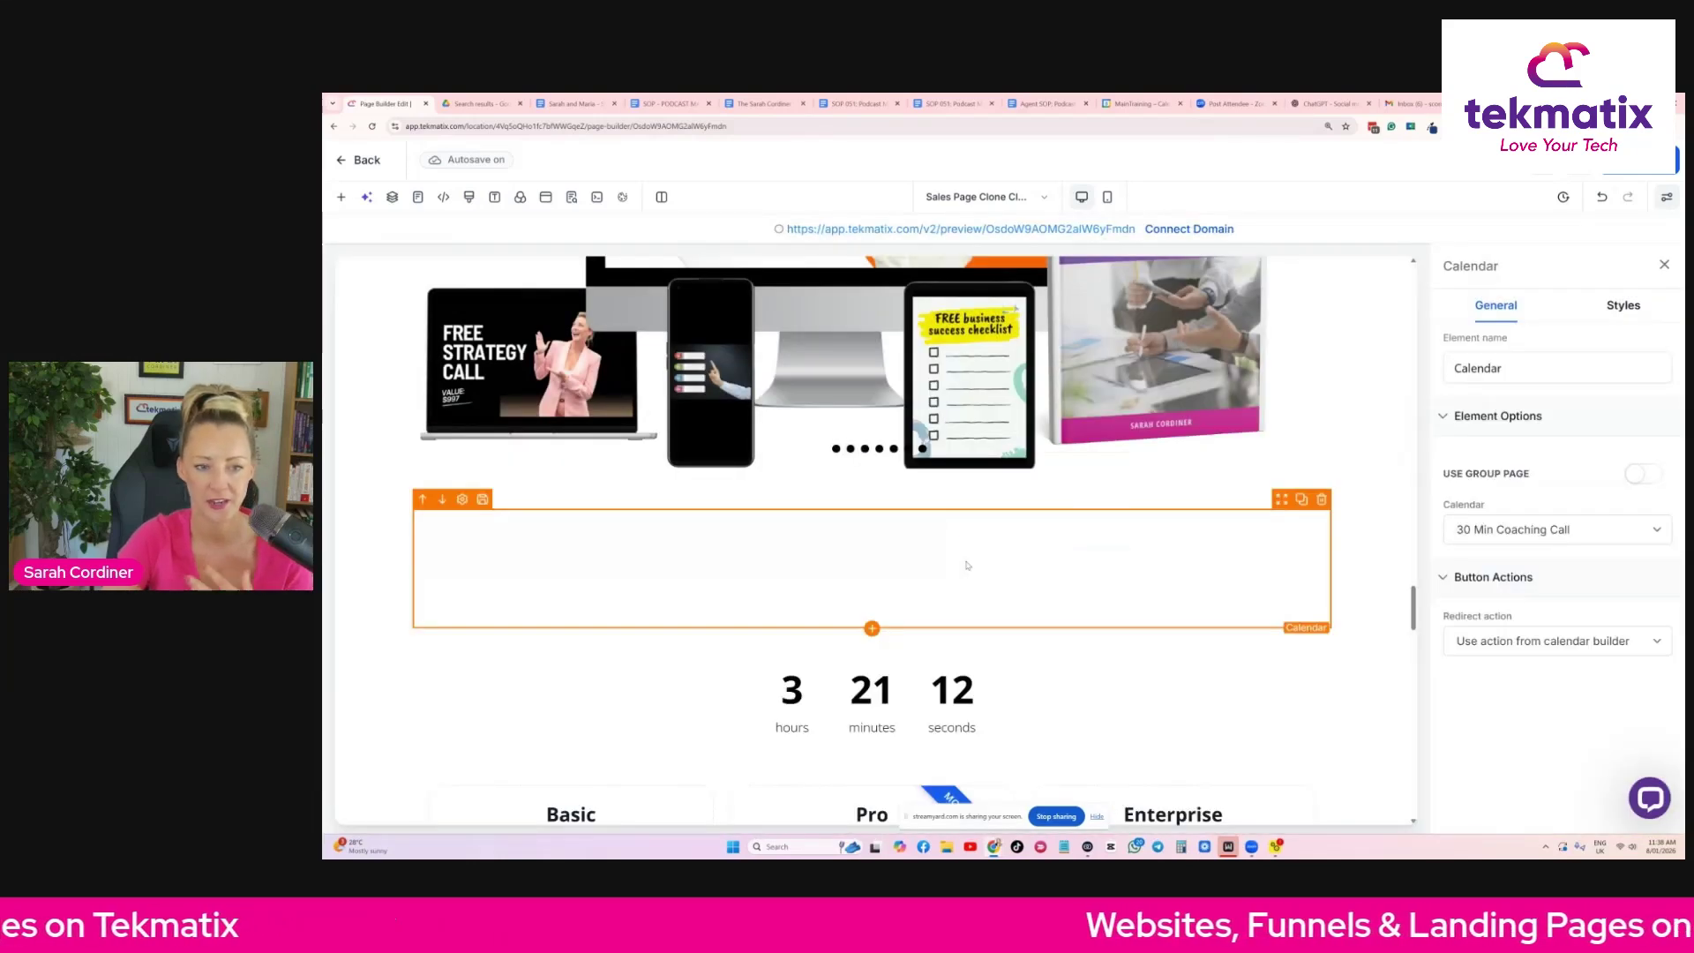
Look over the 30 Min Coaching Call booking calendar embedded on the page, including its session details and date picker.
scroll(960, 565, down, 2)
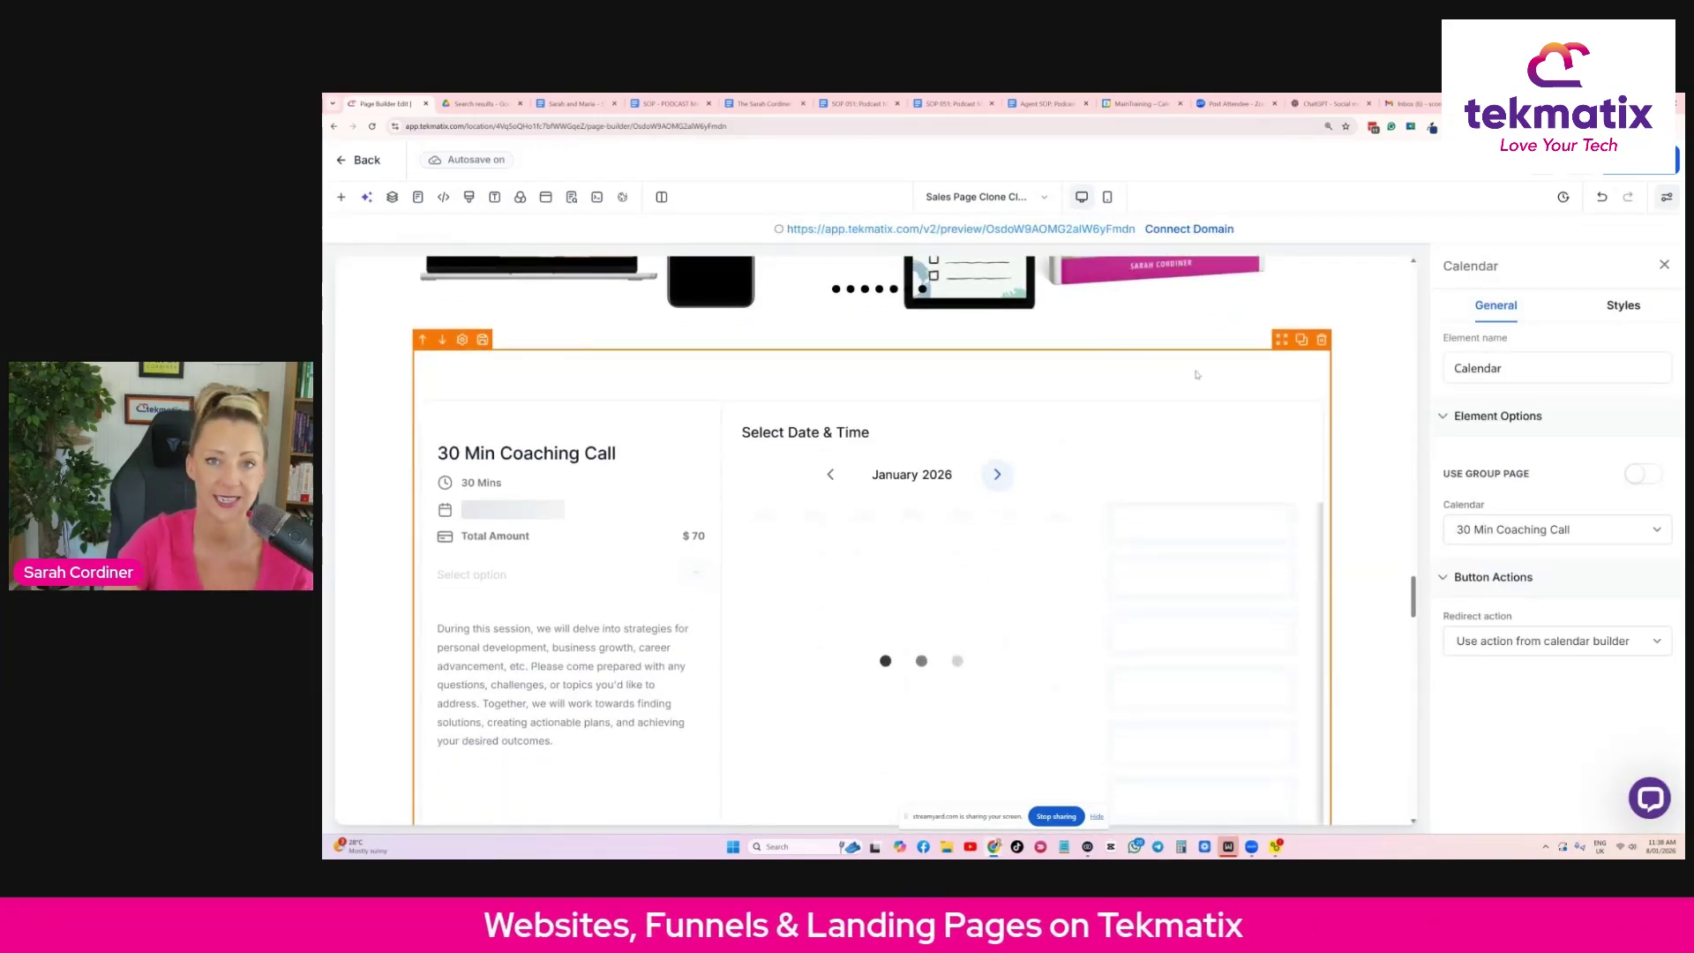
scroll(1198, 375, down, 1)
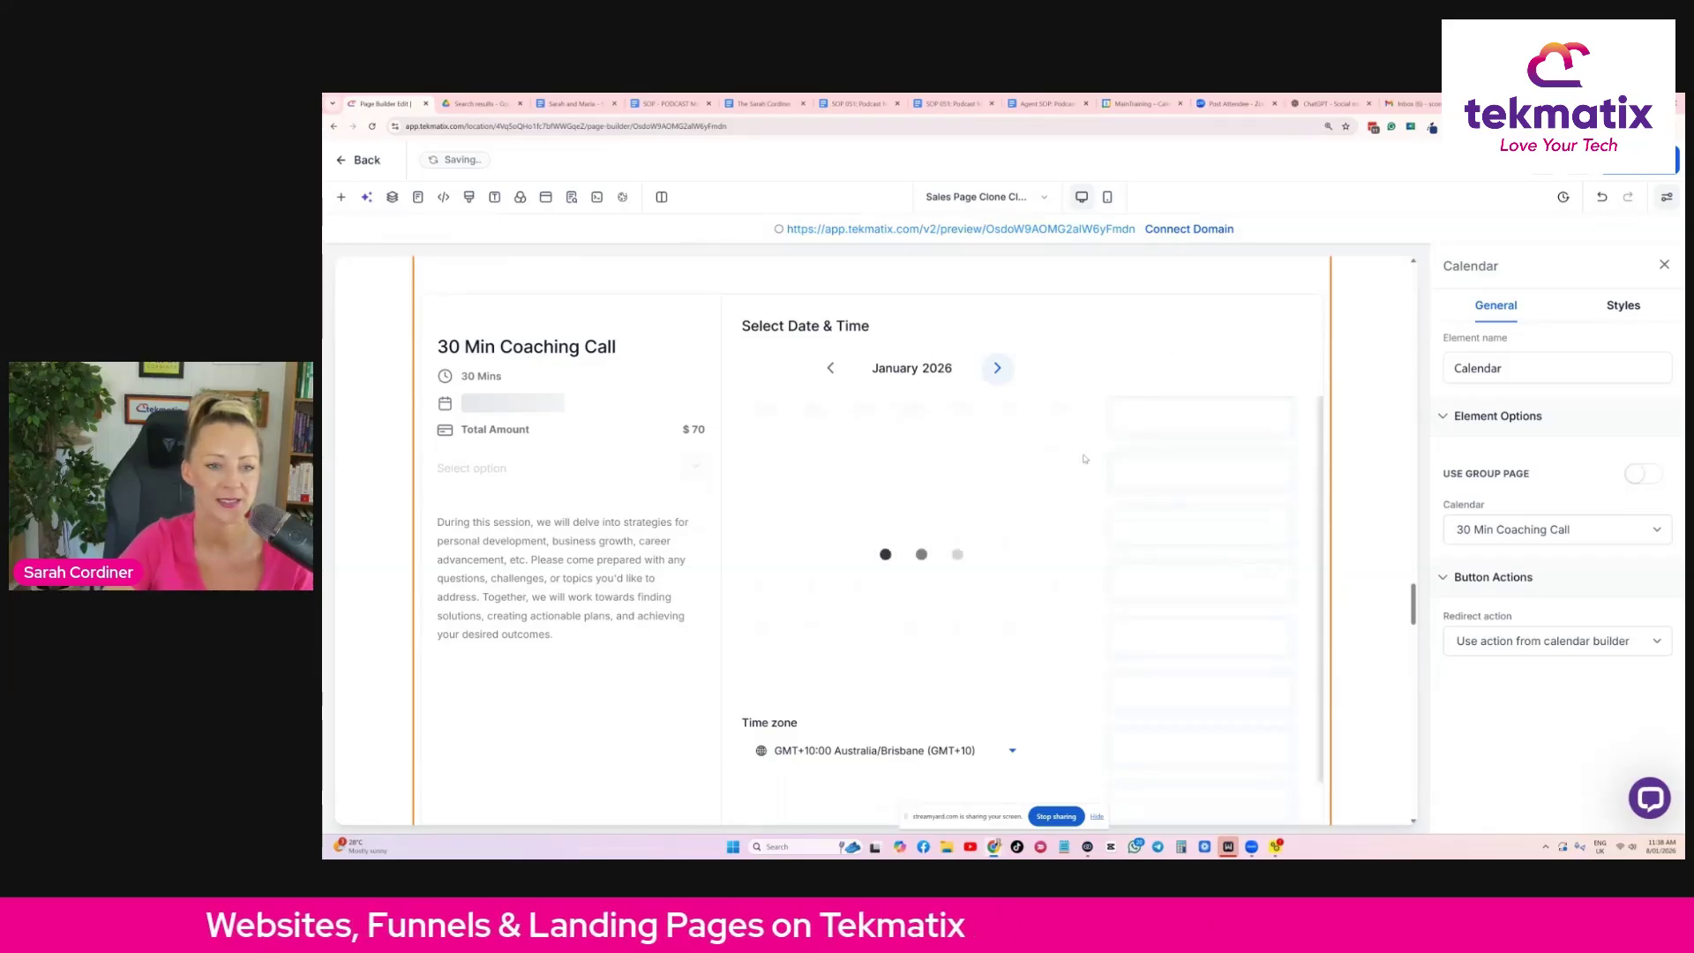
scroll(972, 482, up, 2)
scroll(973, 482, up, 2)
scroll(776, 379, down, 3)
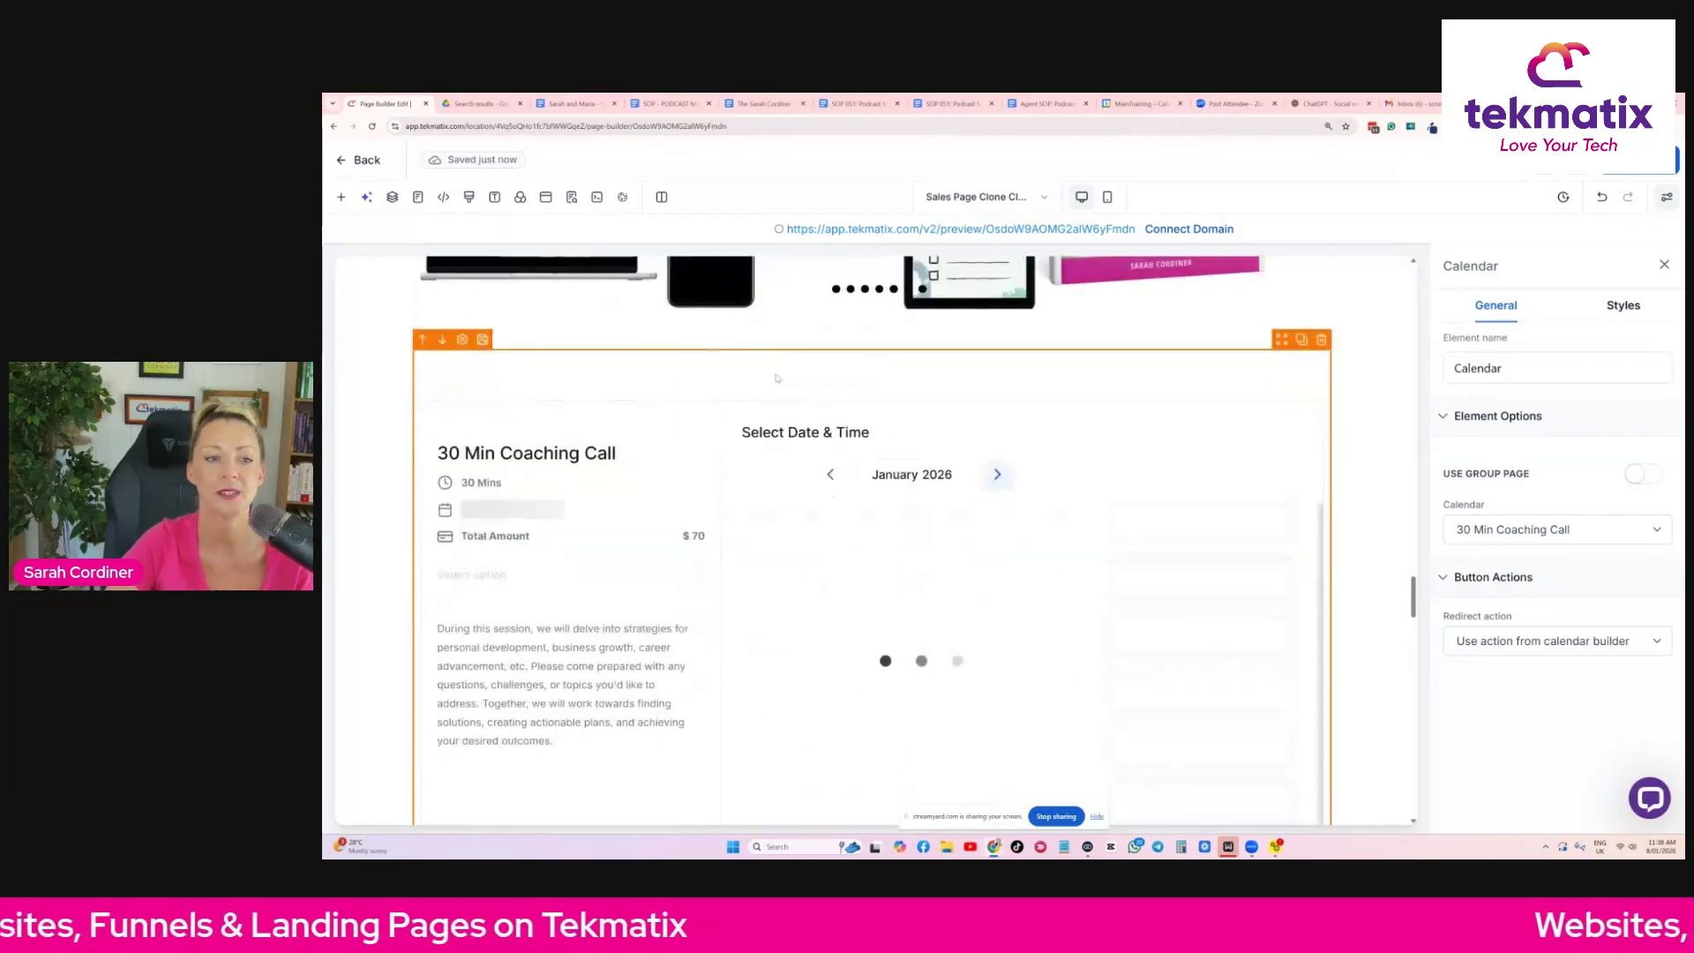
scroll(1005, 521, down, 5)
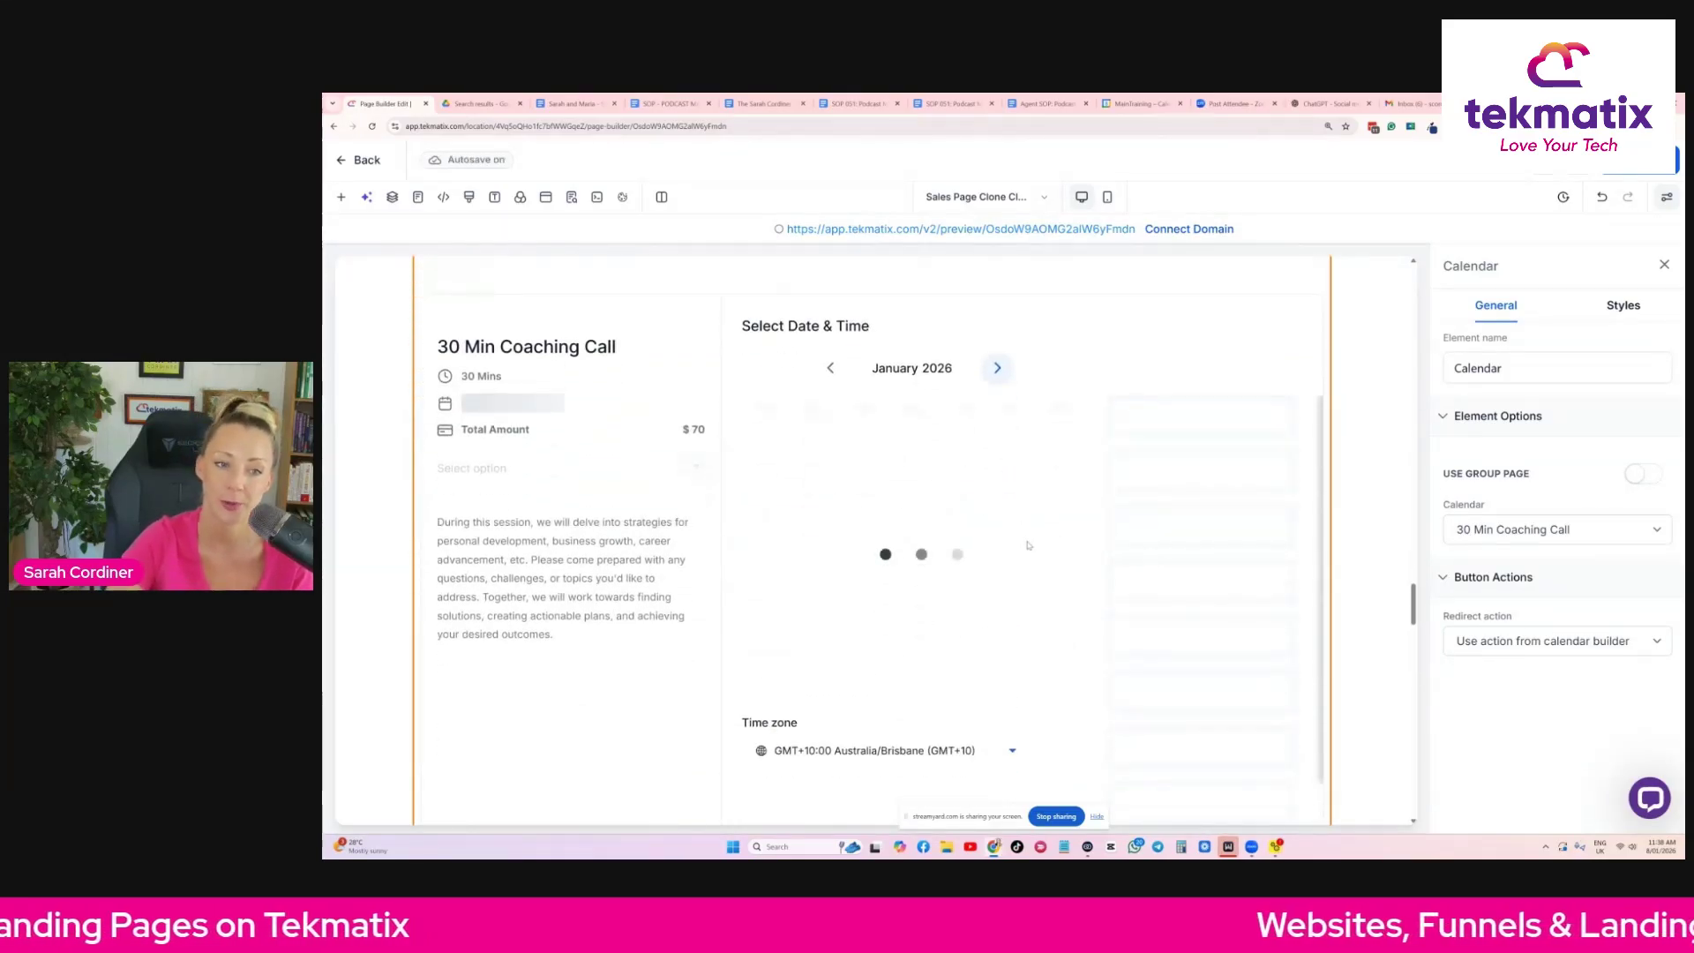
scroll(661, 382, up, 3)
scroll(660, 383, up, 5)
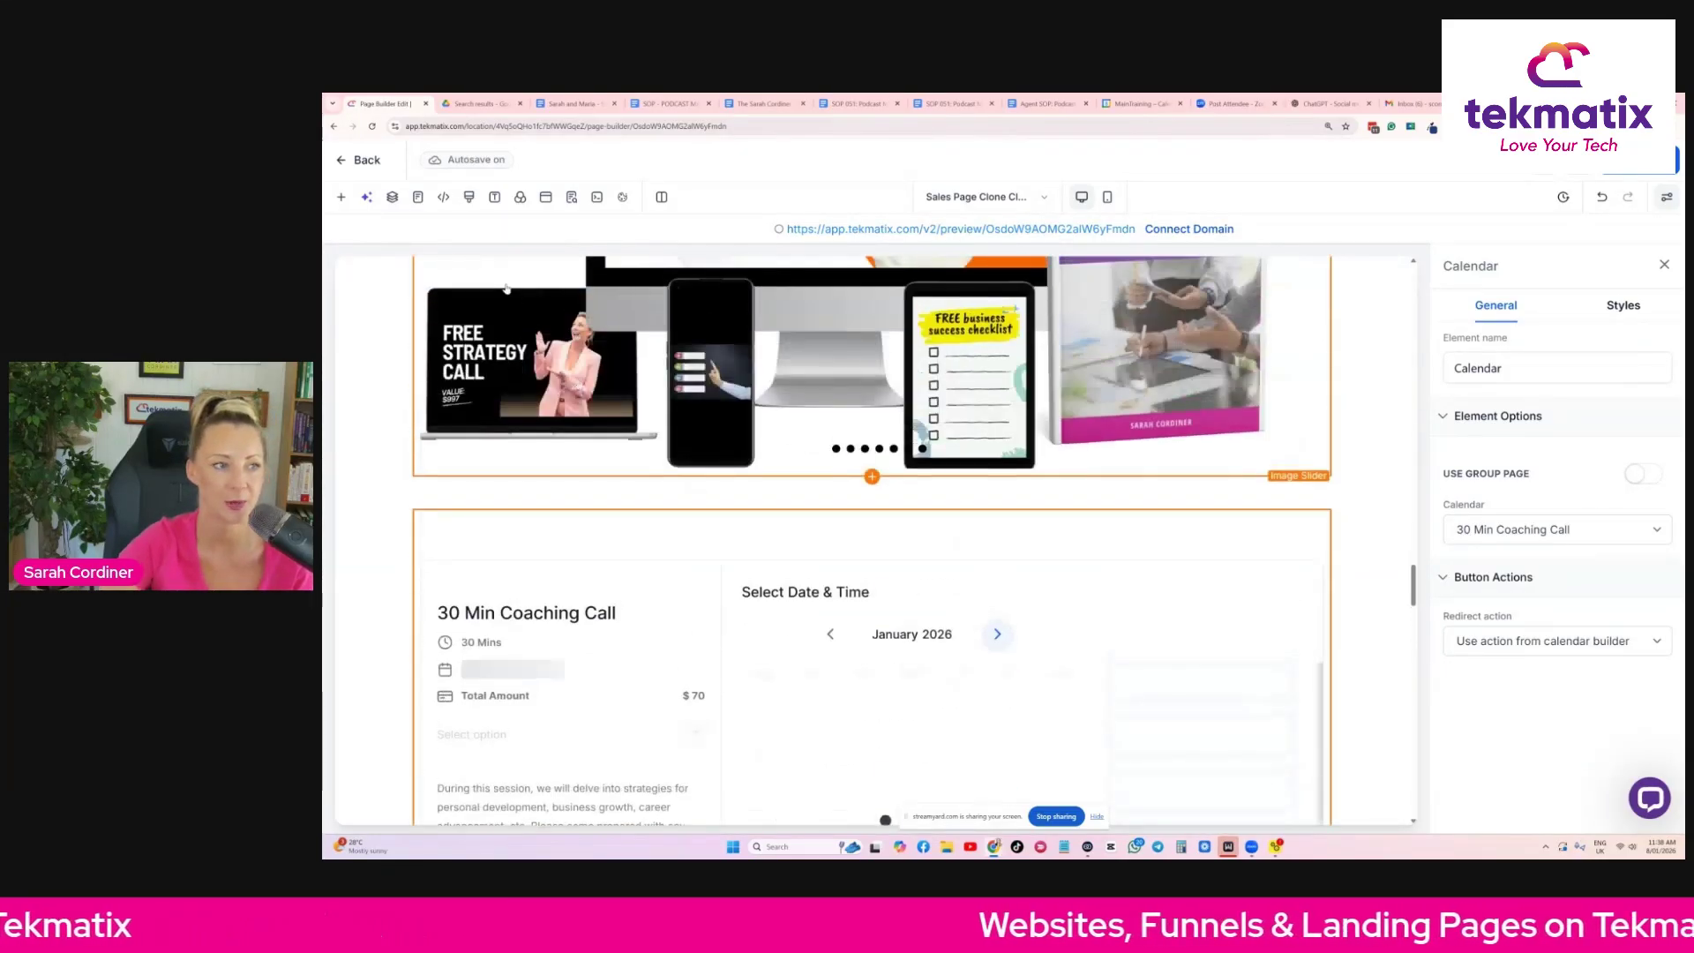
Look through the available page elements, add an FAQ element between the product mockup image slider and the calendar, and open its settings.
click(340, 197)
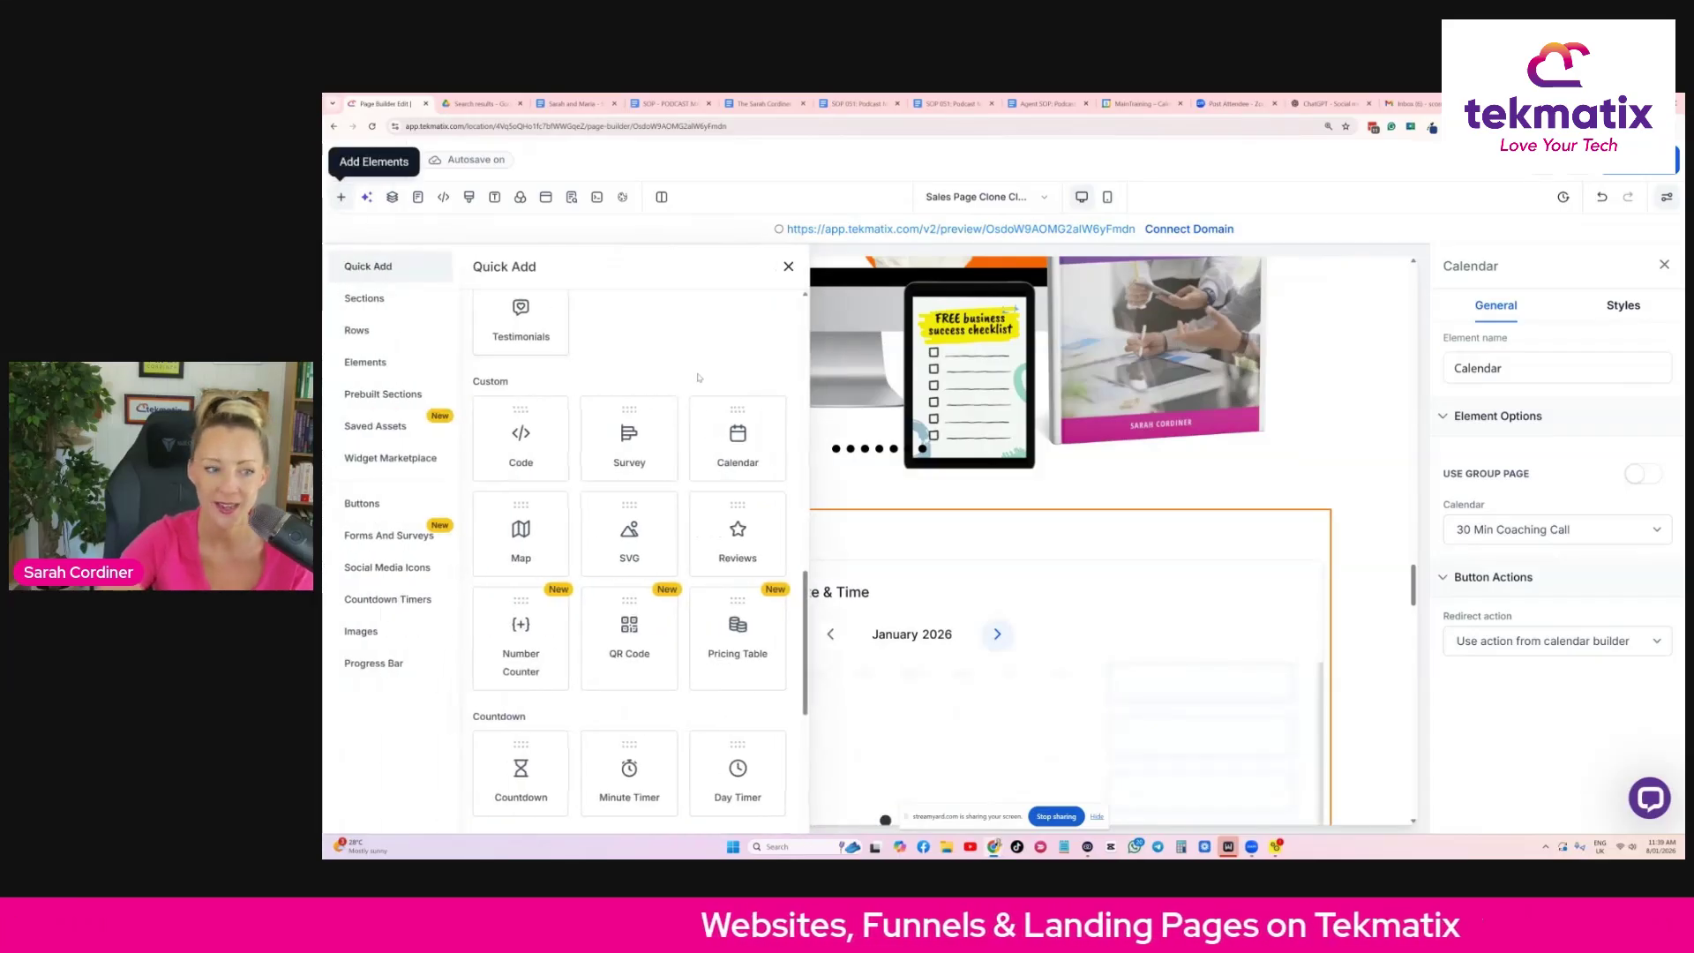
scroll(657, 429, down, 4)
scroll(657, 430, down, 1)
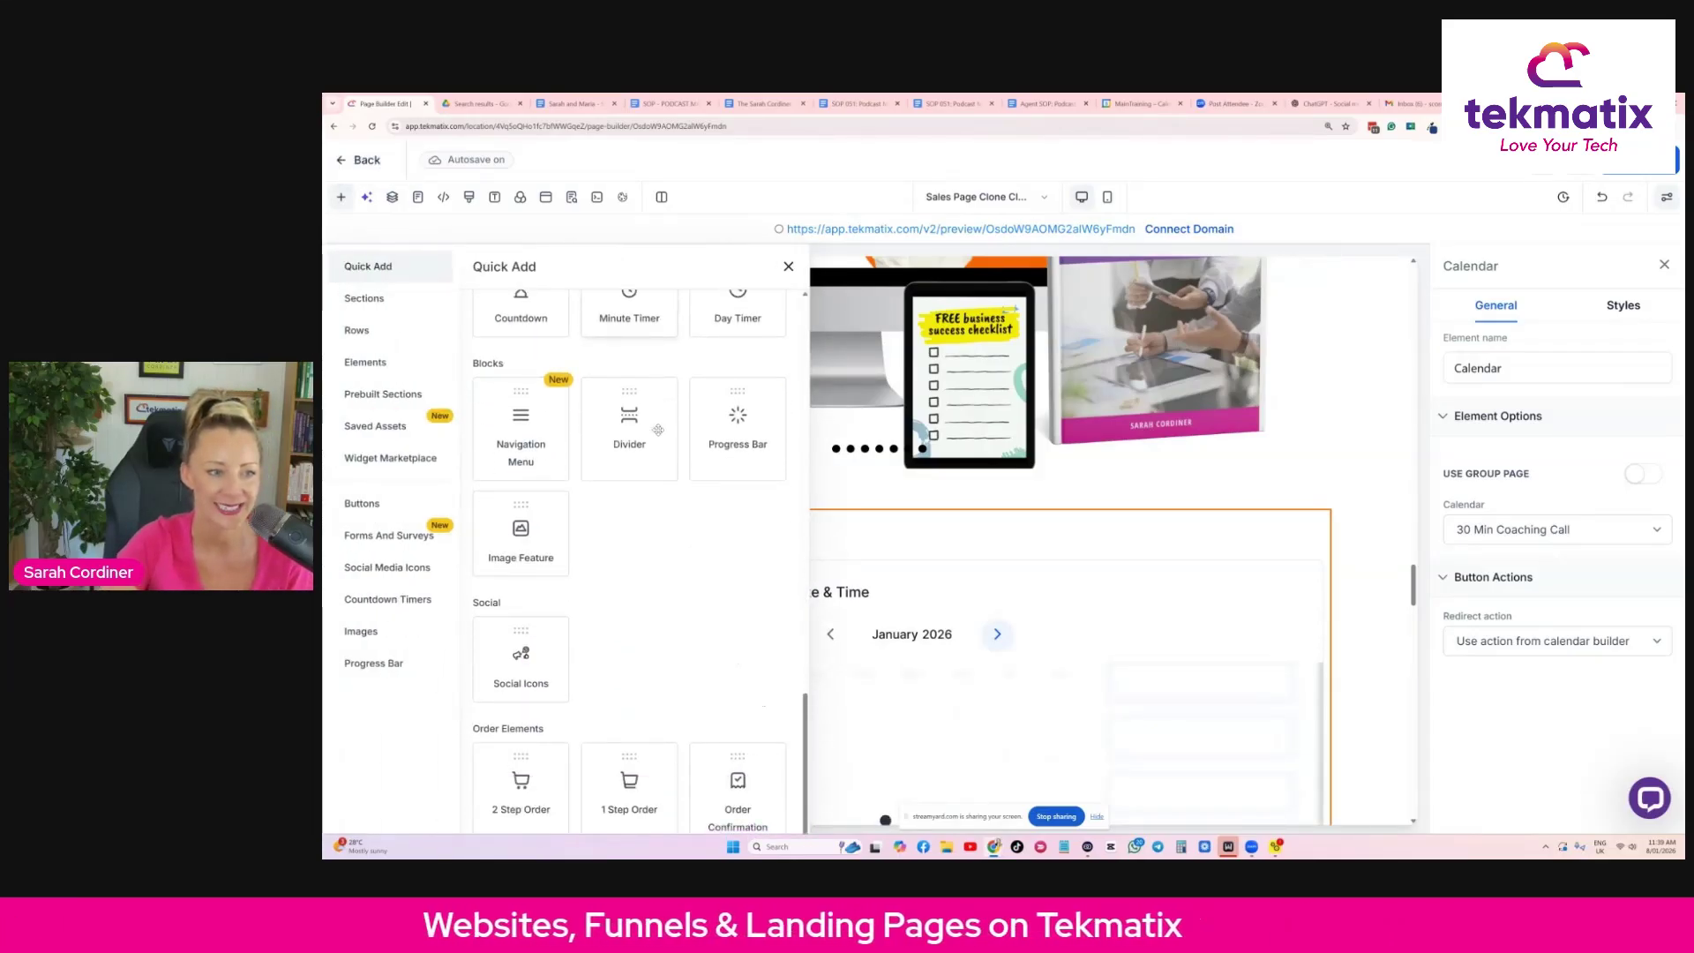
scroll(645, 424, down, 1)
scroll(645, 424, up, 5)
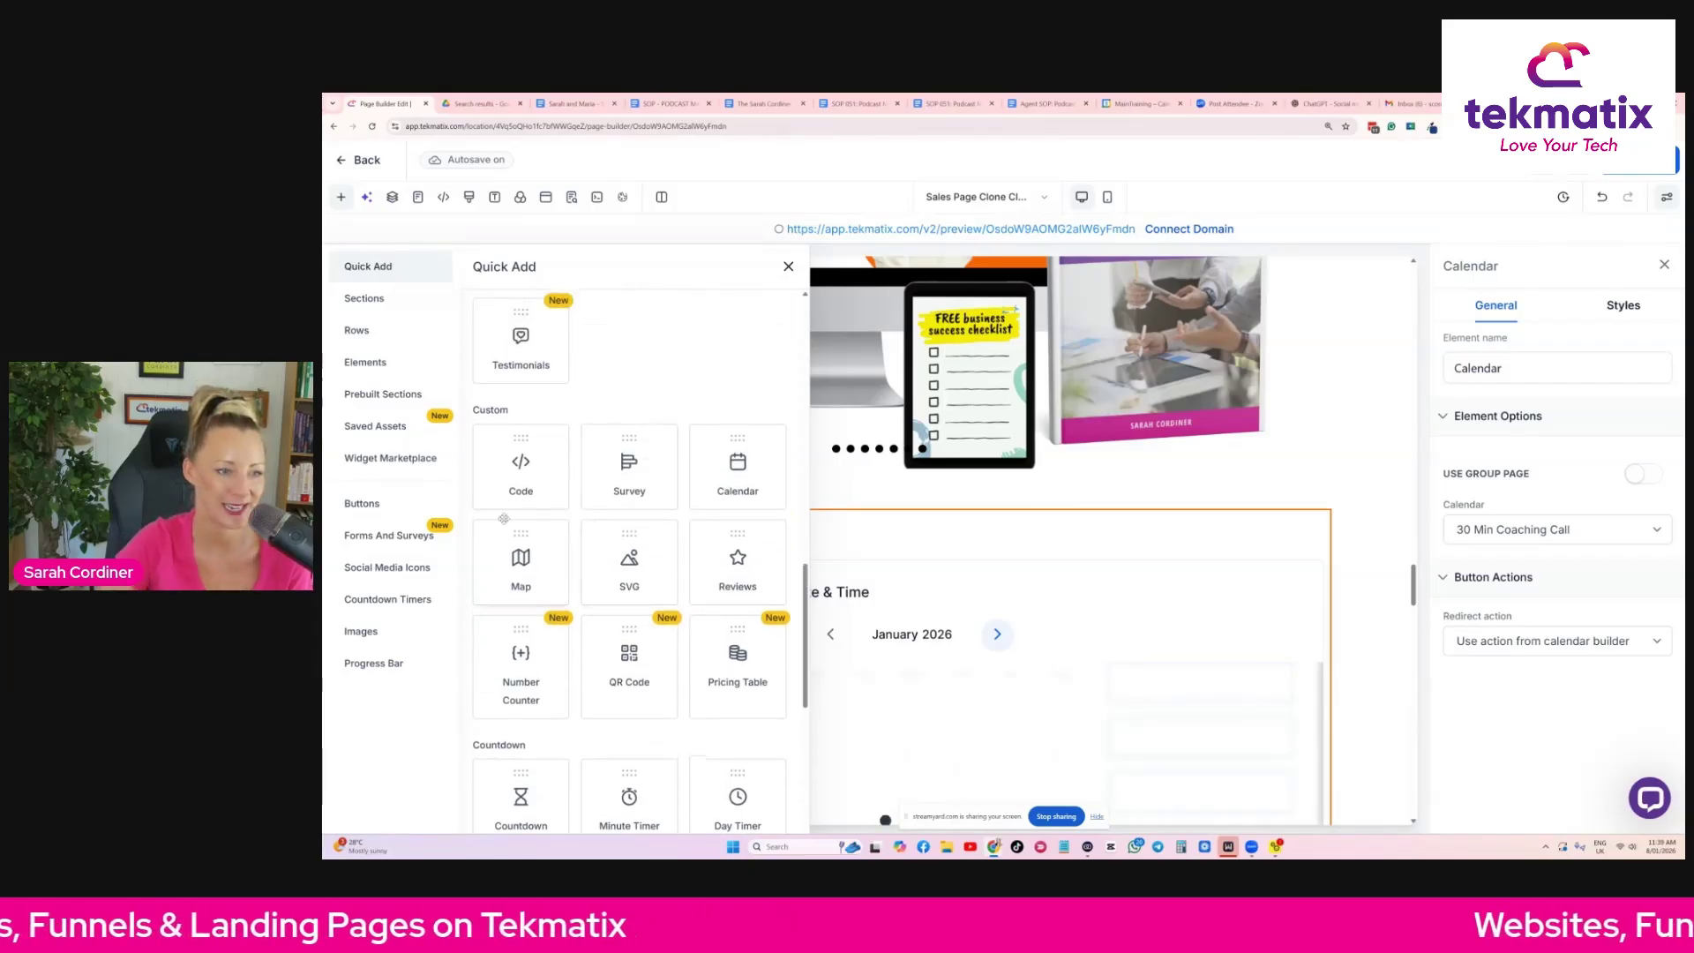
scroll(674, 574, down, 4)
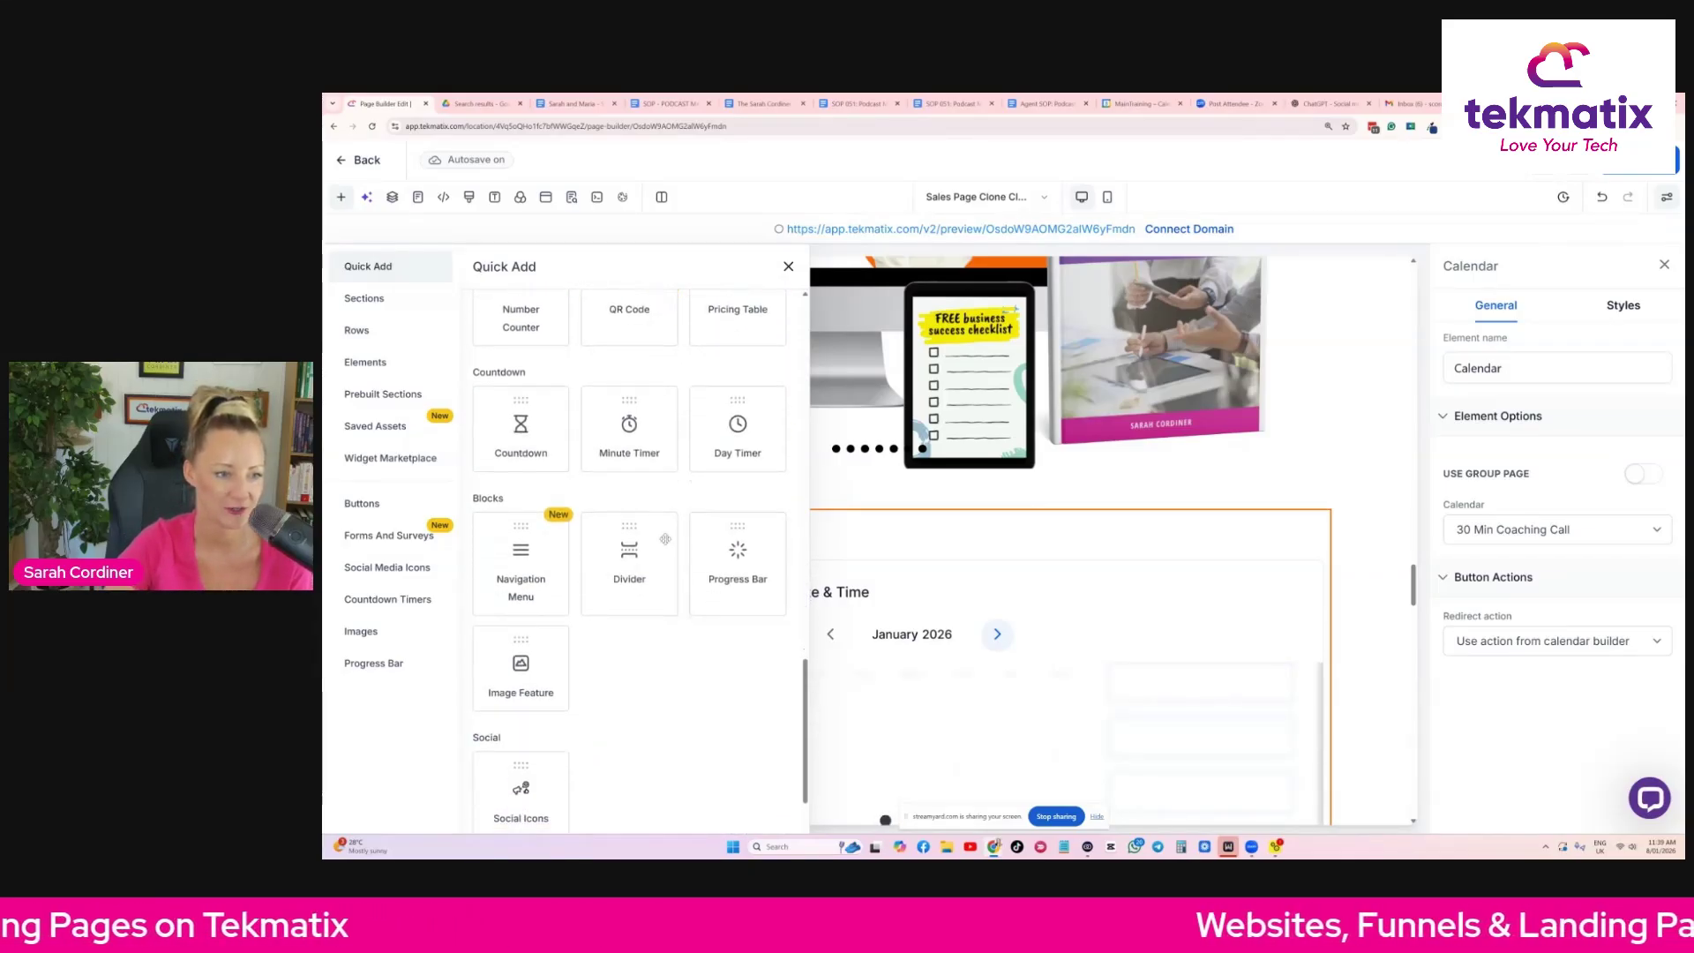
scroll(649, 510, up, 6)
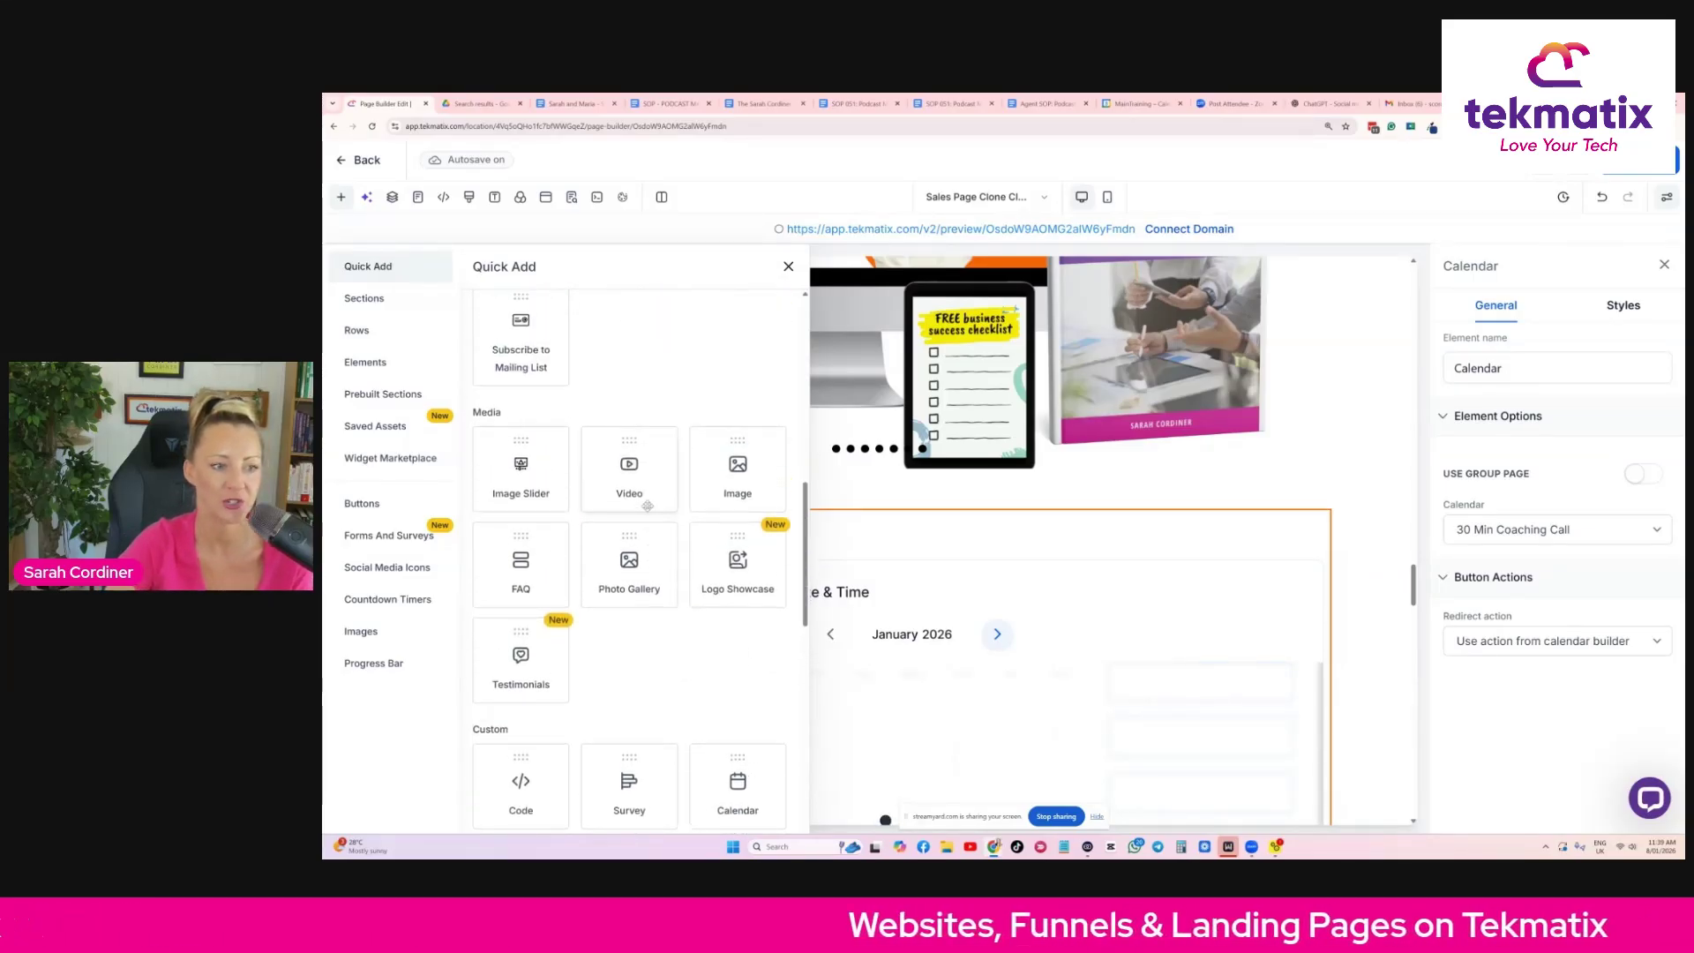
scroll(648, 506, down, 1)
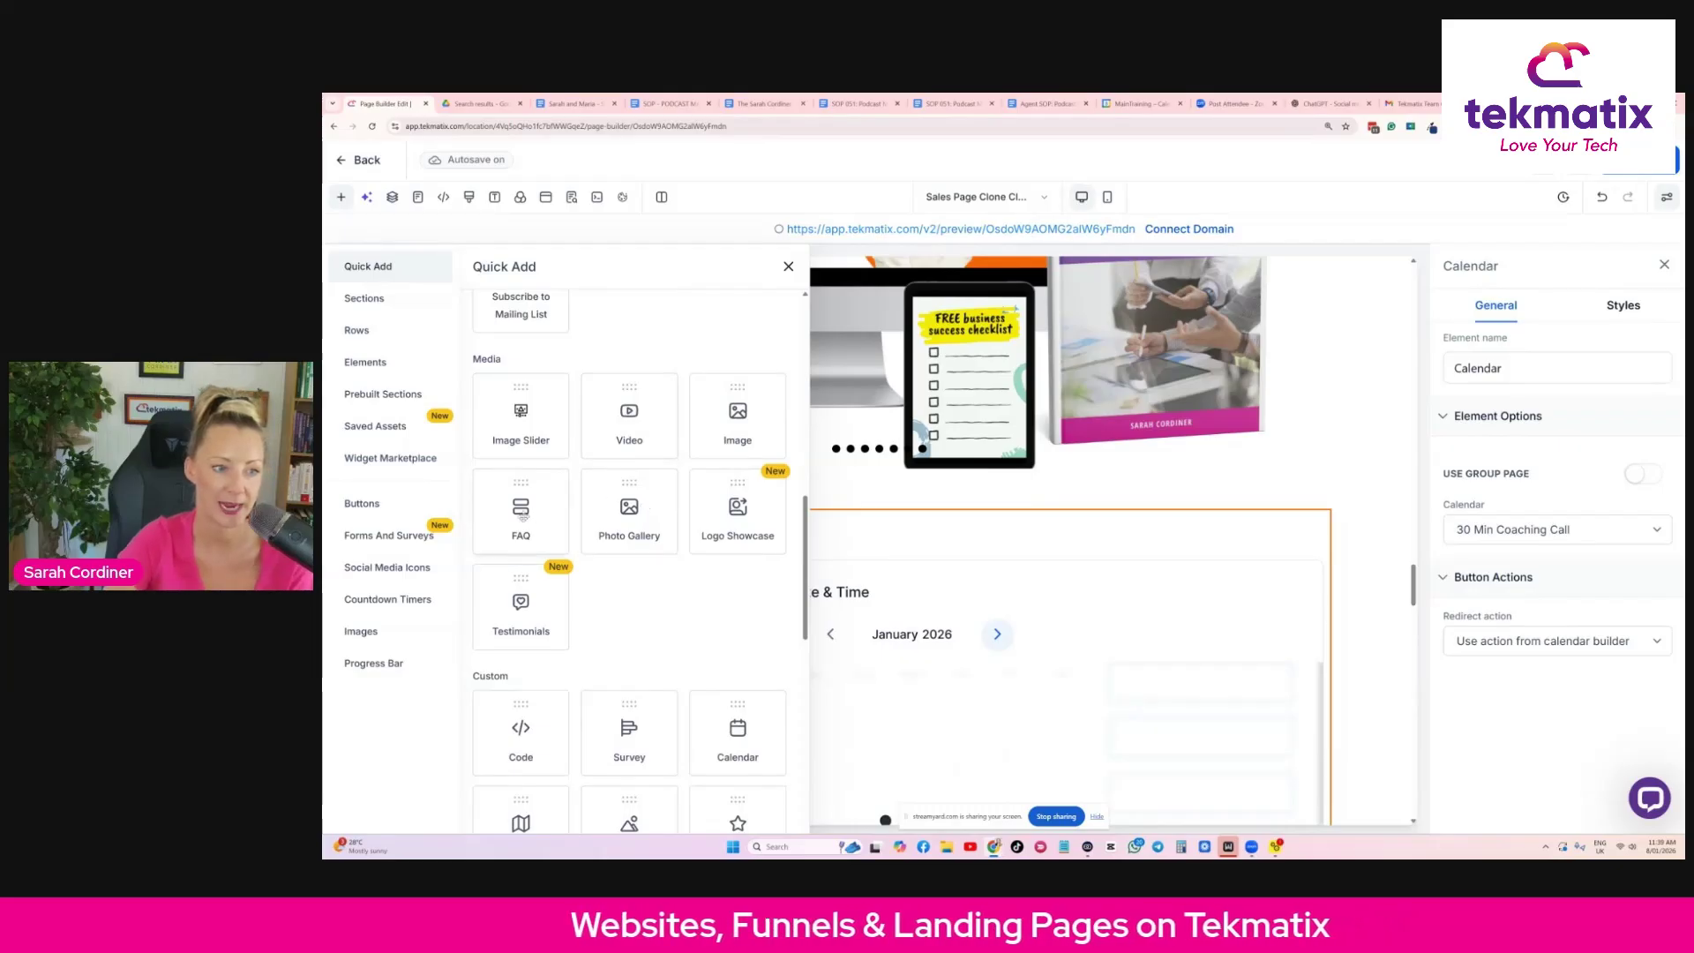
drag(523, 516, 842, 507)
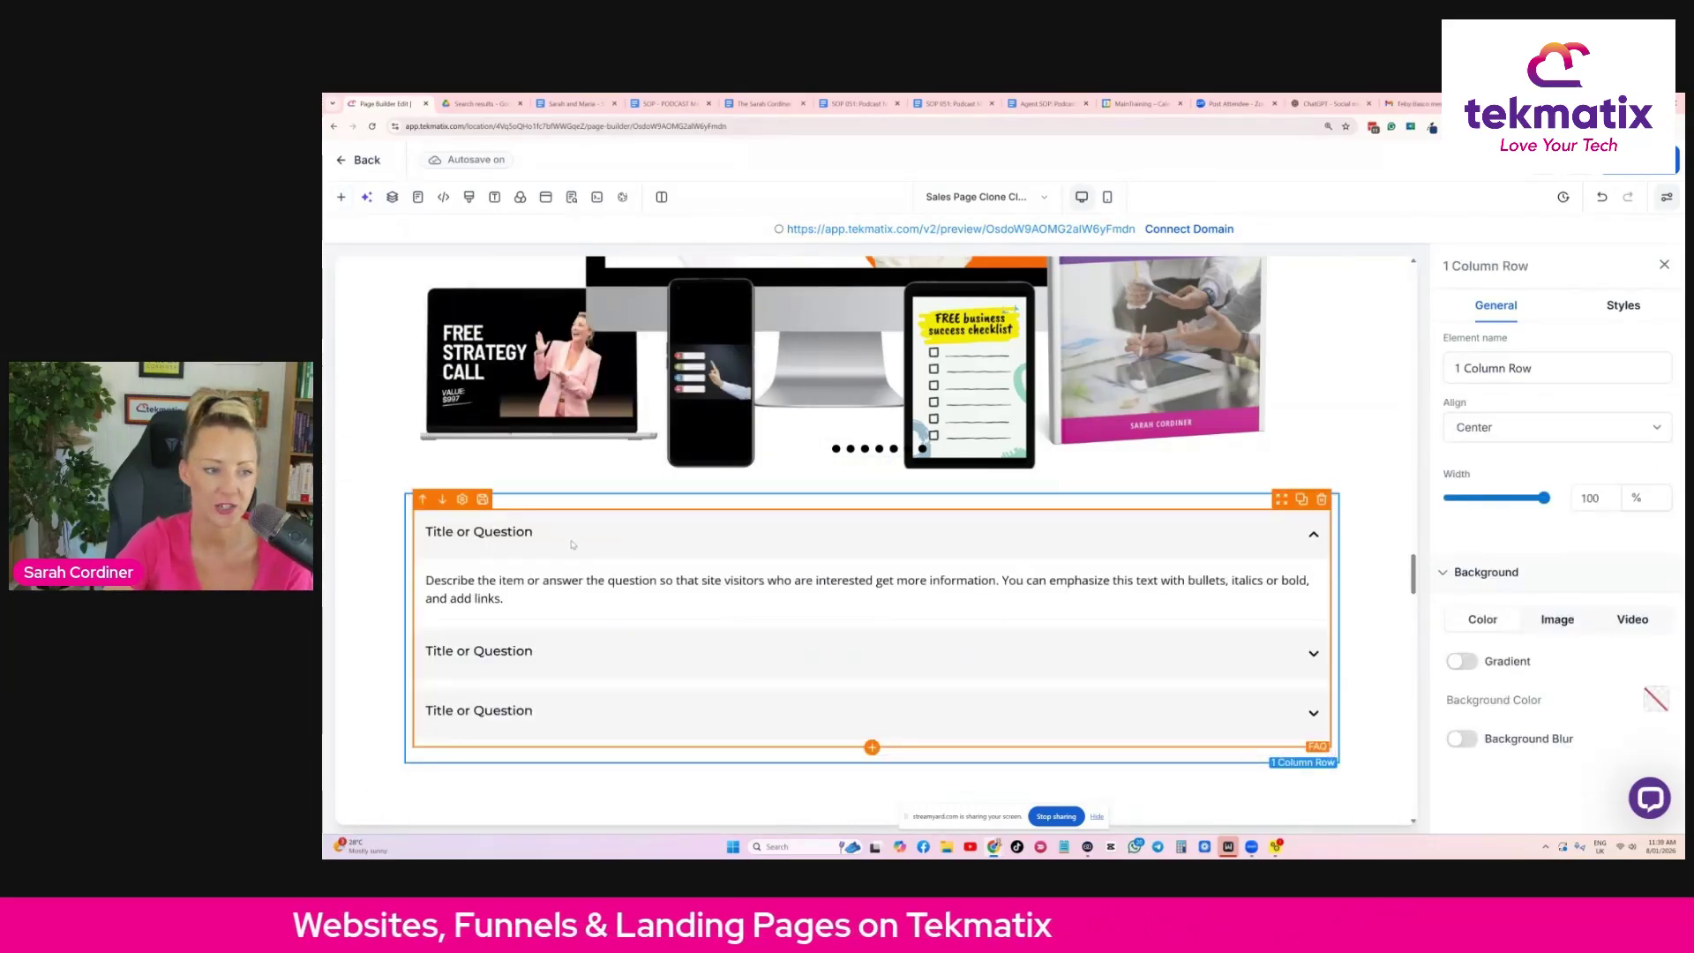
click(1307, 542)
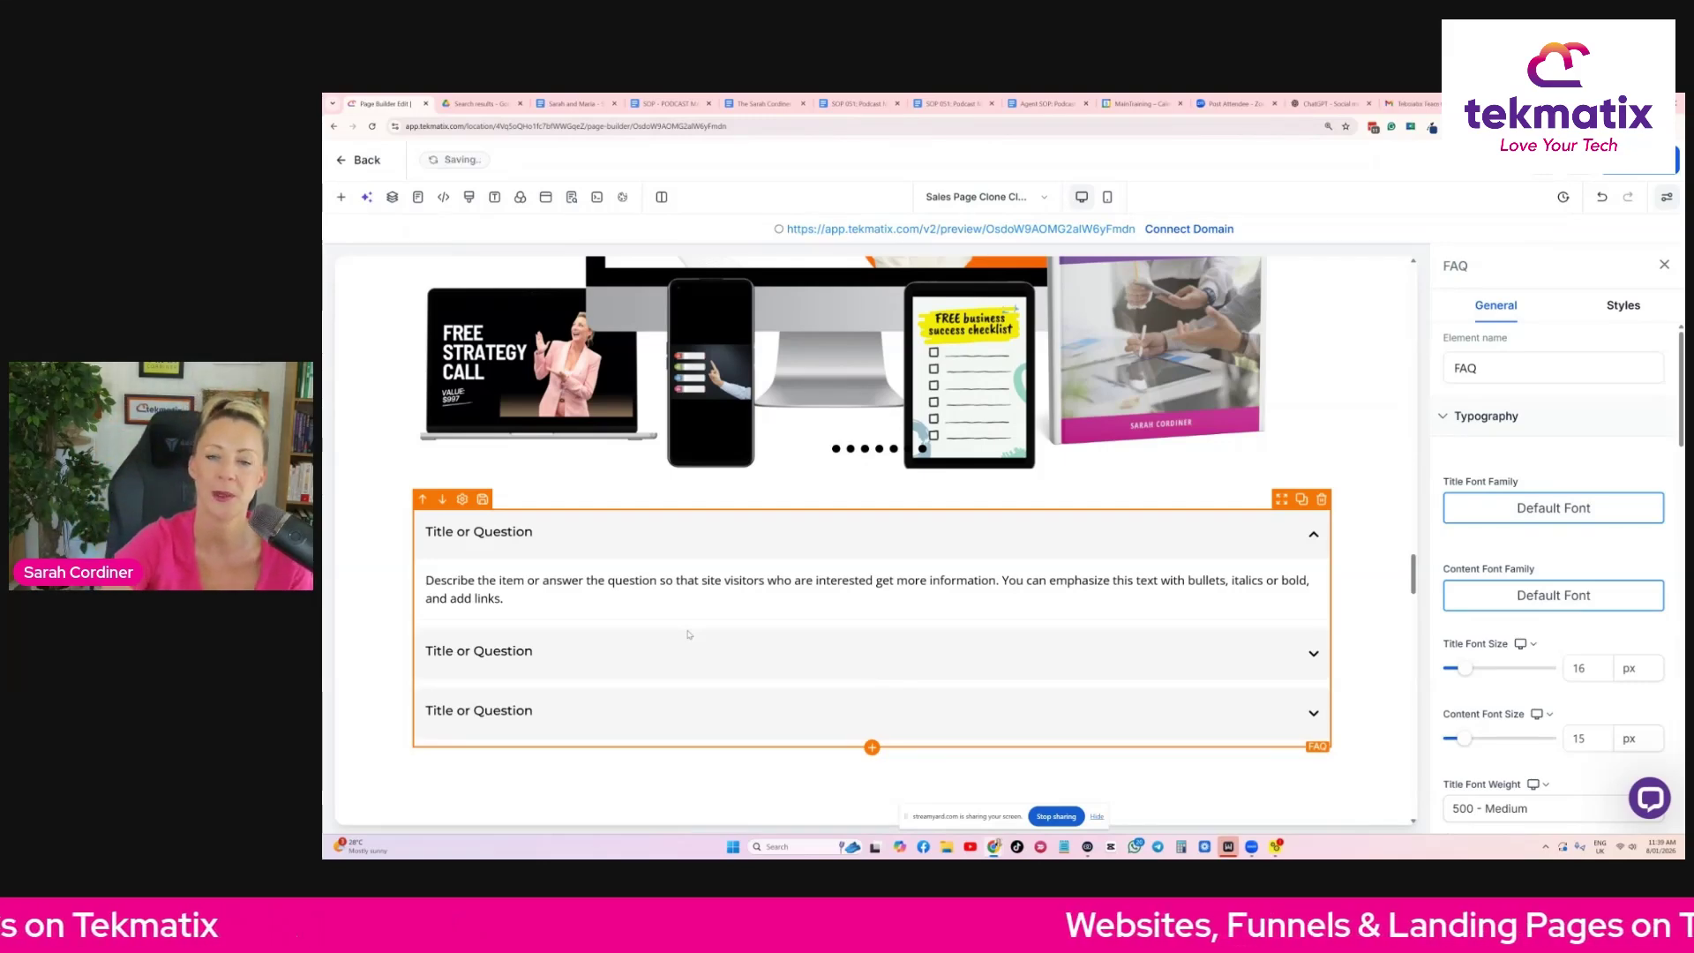
Add a Code element between the headline banner and the pain section, and view its Custom Javascript/HTML editor without entering code.
scroll(883, 494, up, 10)
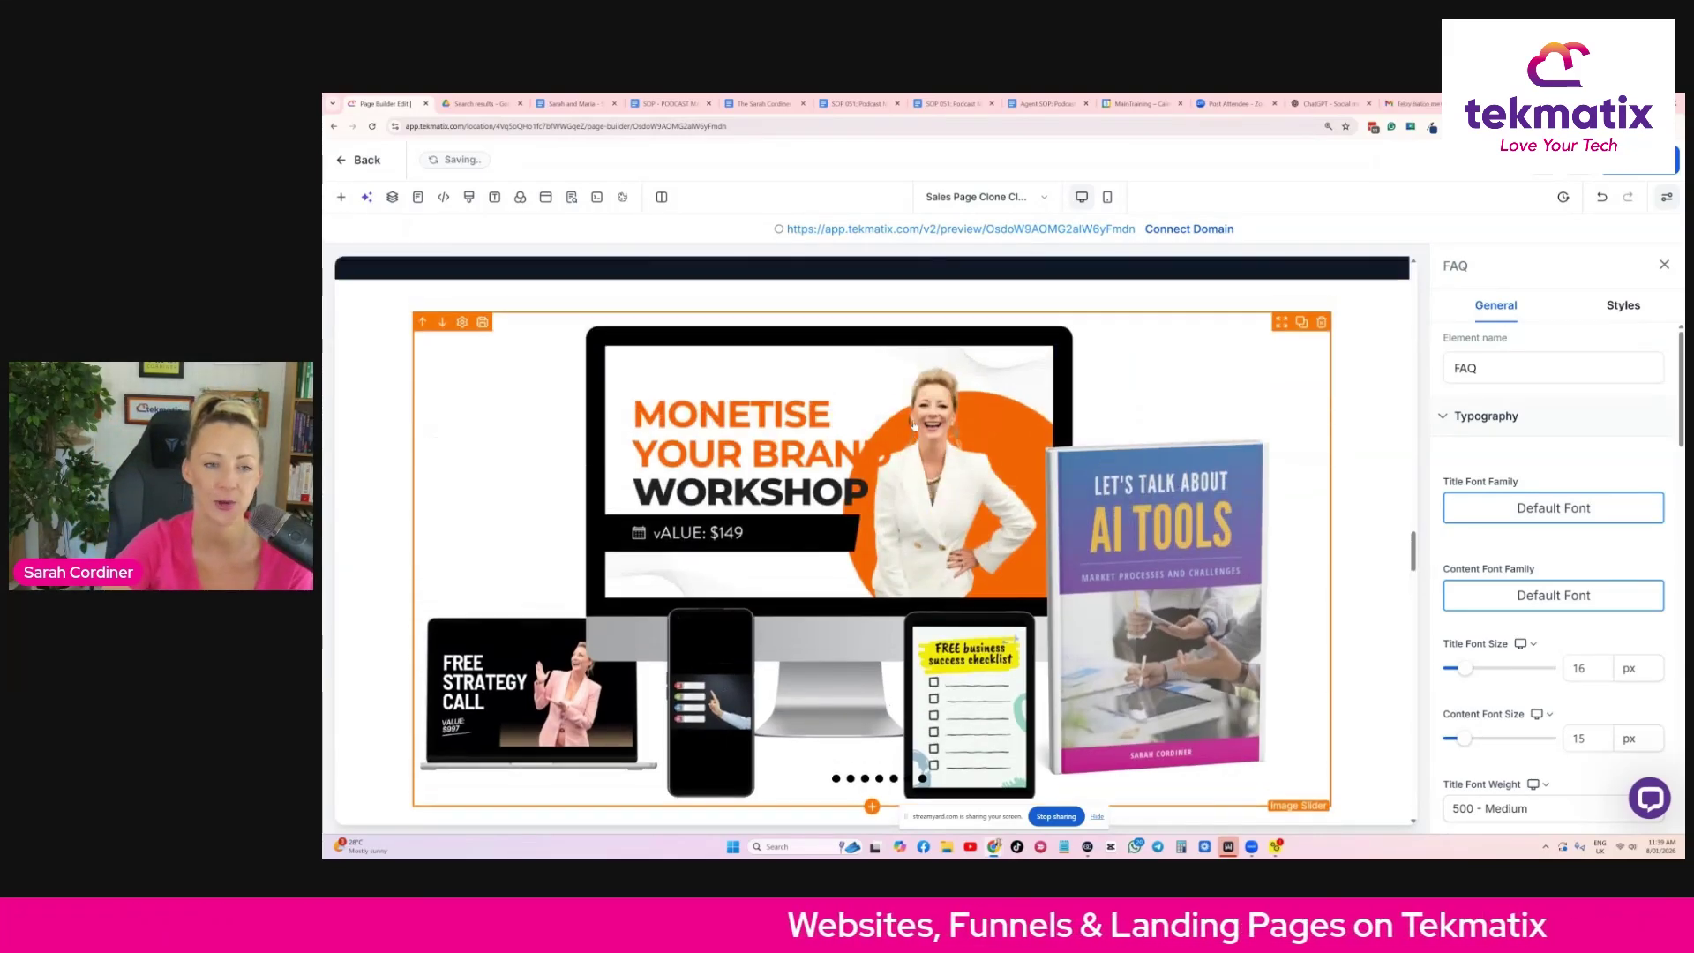
scroll(915, 416, up, 15)
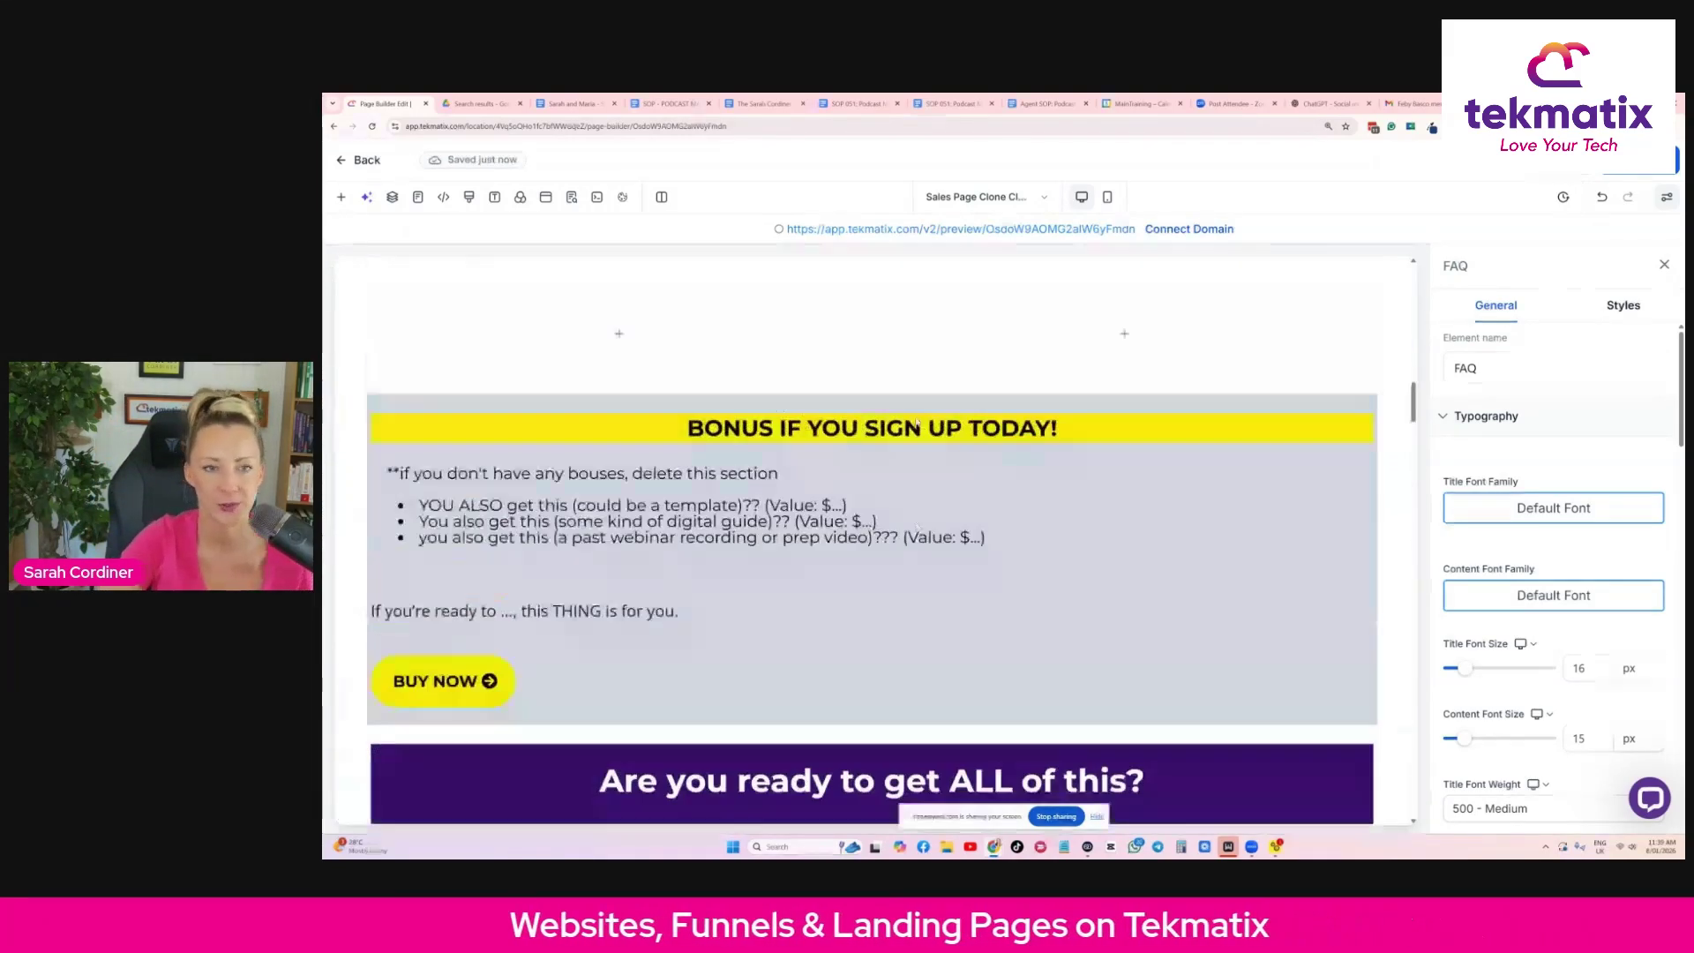
scroll(916, 422, up, 4)
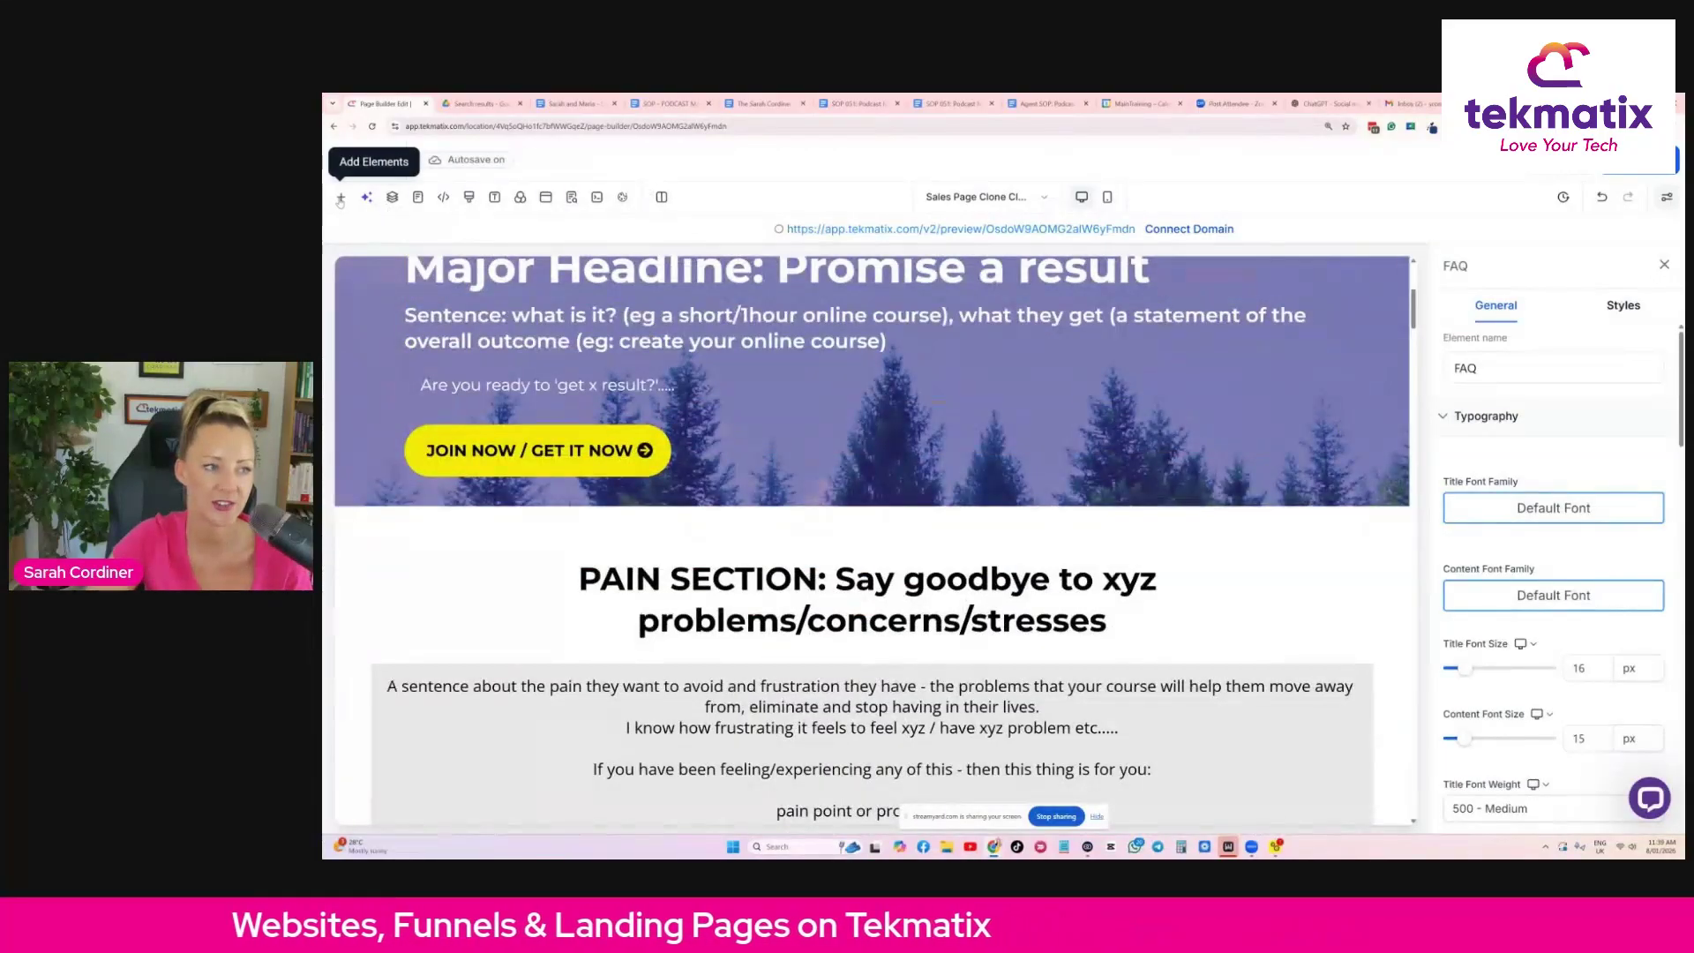
click(340, 197)
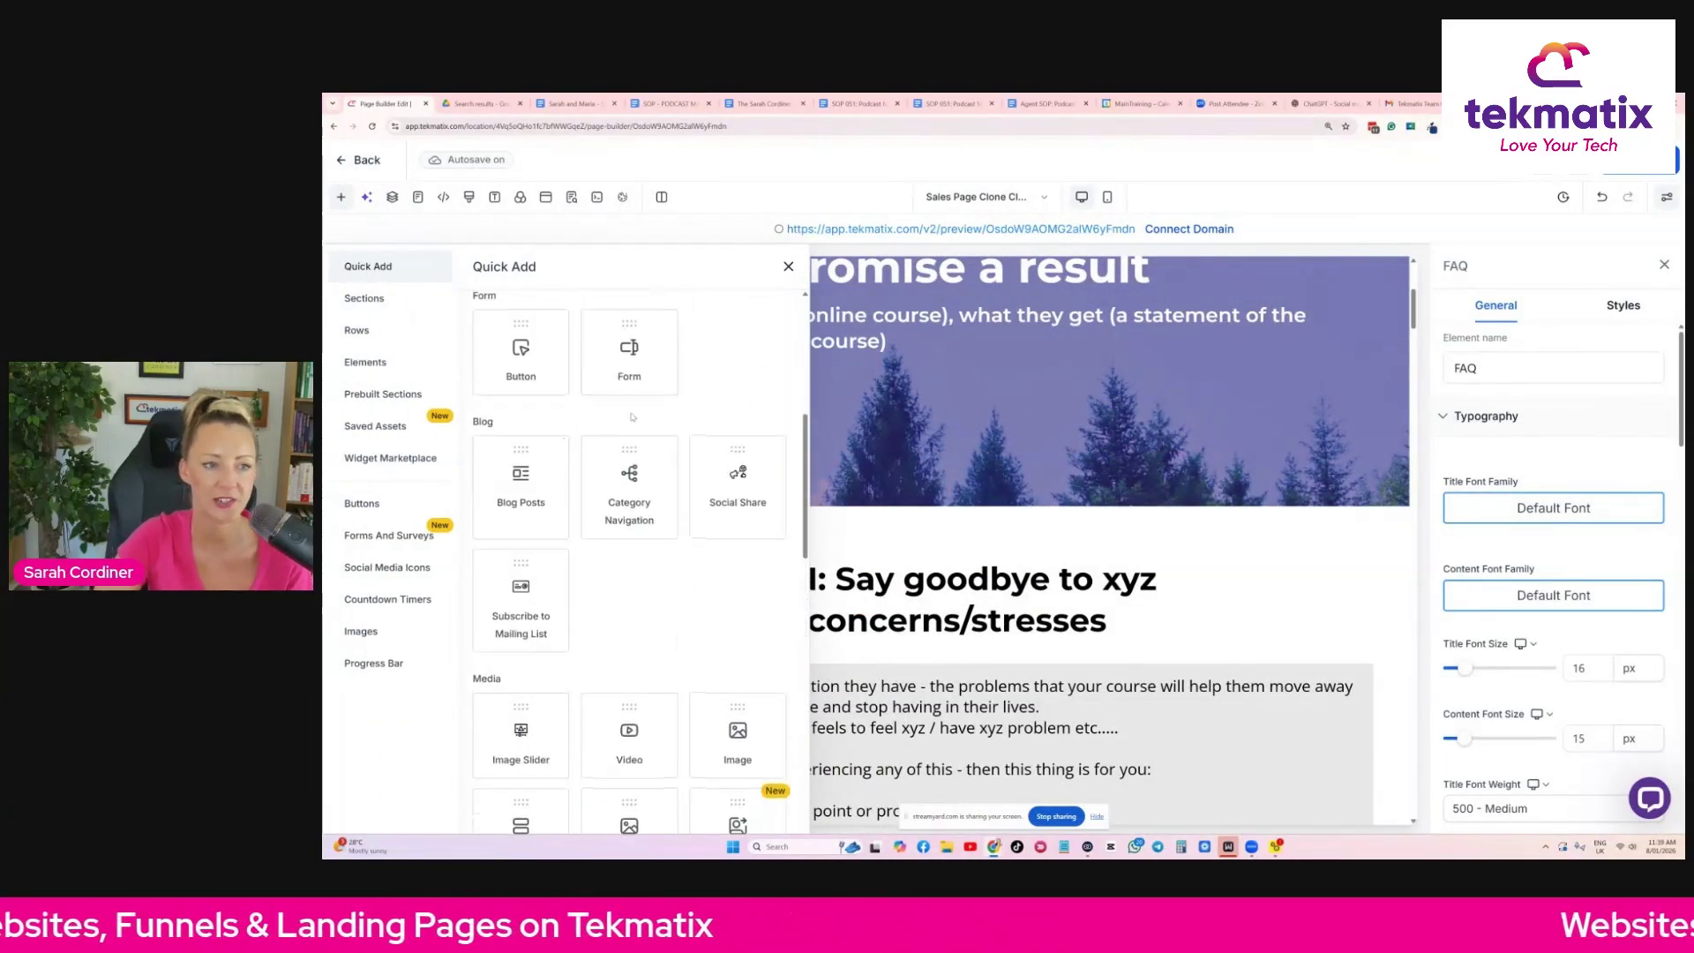
scroll(632, 416, up, 5)
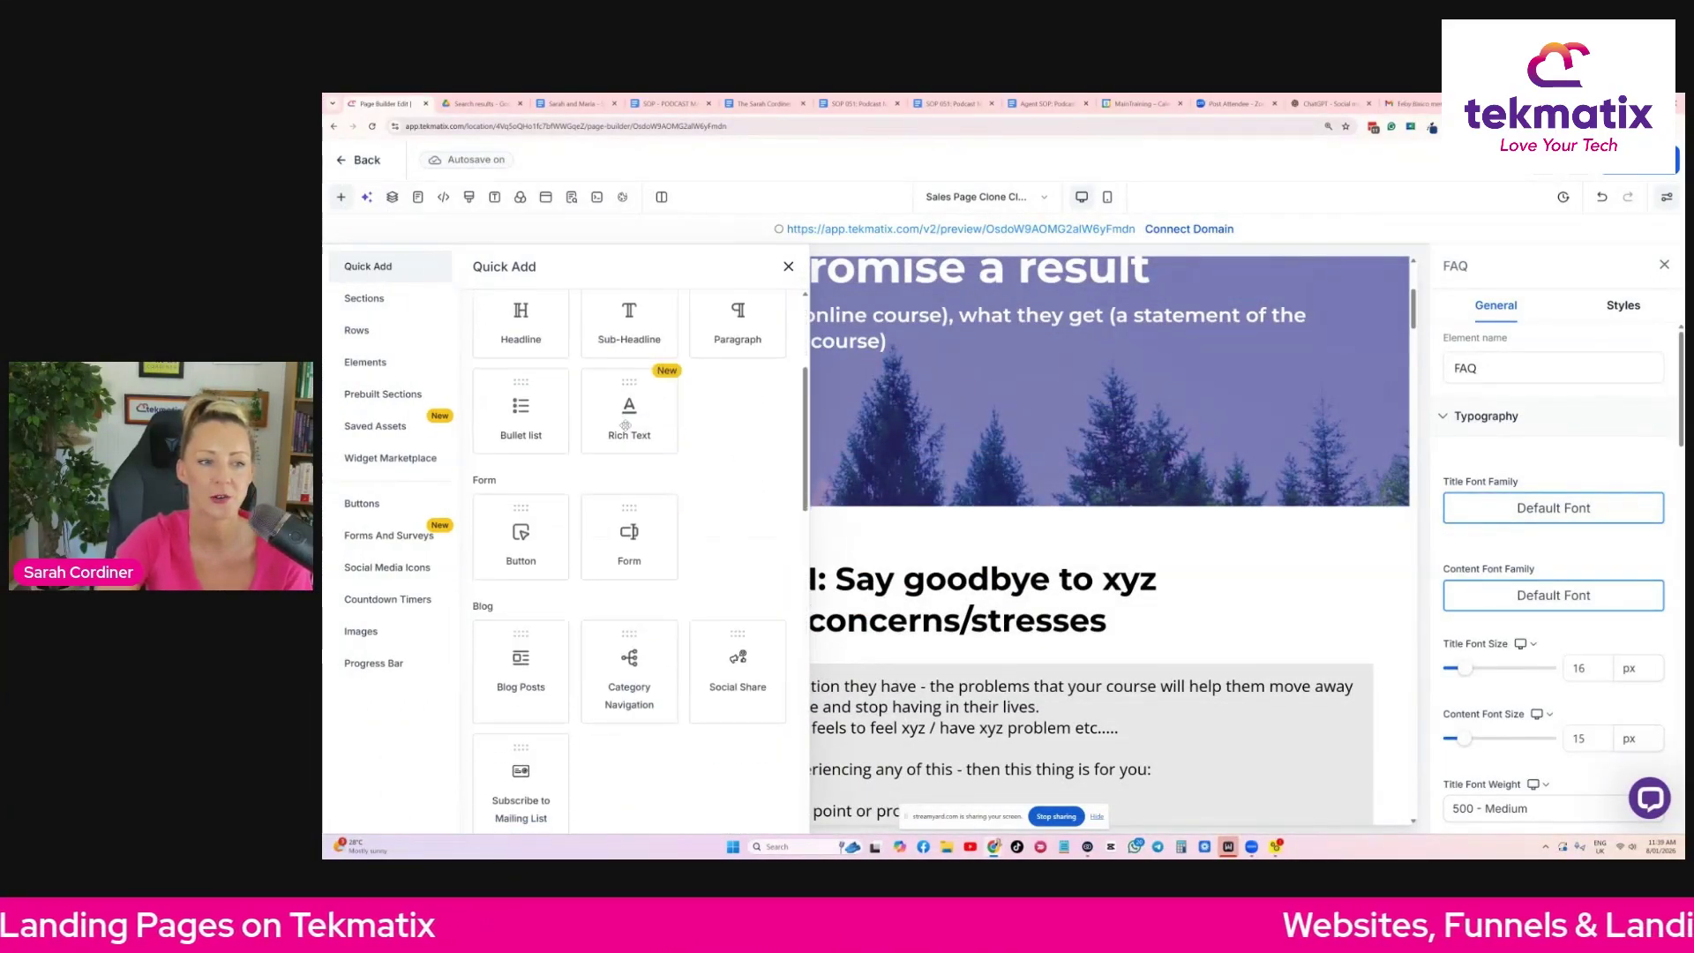
scroll(626, 425, down, 6)
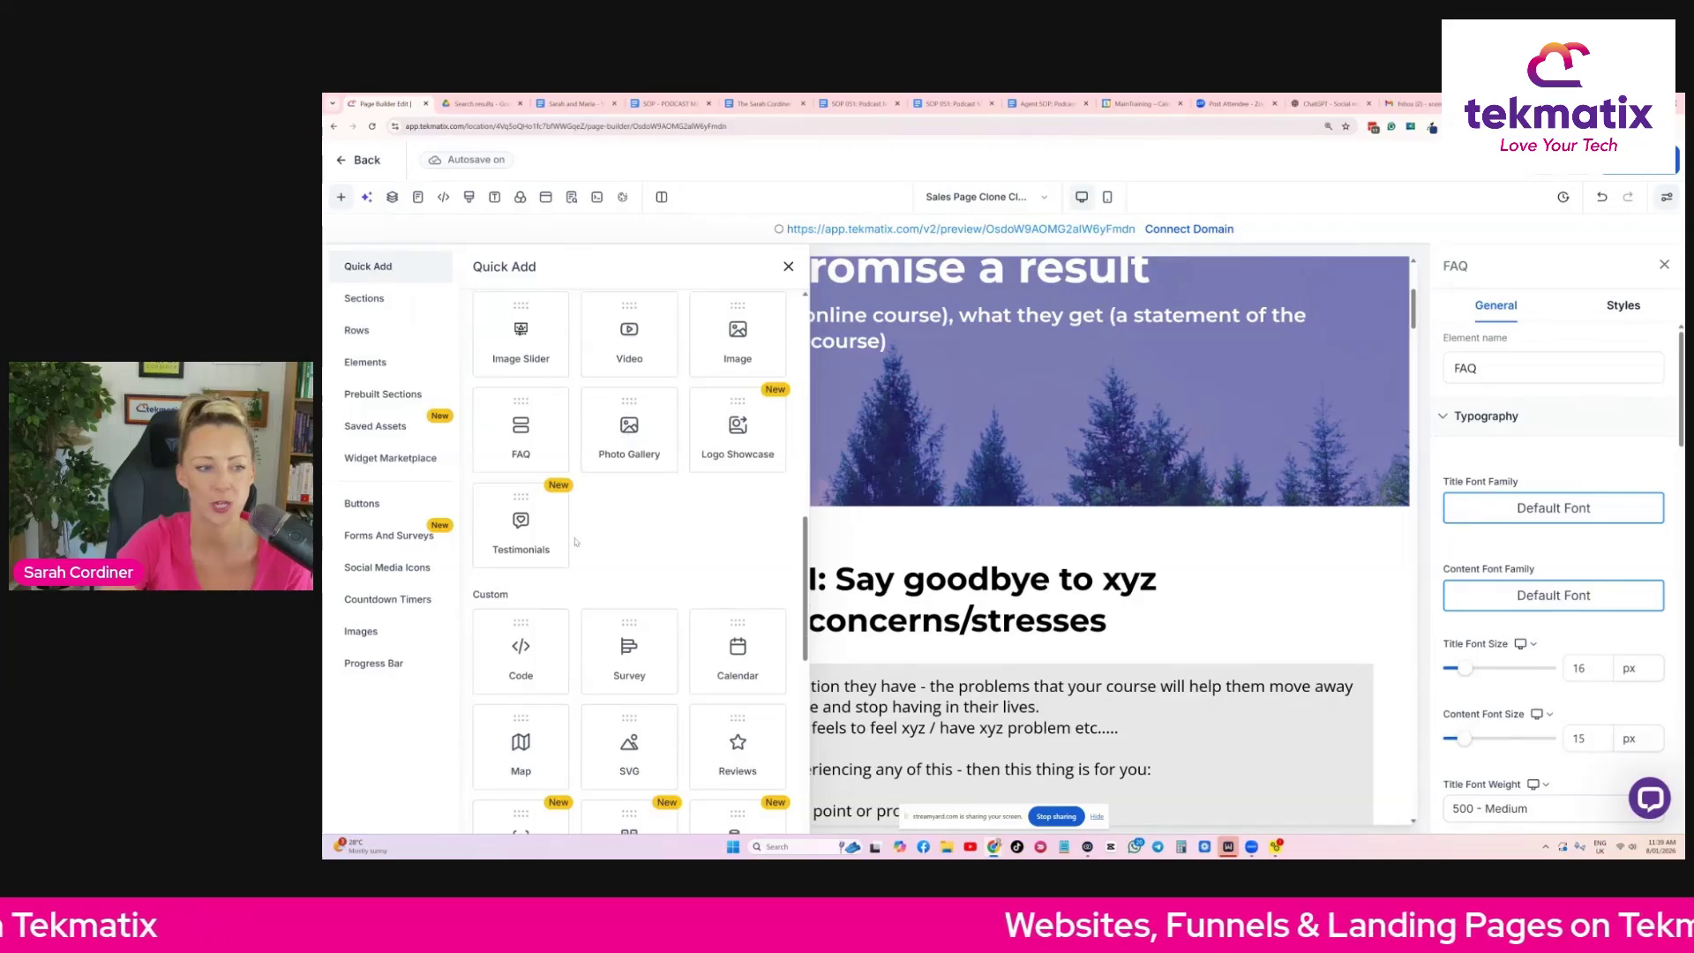
drag(533, 632, 858, 540)
click(860, 554)
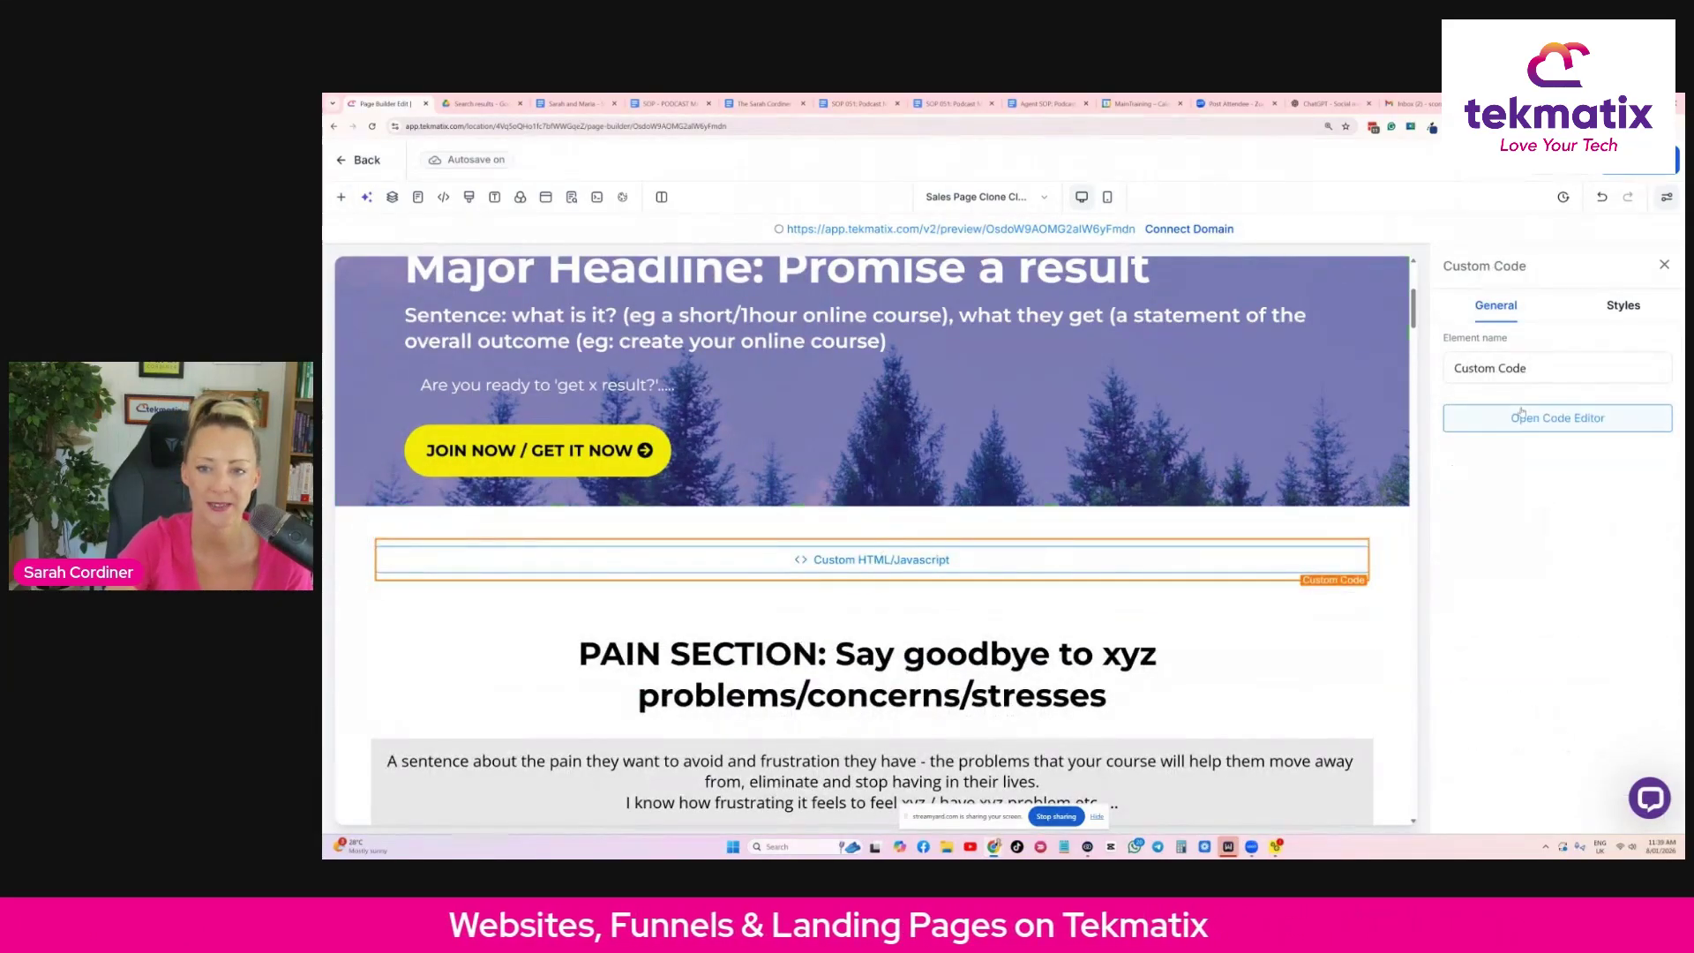
click(1529, 419)
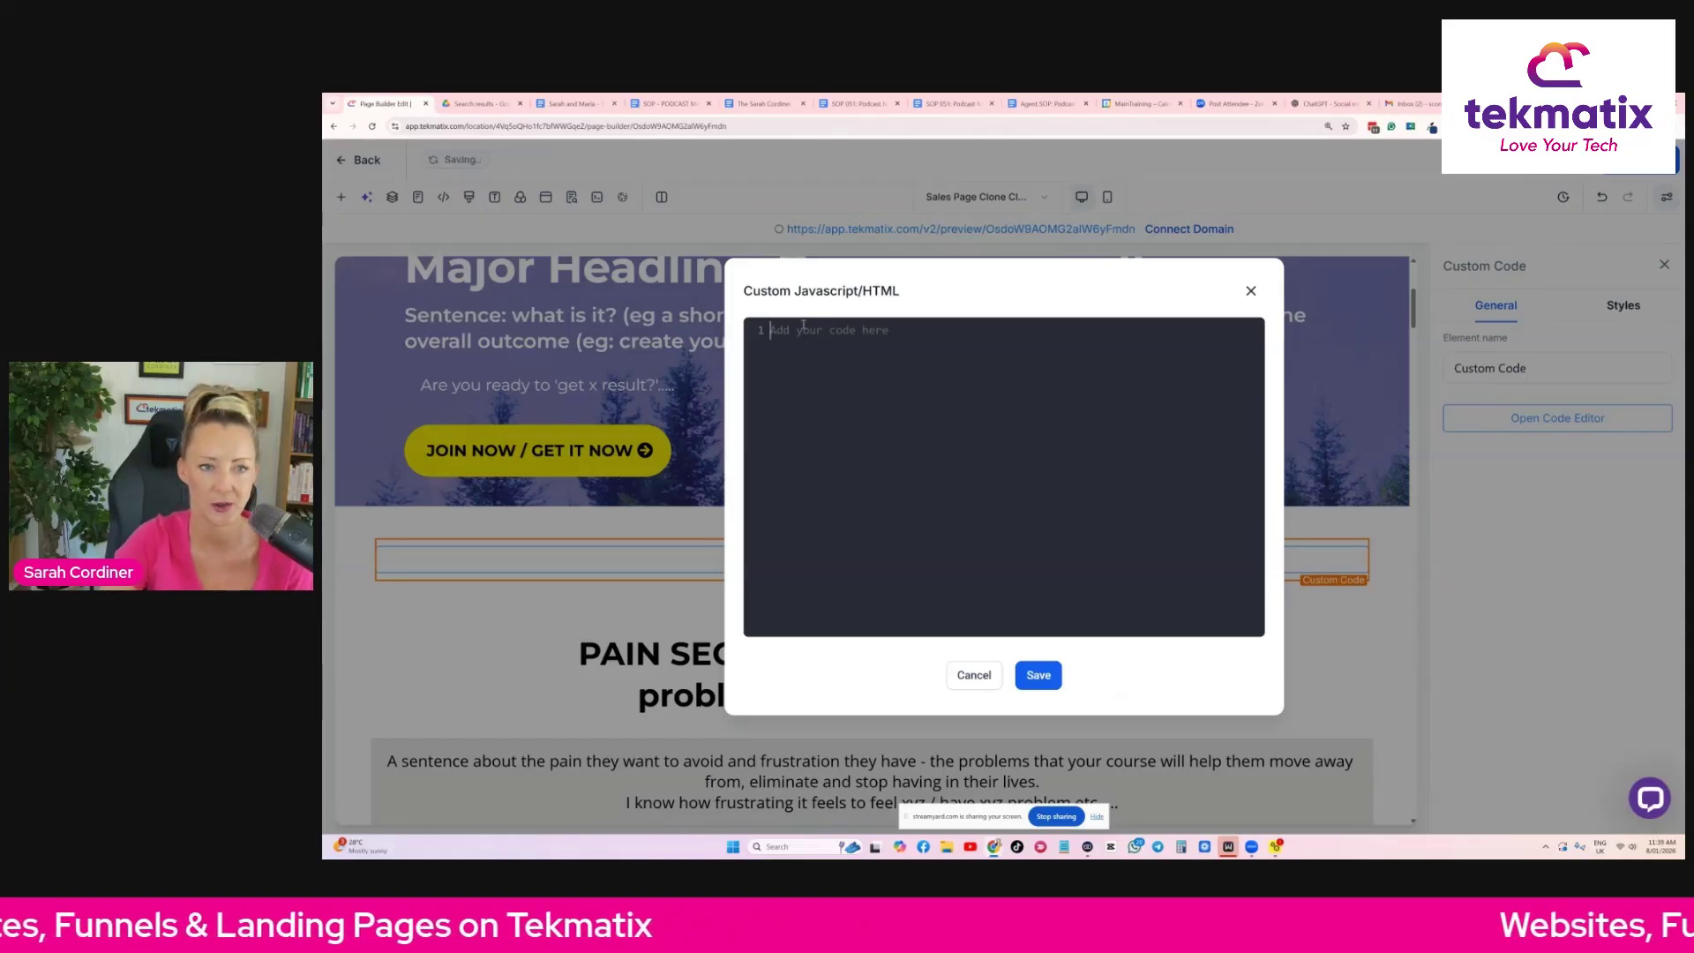
click(1251, 291)
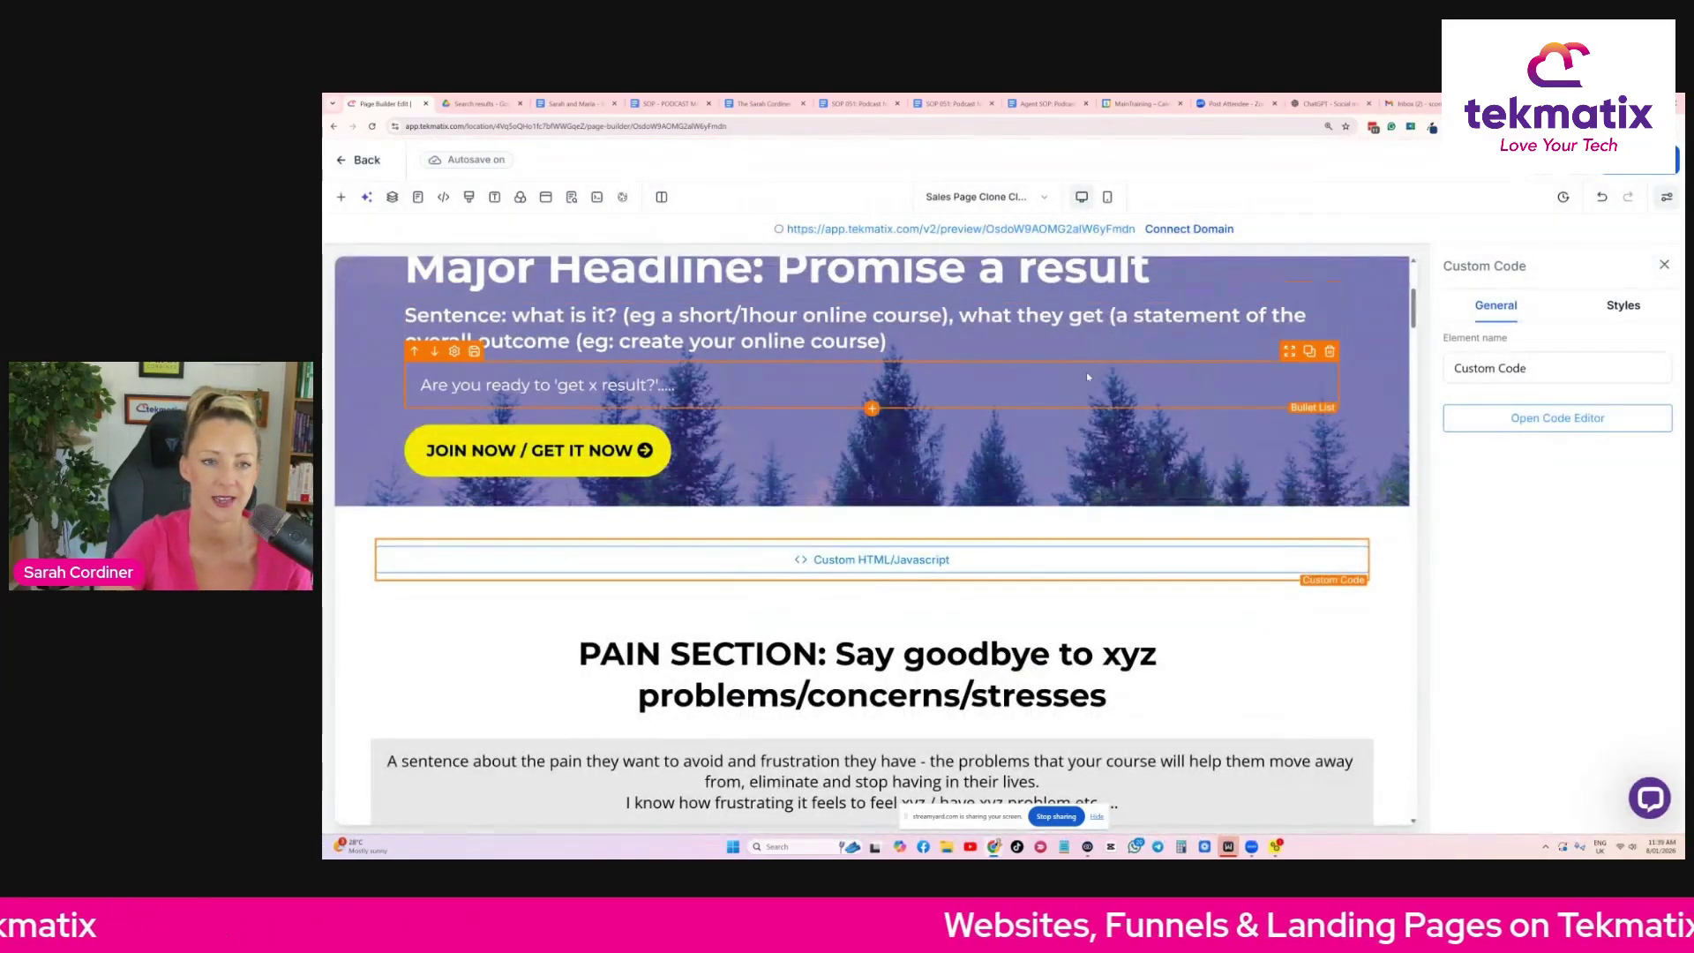
Look over the top of the sales page and open its SEO Meta Data settings.
scroll(1087, 374, up, 3)
scroll(1087, 377, up, 1)
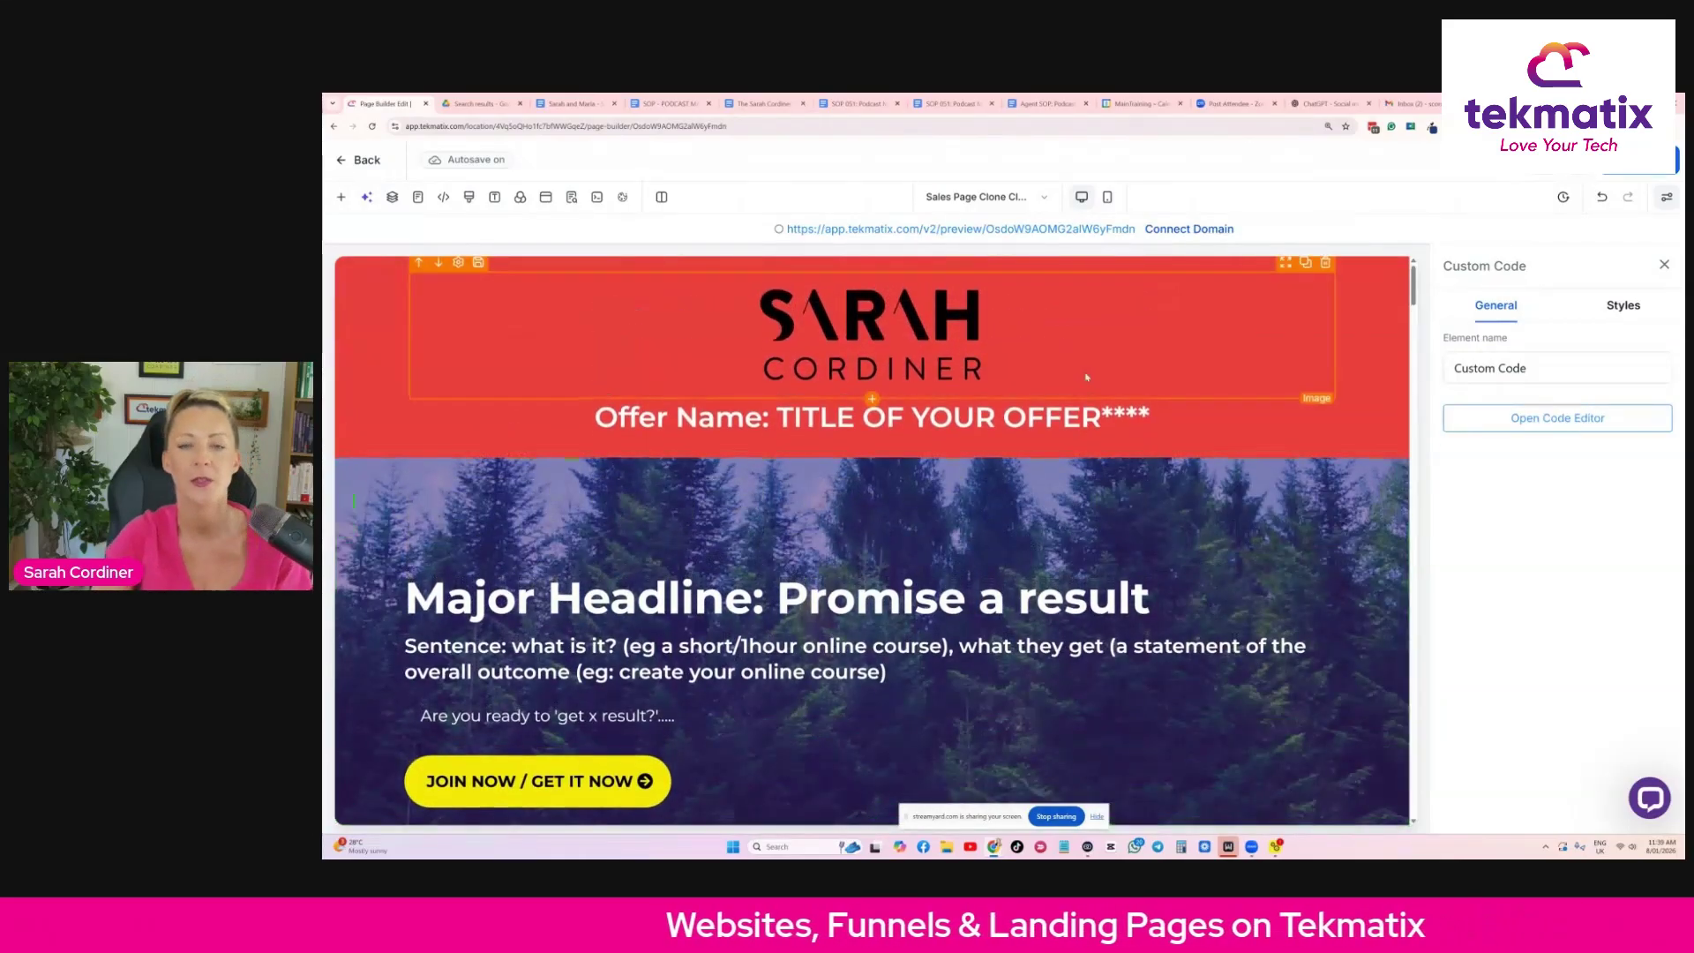
scroll(1086, 376, down, 3)
scroll(872, 415, up, 1)
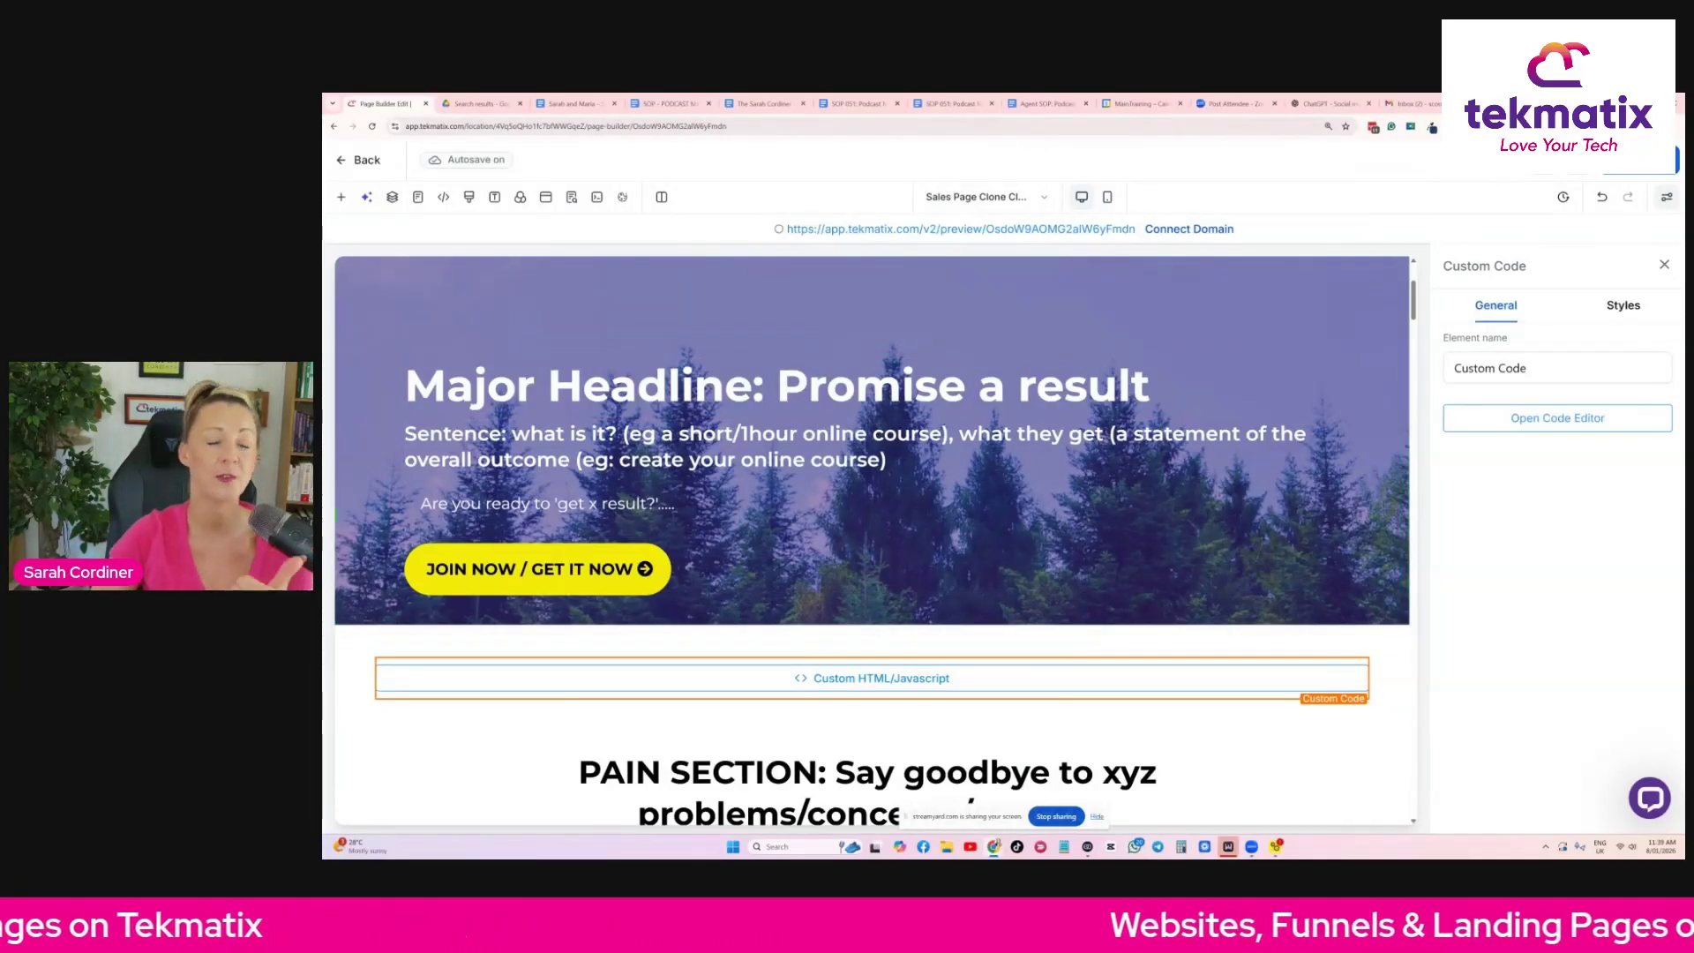
click(571, 197)
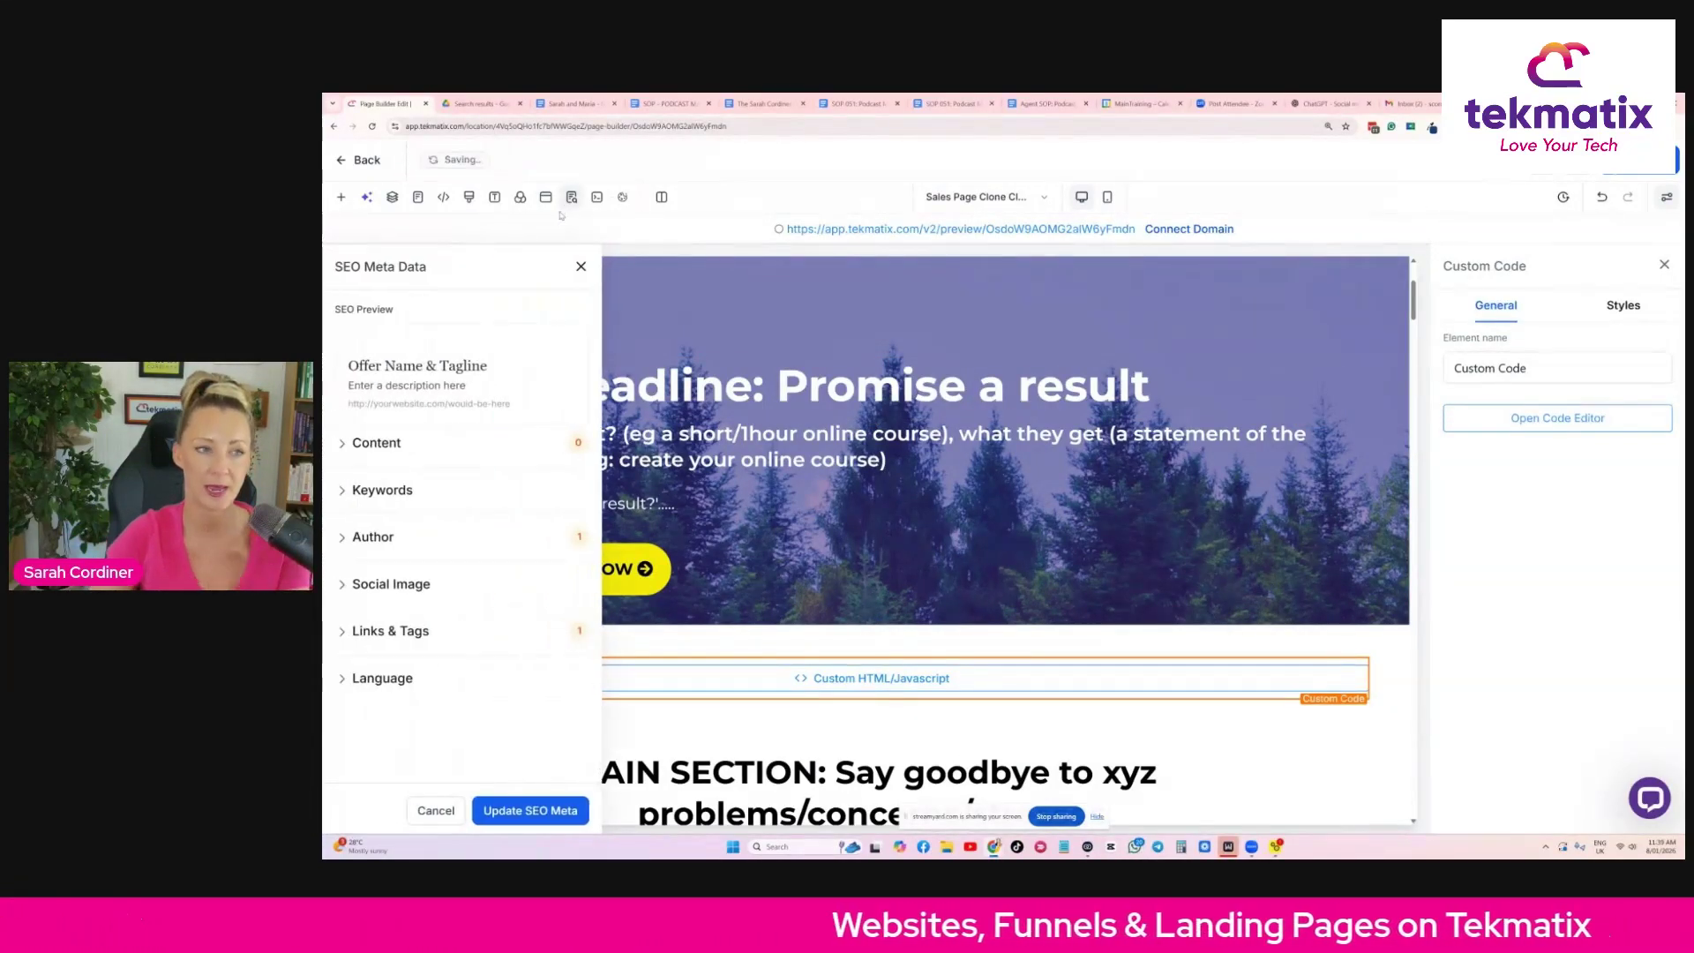